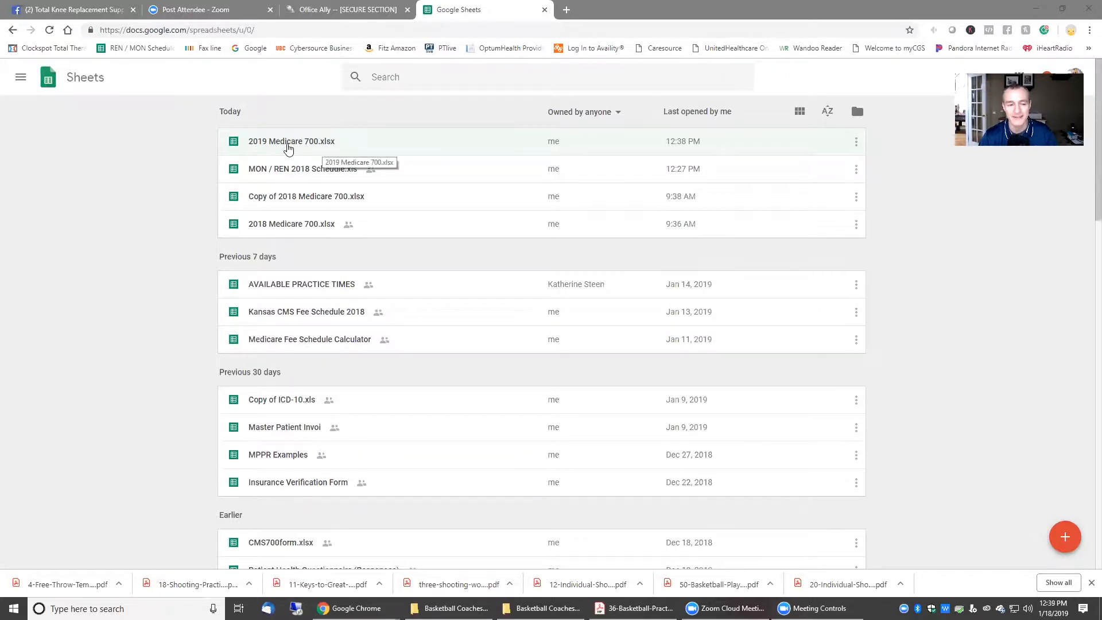
Step: Open 2019 Medicare 700.xlsx and delete the M25.511/M25.512 codes from the treatment diagnosis box
{"action": "left_click", "coordinate": [288, 148]}
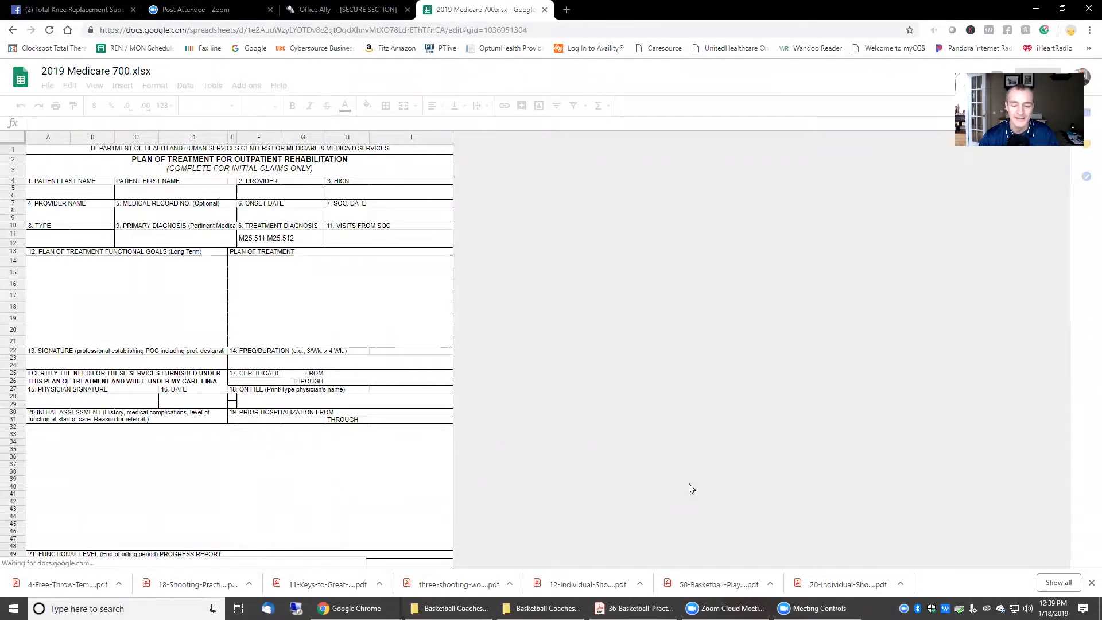
{"action": "left_click", "coordinate": [1090, 583]}
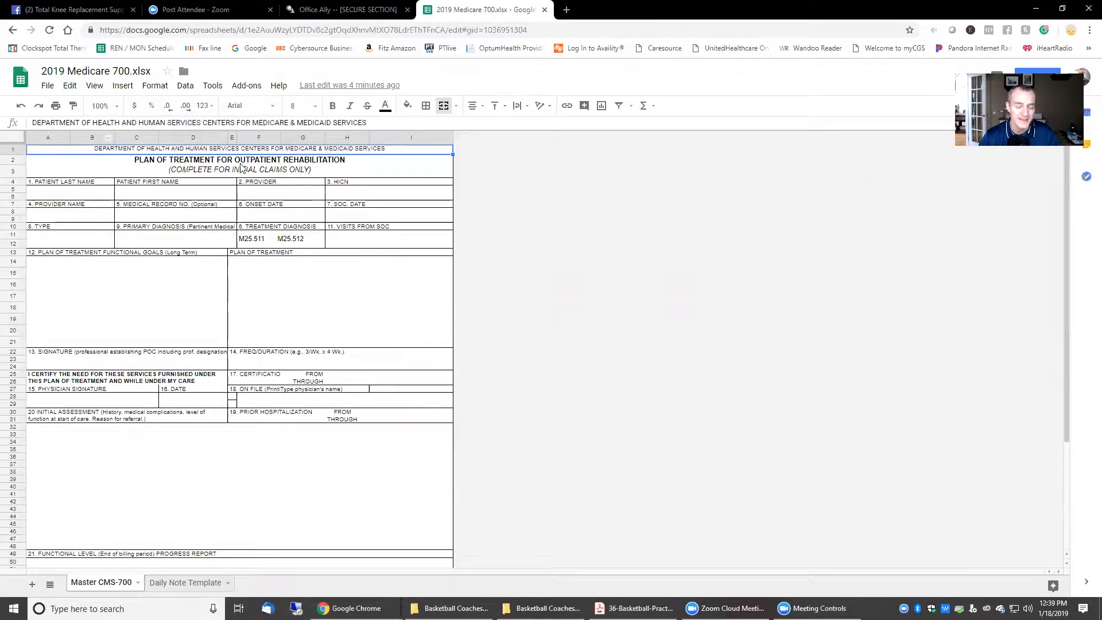
{"action": "left_click", "coordinate": [289, 244]}
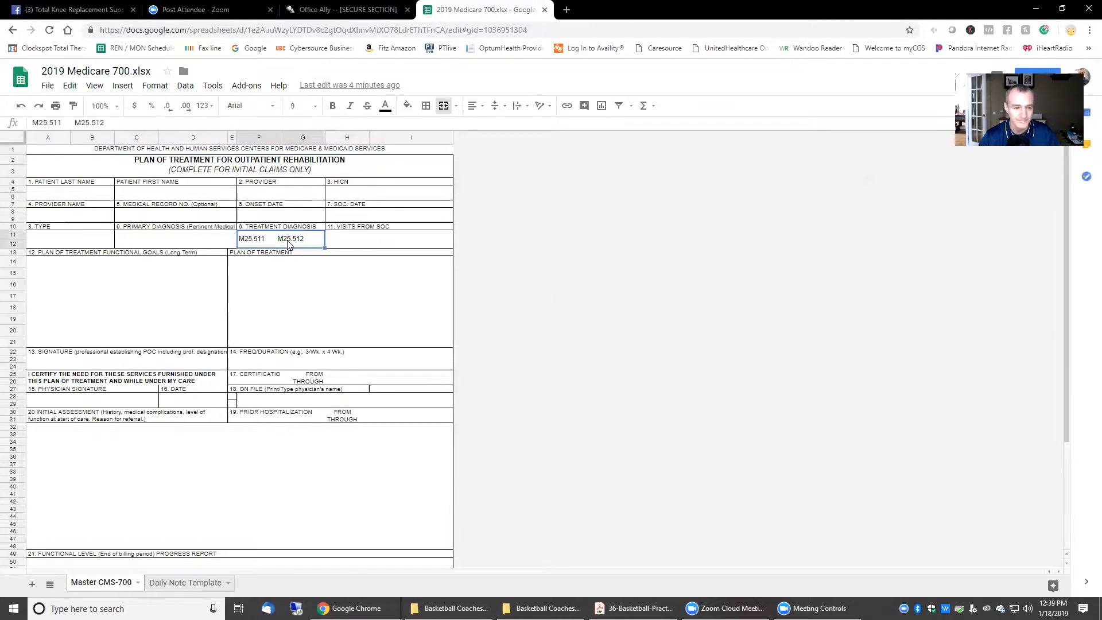
{"action": "key", "text": "Delete"}
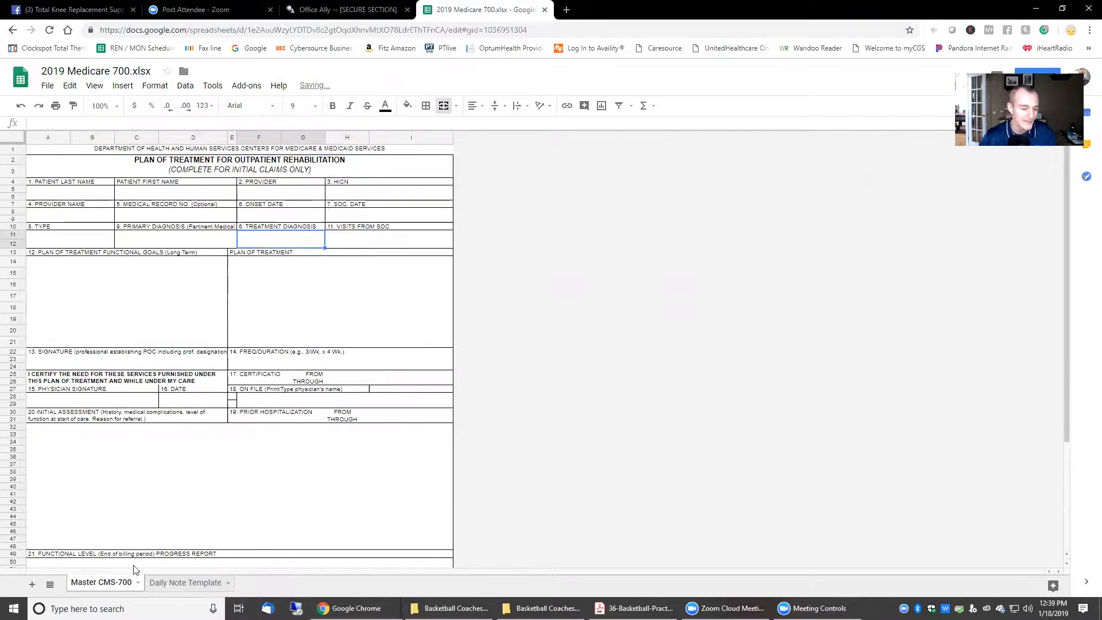
Step: On the Daily Note Template, change the row 1 title to read DAILY TREATMENT
{"action": "left_click", "coordinate": [189, 584]}
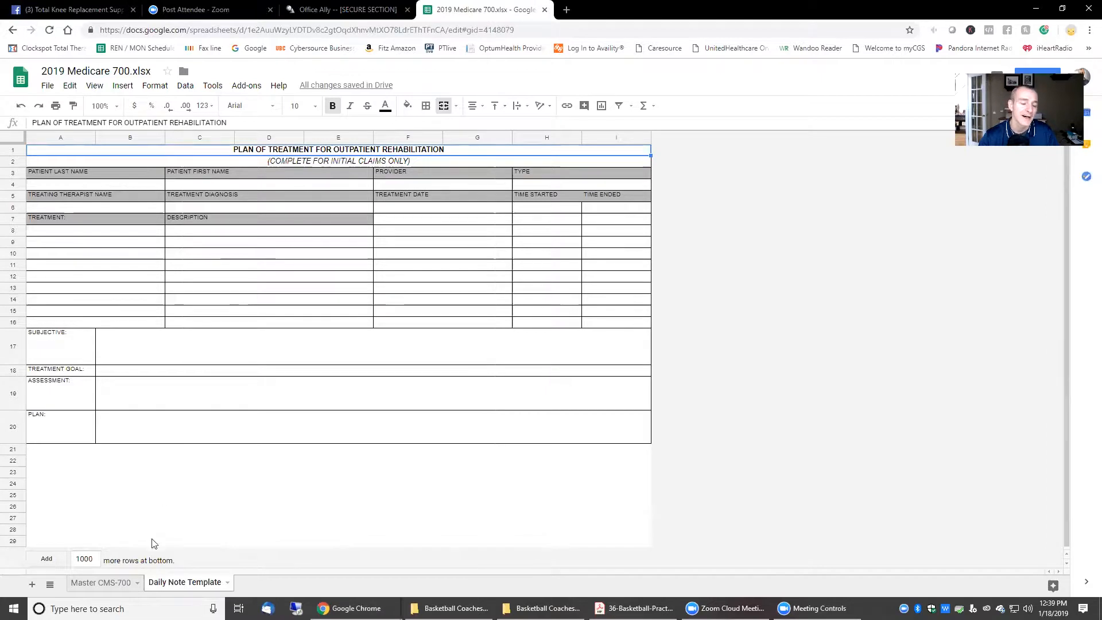
{"action": "double_click", "coordinate": [293, 149]}
{"action": "double_click", "coordinate": [293, 149]}
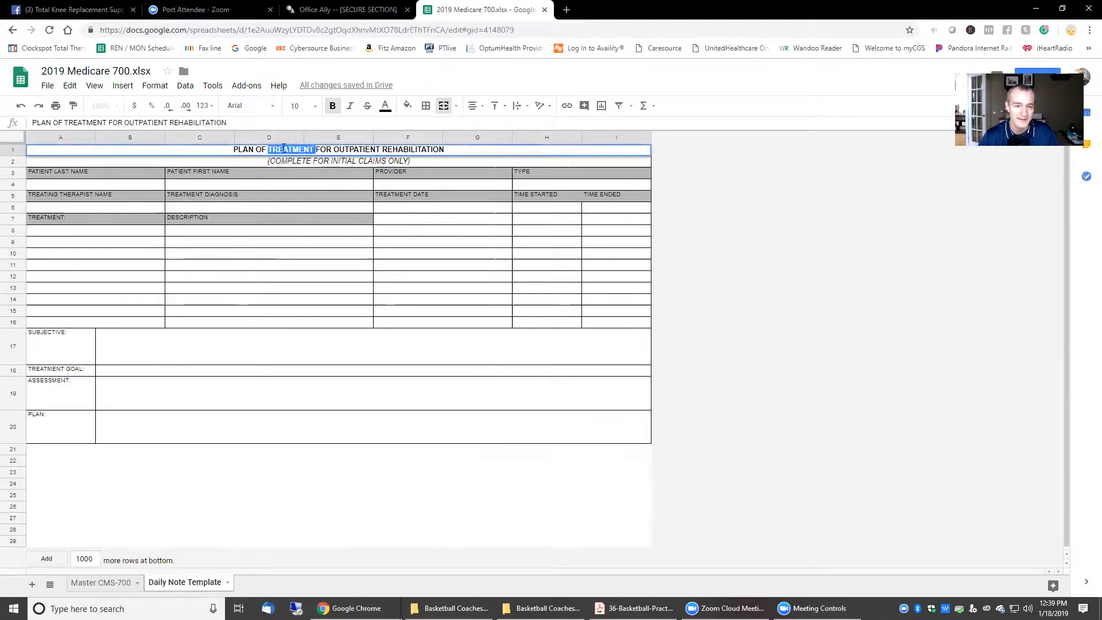
{"action": "left_click_drag", "start_coordinate": [234, 149], "coordinate": [314, 150]}
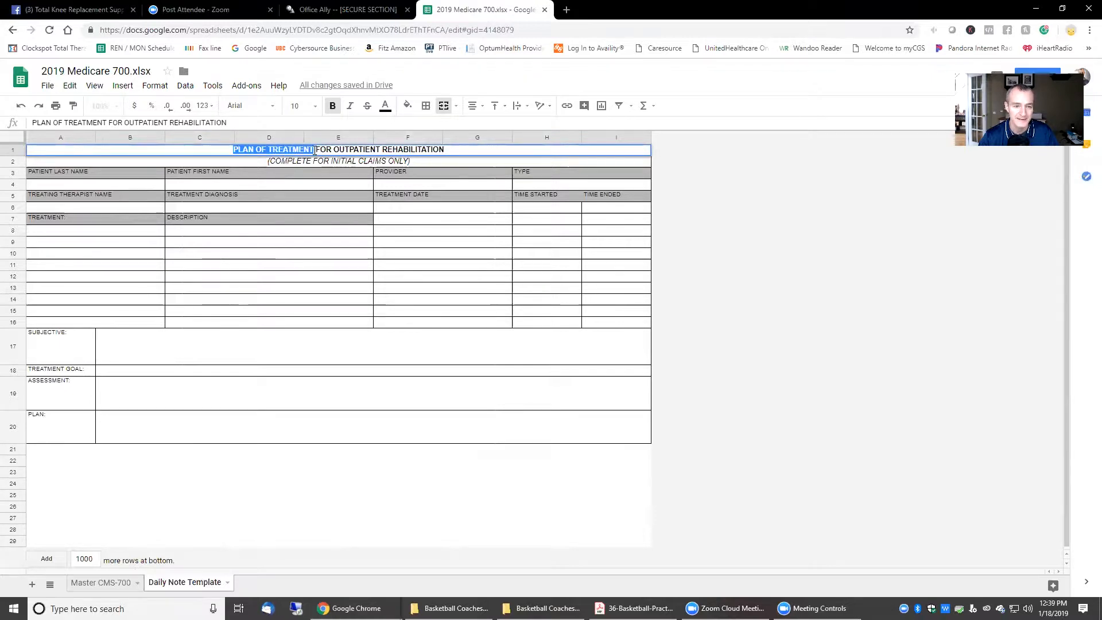
{"action": "type", "text": "DAILY TRE"}
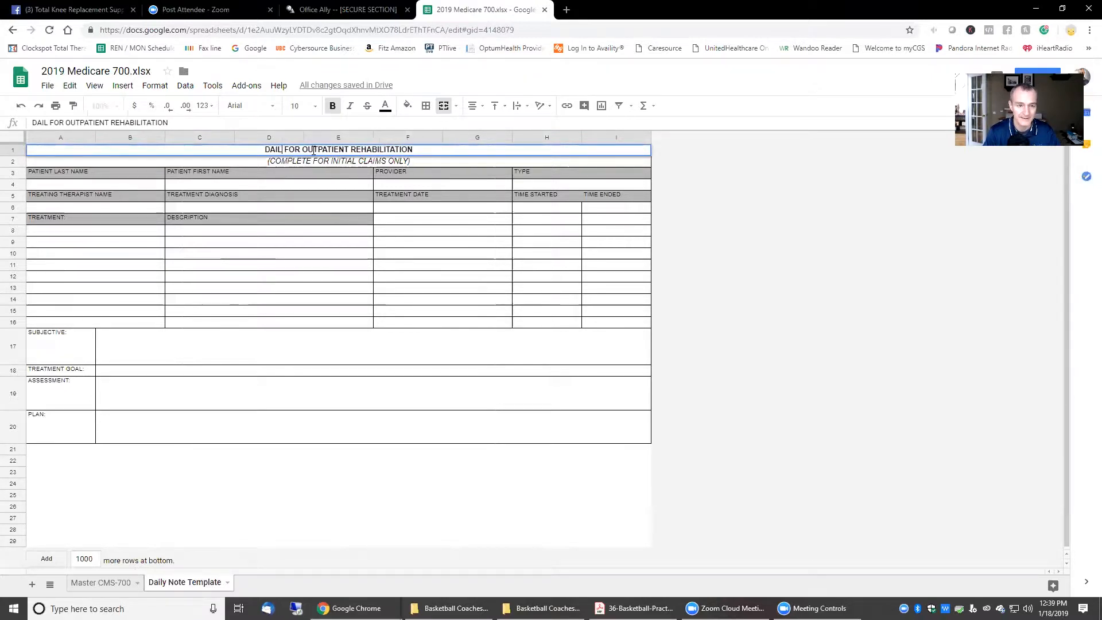
{"action": "type", "text": "ATMENT"}
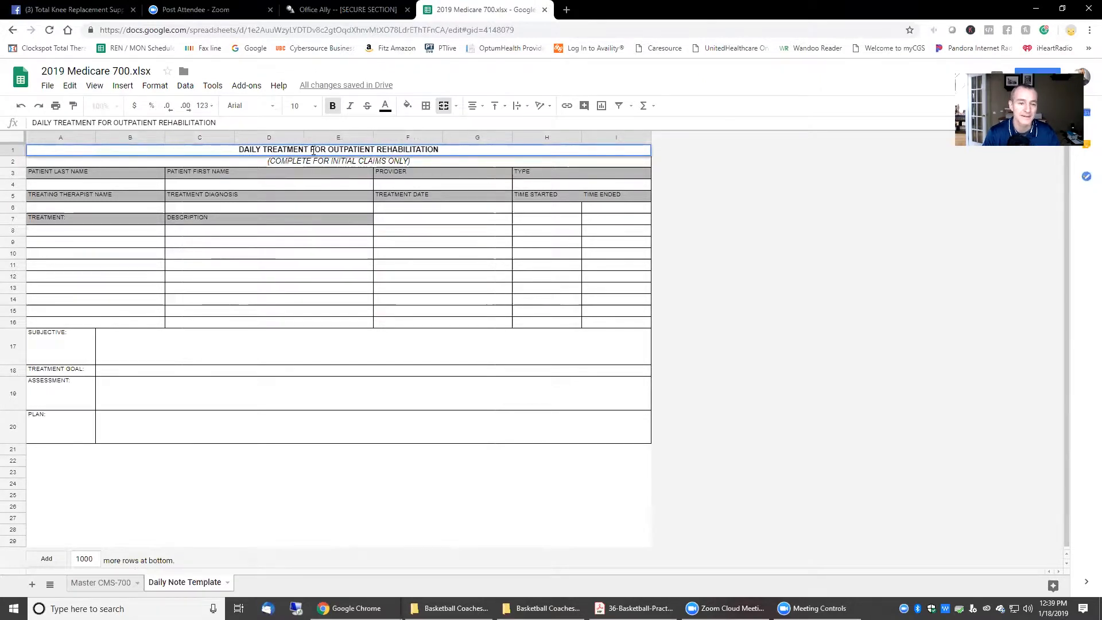
{"action": "left_click", "coordinate": [336, 162]}
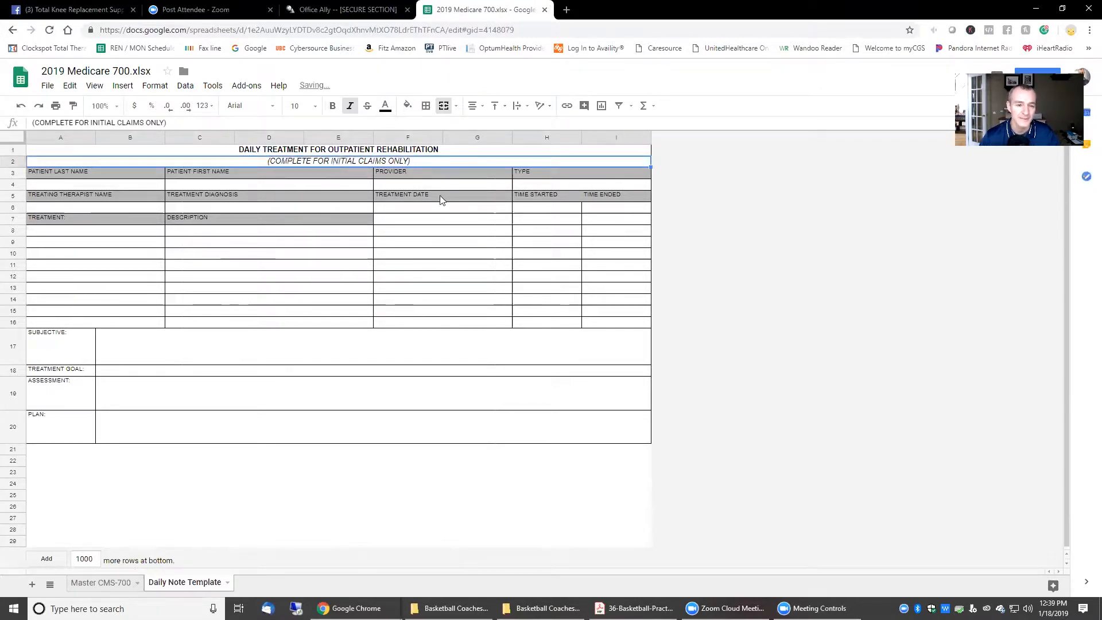
Step: Replace the row 2 subtitle with PHYSICAL THERAPY and return to Master CMS-700
{"action": "triple_click", "coordinate": [410, 162]}
{"action": "key", "text": "BackSpace"}
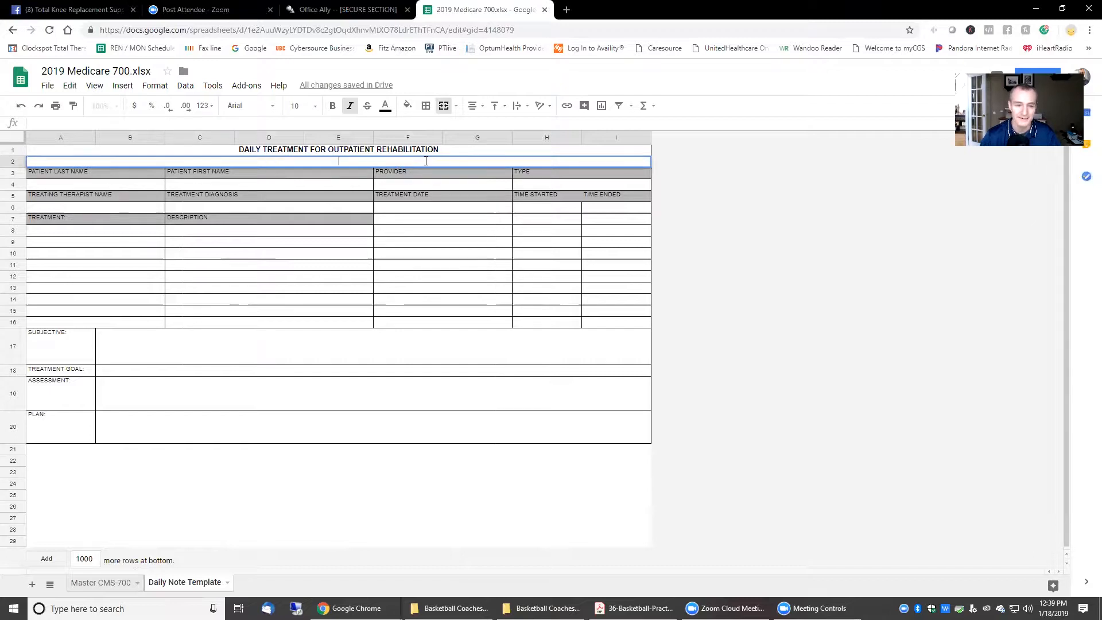
{"action": "left_click", "coordinate": [597, 208]}
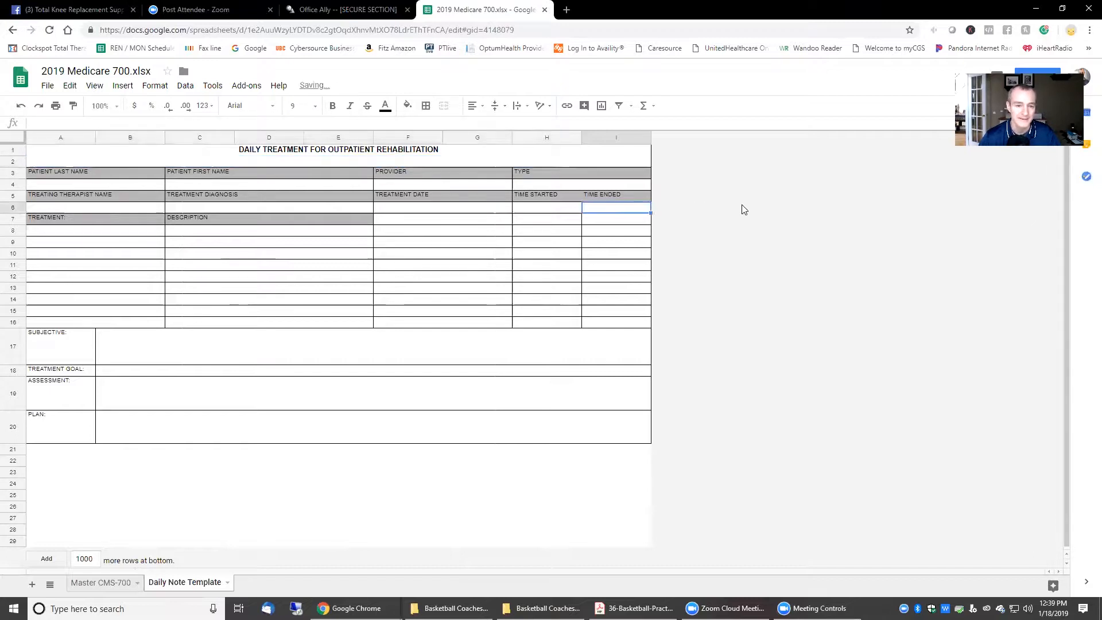
{"action": "left_click", "coordinate": [318, 161]}
{"action": "type", "text": "PHYSICAL TH"}
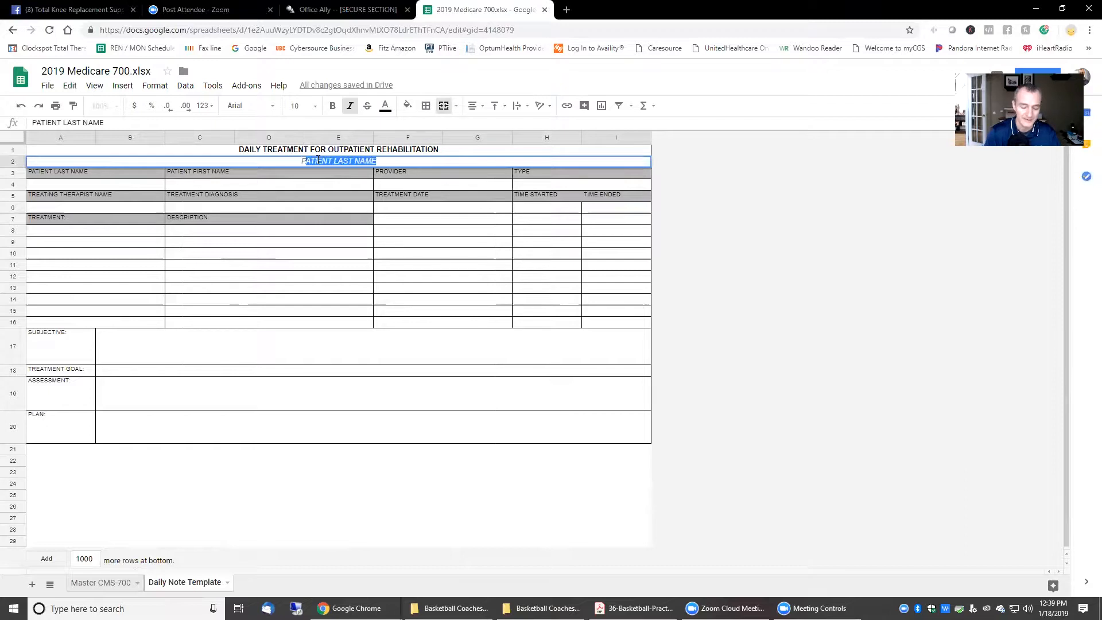
{"action": "type", "text": "ERAPY"}
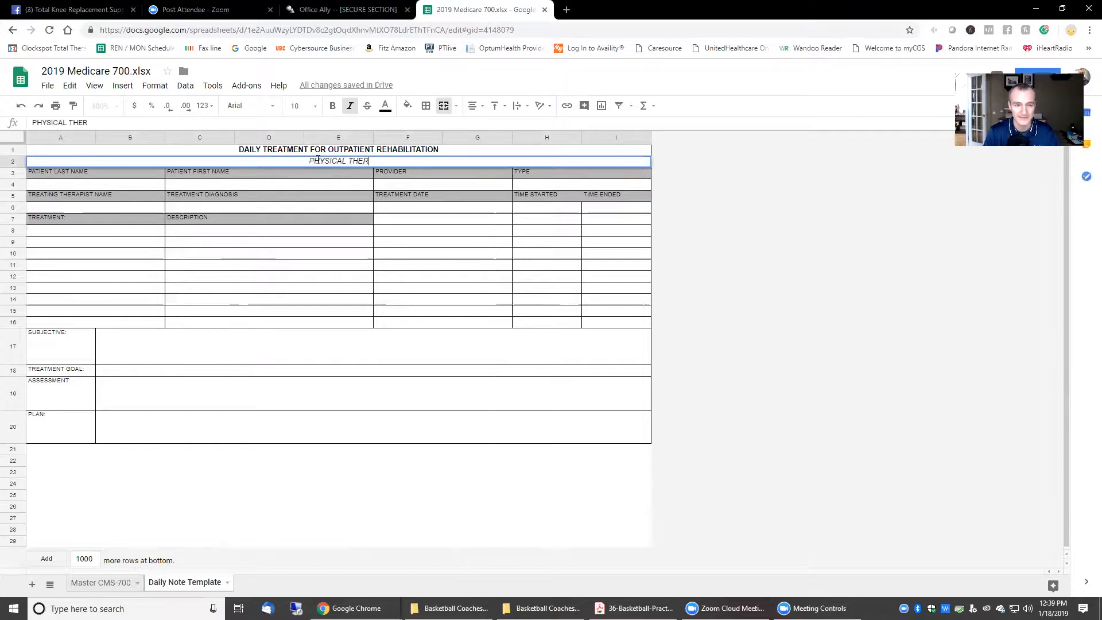
{"action": "left_click", "coordinate": [197, 484]}
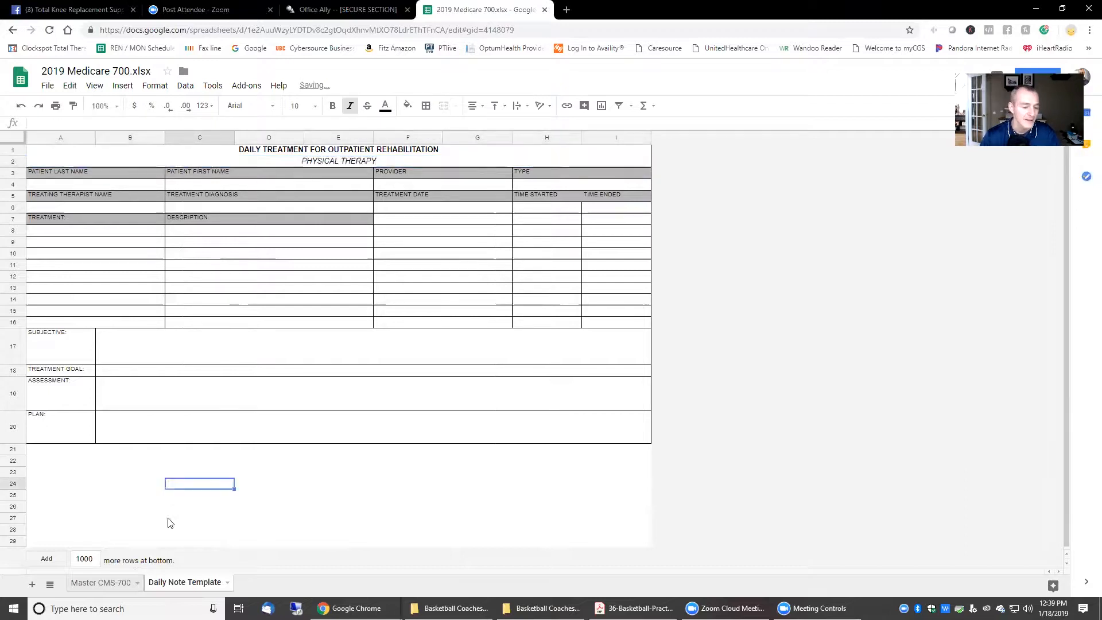
{"action": "left_click", "coordinate": [105, 589]}
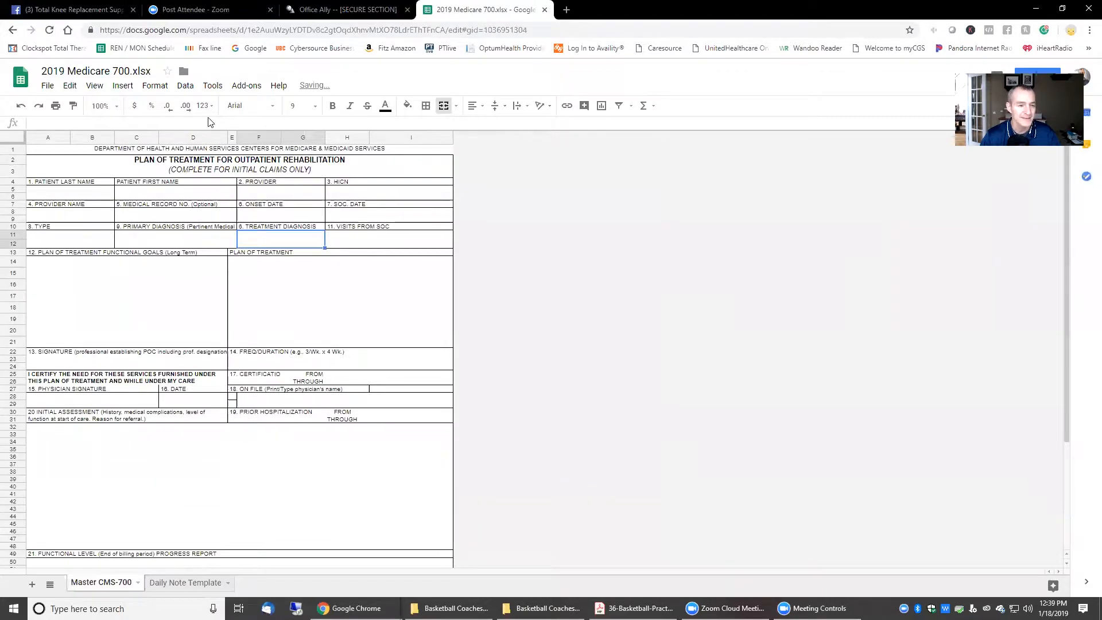
Step: Make a copy of the workbook named with the patient's name and 2019-01-18
{"action": "left_click", "coordinate": [46, 86]}
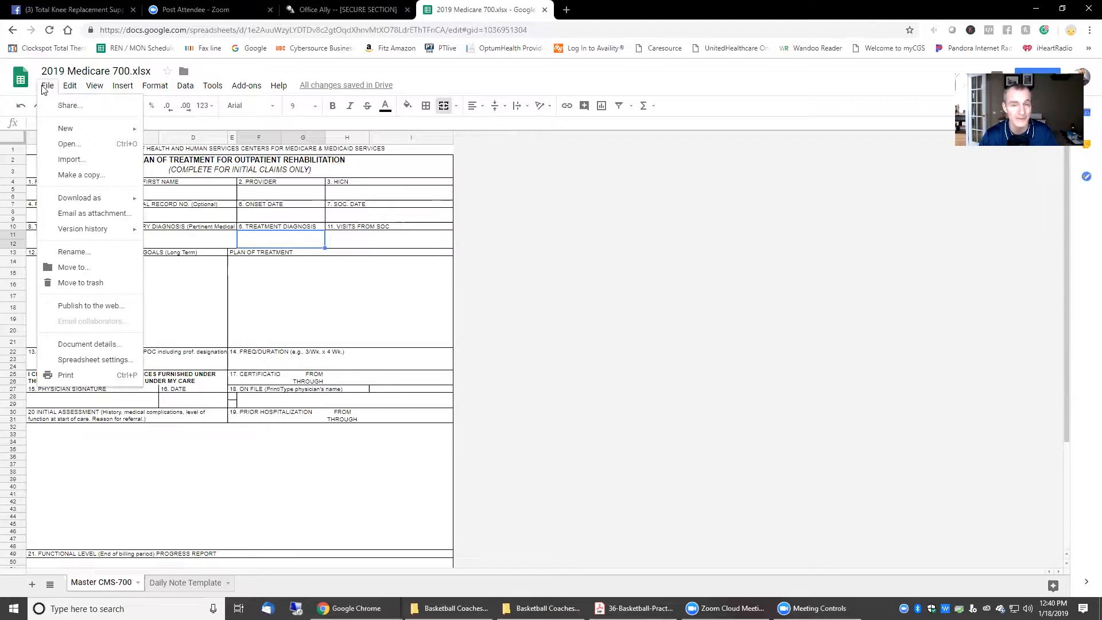
{"action": "left_click", "coordinate": [87, 175]}
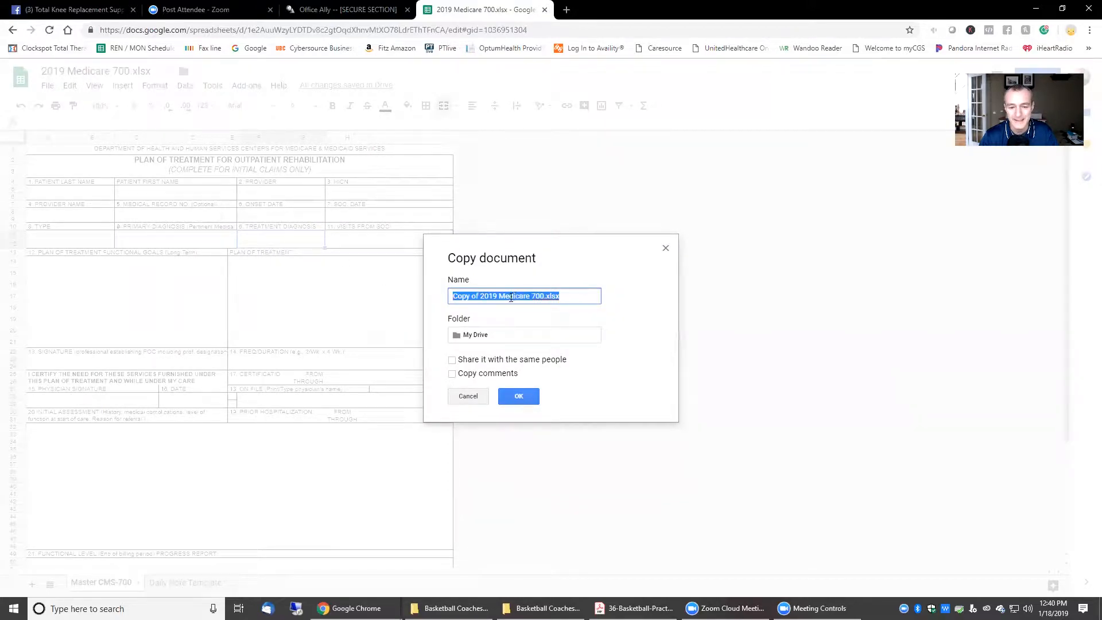
{"action": "left_click", "coordinate": [480, 297]}
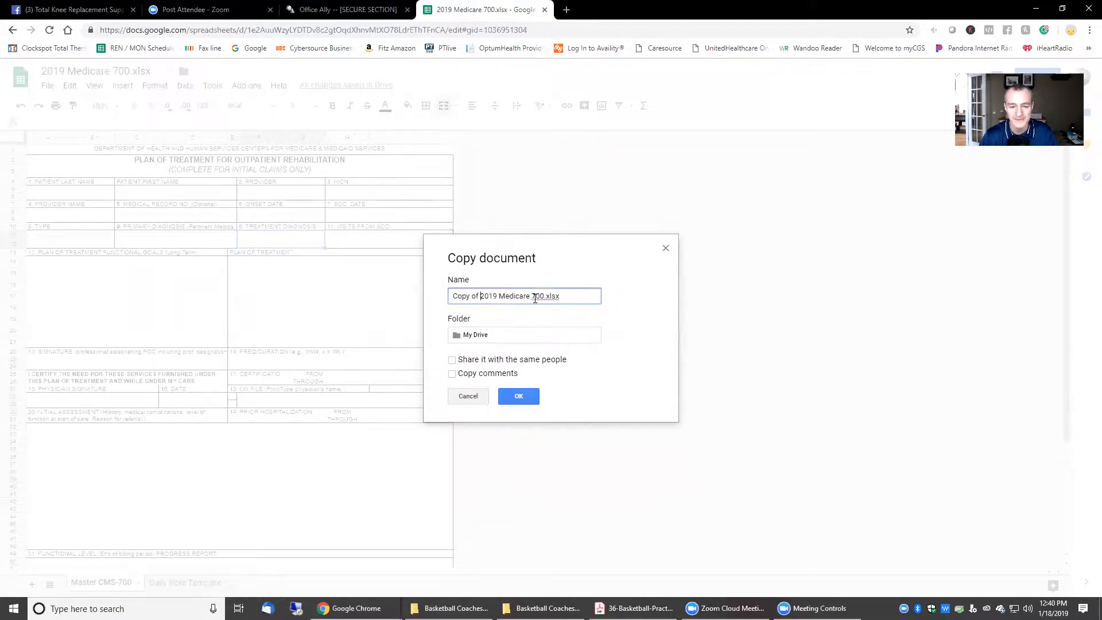
{"action": "left_click_drag", "start_coordinate": [528, 297], "coordinate": [401, 298]}
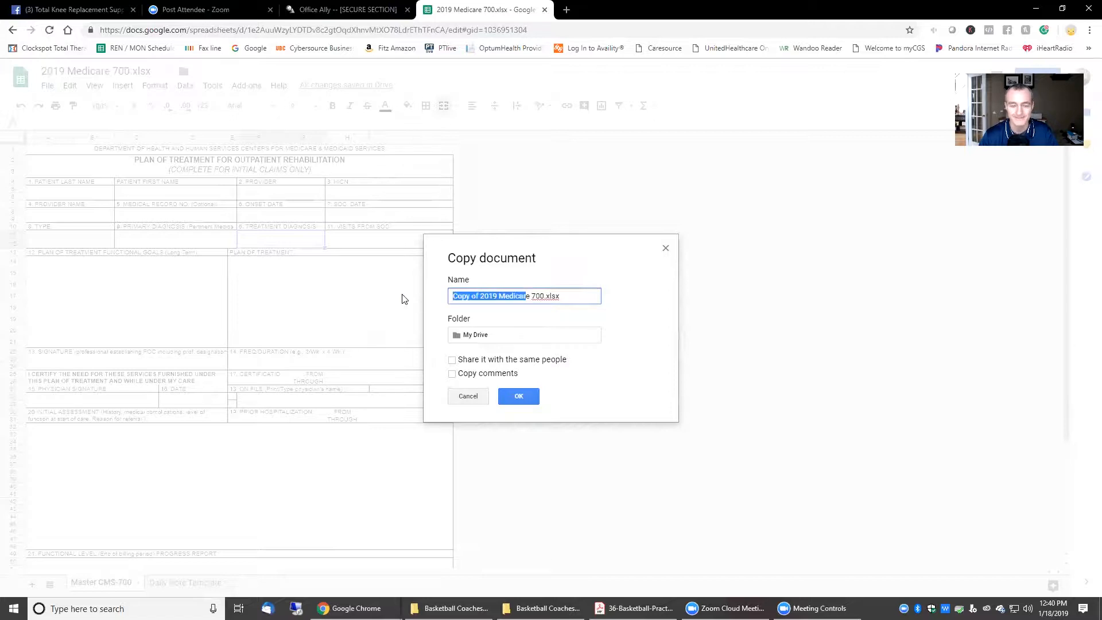
{"action": "type", "text": "Smith, P"}
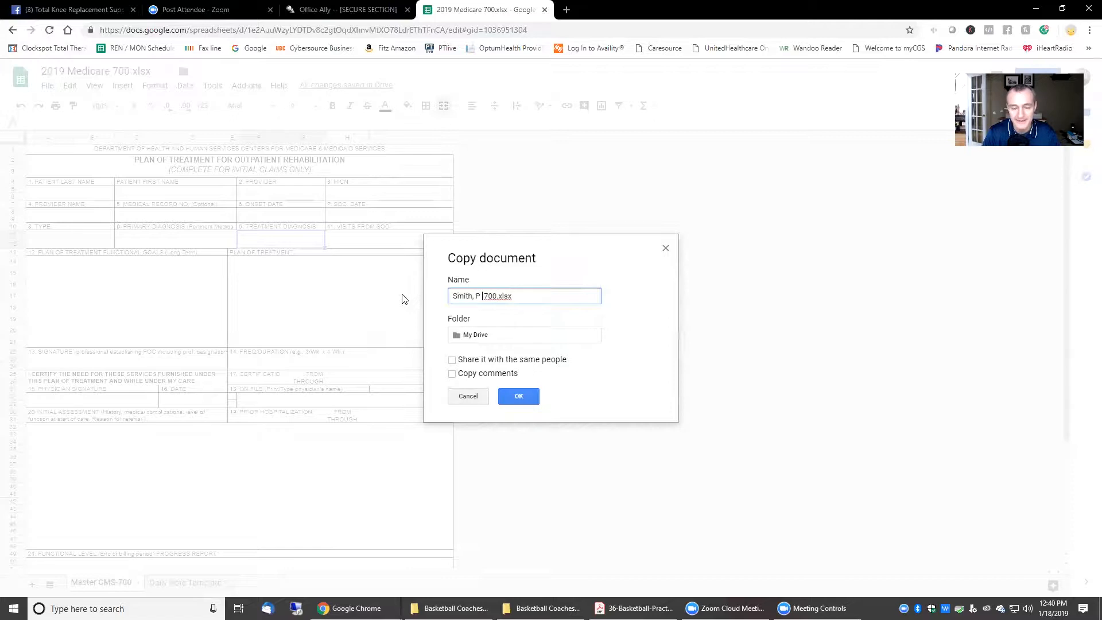
{"action": "key", "text": "Delete"}
{"action": "key", "text": "Delete"}
{"action": "key", "text": "Delete"}
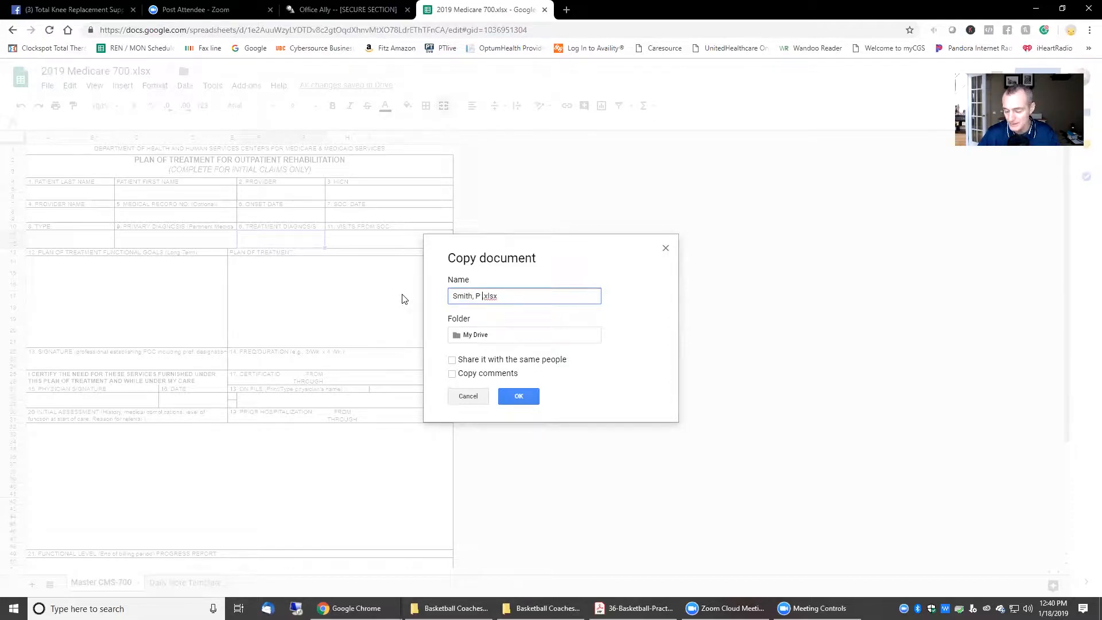
{"action": "type", "text": "2019"}
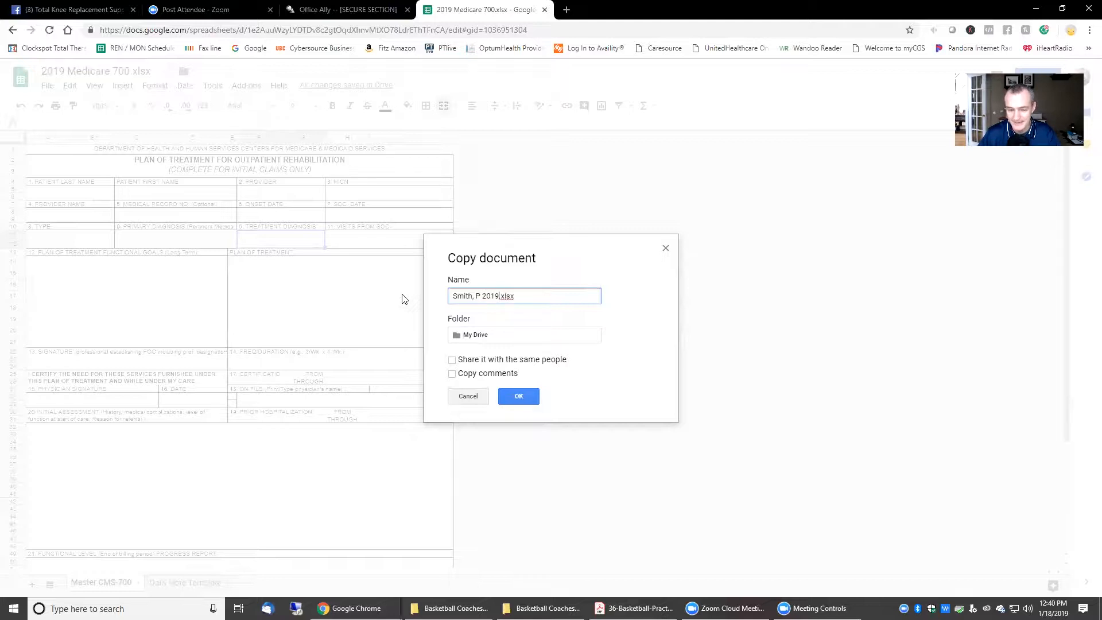
{"action": "type", "text": "-01-18"}
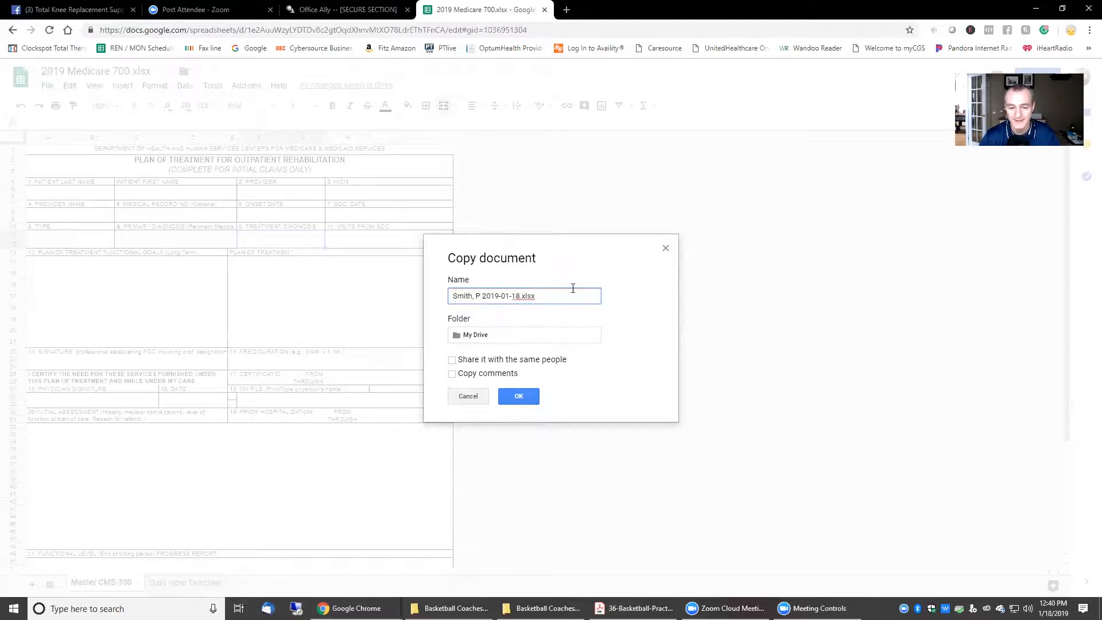
{"action": "left_click", "coordinate": [518, 396]}
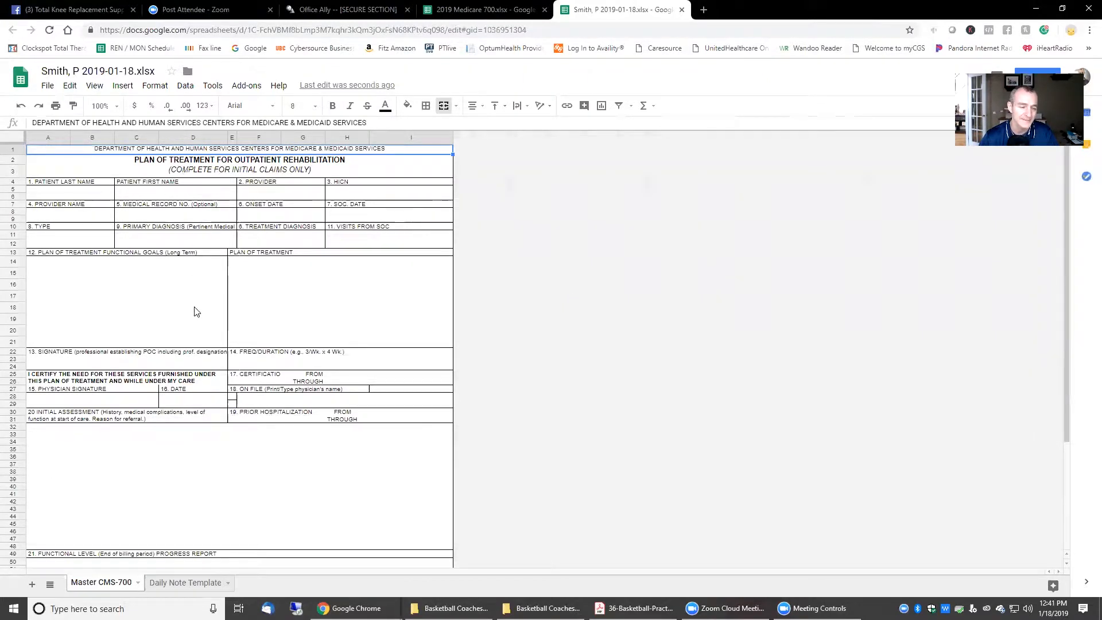
{"action": "scroll", "coordinate": [194, 305], "scroll_direction": "down", "scroll_amount": 5}
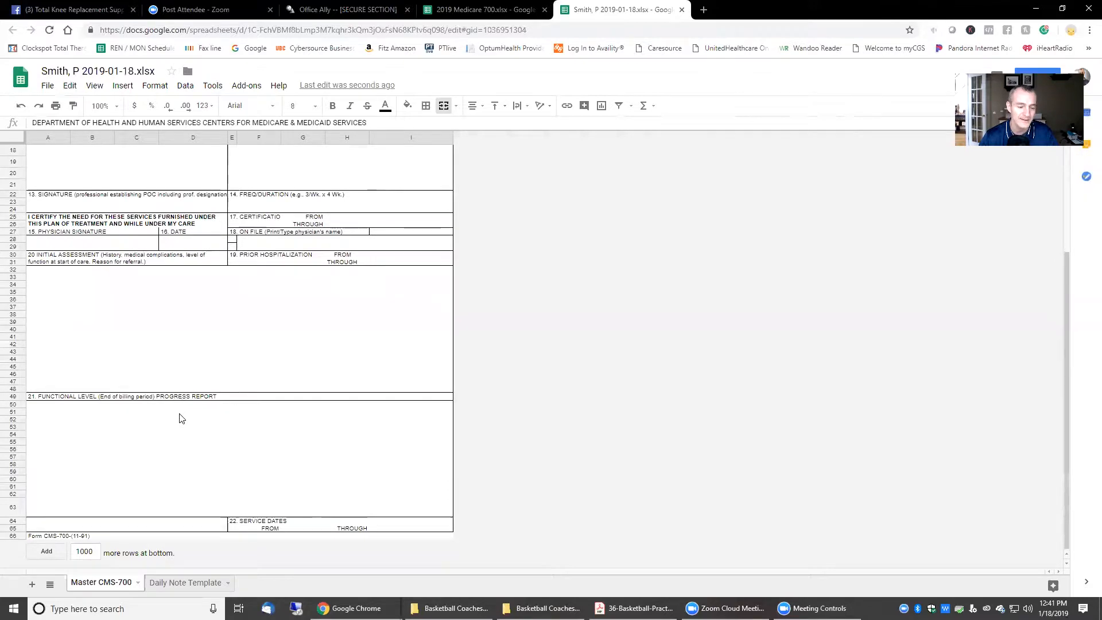
{"action": "scroll", "coordinate": [179, 418], "scroll_direction": "up", "scroll_amount": 5}
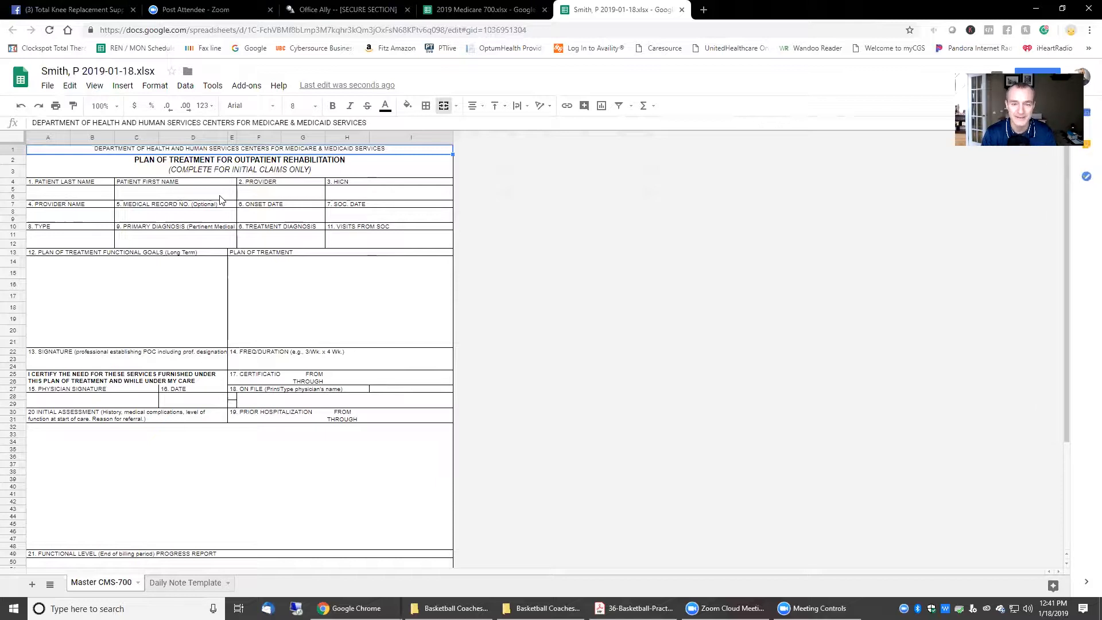
Step: Duplicate the Master CMS-700 sheet and name the copy NonOp Shoulder Eval
{"action": "left_click", "coordinate": [138, 583]}
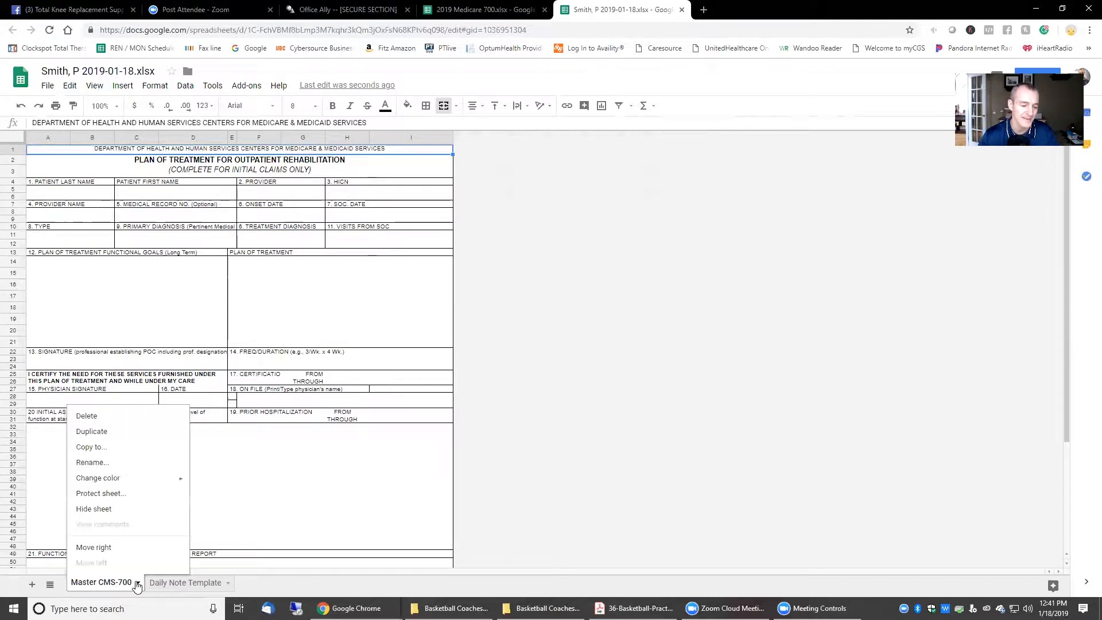
{"action": "left_click", "coordinate": [112, 433]}
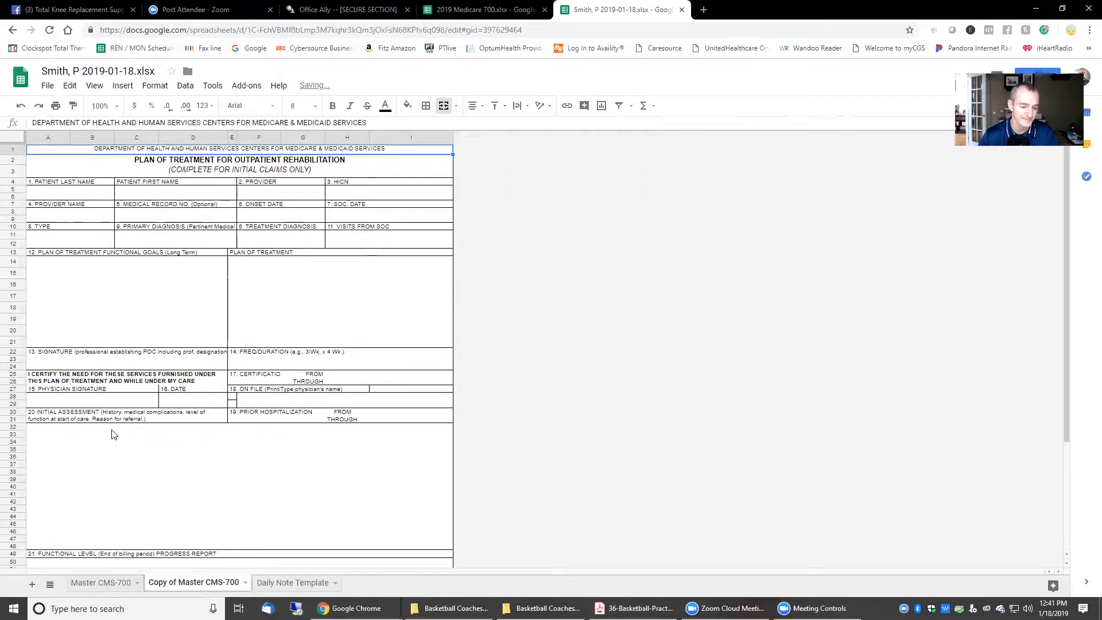
{"action": "left_click", "coordinate": [244, 583]}
{"action": "left_click", "coordinate": [186, 582]}
{"action": "double_click", "coordinate": [186, 583]}
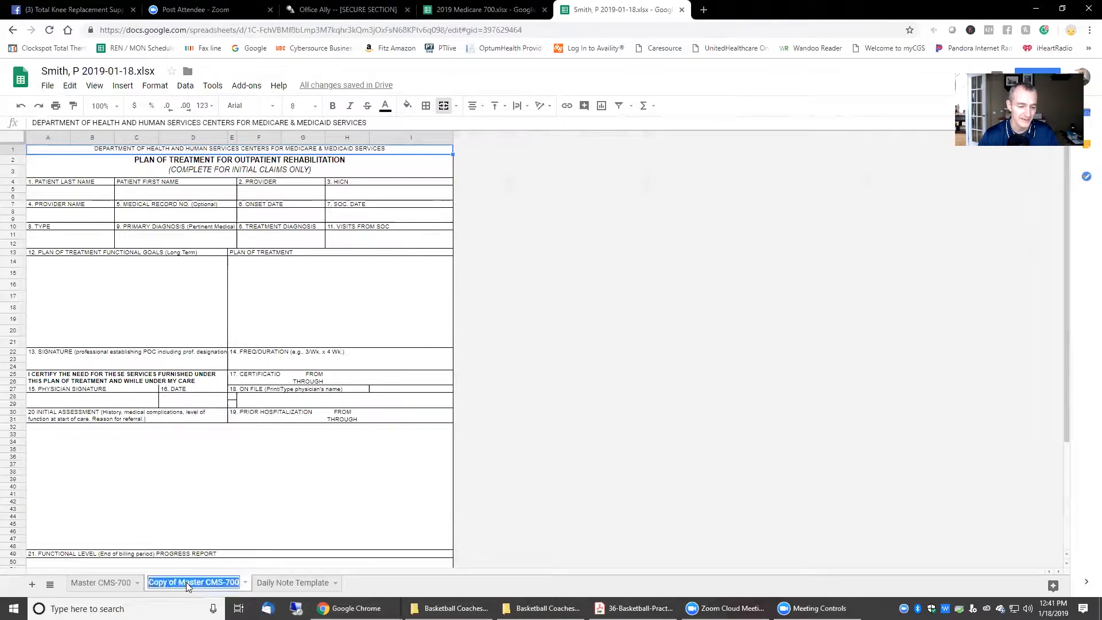
{"action": "type", "text": "Non"}
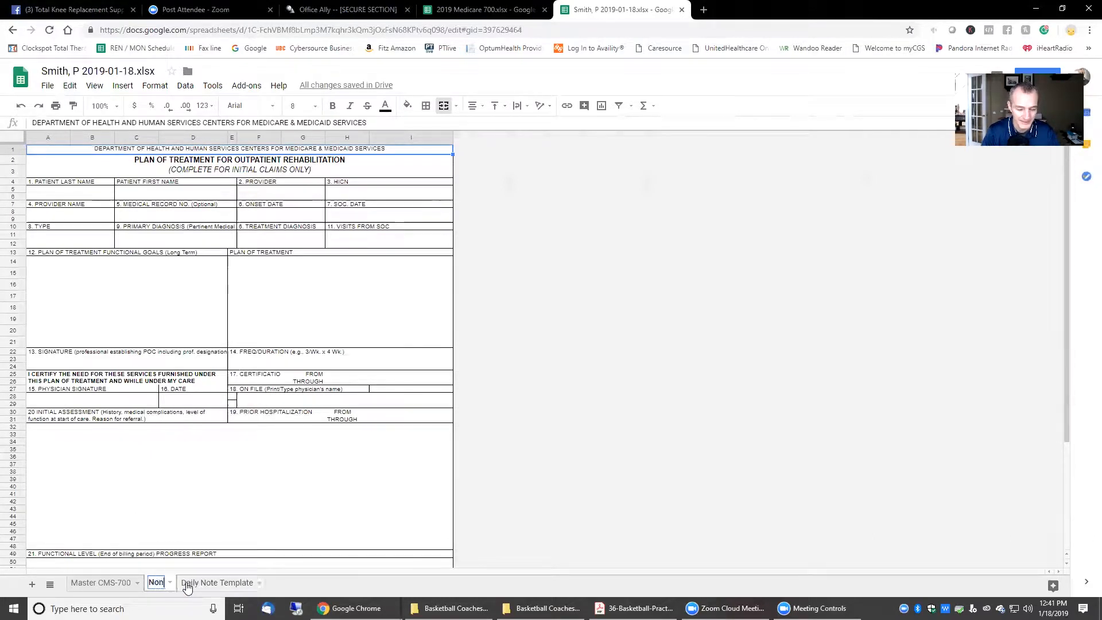
{"action": "type", "text": "Op Should"}
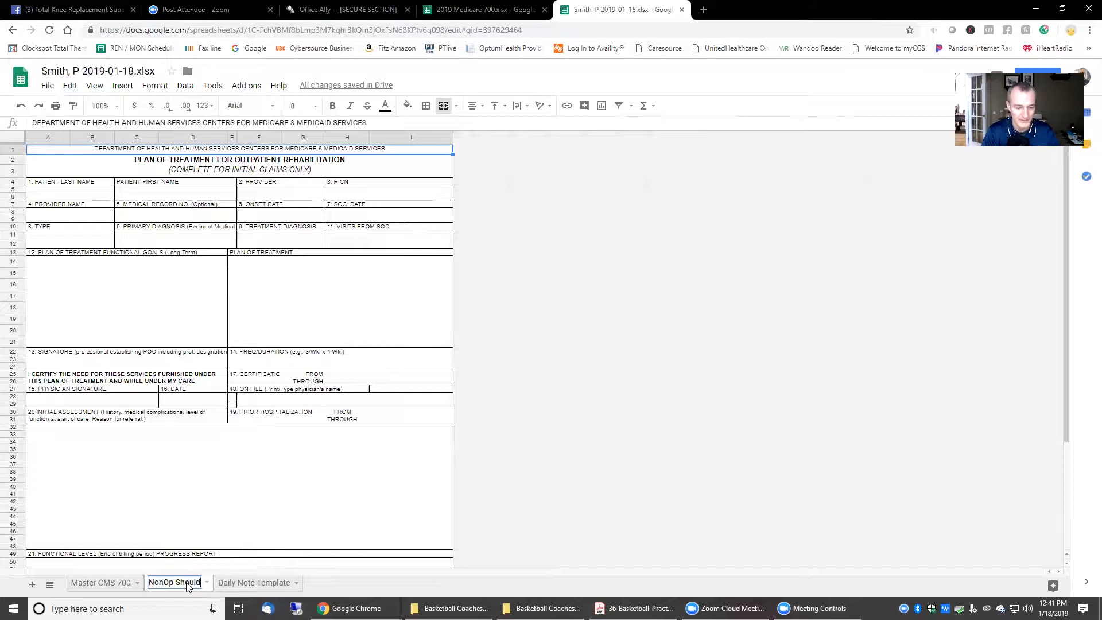
{"action": "type", "text": "er Eval"}
{"action": "key", "text": "Return"}
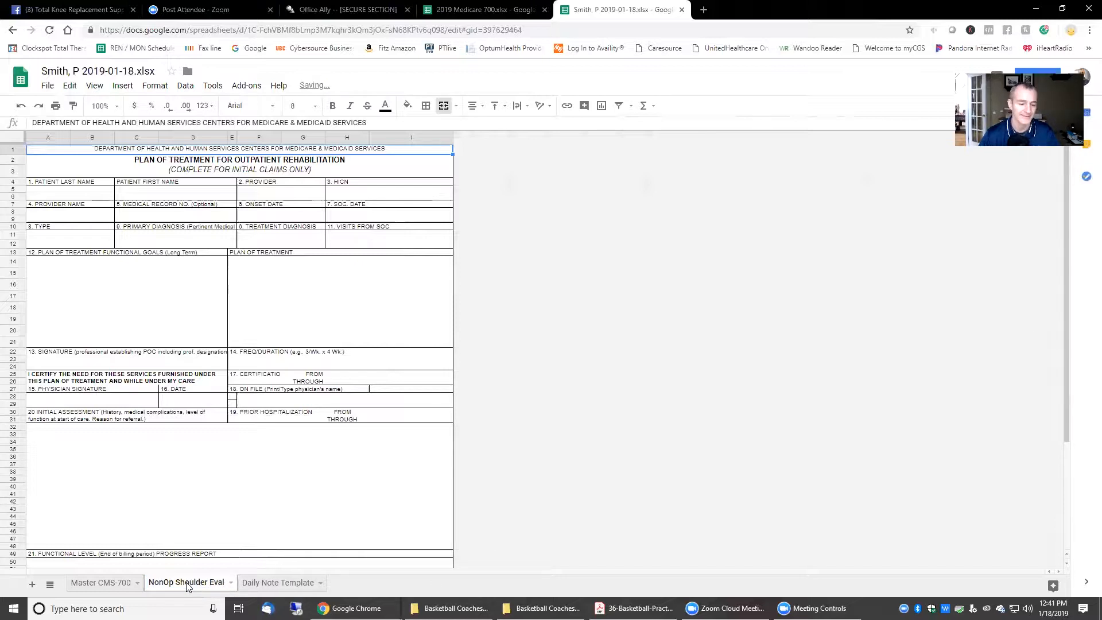
Step: Duplicate NonOp Shoulder Eval and rename the copy Shoulder Eval - PostOp
{"action": "left_click", "coordinate": [231, 583]}
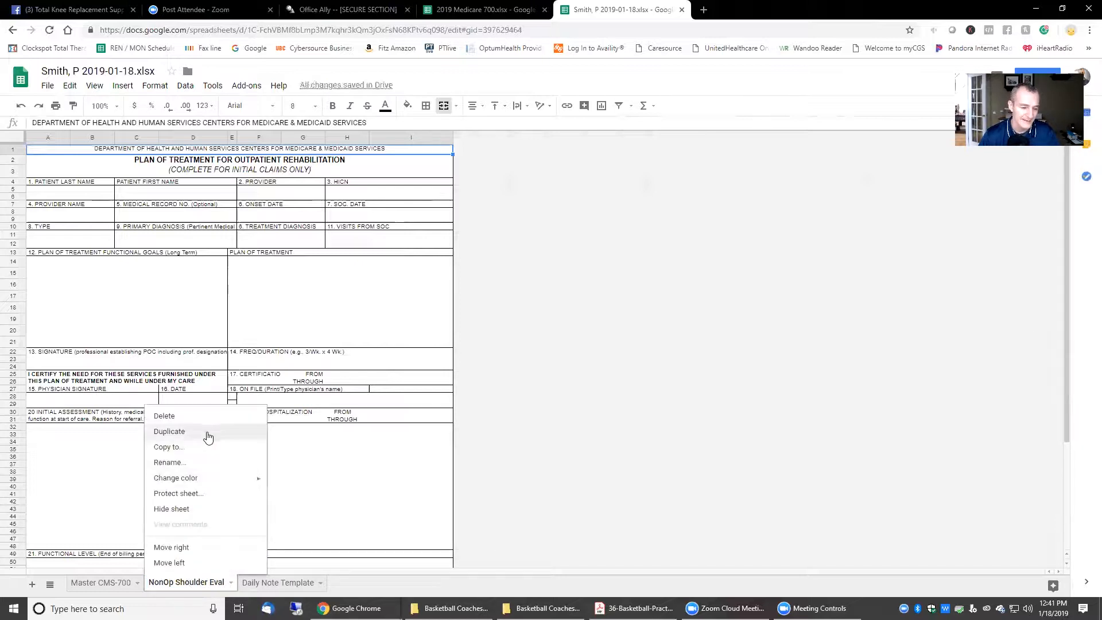
{"action": "left_click", "coordinate": [208, 438]}
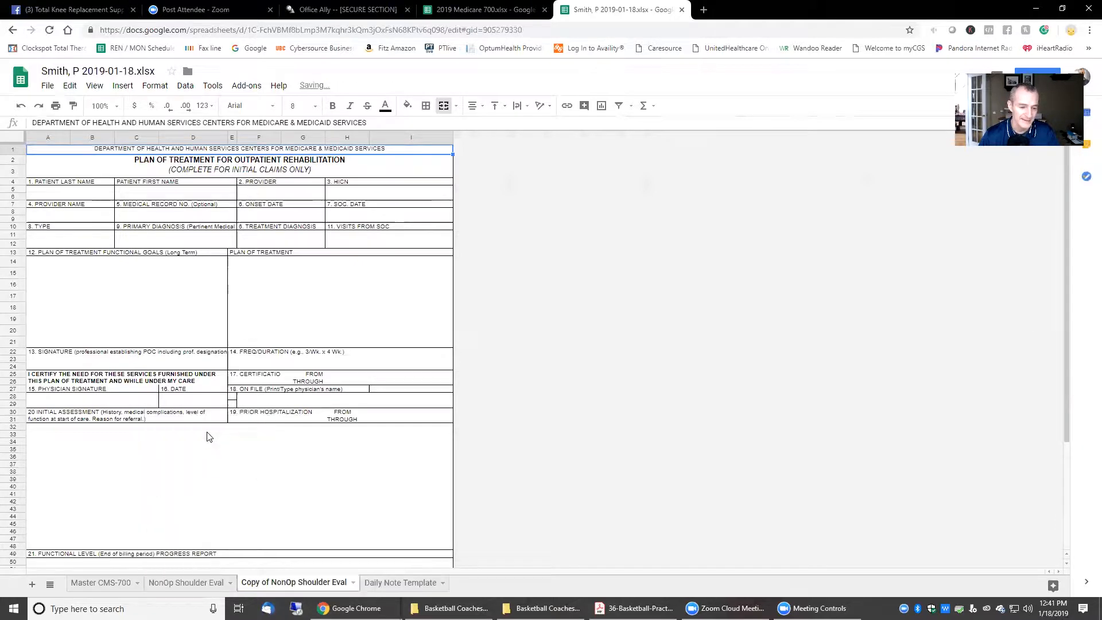
{"action": "double_click", "coordinate": [276, 570]}
{"action": "left_click", "coordinate": [277, 582]}
{"action": "key", "text": "shift+Home"}
{"action": "type", "text": "Post"}
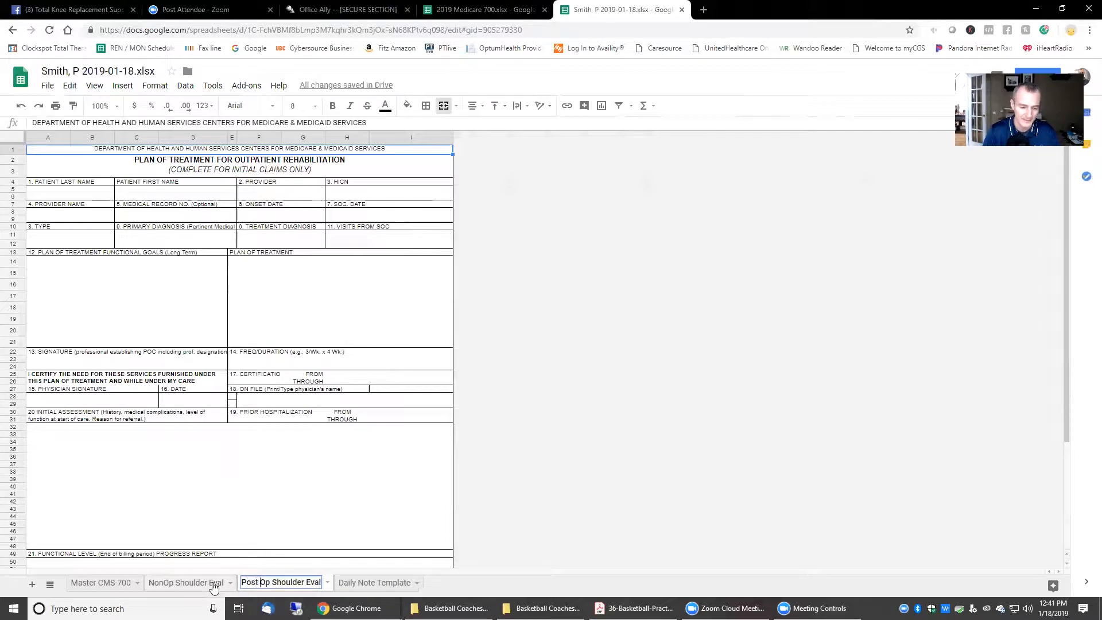
{"action": "key", "text": "BackSpace"}
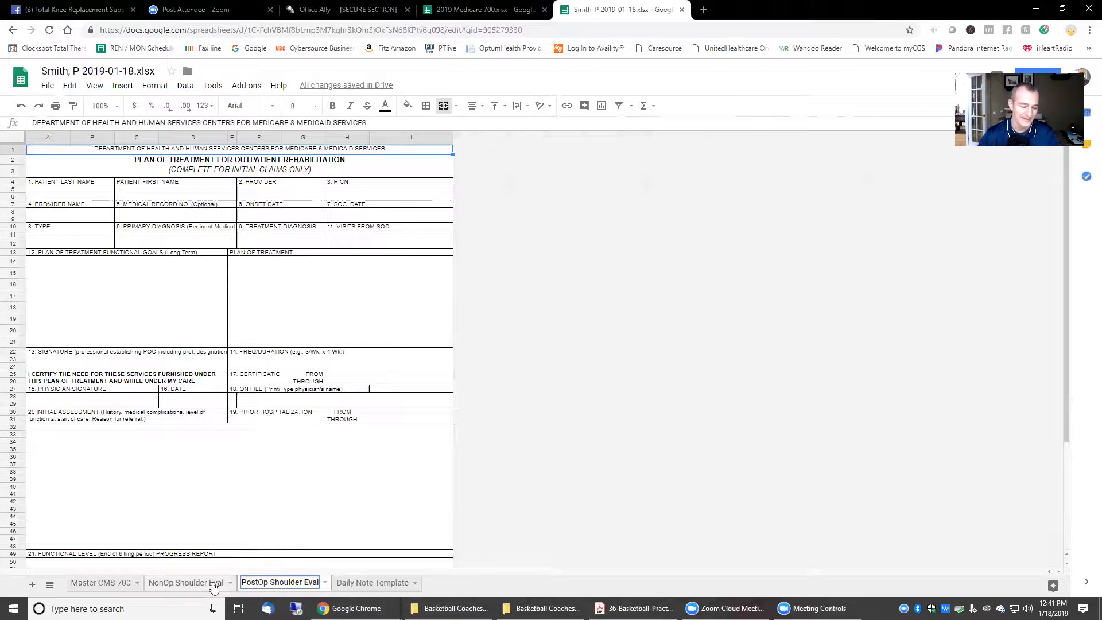
{"action": "key", "text": "ctrl+Right"}
{"action": "key", "text": "ctrl+shift+Right"}
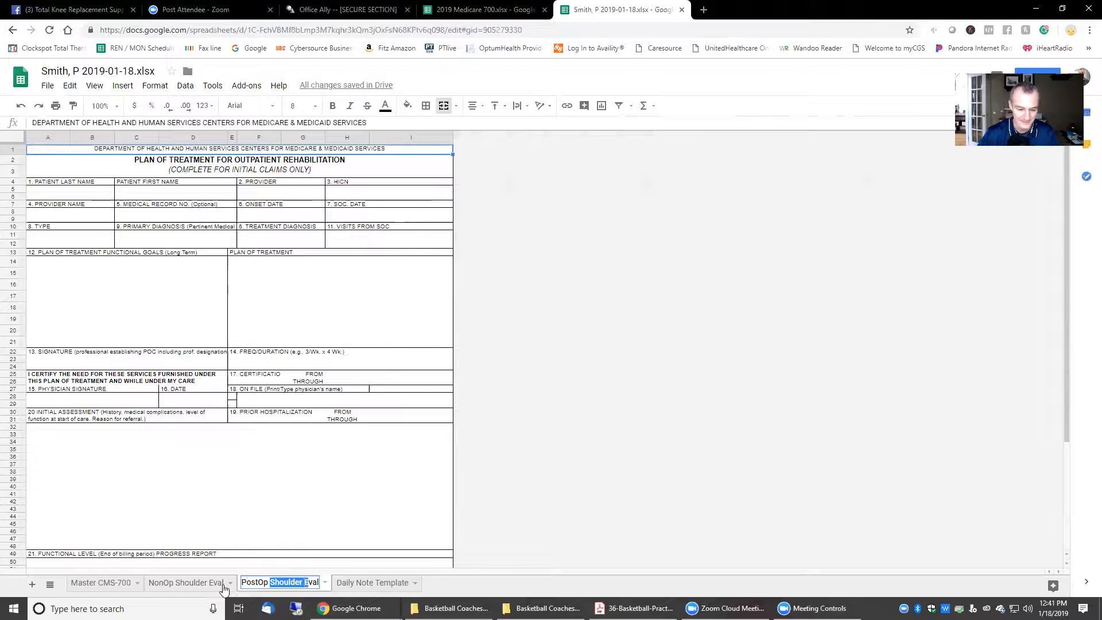
{"action": "key", "text": "BackSpace"}
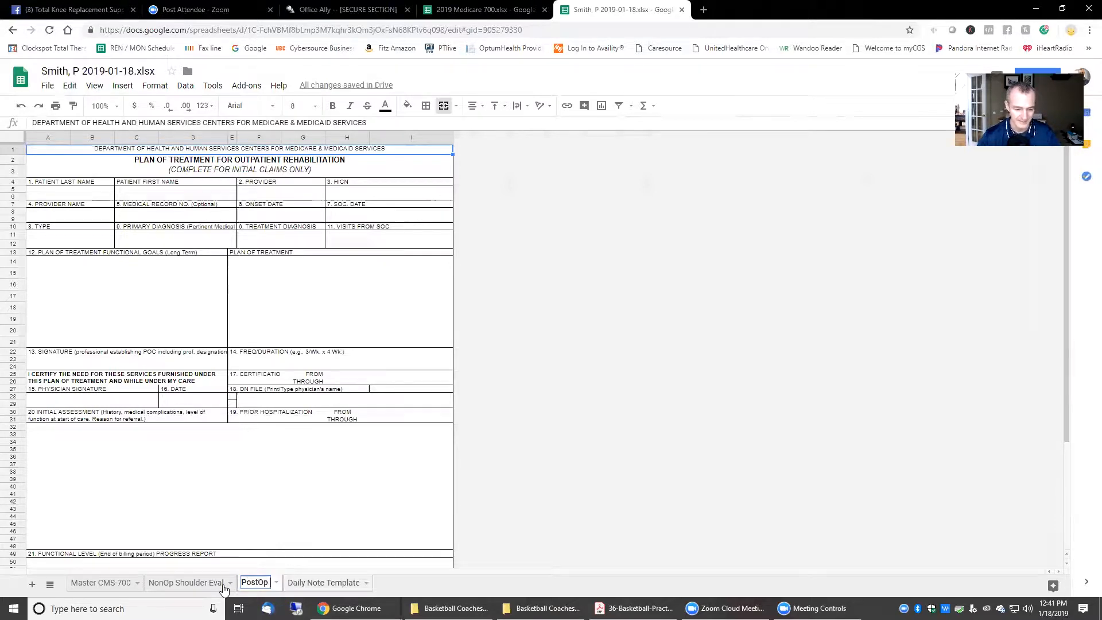
{"action": "key", "text": "BackSpace"}
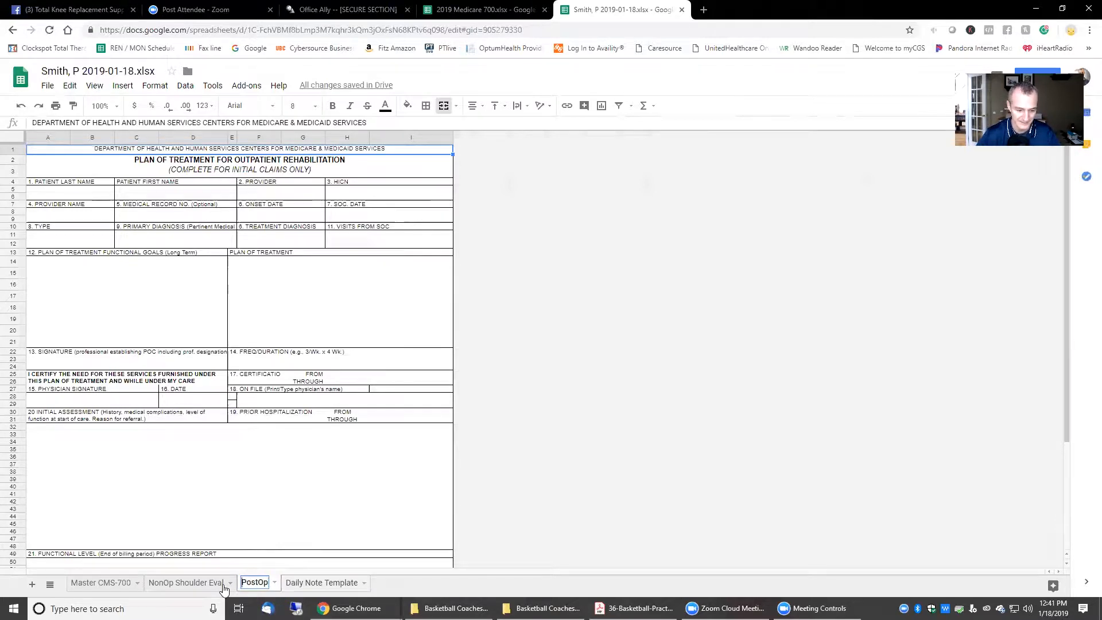
{"action": "type", "text": "Shoulder Eval"}
{"action": "type", "text": "-"}
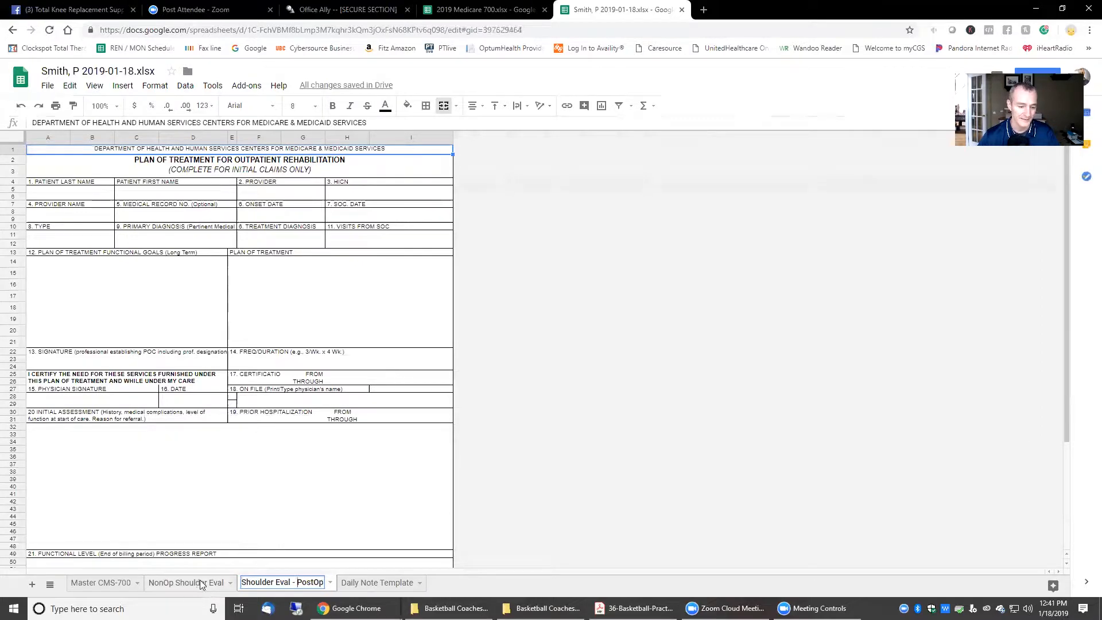
{"action": "left_click", "coordinate": [200, 584]}
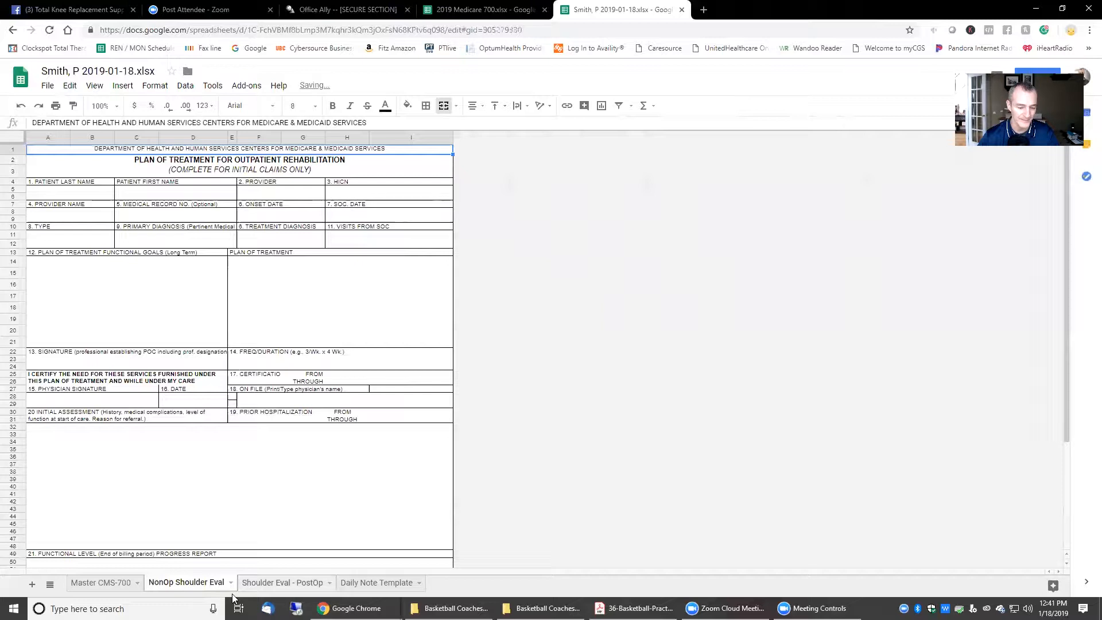
Step: Rename the NonOp Shoulder Eval sheet to Shoulder Eval - NonOp
{"action": "double_click", "coordinate": [302, 583]}
{"action": "left_click", "coordinate": [303, 583]}
{"action": "left_click_drag", "start_coordinate": [297, 583], "coordinate": [249, 584]}
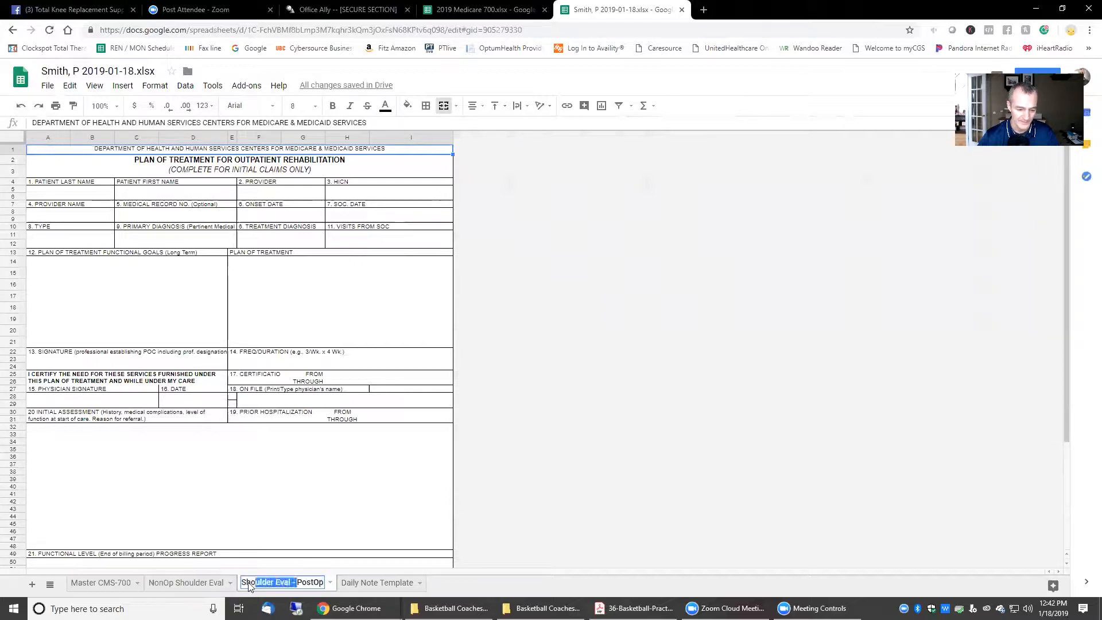
{"action": "left_click", "coordinate": [212, 583]}
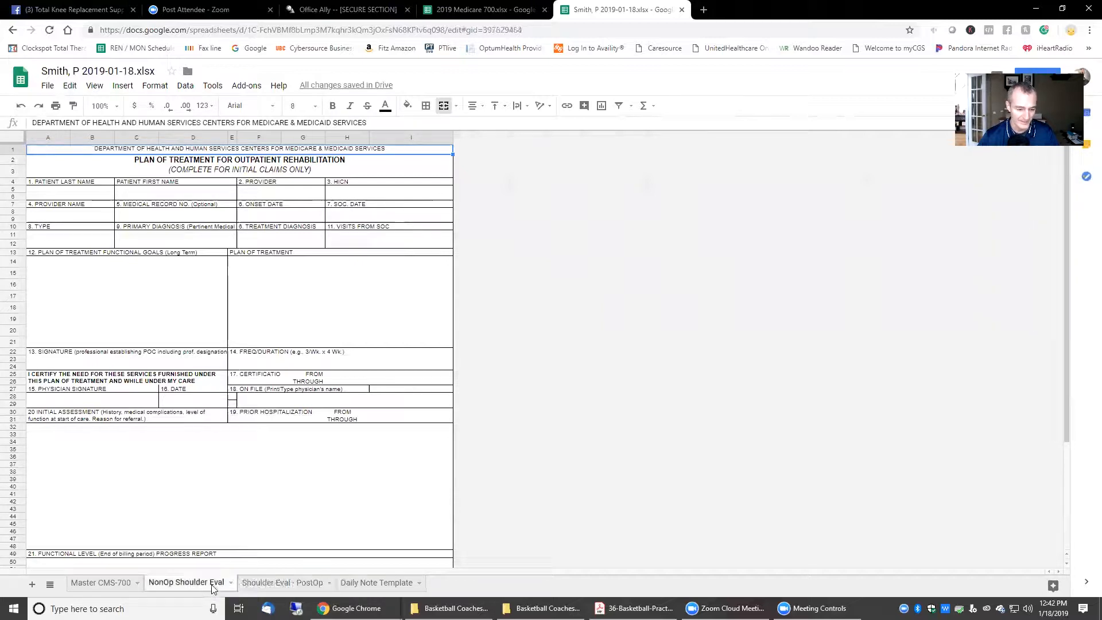
{"action": "double_click", "coordinate": [158, 583]}
{"action": "left_click", "coordinate": [150, 583]}
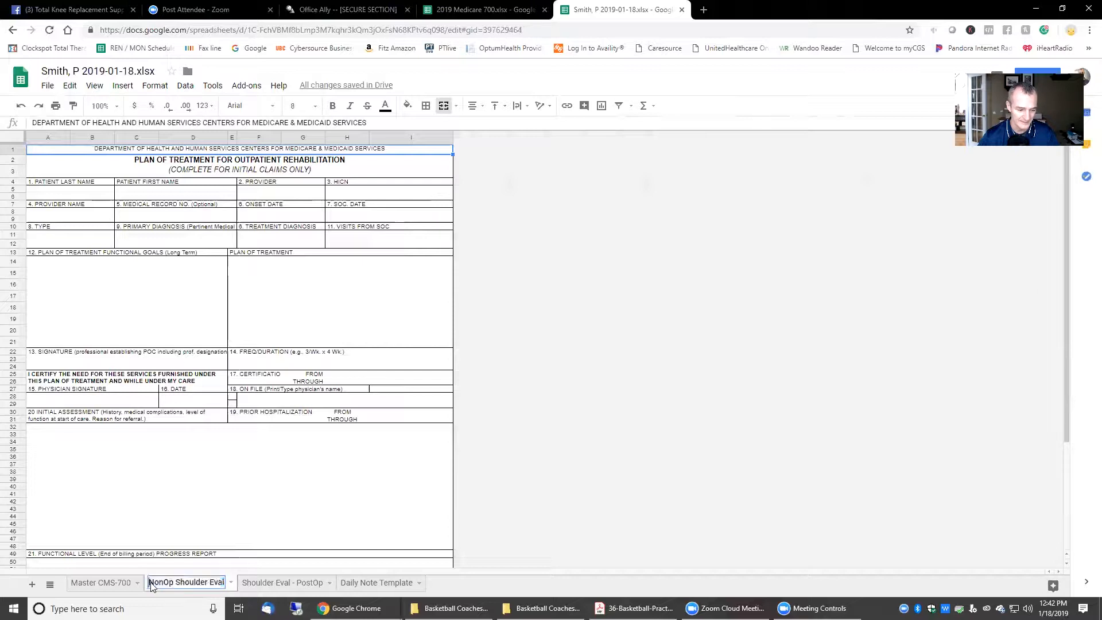
{"action": "type", "text": "Shoulder Eval -"}
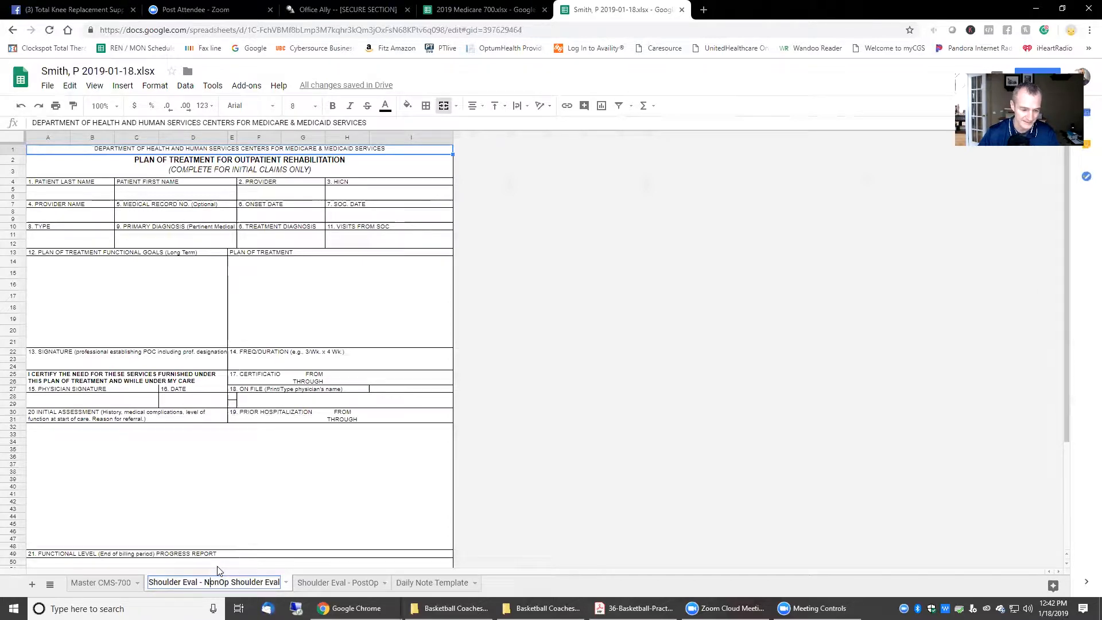
{"action": "key", "text": "Delete"}
{"action": "key", "text": "Delete"}
{"action": "key", "text": "Delete"}
{"action": "key", "text": "Delete"}
{"action": "key", "text": "Delete"}
{"action": "key", "text": "Delete"}
{"action": "key", "text": "Delete"}
{"action": "key", "text": "Delete"}
{"action": "key", "text": "Delete"}
{"action": "key", "text": "Delete"}
{"action": "key", "text": "Delete"}
{"action": "key", "text": "Delete"}
{"action": "key", "text": "Delete"}
{"action": "key", "text": "Delete"}
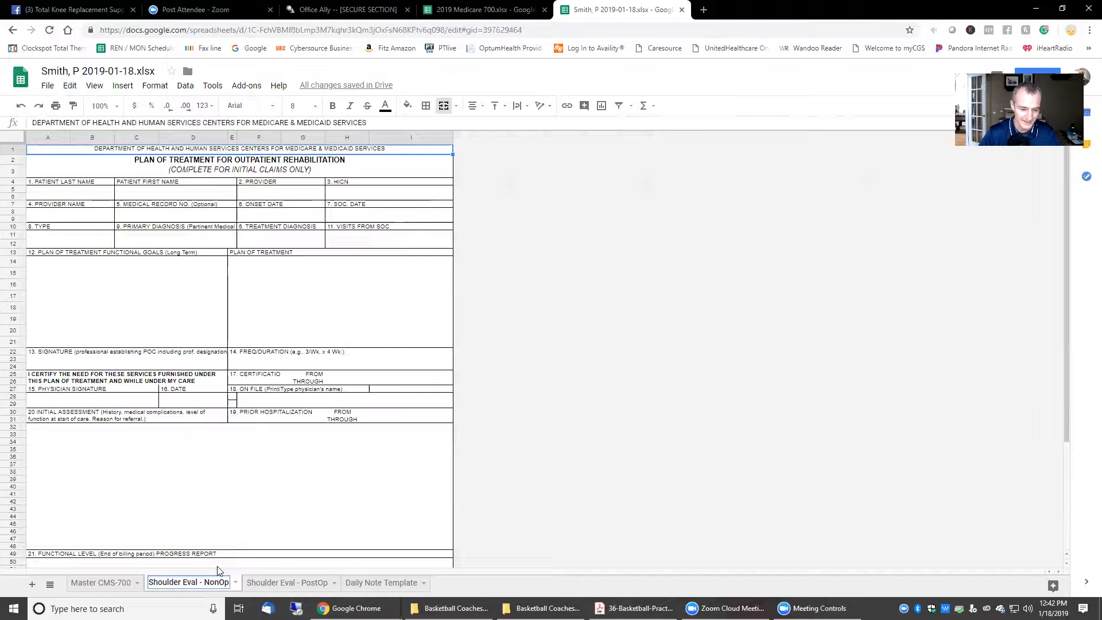
{"action": "left_click", "coordinate": [726, 356]}
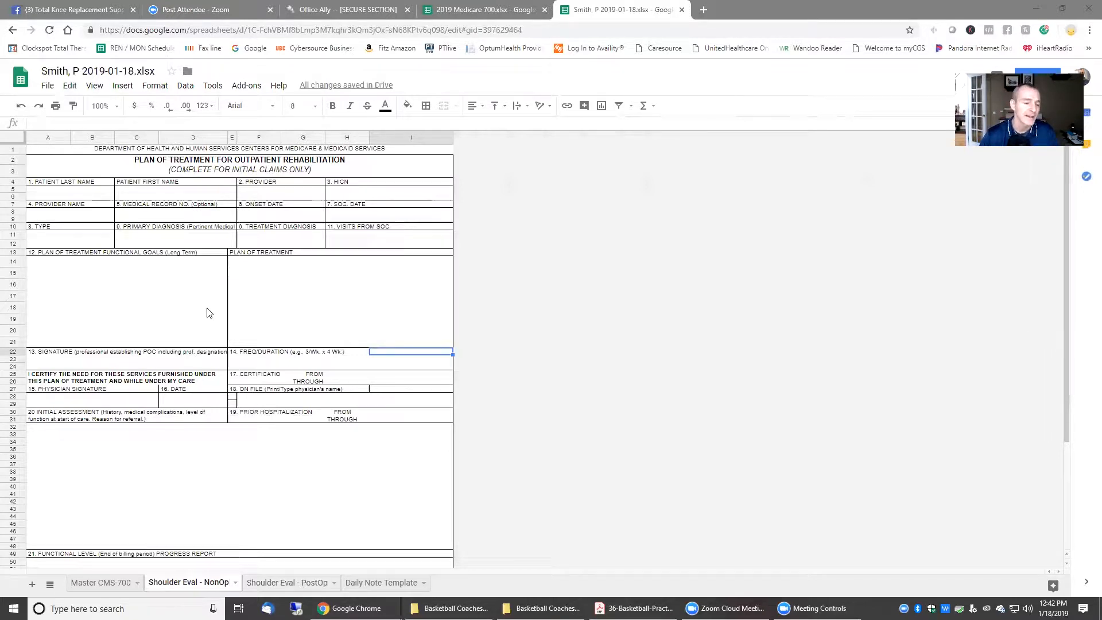
{"action": "left_click", "coordinate": [154, 278]}
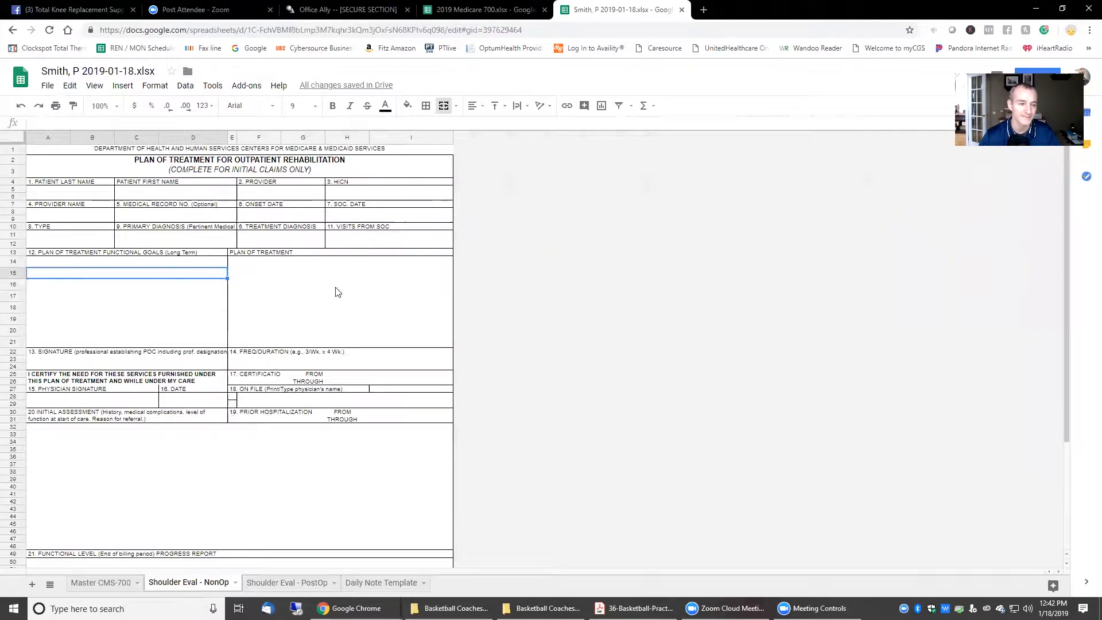
Step: Enter the A14 goal: increase shoulder AROM flexion to >120 deg in 2 weeks
{"action": "left_click", "coordinate": [167, 262]}
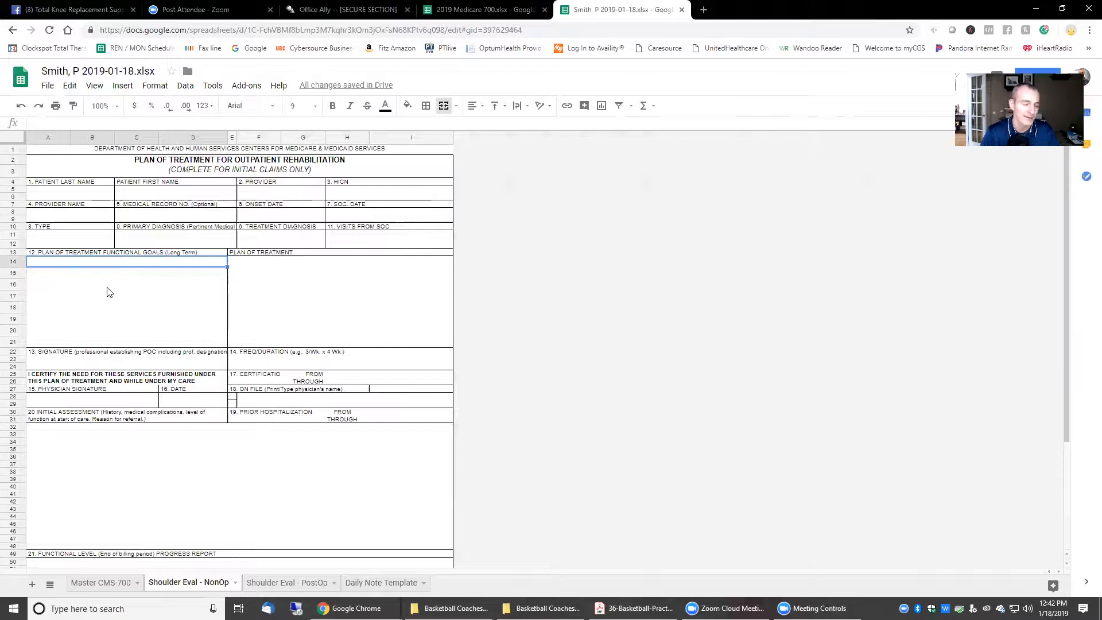
{"action": "type", "text": "Inc"}
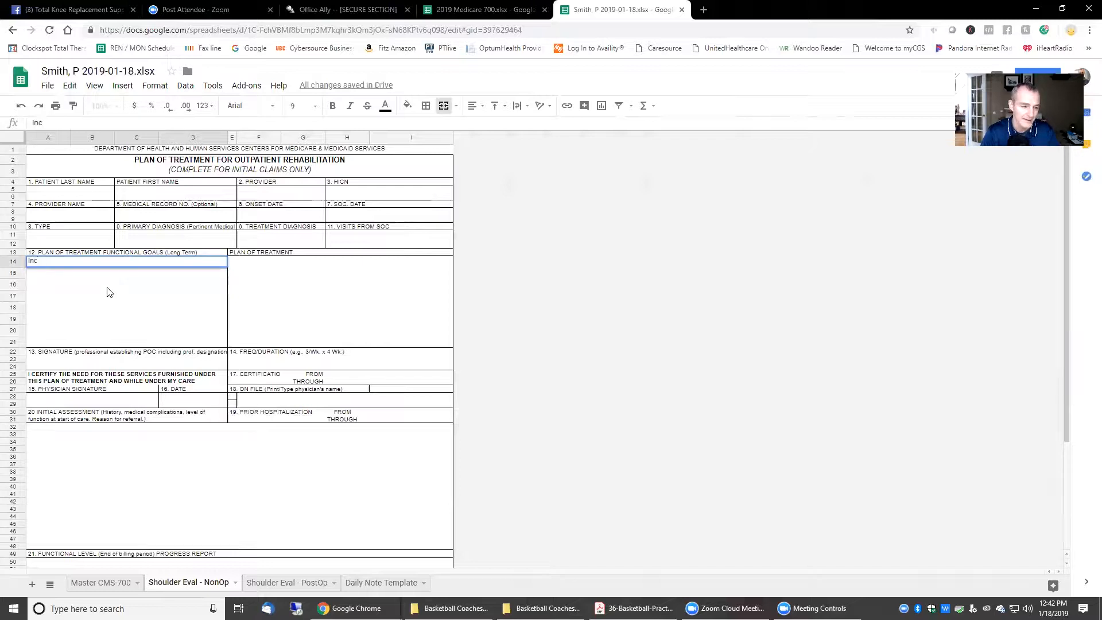
{"action": "type", "text": "rShoulder"}
{"action": "key", "text": "BackSpace"}
{"action": "key", "text": "BackSpace"}
{"action": "key", "text": "BackSpace"}
{"action": "key", "text": "BackSpace"}
{"action": "key", "text": "BackSpace"}
{"action": "key", "text": "BackSpace"}
{"action": "key", "text": "BackSpace"}
{"action": "key", "text": "BackSpace"}
{"action": "key", "text": "BackSpace"}
{"action": "type", "text": "c"}
{"action": "key", "text": "BackSpace"}
{"action": "type", "text": "shoulder ARO"}
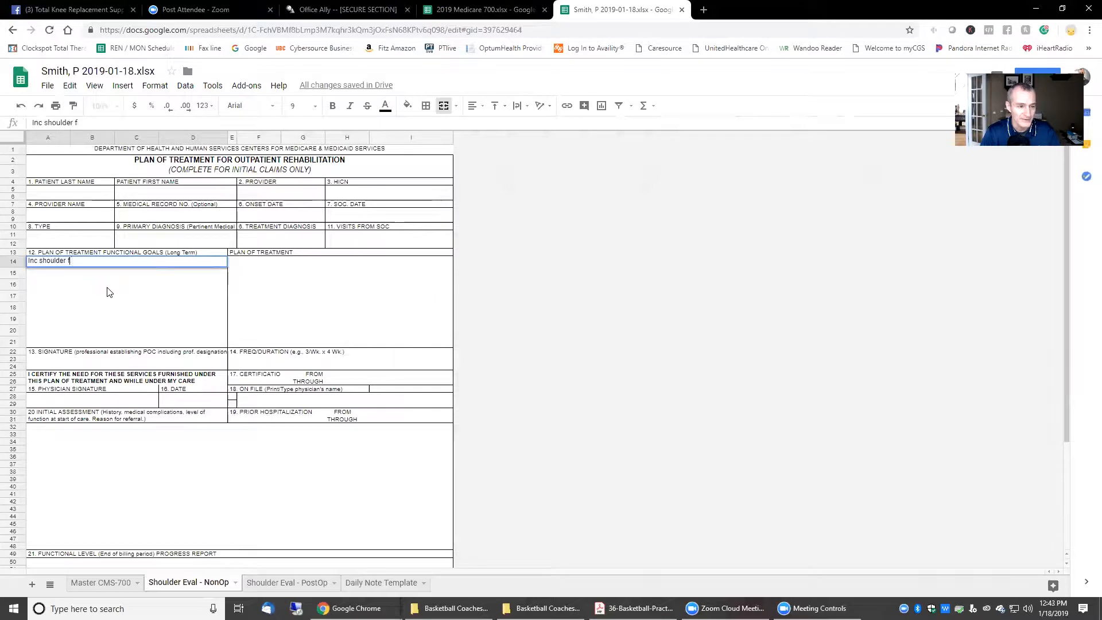
{"action": "type", "text": "M "}
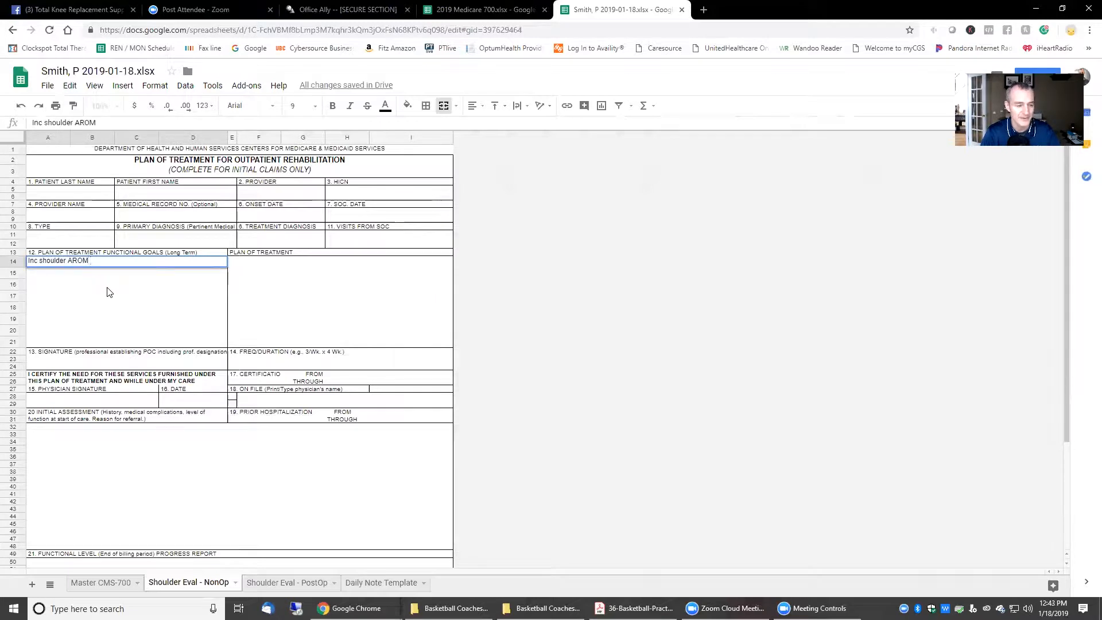
{"action": "type", "text": "- flexion "}
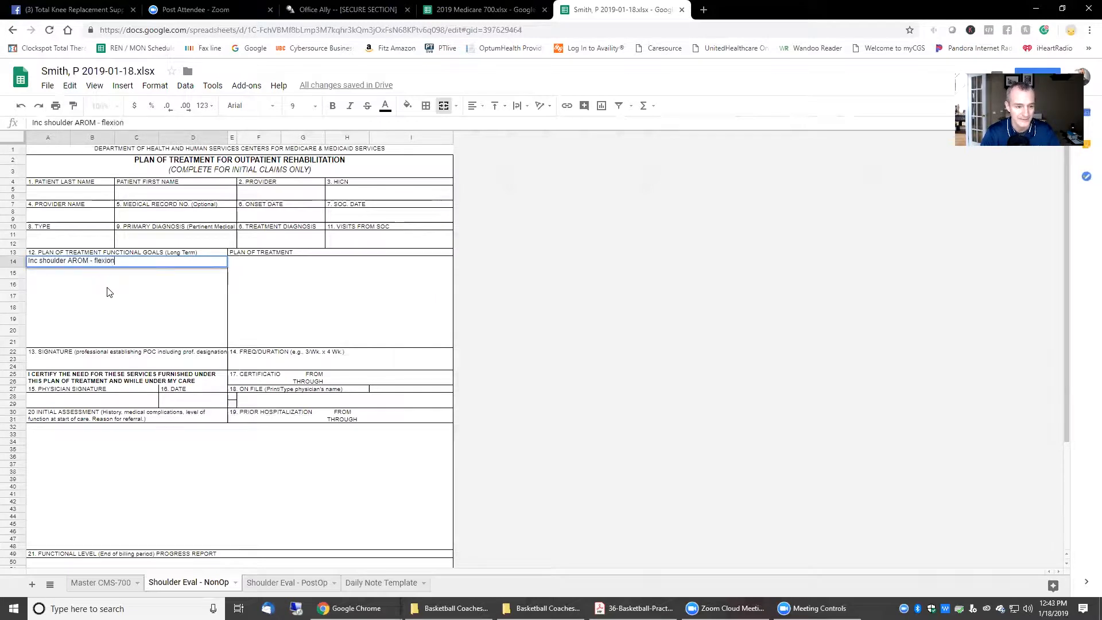
{"action": "type", "text": "to"}
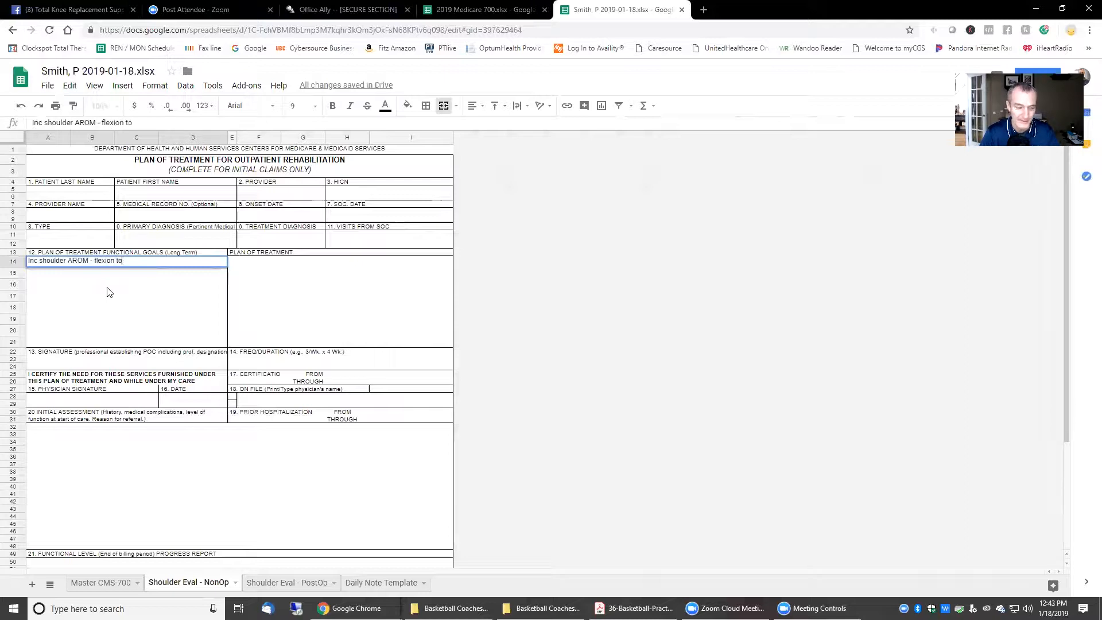
{"action": "type", "text": " >120"}
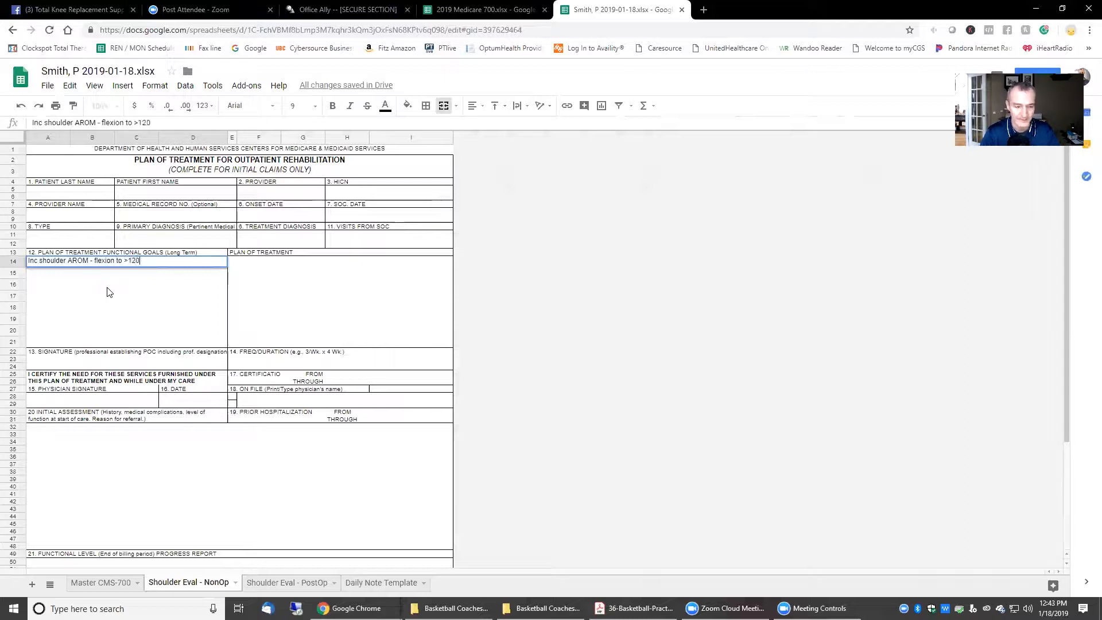
{"action": "type", "text": " detg"}
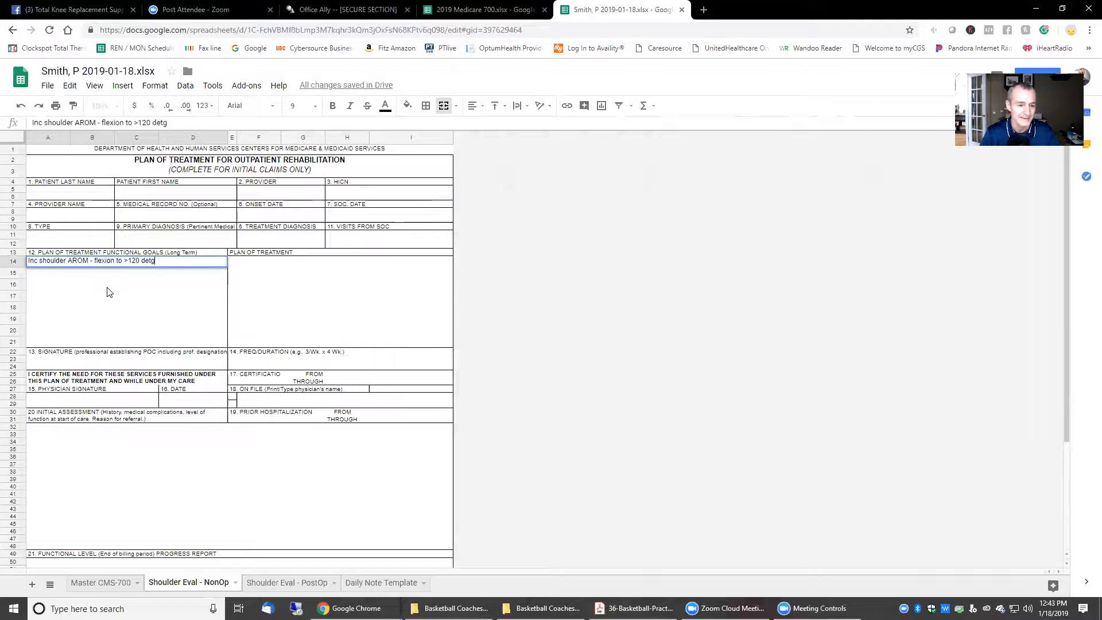
{"action": "key", "text": "BackSpace"}
{"action": "key", "text": "BackSpace"}
{"action": "type", "text": "g in 2 weeks"}
{"action": "key", "text": "Return"}
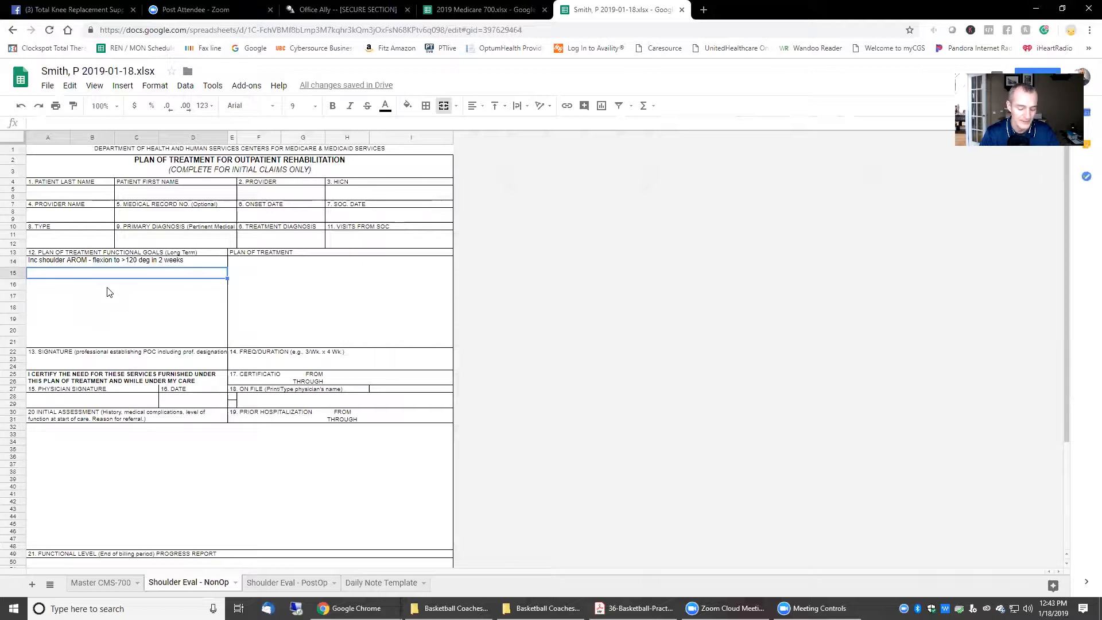
Step: Enter the goal 'Lift 10-lbs load in affected limb >90 deg flexion in 2 wks'
{"action": "type", "text": "Lift"}
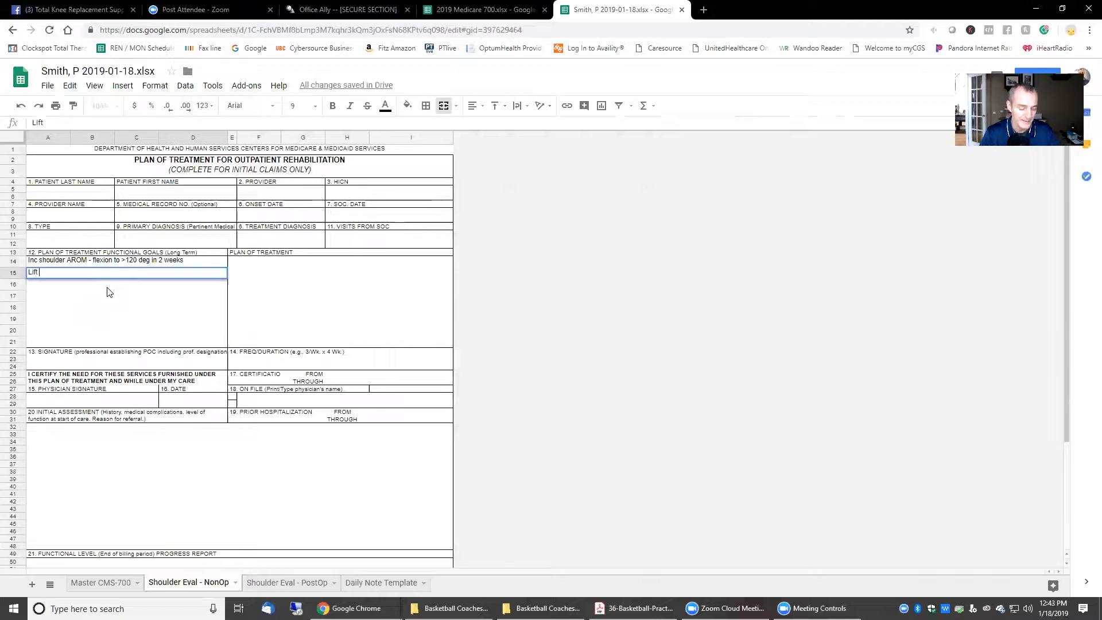
{"action": "type", "text": " 20-"}
{"action": "key", "text": "BackSpace"}
{"action": "key", "text": "BackSpace"}
{"action": "key", "text": "BackSpace"}
{"action": "type", "text": "10-lbs l"}
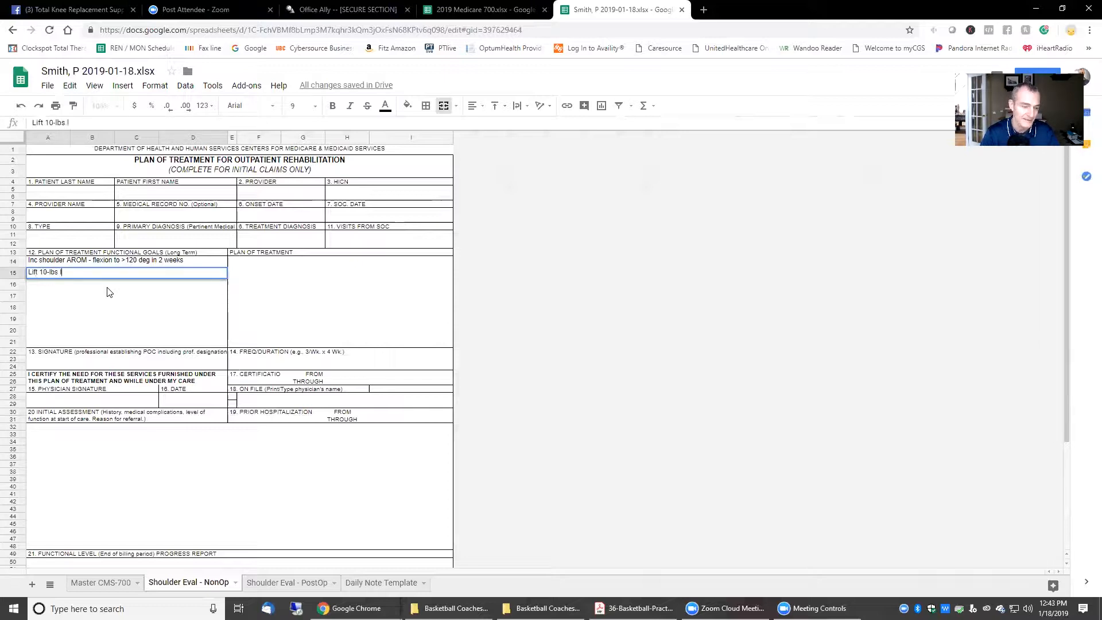
{"action": "type", "text": " load in affect"}
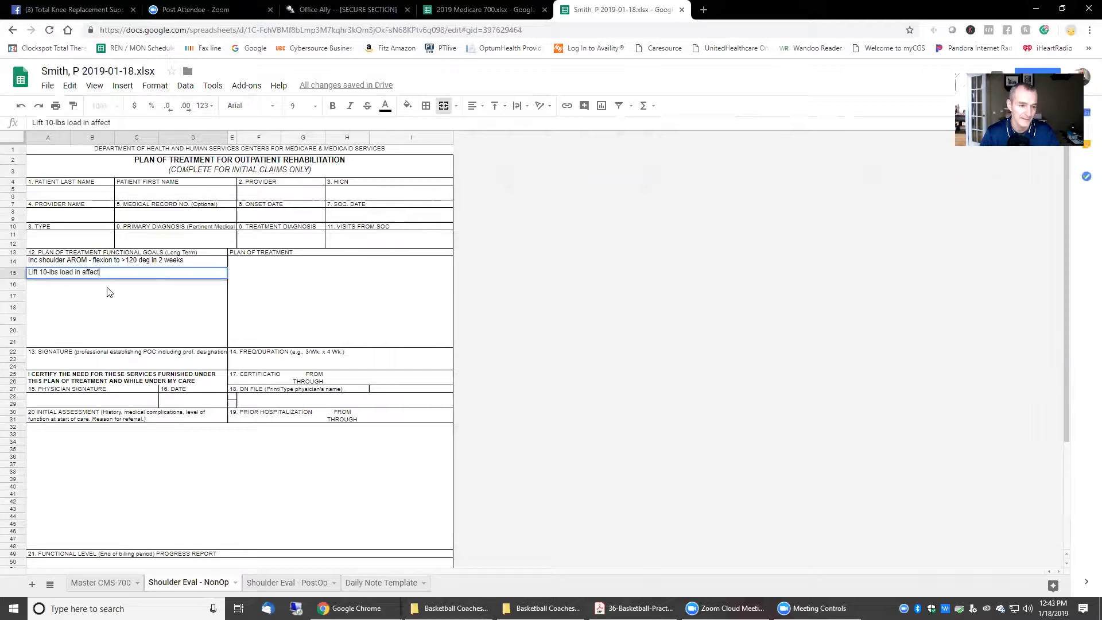
{"action": "type", "text": "ed hand"}
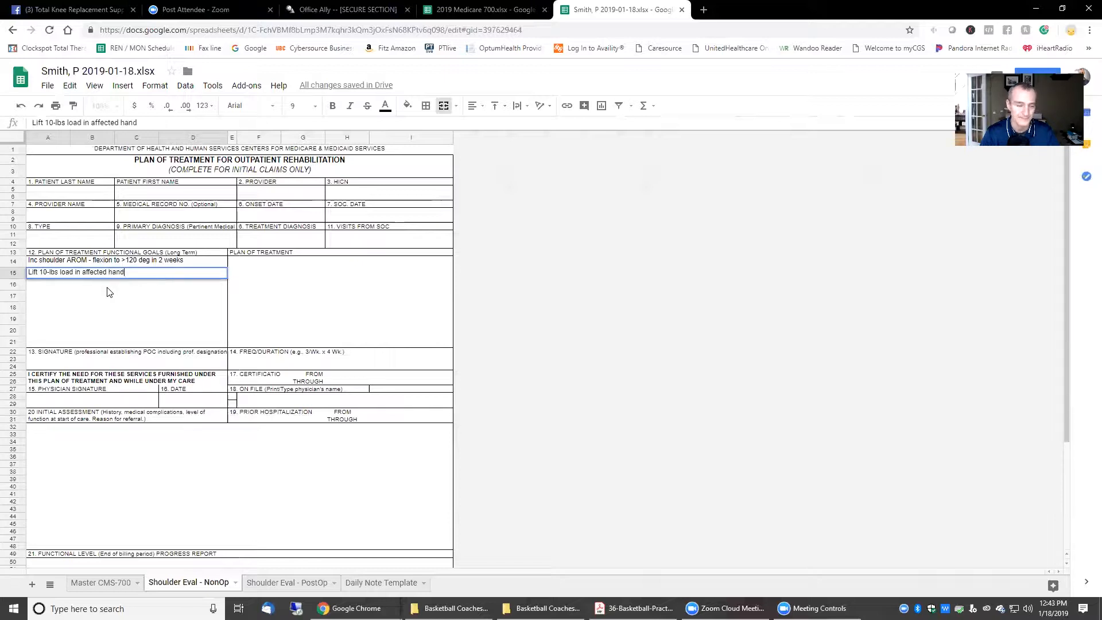
{"action": "key", "text": "ctrl+BackSpace"}
{"action": "key", "text": "ctrl+BackSpace"}
{"action": "type", "text": "affected limb"}
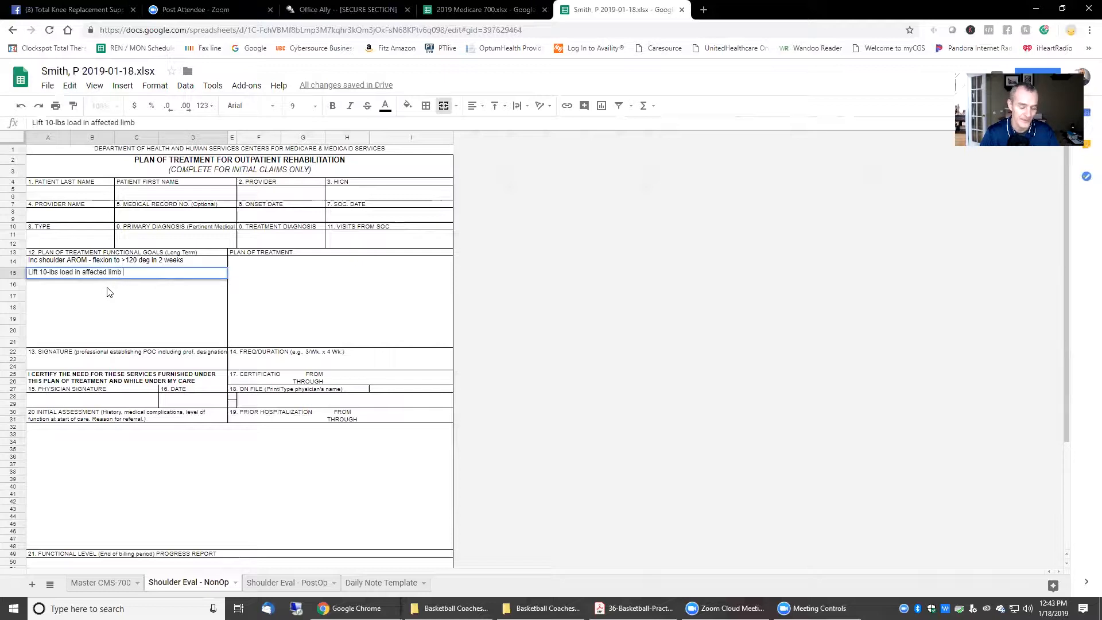
{"action": "type", "text": " >90"}
{"action": "type", "text": " deg"}
{"action": "type", "text": " fre"}
{"action": "type", "text": "lexion in "}
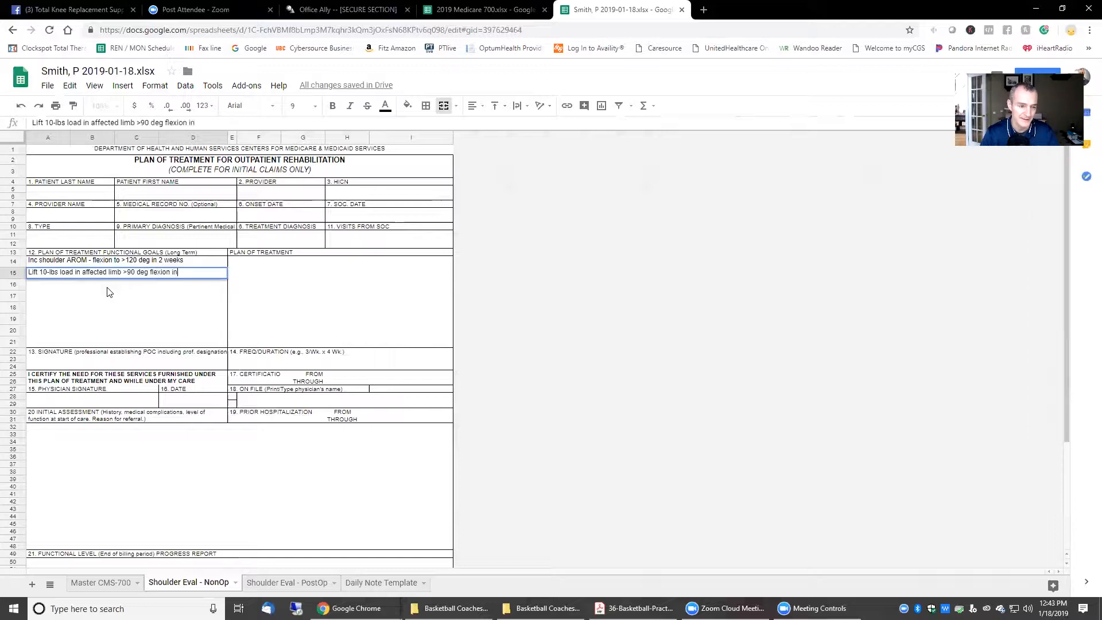
{"action": "type", "text": "2 wks"}
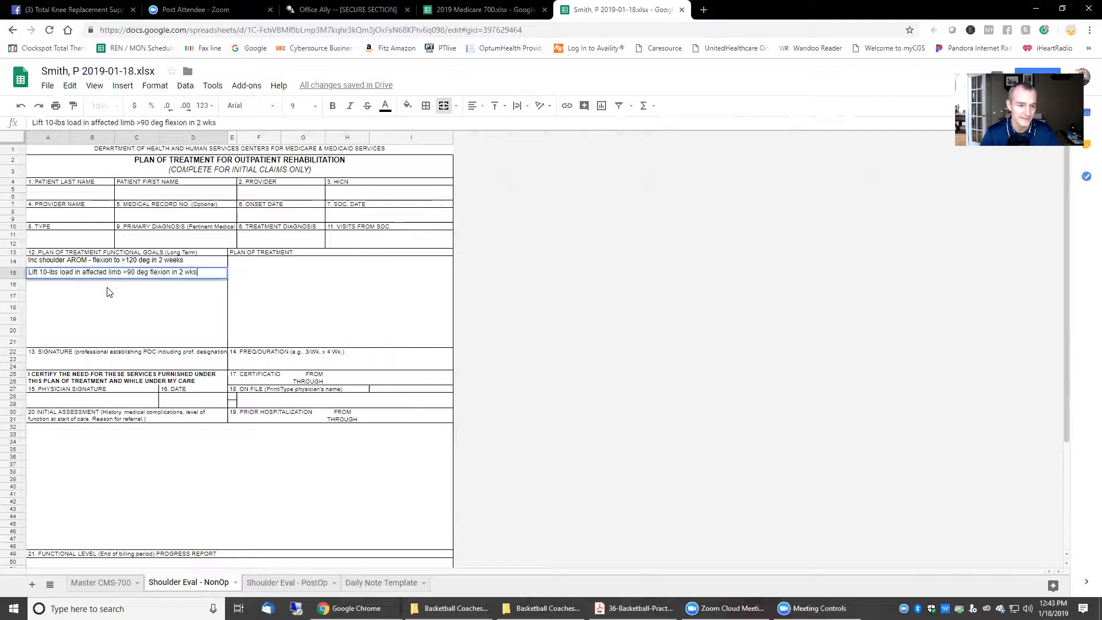
Step: Shorten 'weeks' to 'wks' in the A14 shoulder flexion goal
{"action": "left_click", "coordinate": [176, 262]}
{"action": "double_click", "coordinate": [176, 261]}
{"action": "key", "text": "BackSpace"}
{"action": "key", "text": "BackSpace"}
{"action": "key", "text": "BackSpace"}
{"action": "key", "text": "BackSpace"}
{"action": "type", "text": "ks"}
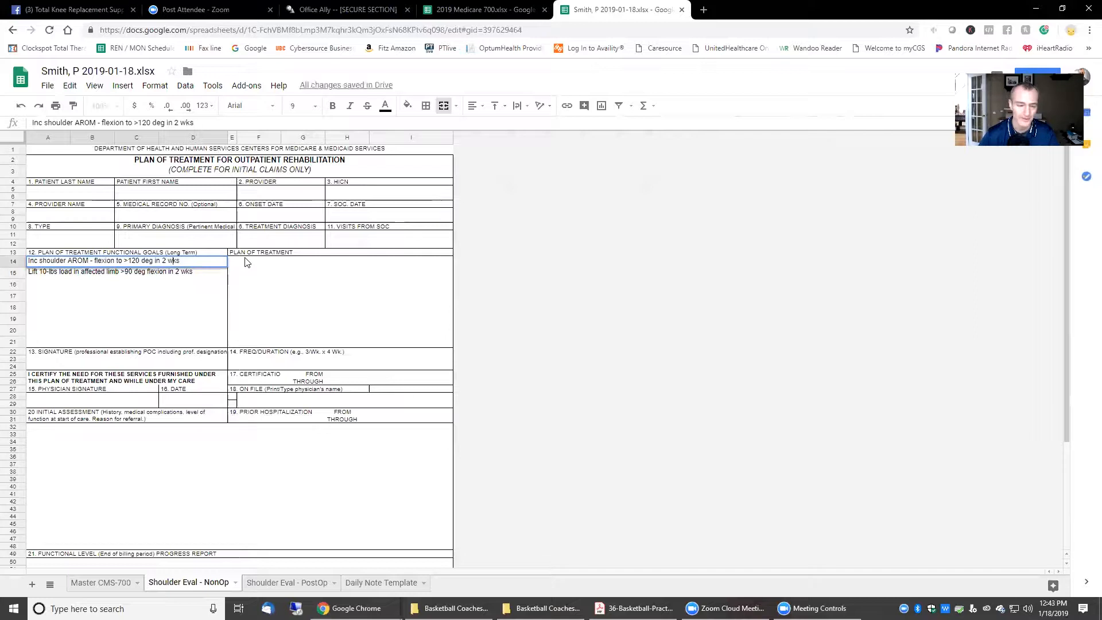
{"action": "left_click", "coordinate": [112, 284]}
{"action": "left_click", "coordinate": [107, 296]}
{"action": "left_click", "coordinate": [106, 305]}
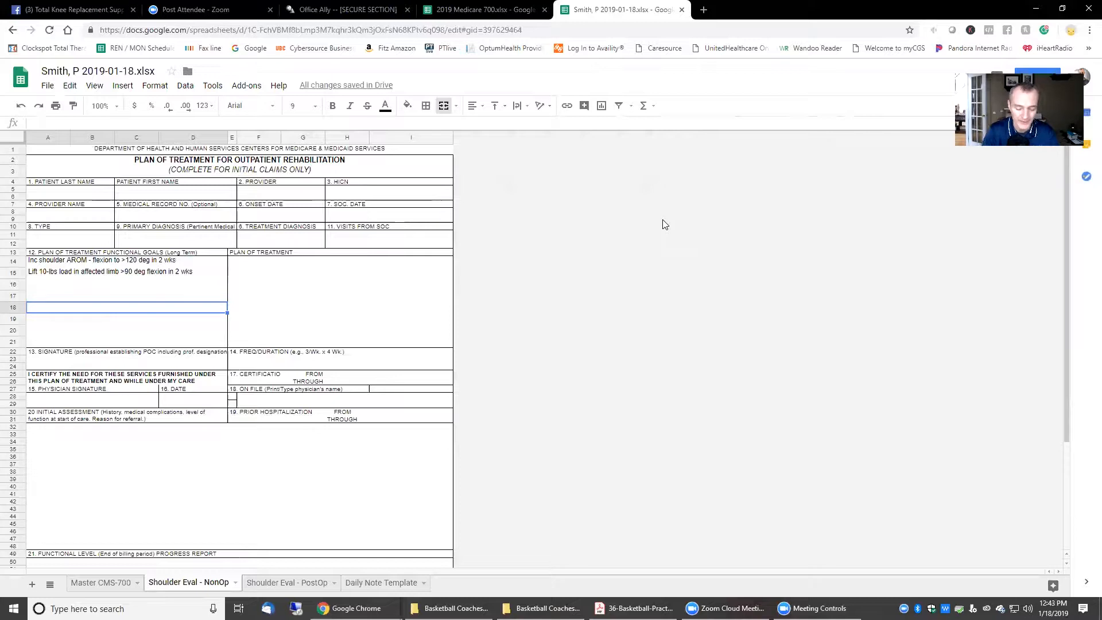
Step: Enter 4-wk goals in A18–A20: pain-free sleep >6 hrs, paper in wastebasket, independent dressing
{"action": "type", "text": "Sleep "}
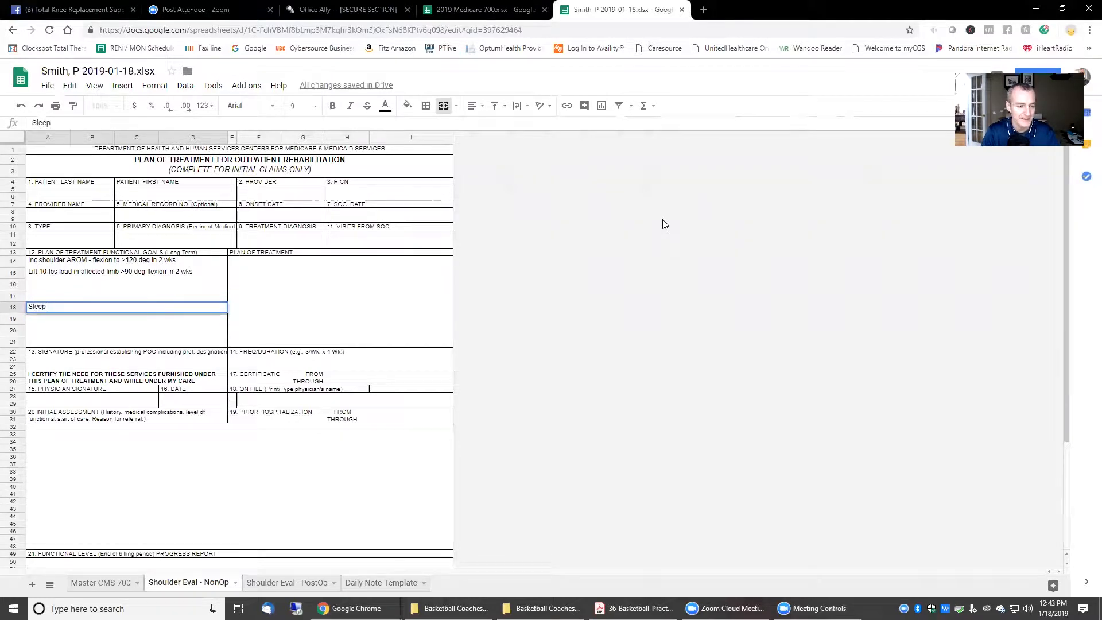
{"action": "type", "text": ">6"}
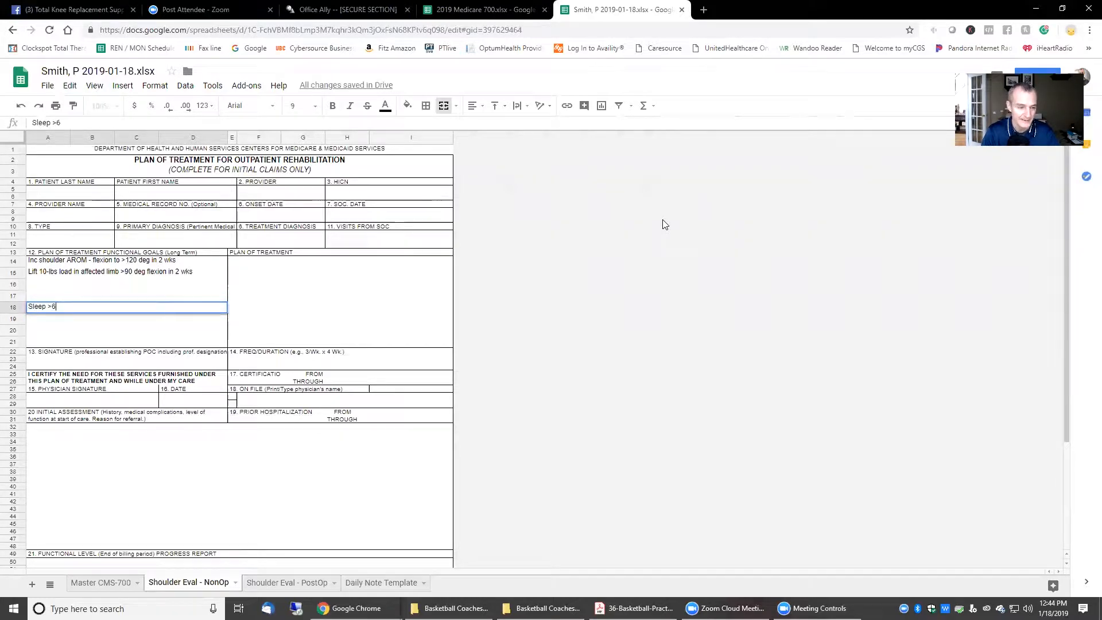
{"action": "type", "text": " hrs pain fre"}
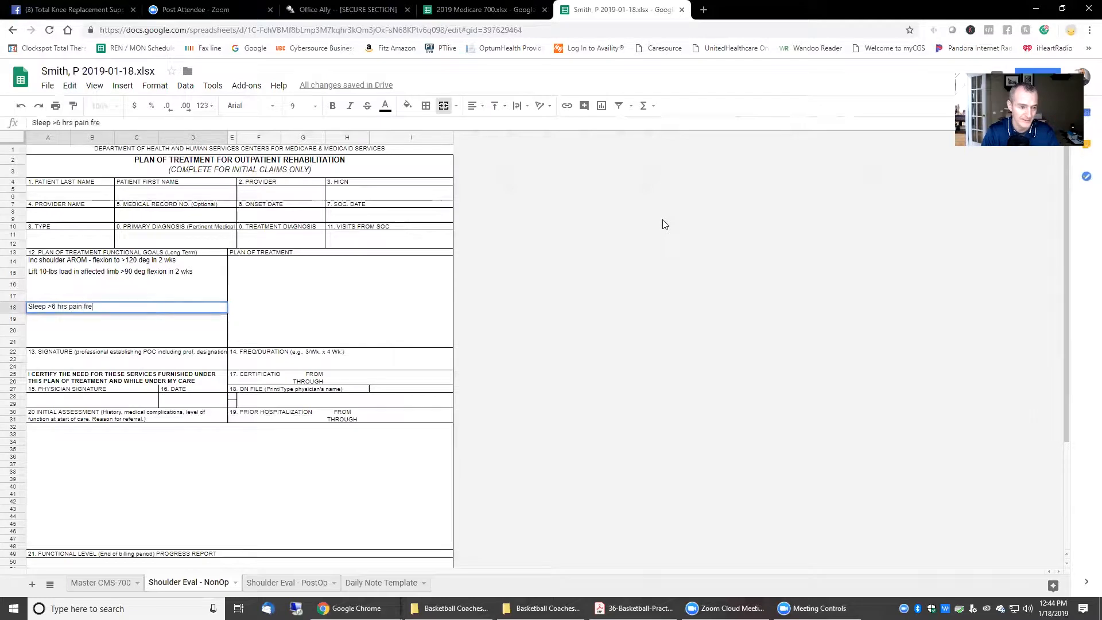
{"action": "type", "text": "e in 4 wks"}
{"action": "key", "text": "Return"}
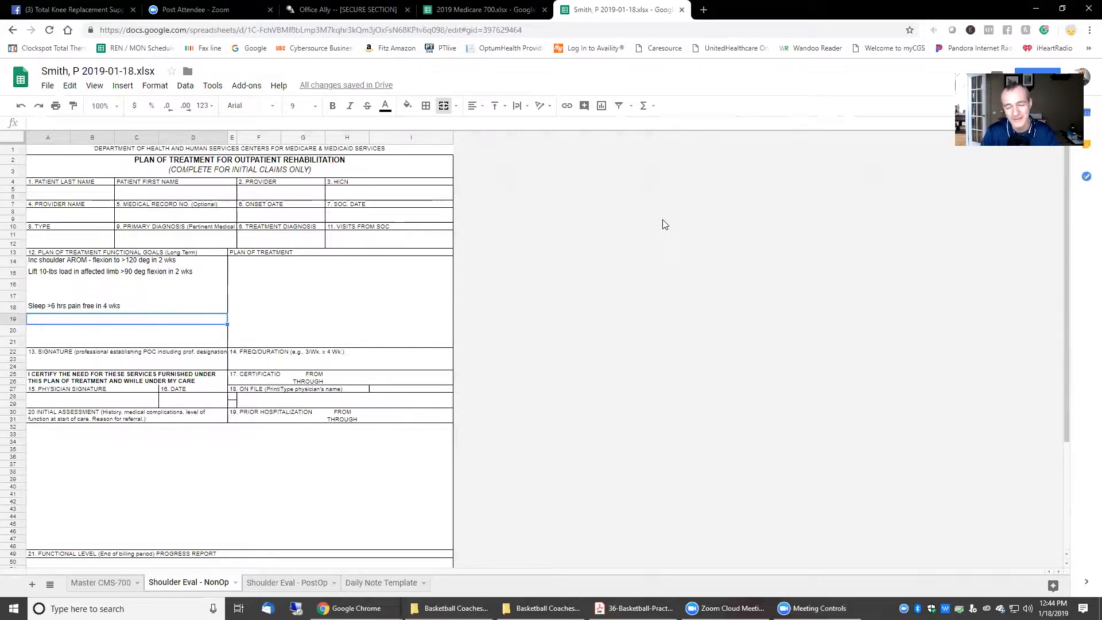
{"action": "type", "text": "Thro"}
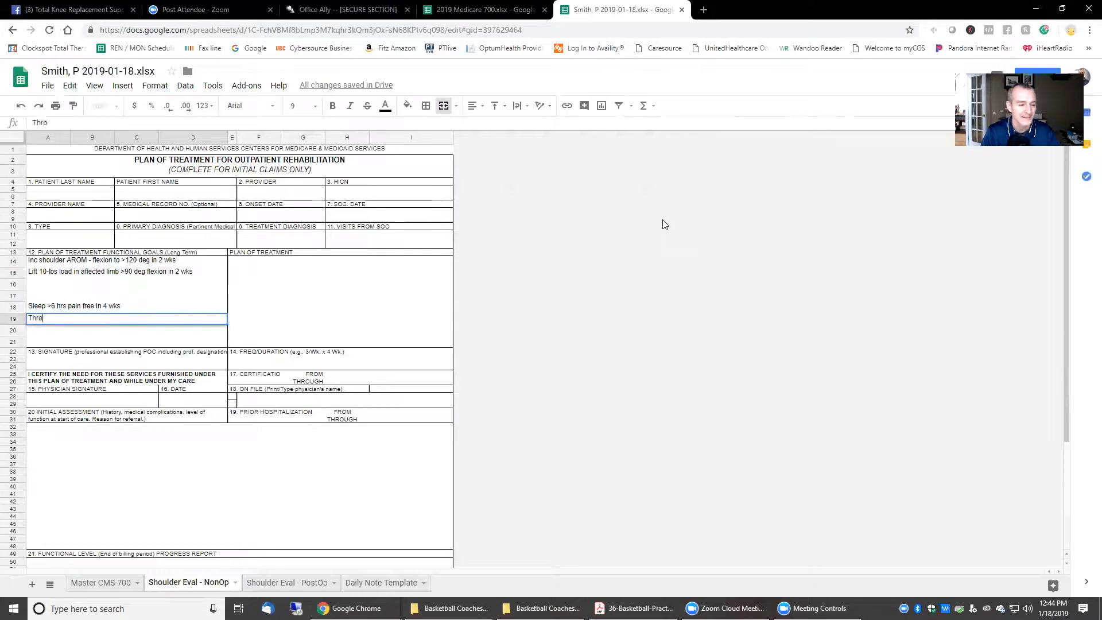
{"action": "type", "text": "w"}
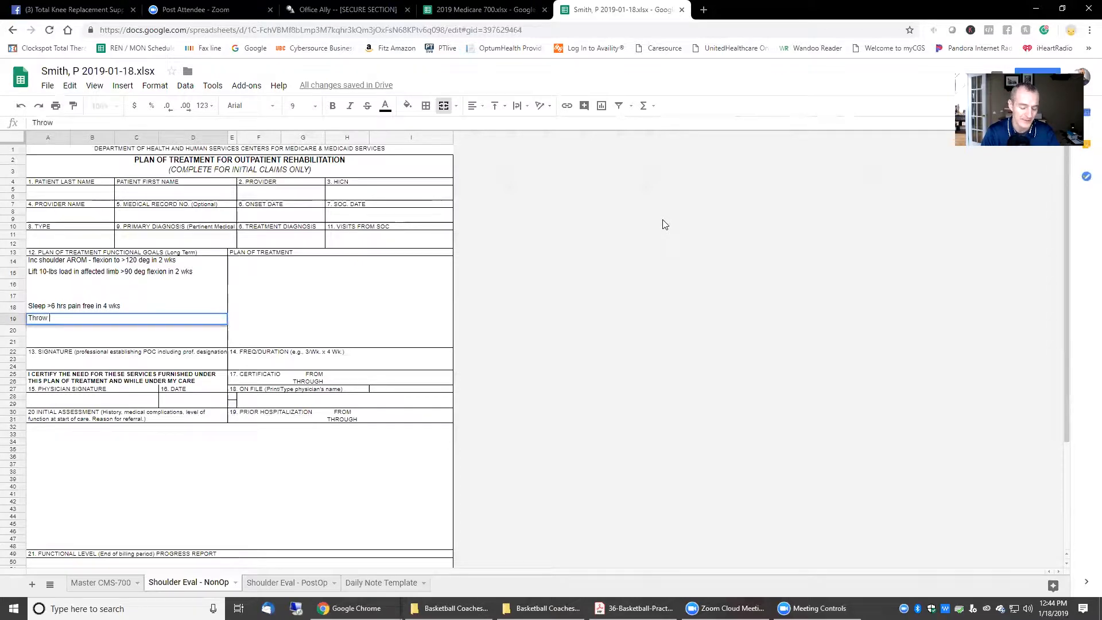
{"action": "type", "text": " a piece of paper "}
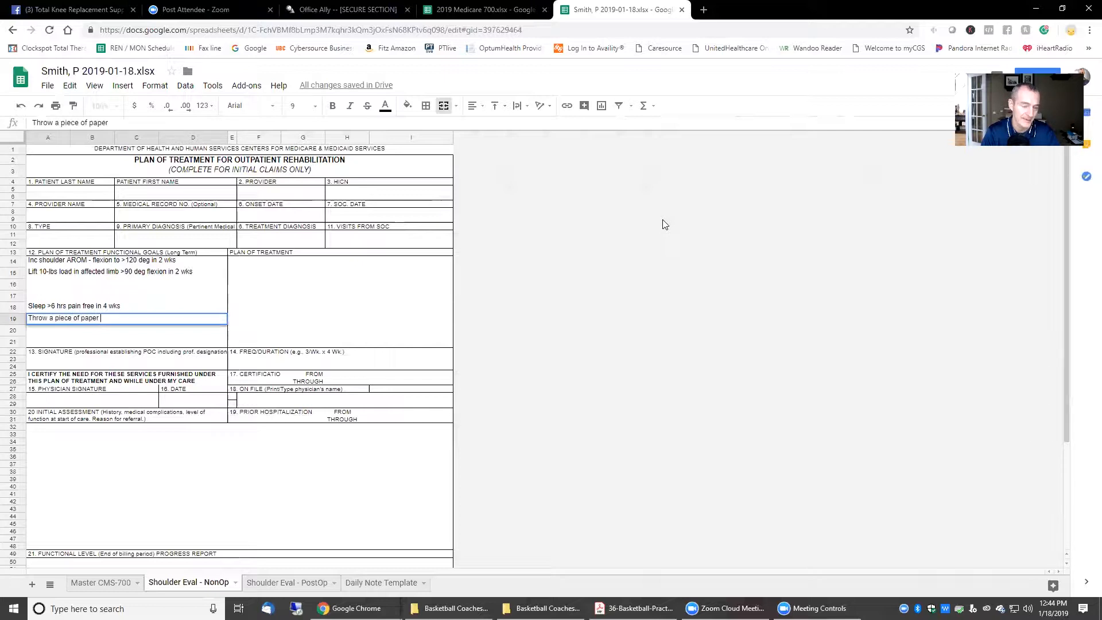
{"action": "type", "text": "in wastebasket"}
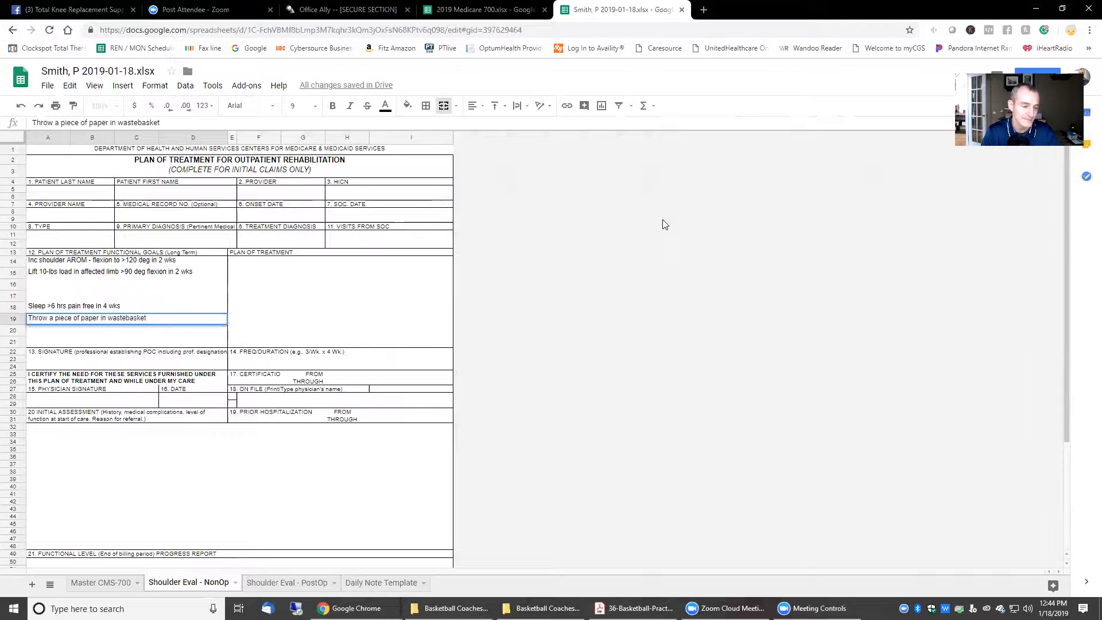
{"action": "type", "text": " in "}
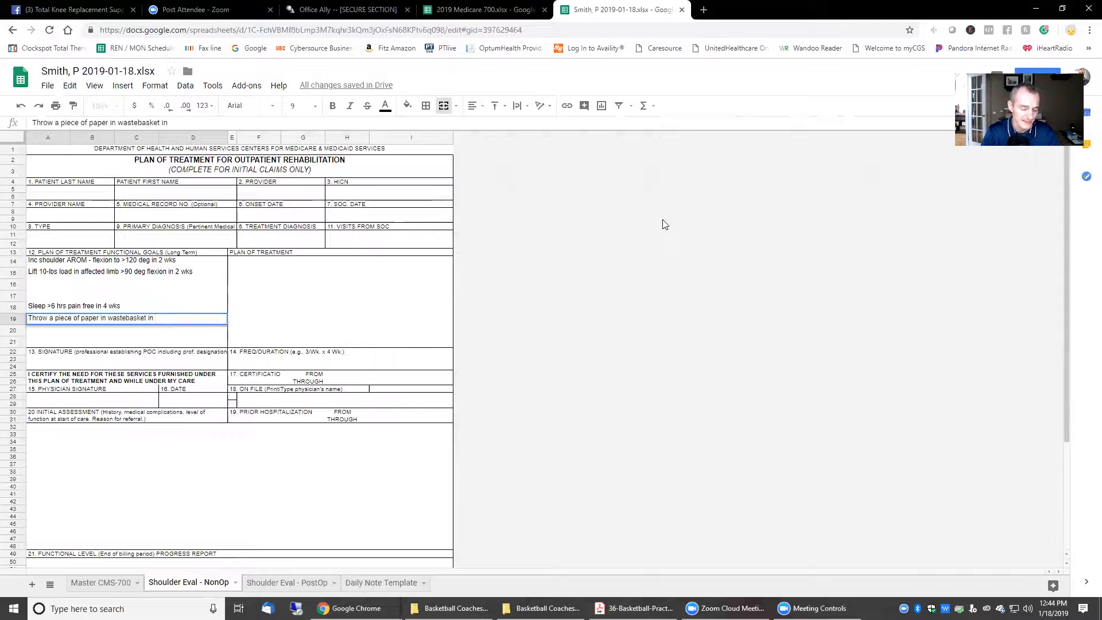
{"action": "type", "text": "4 wks"}
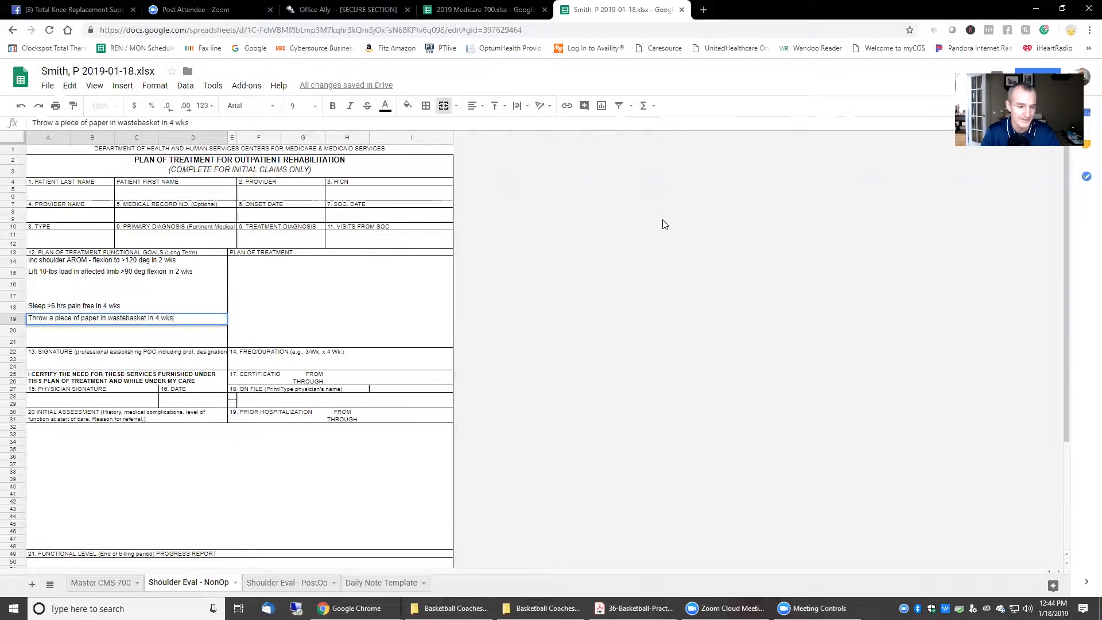
{"action": "key", "text": "Return"}
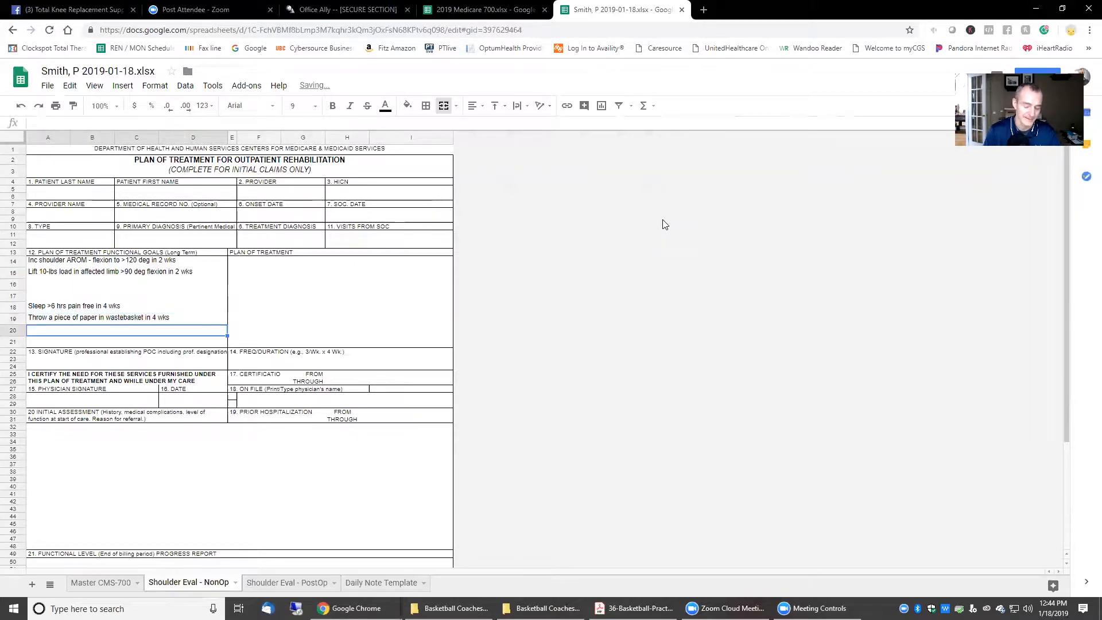
{"action": "type", "text": "Pain f"}
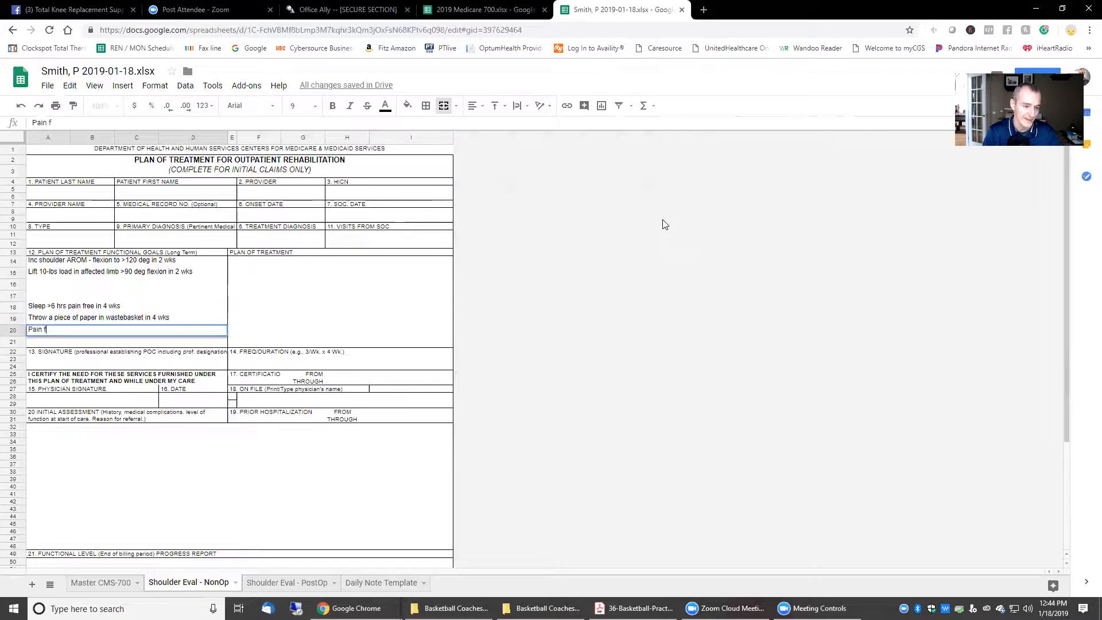
{"action": "type", "text": "ree indep dres"}
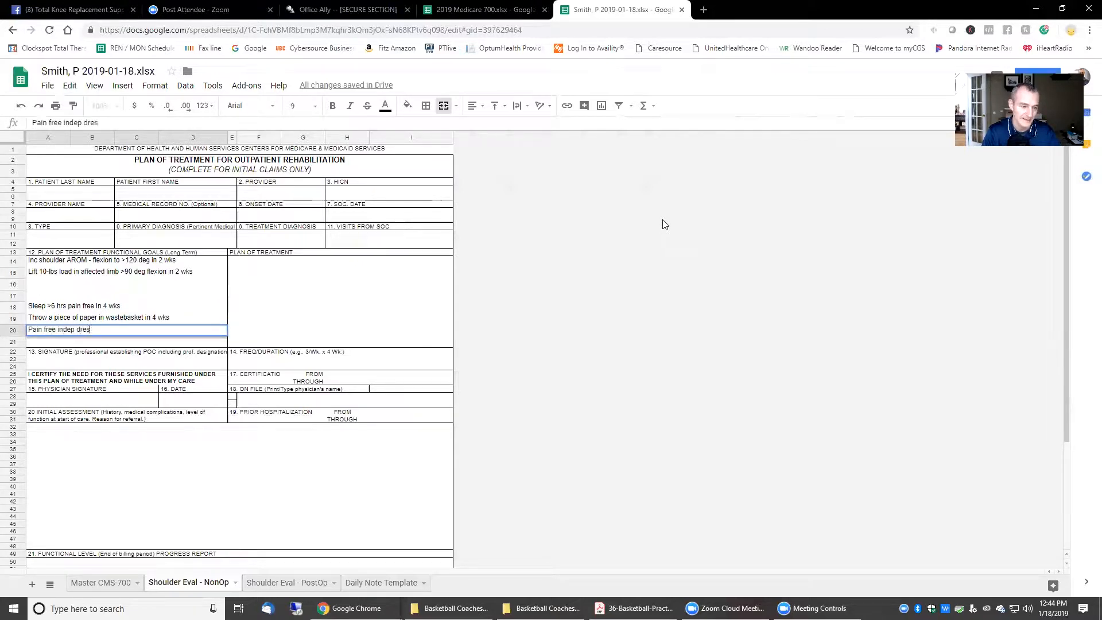
{"action": "type", "text": "sing in 4 wks"}
{"action": "key", "text": "Return"}
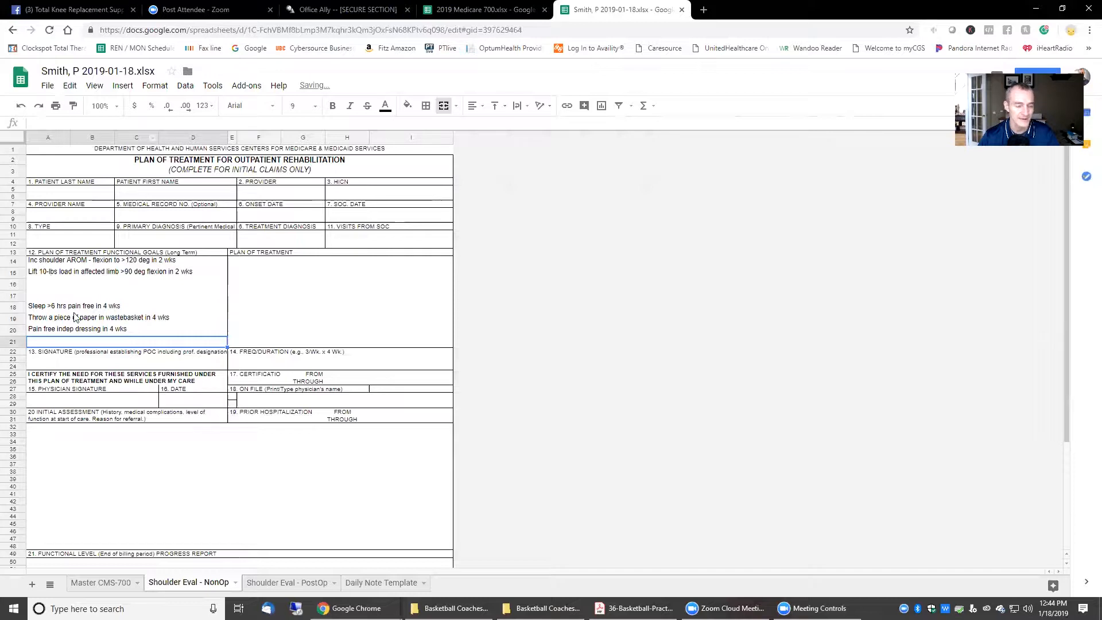
{"action": "left_click", "coordinate": [349, 279]}
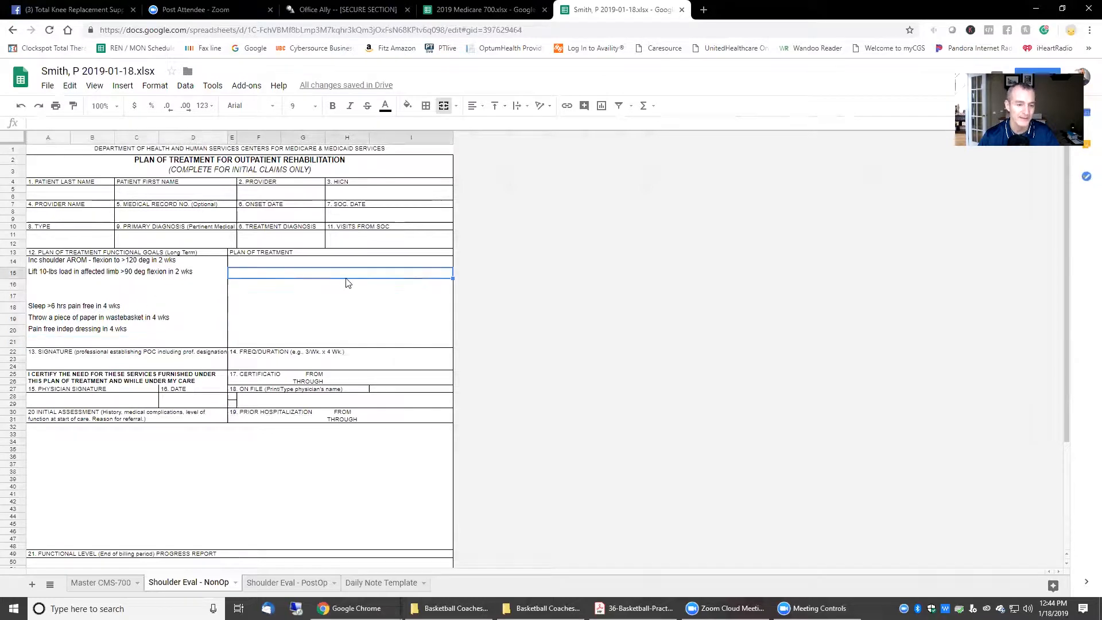
{"action": "left_click", "coordinate": [330, 262]}
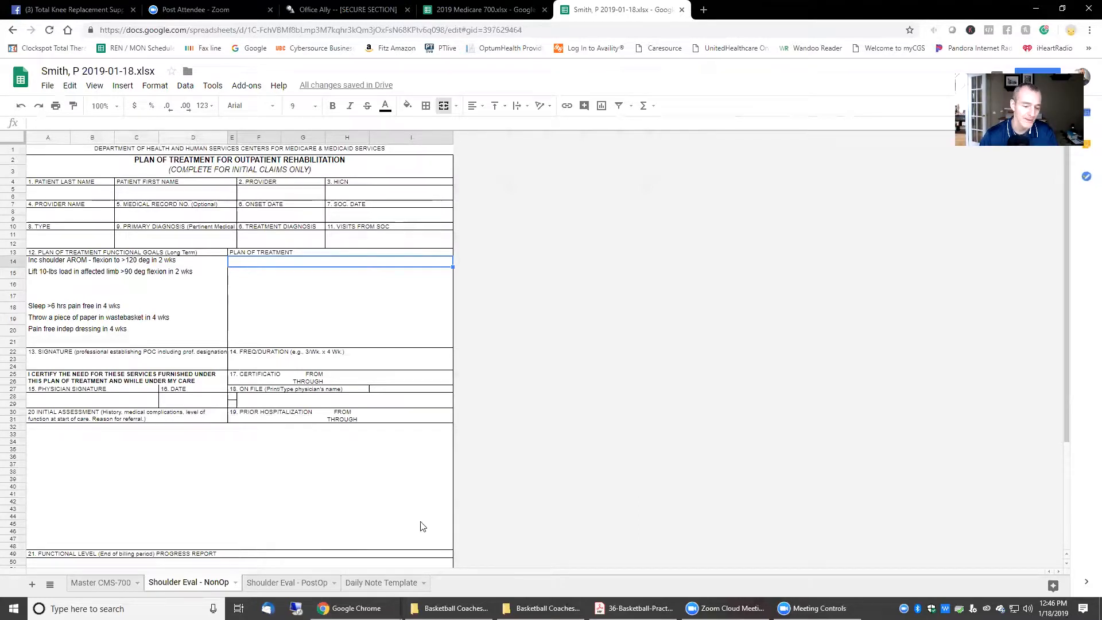
{"action": "left_click", "coordinate": [363, 584]}
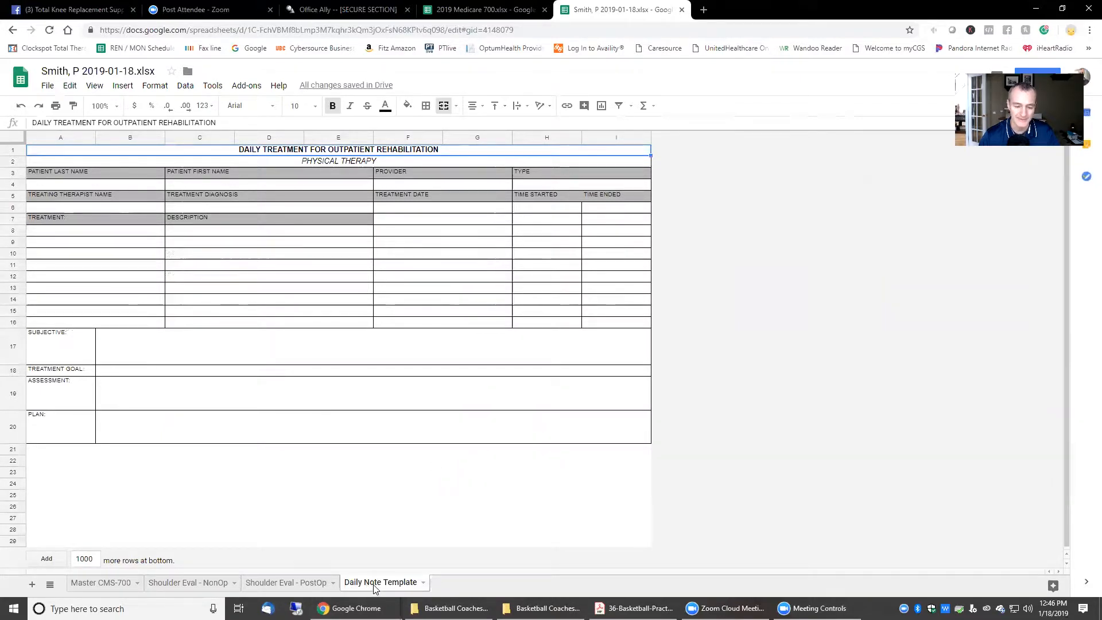
Step: Add a new blank sheet and name it Fax Cover
{"action": "left_click", "coordinate": [32, 585]}
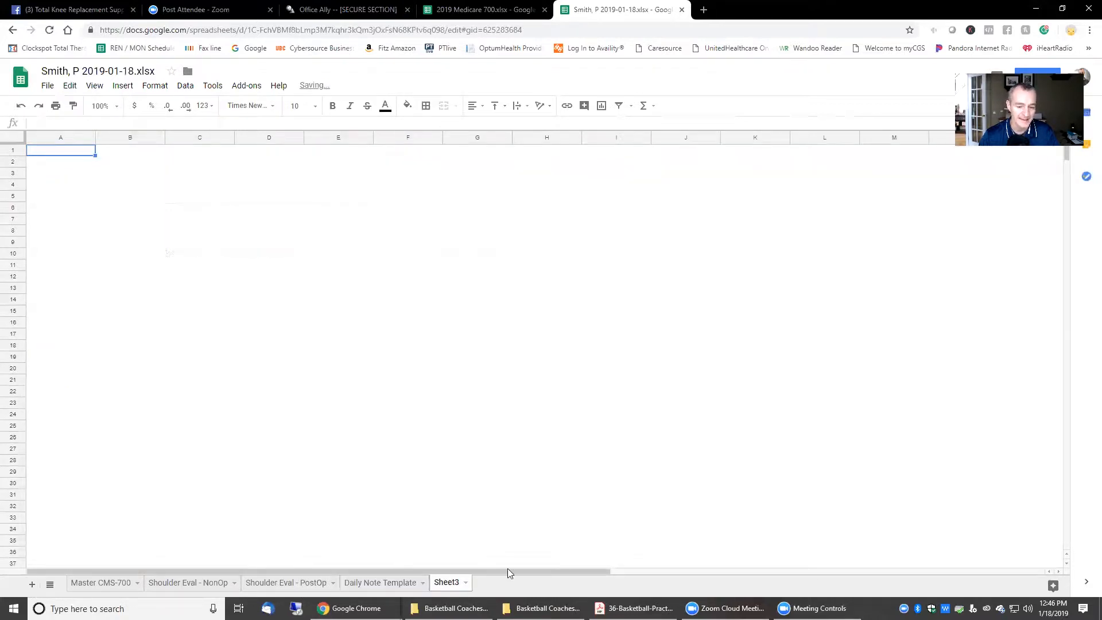
{"action": "double_click", "coordinate": [454, 583]}
{"action": "type", "text": "Fax"}
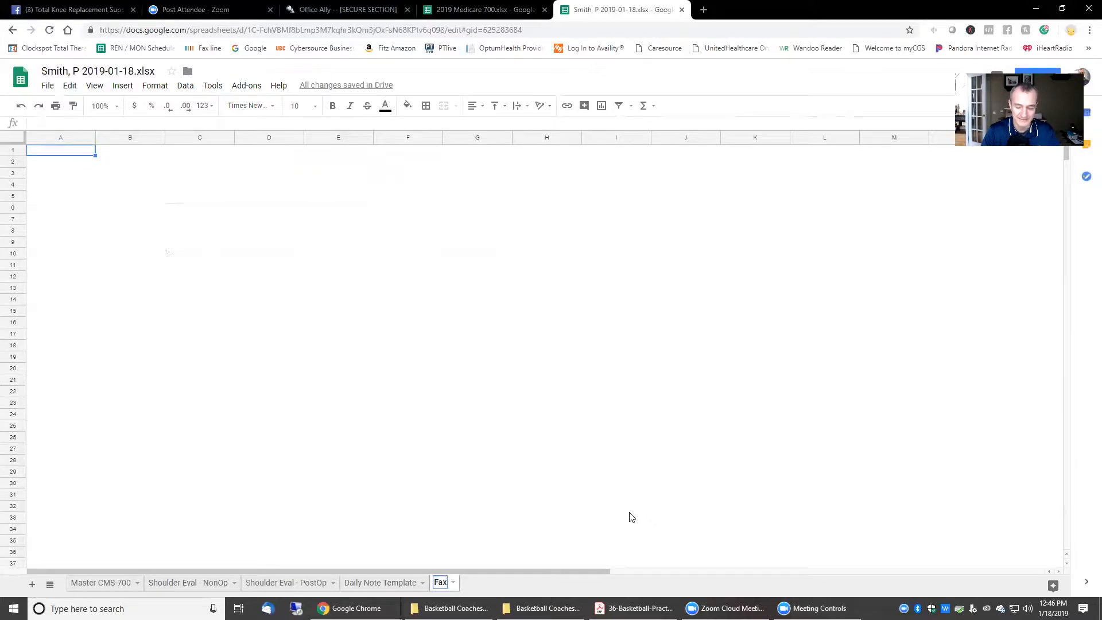
{"action": "key", "text": "Return"}
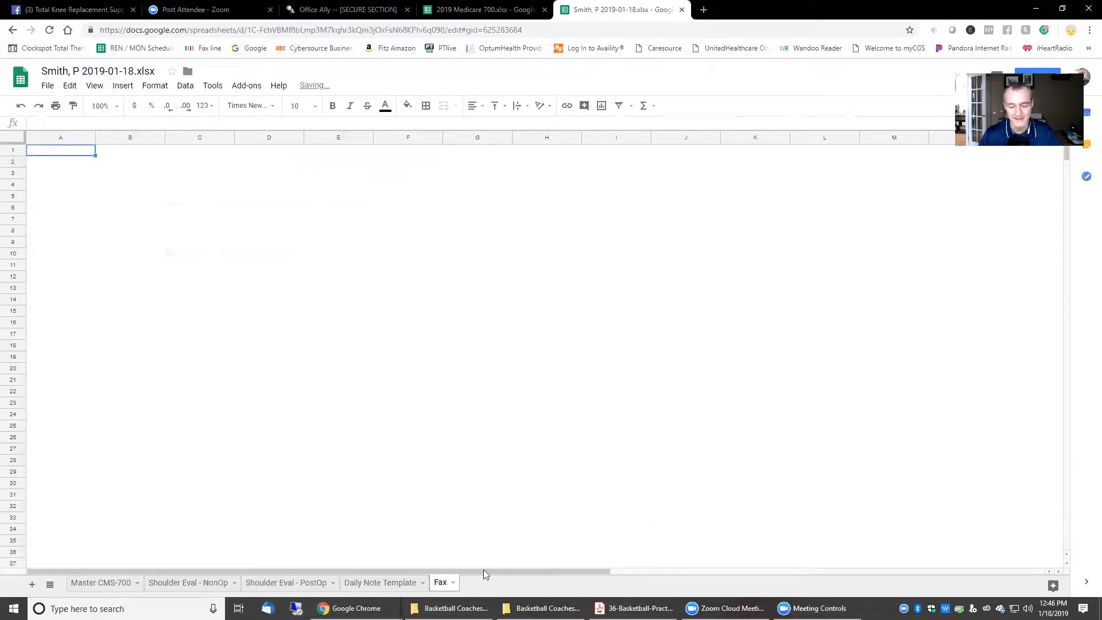
{"action": "left_click", "coordinate": [453, 584]}
{"action": "left_click", "coordinate": [447, 585]}
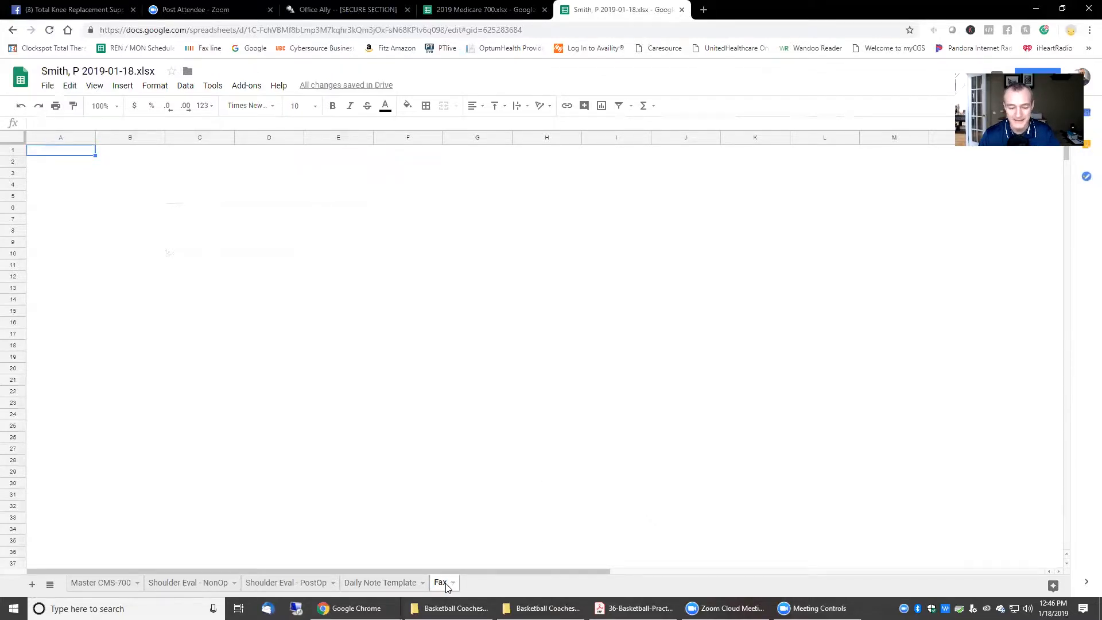
{"action": "double_click", "coordinate": [445, 584]}
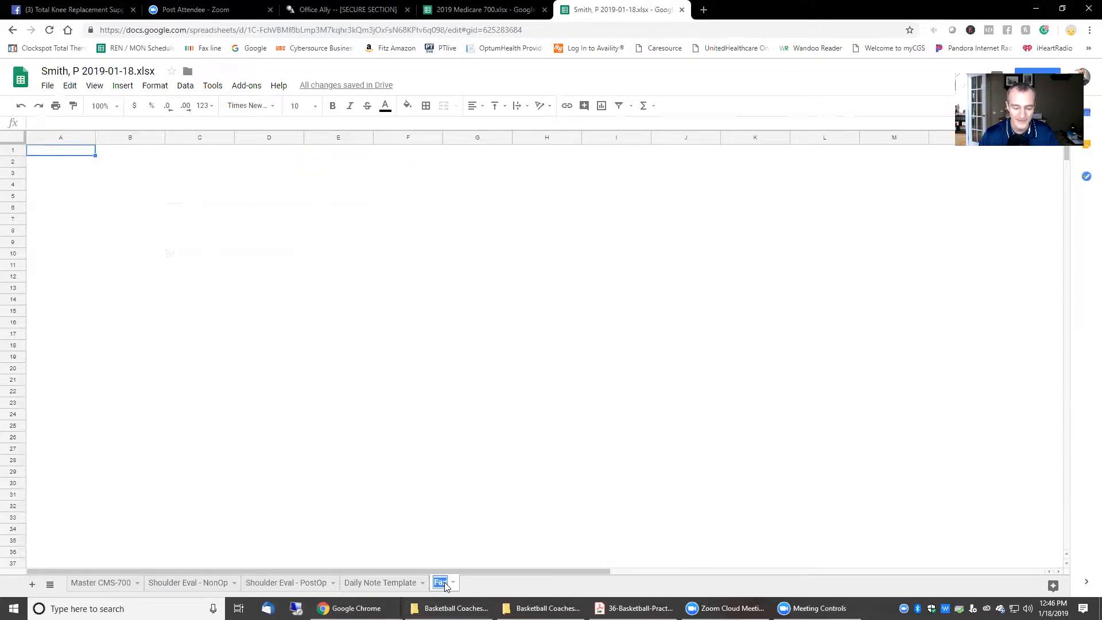
{"action": "type", "text": "Fax Cover"}
{"action": "key", "text": "Return"}
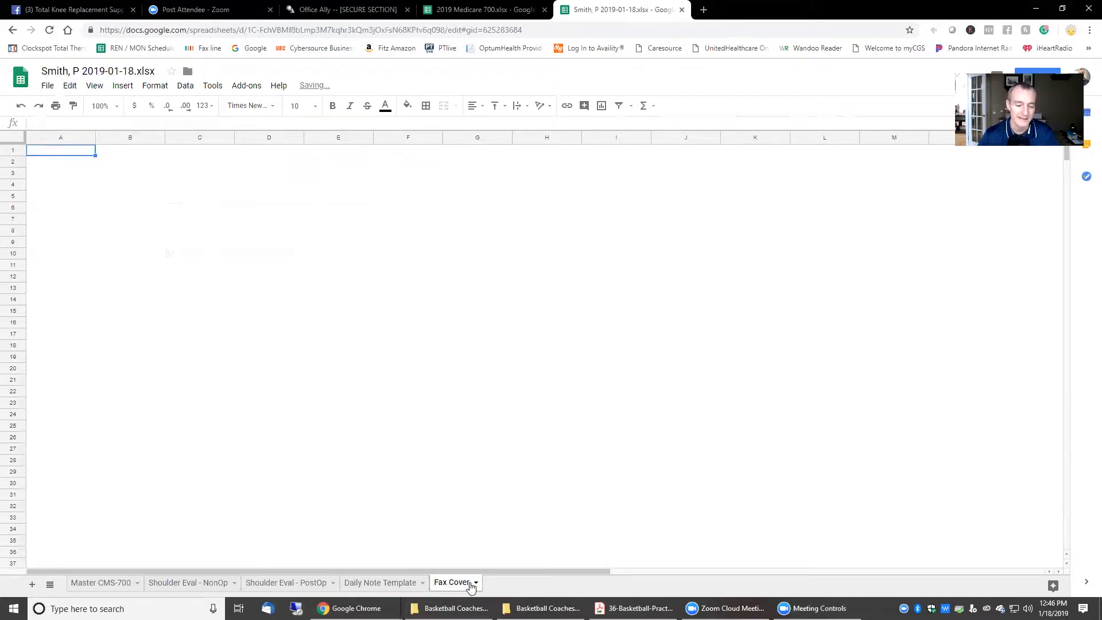
Step: Add two more blank sheets named Records Release and Social Media Release
{"action": "left_click", "coordinate": [32, 584]}
{"action": "double_click", "coordinate": [498, 585]}
{"action": "type", "text": "Records Release"}
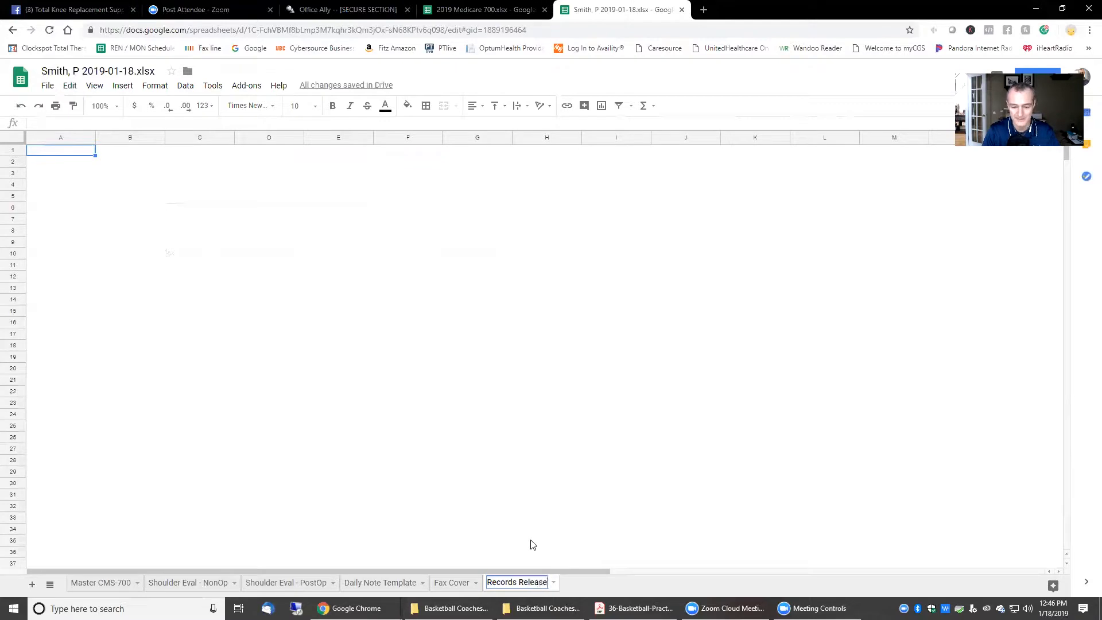
{"action": "left_click", "coordinate": [32, 584]}
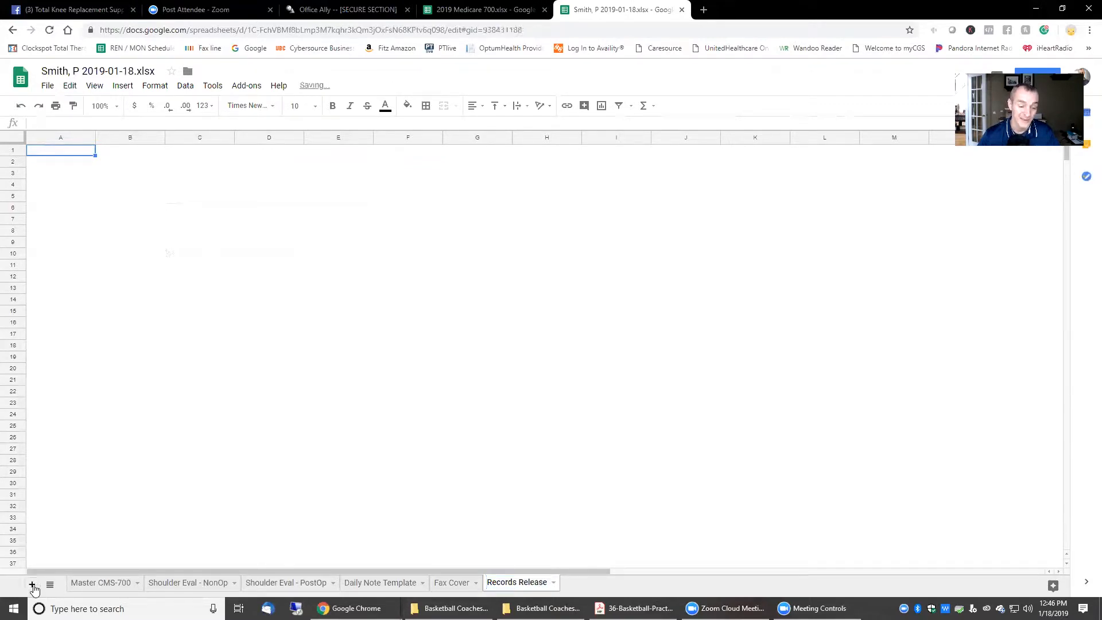
{"action": "double_click", "coordinate": [577, 584]}
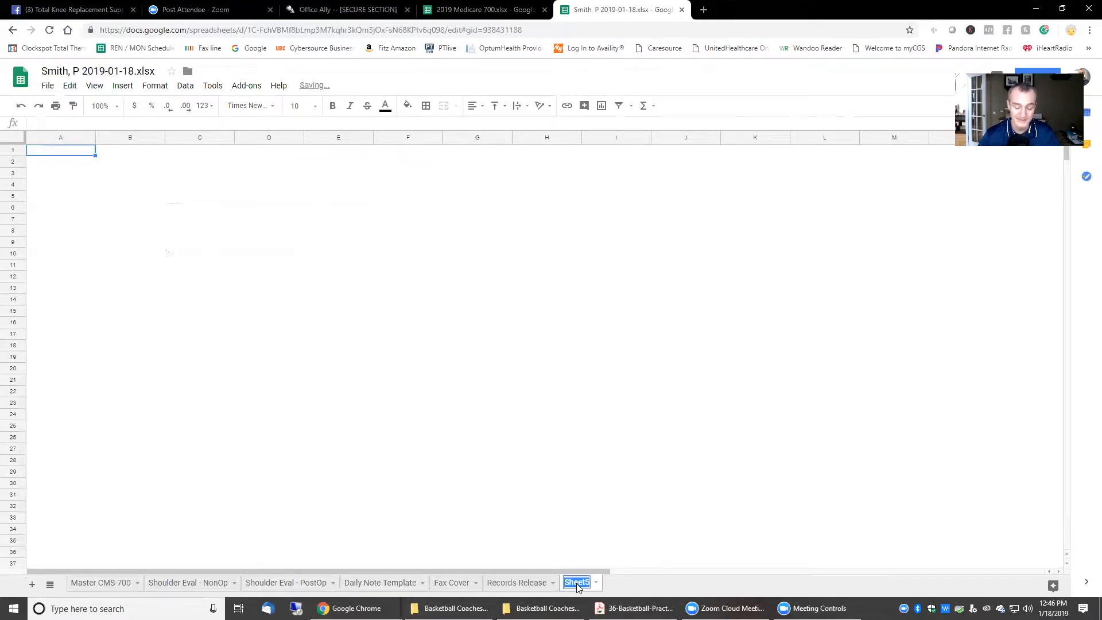
{"action": "type", "text": "Social M"}
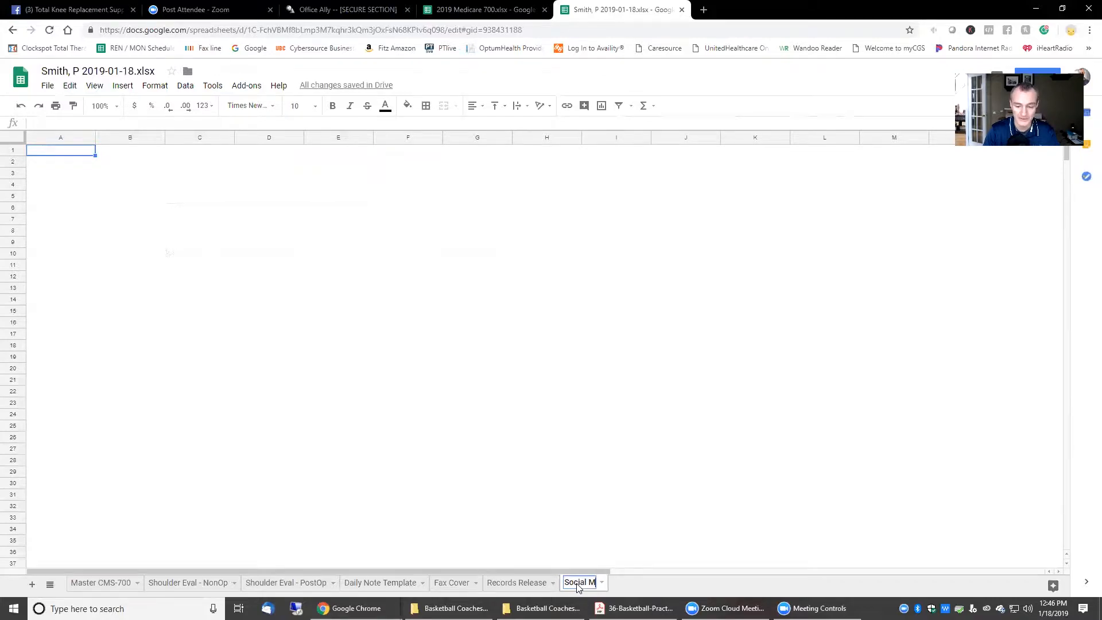
{"action": "type", "text": "edia Release"}
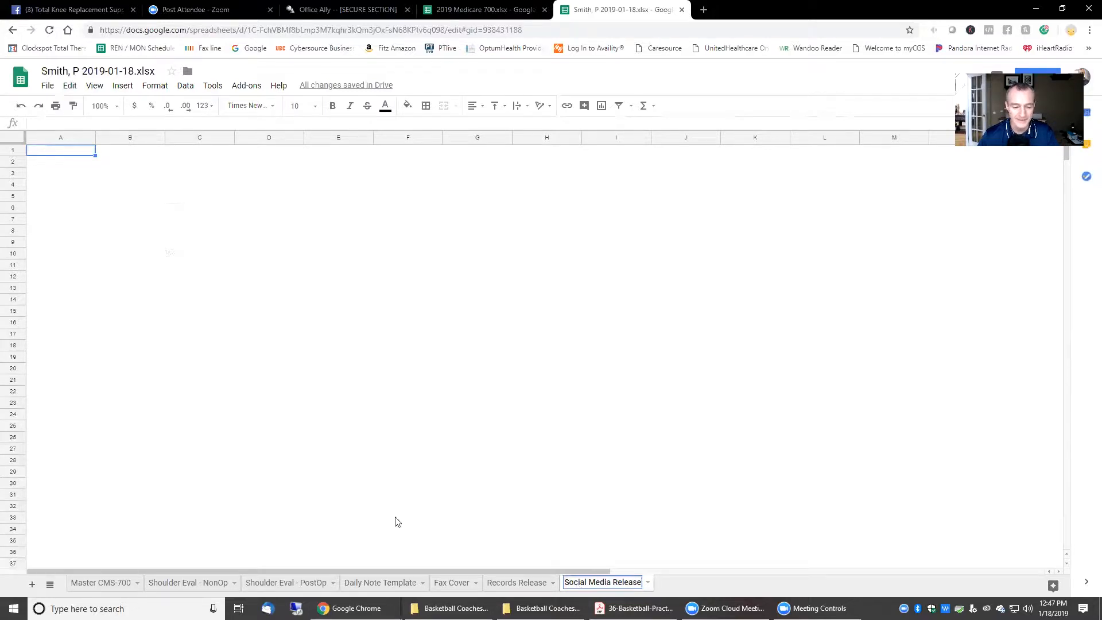
{"action": "left_click", "coordinate": [471, 519]}
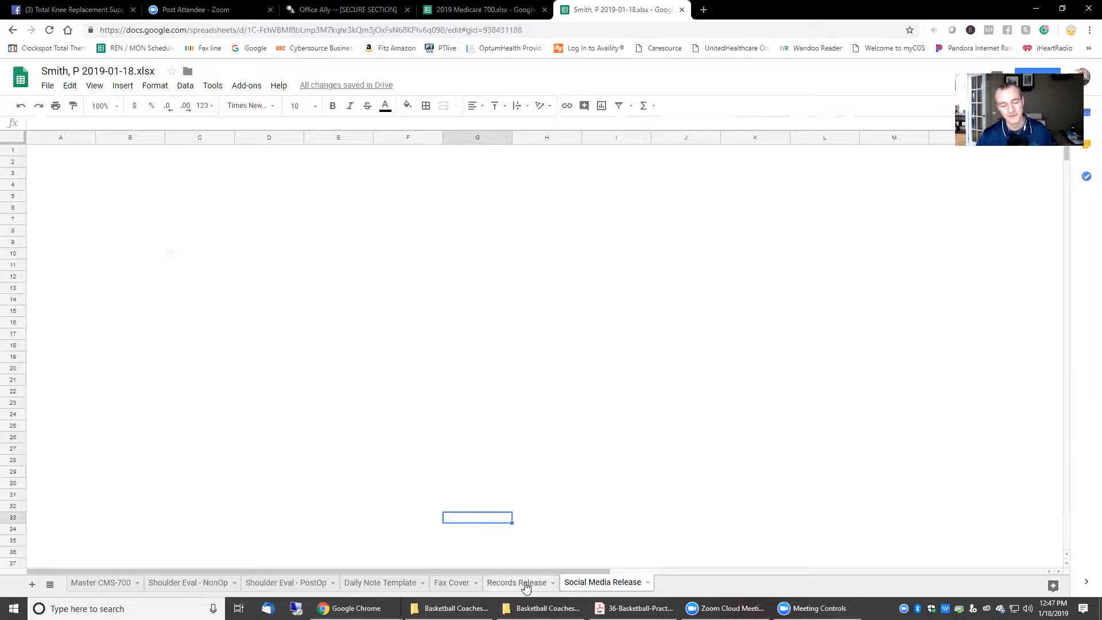
Step: Add a final blank sheet named HIPAA PRIV NOT
{"action": "left_click", "coordinate": [32, 584]}
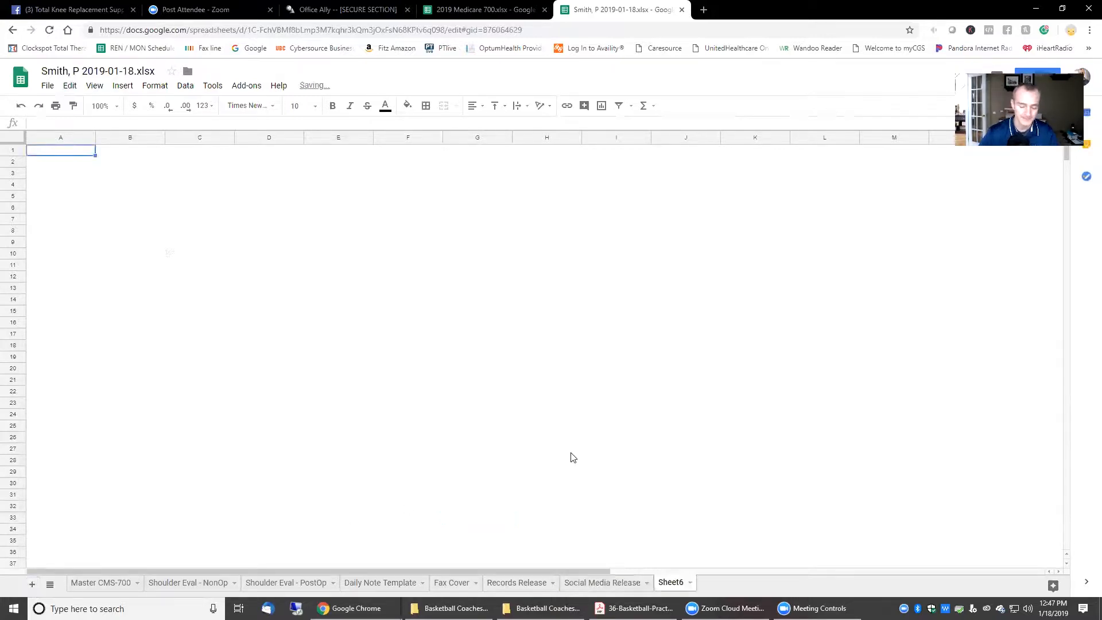
{"action": "double_click", "coordinate": [673, 584]}
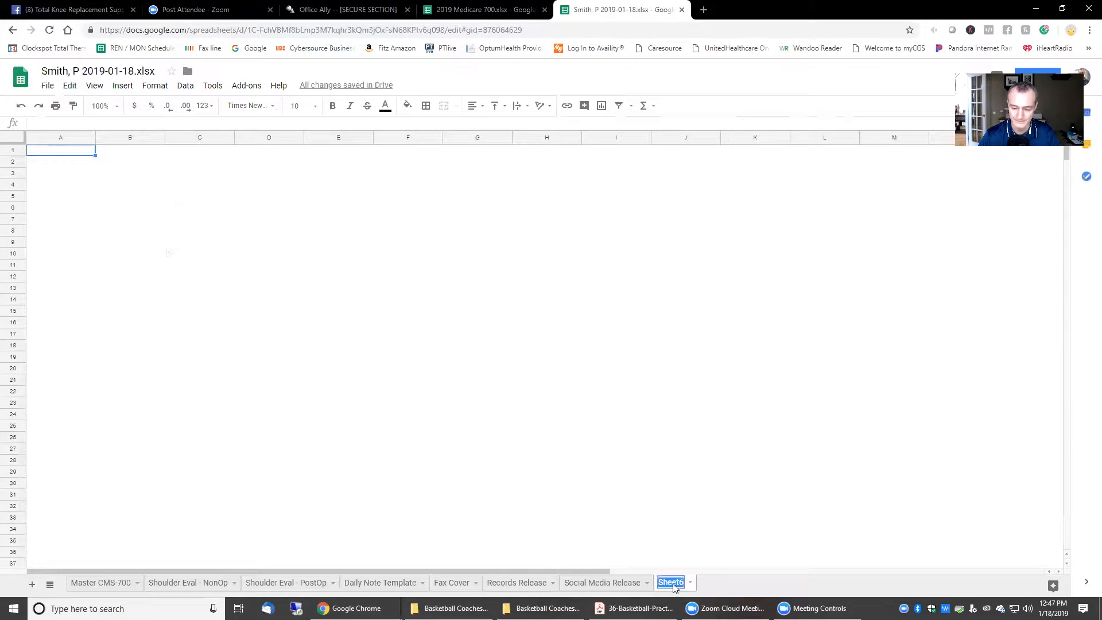
{"action": "type", "text": "HIPAA"}
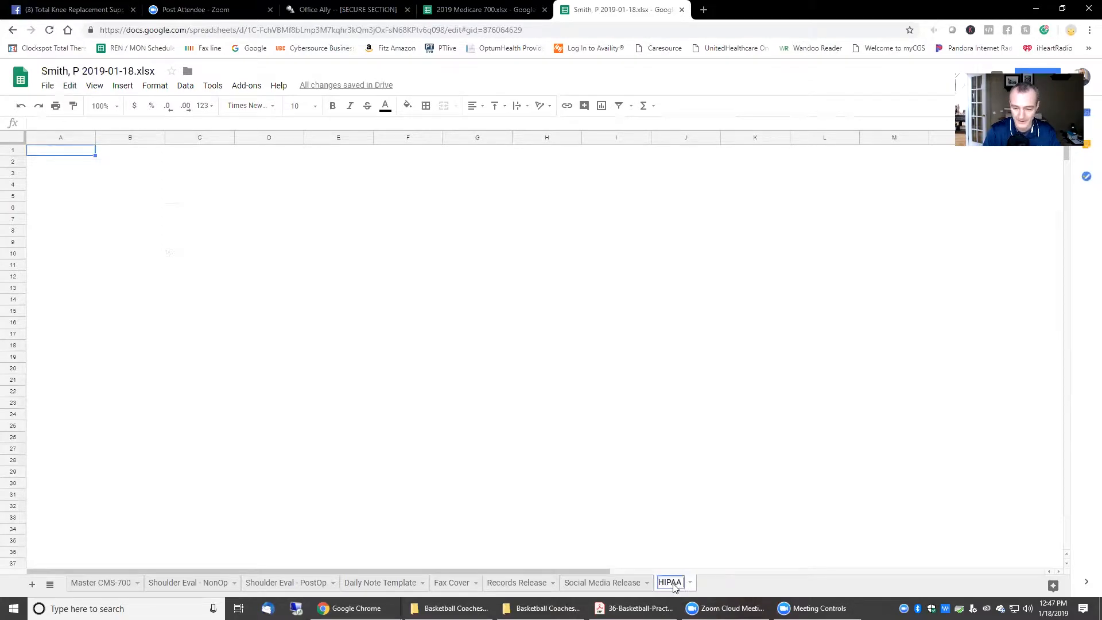
{"action": "type", "text": " PRIV NOT"}
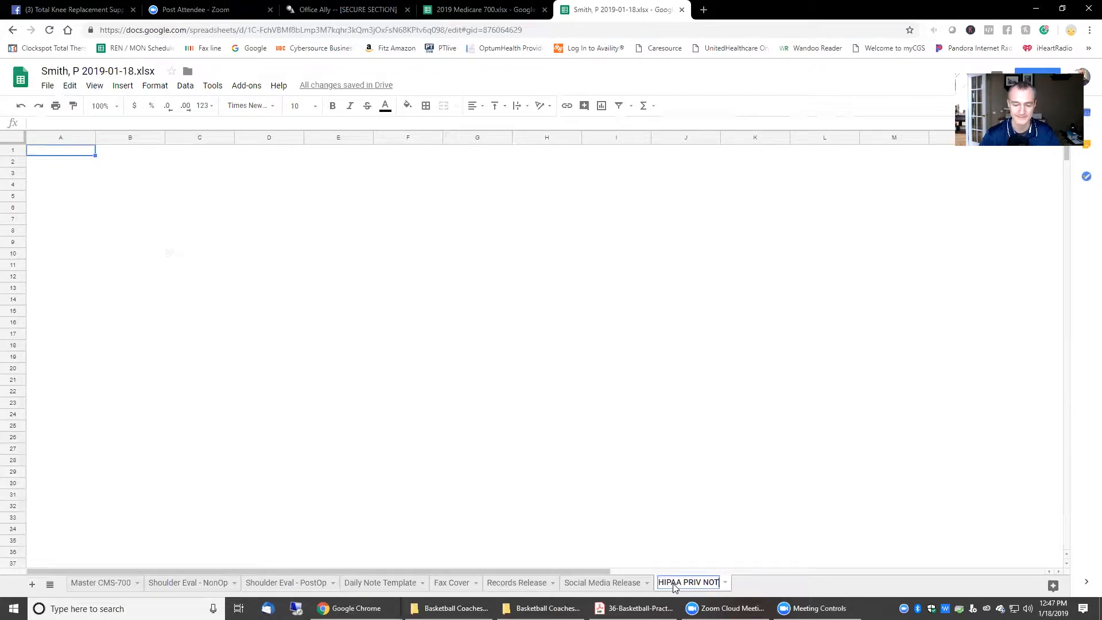
{"action": "left_click", "coordinate": [687, 529]}
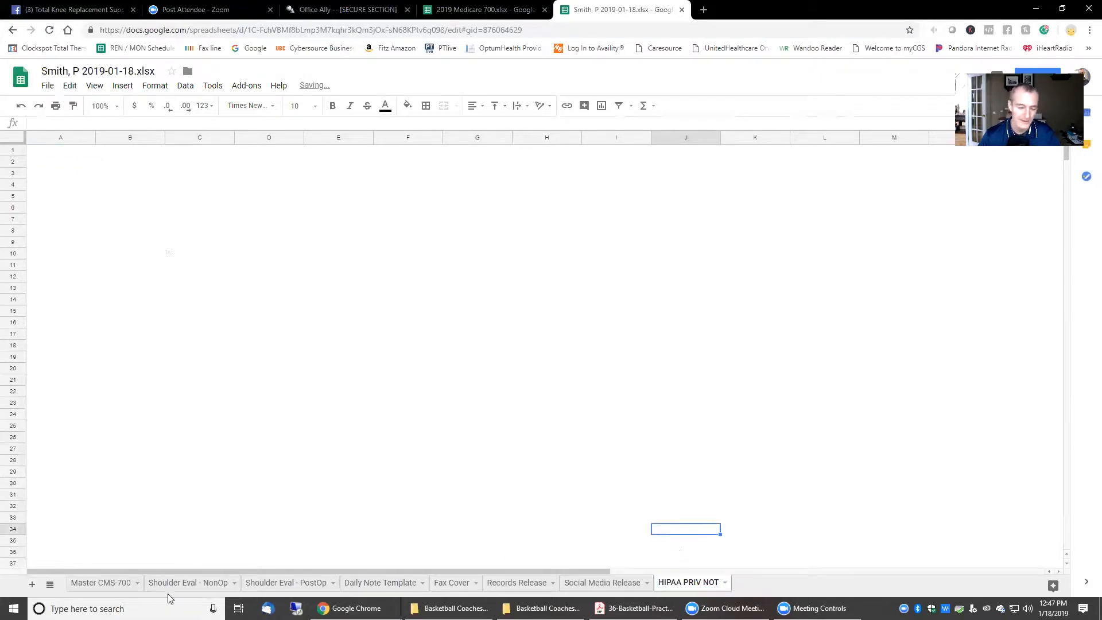
{"action": "mouse_move", "coordinate": [468, 597]}
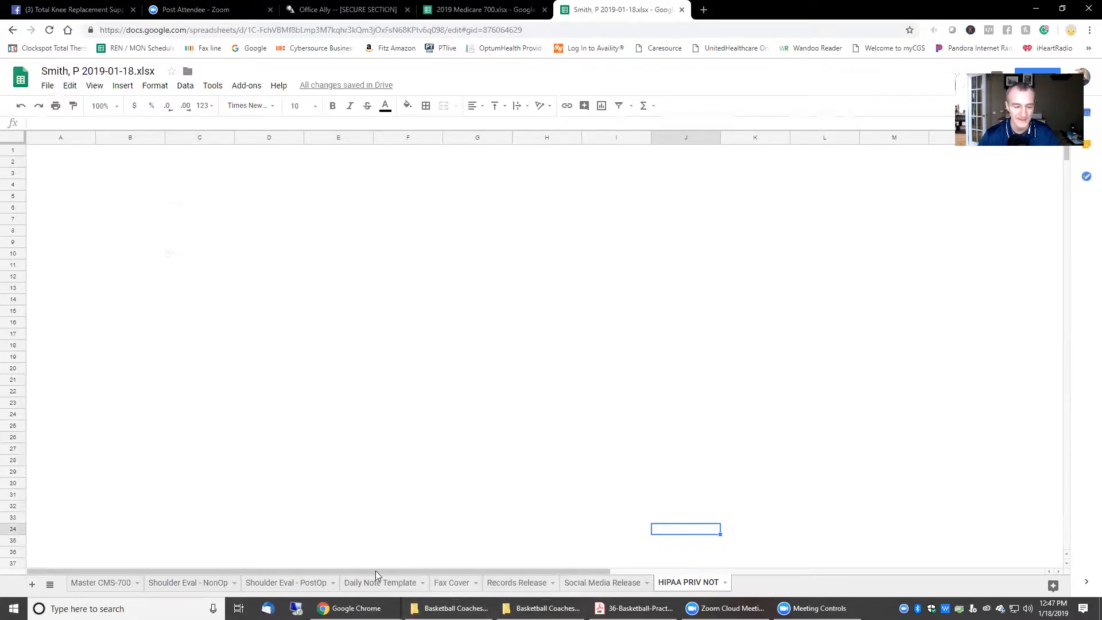
Step: Colour the Shoulder Eval - NonOp tab red
{"action": "left_click", "coordinate": [106, 584]}
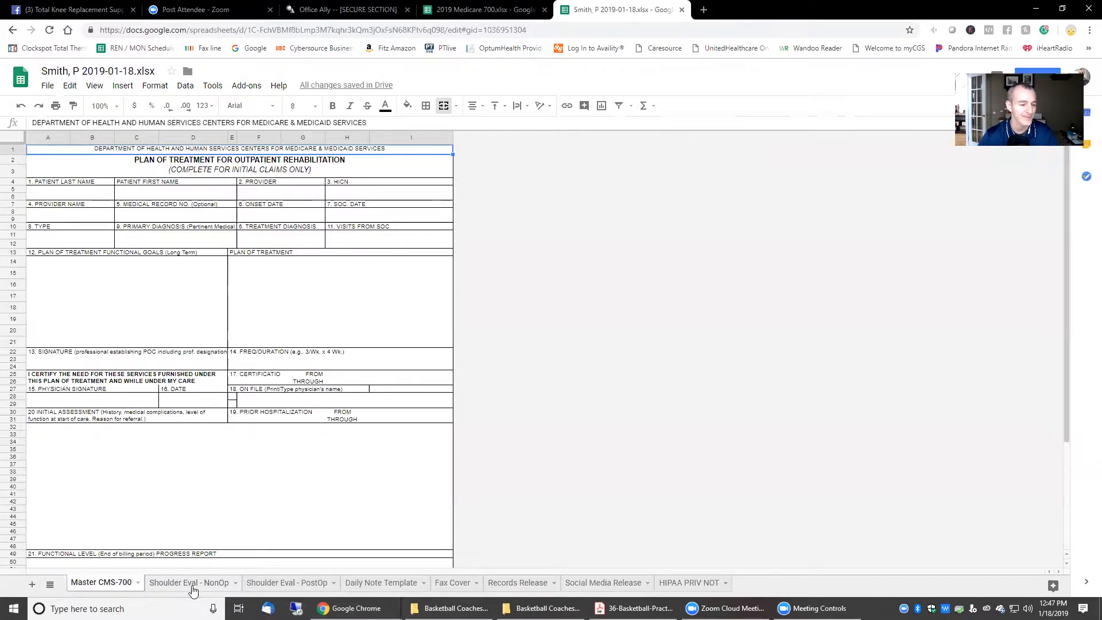
{"action": "left_click", "coordinate": [192, 584]}
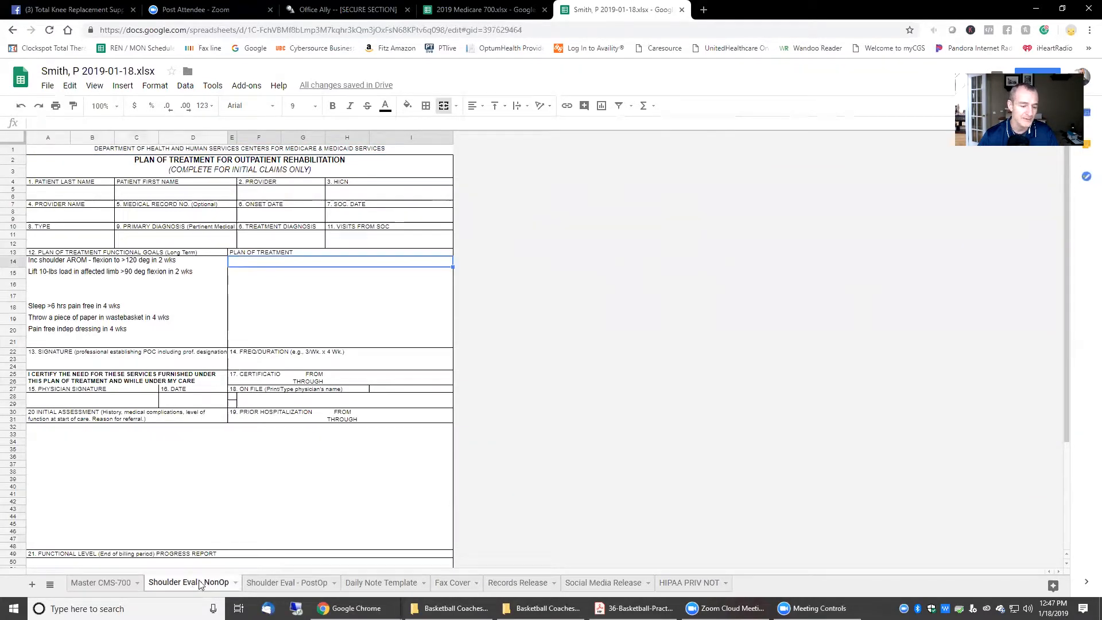
{"action": "right_click", "coordinate": [195, 583]}
{"action": "mouse_move", "coordinate": [198, 480]}
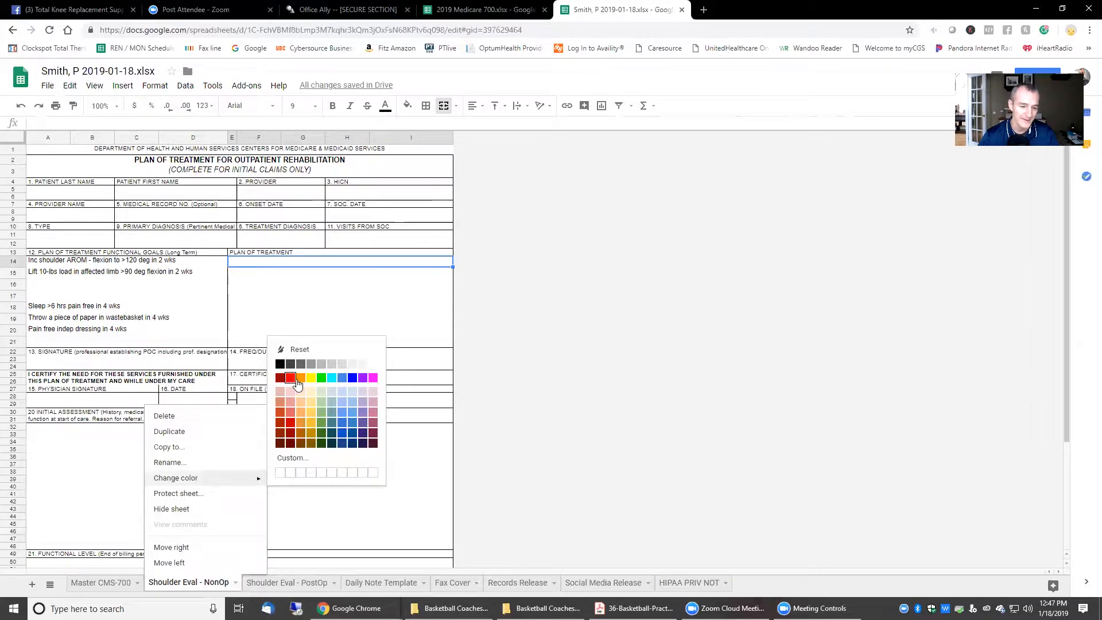
{"action": "left_click", "coordinate": [301, 378]}
Step: Colour the Shoulder Eval - PostOp tab yellow and return to the NonOp sheet
{"action": "right_click", "coordinate": [285, 584]}
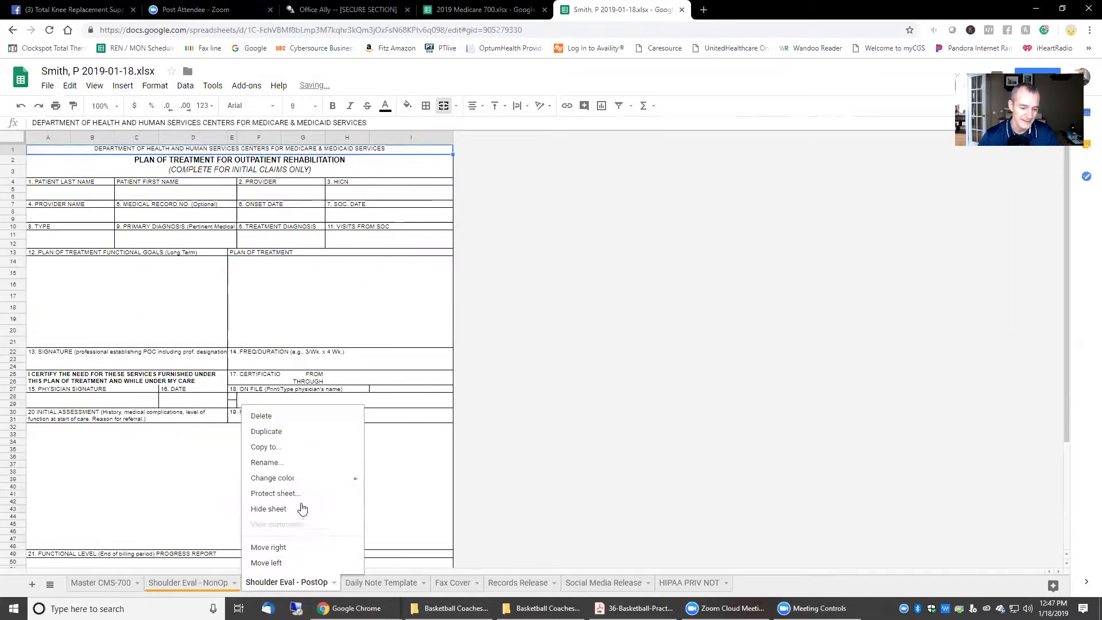
{"action": "mouse_move", "coordinate": [305, 479]}
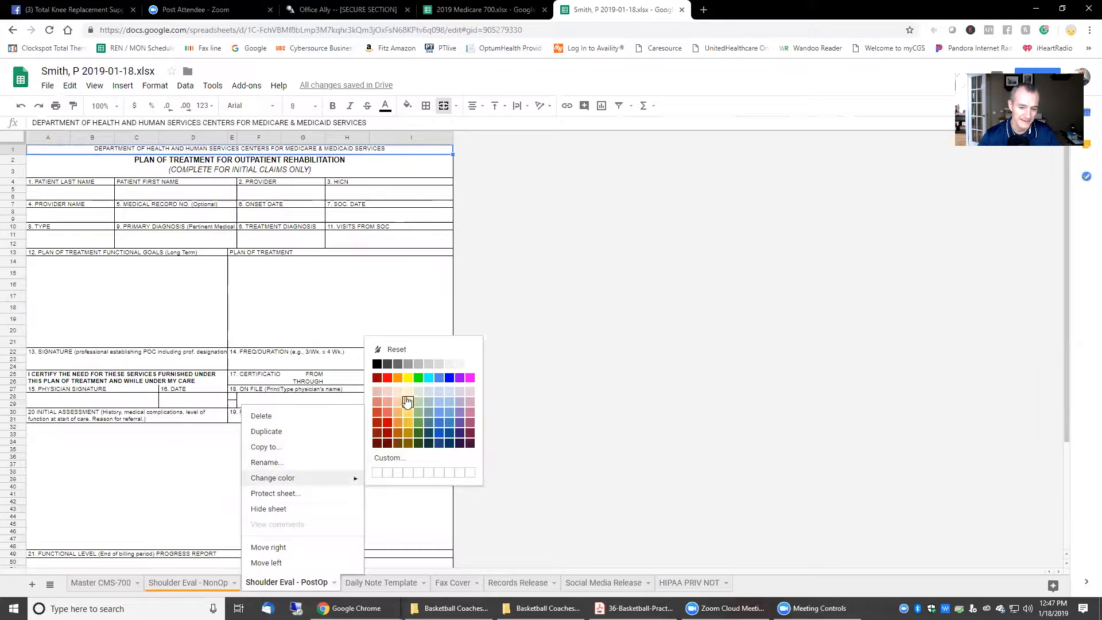
{"action": "left_click", "coordinate": [407, 379]}
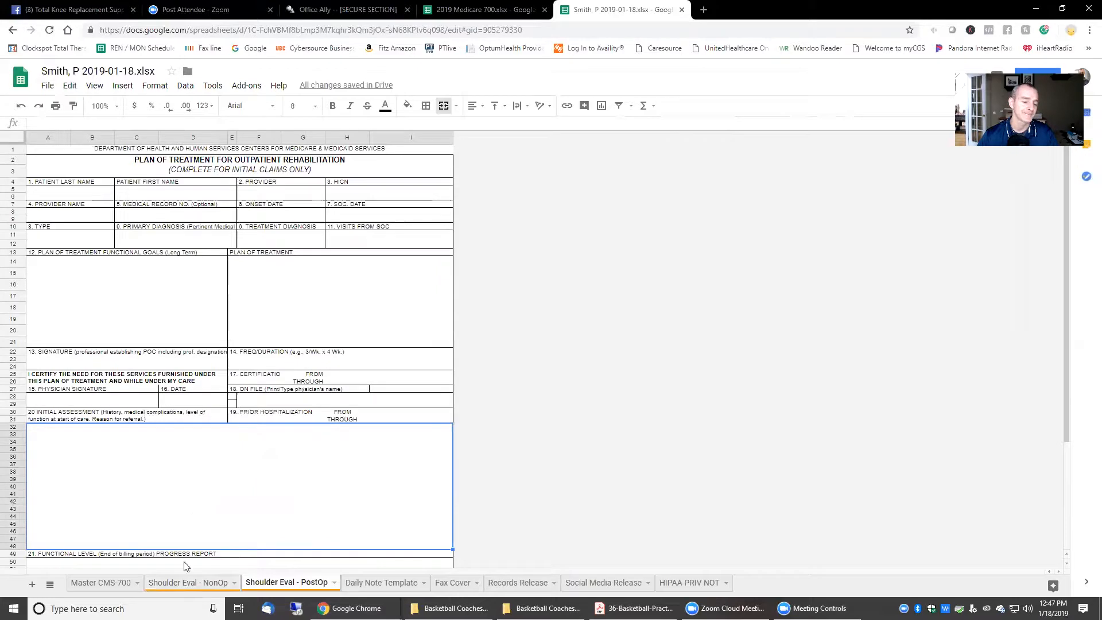
{"action": "left_click", "coordinate": [188, 583]}
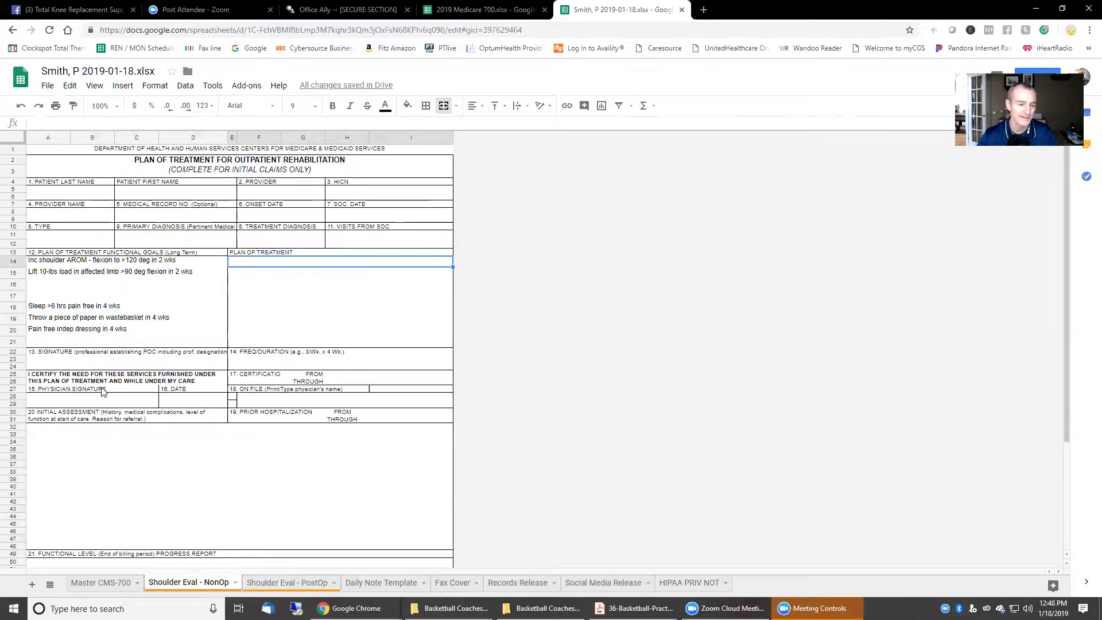
{"action": "left_click", "coordinate": [73, 196]}
Step: Fill in the patient's last and first name and provider Total Therapy Solutions
{"action": "type", "text": "Smith"}
{"action": "key", "text": "Tab"}
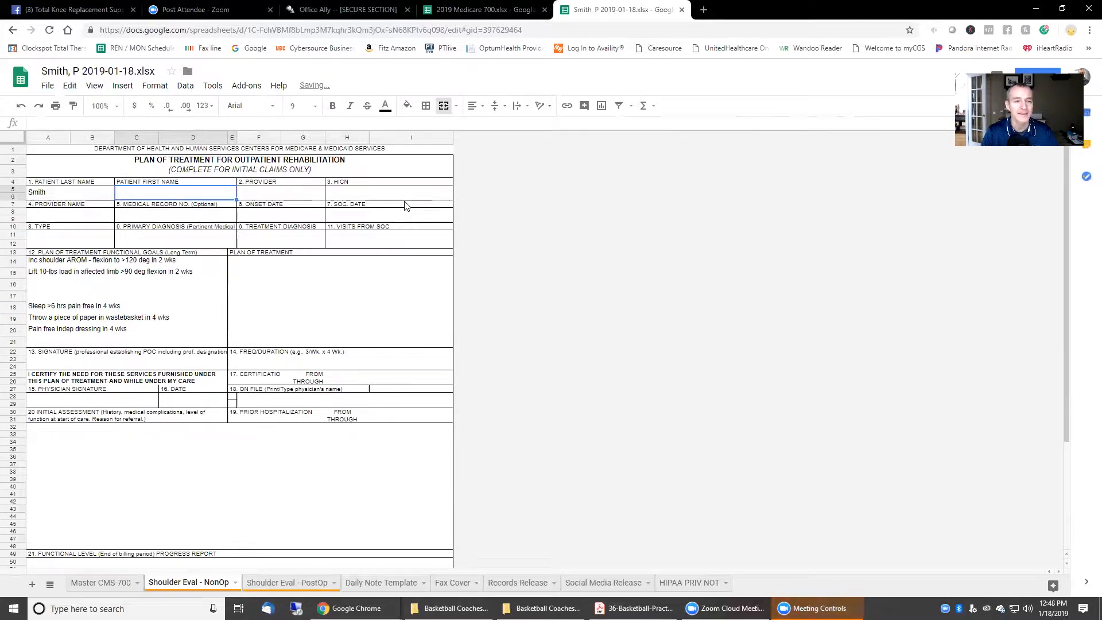
{"action": "type", "text": "-"}
{"action": "type", "text": "a"}
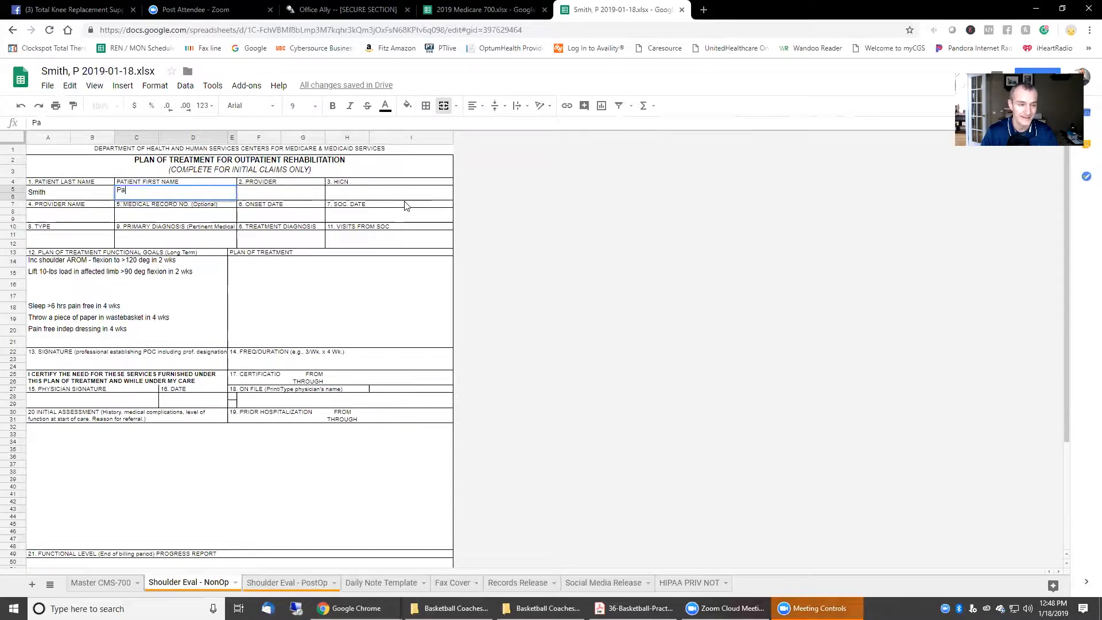
{"action": "type", "text": "t"}
{"action": "key", "text": "BackSpace"}
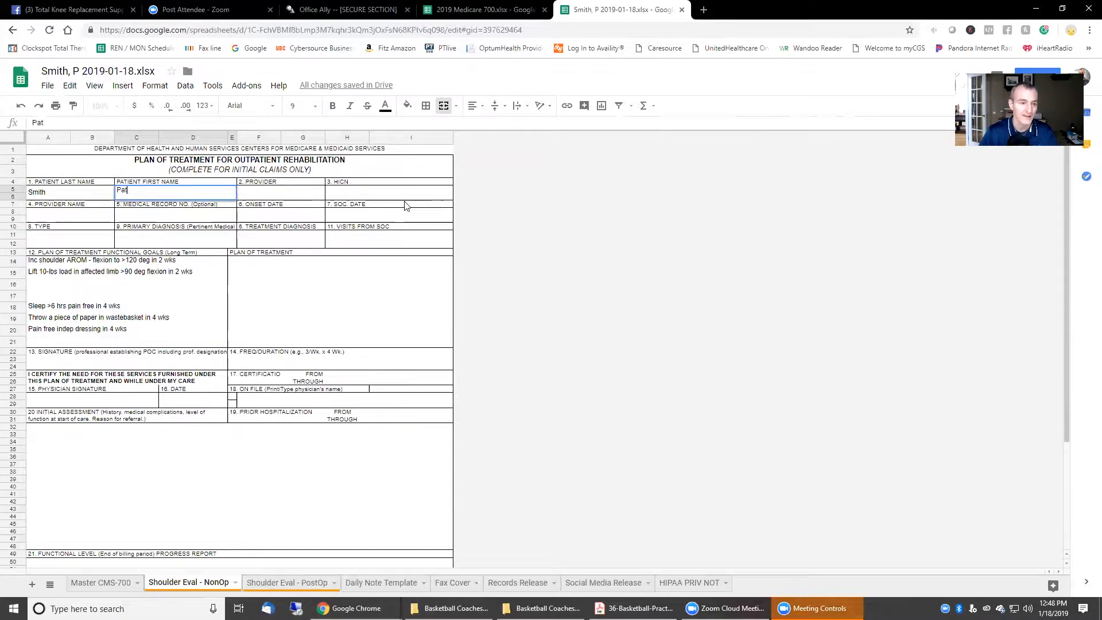
{"action": "key", "text": "Tab"}
{"action": "type", "text": "Total Therapy Solutions"}
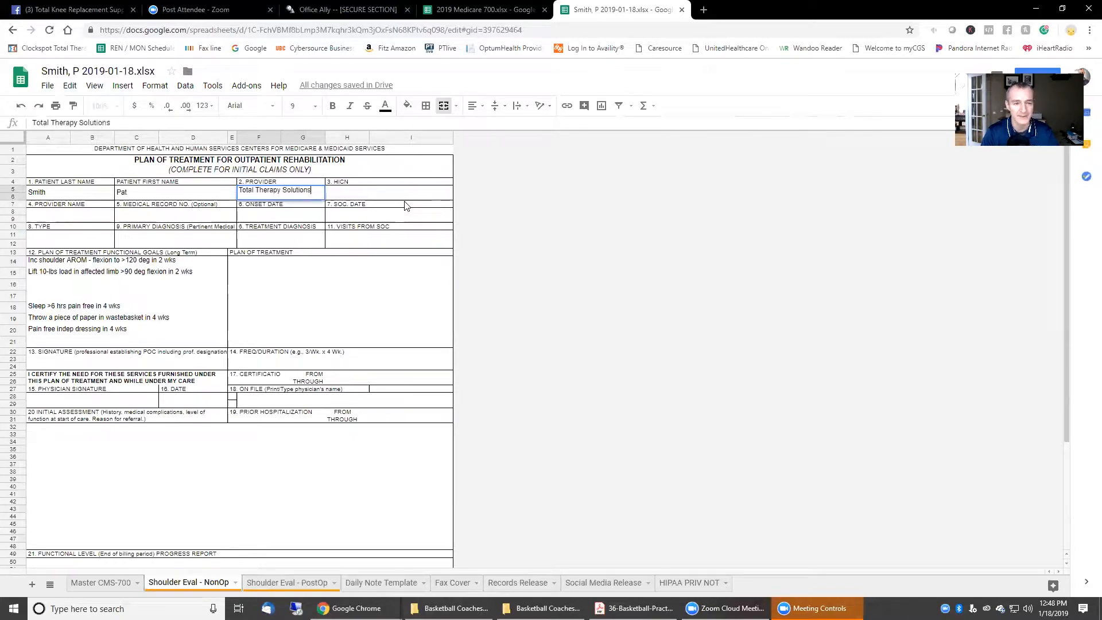
{"action": "key", "text": "Tab"}
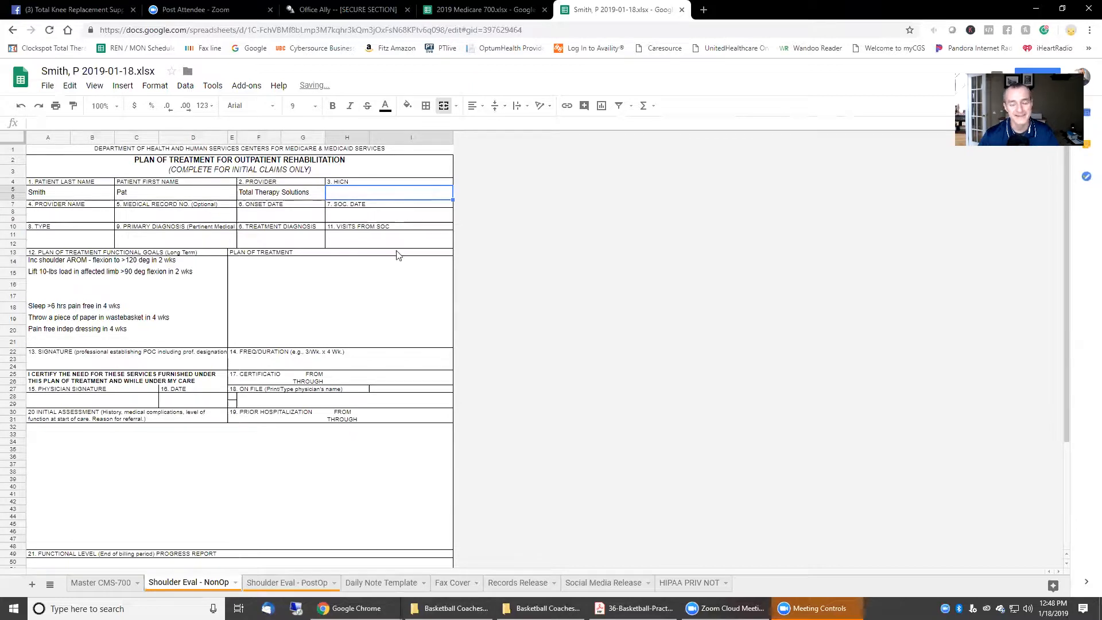
Step: Enter the therapist's name and the patient's medical record number
{"action": "left_click", "coordinate": [61, 219]}
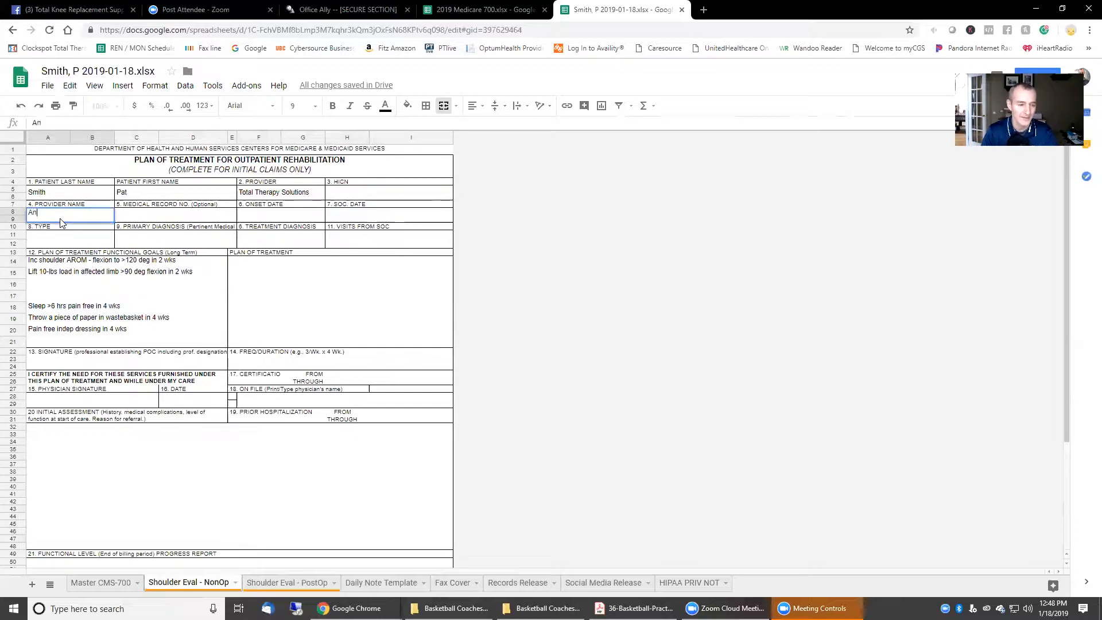
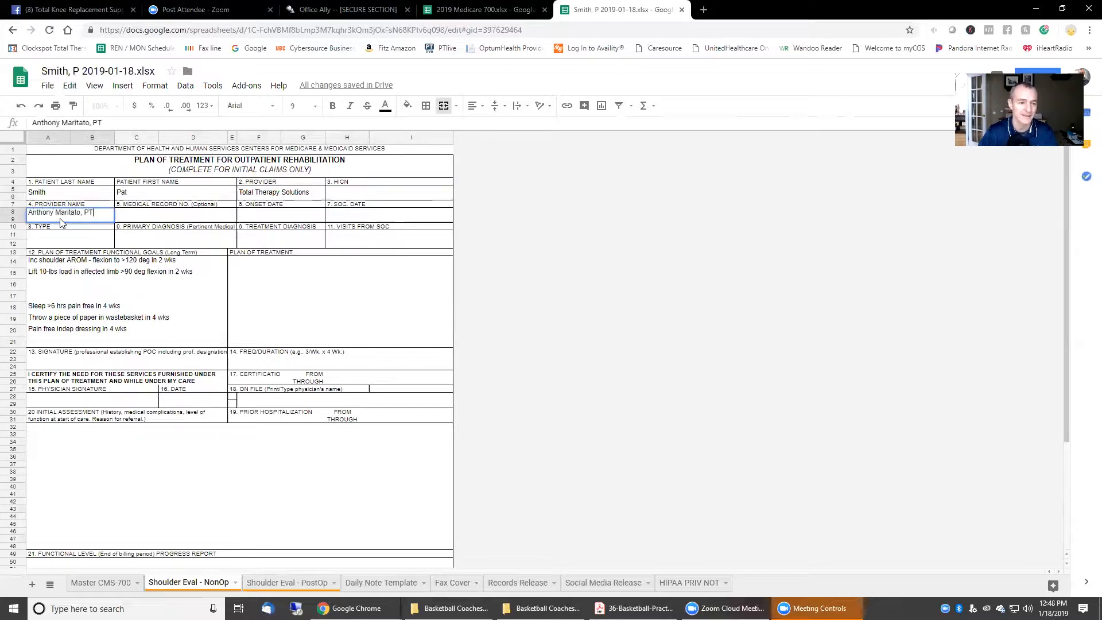
{"action": "key", "text": "Tab"}
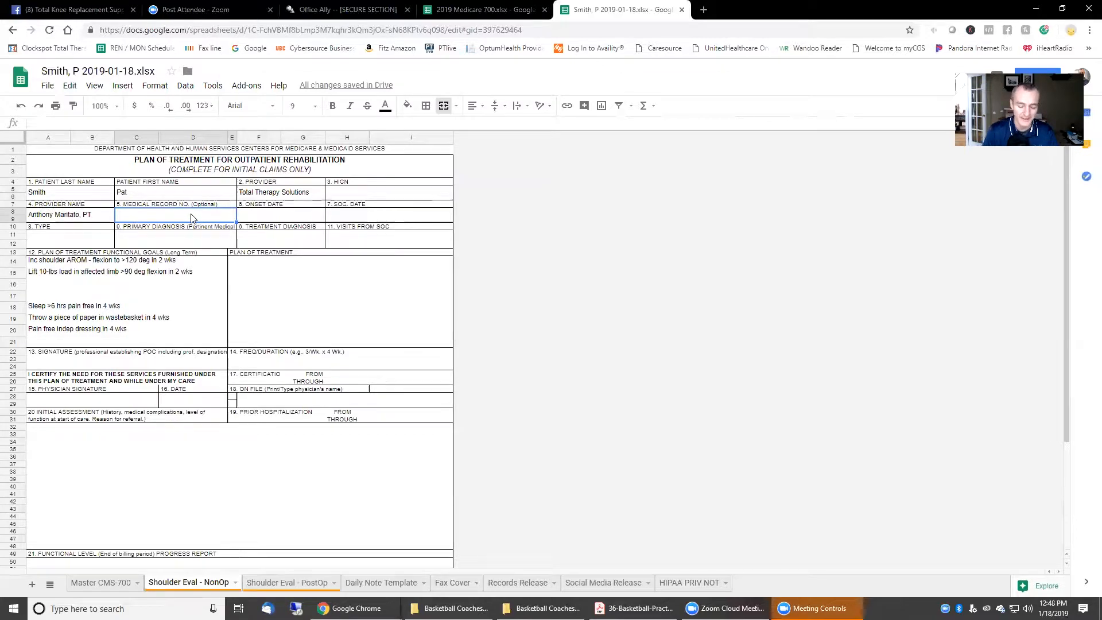
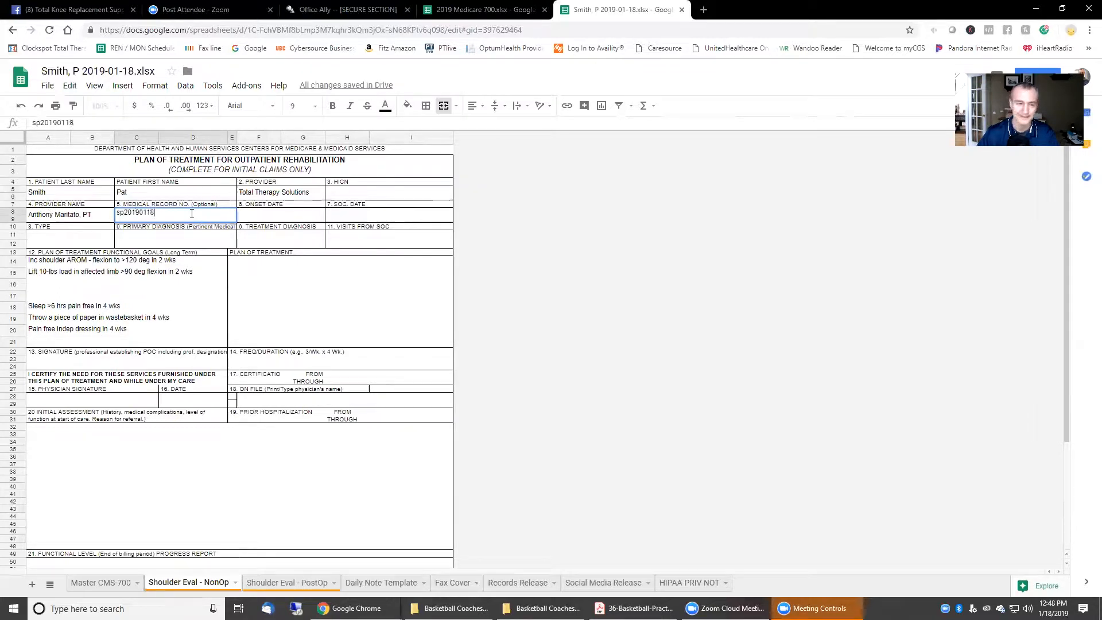
{"action": "left_click", "coordinate": [276, 218]}
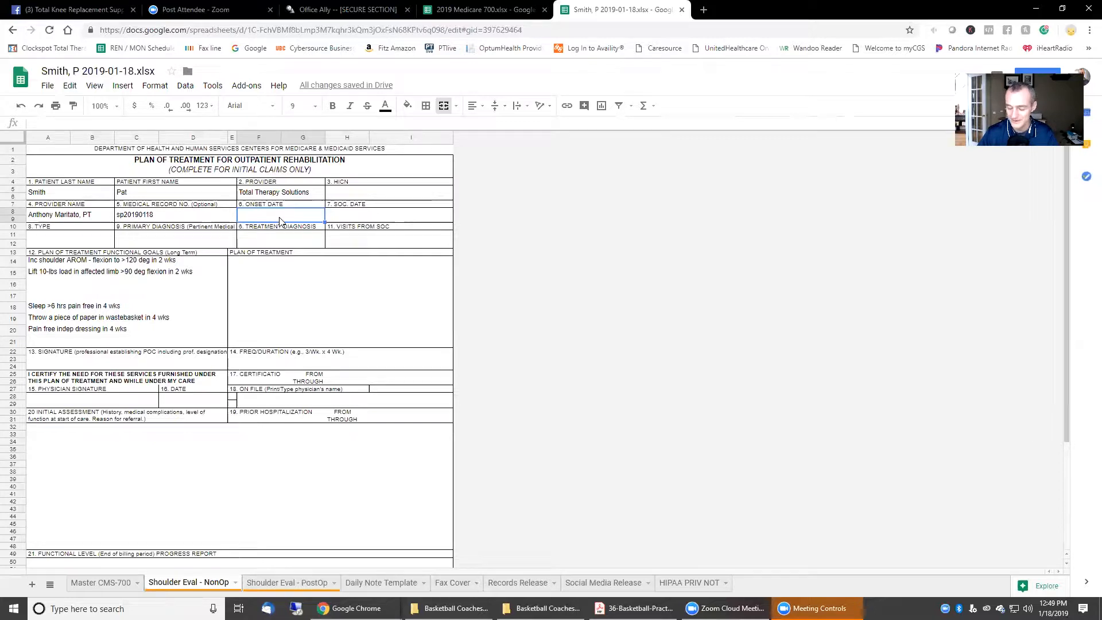
Step: Set onset date 12/25/18, SOC date 01/18/19 and type Physical Therapy
{"action": "type", "text": "12/25/18"}
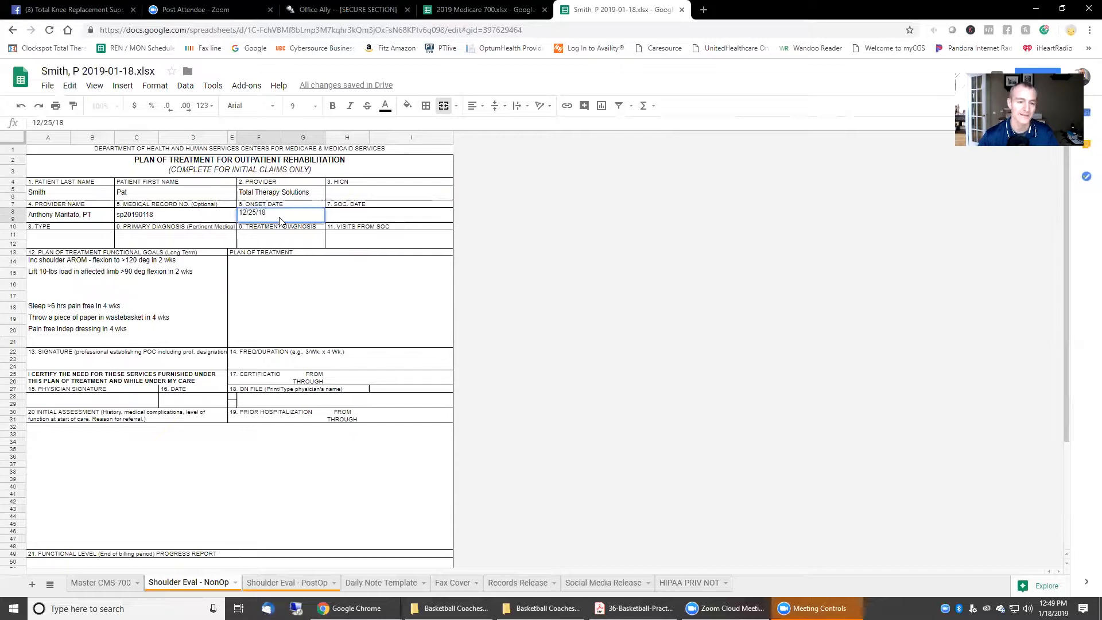
{"action": "left_click", "coordinate": [368, 219]}
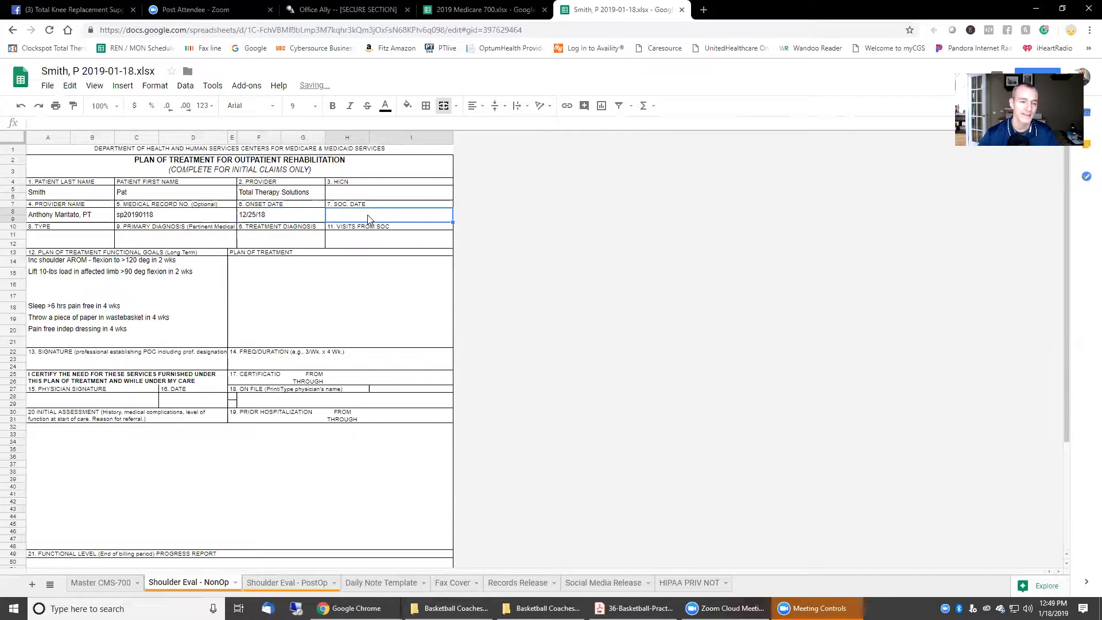
{"action": "type", "text": "01/18/19"}
{"action": "key", "text": "Tab"}
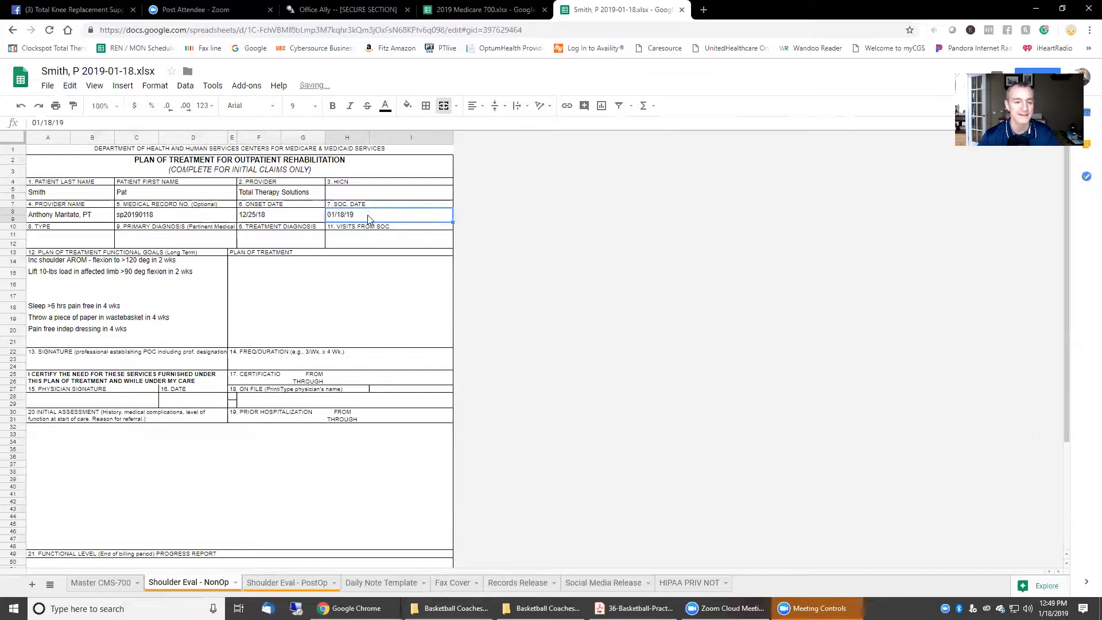
{"action": "left_click", "coordinate": [42, 240]}
{"action": "type", "text": "P"}
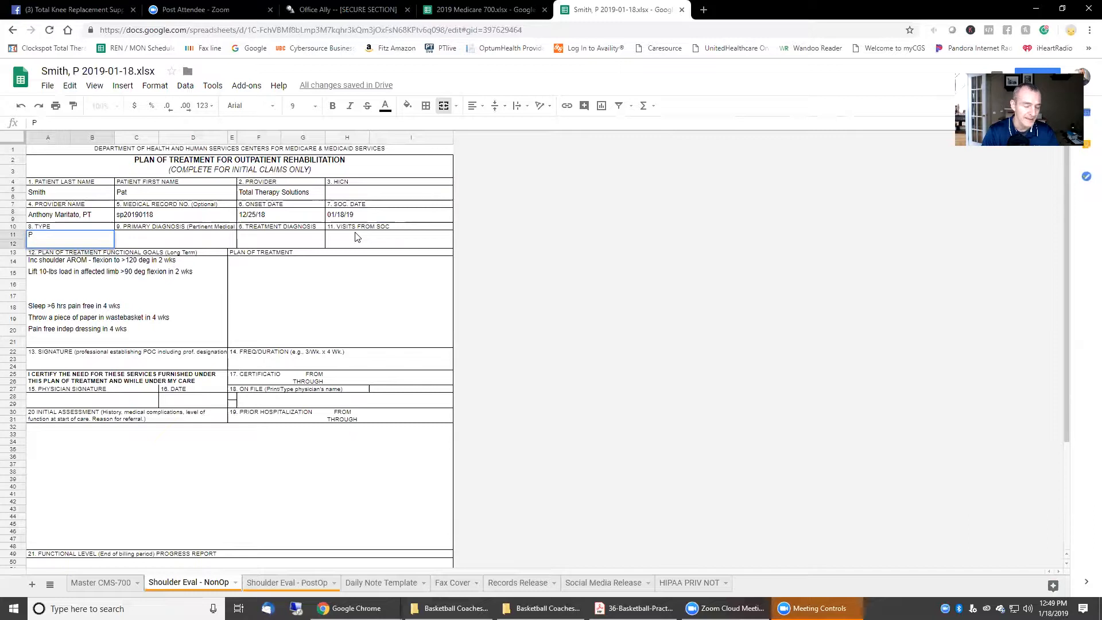
{"action": "type", "text": "hysical Therapy"}
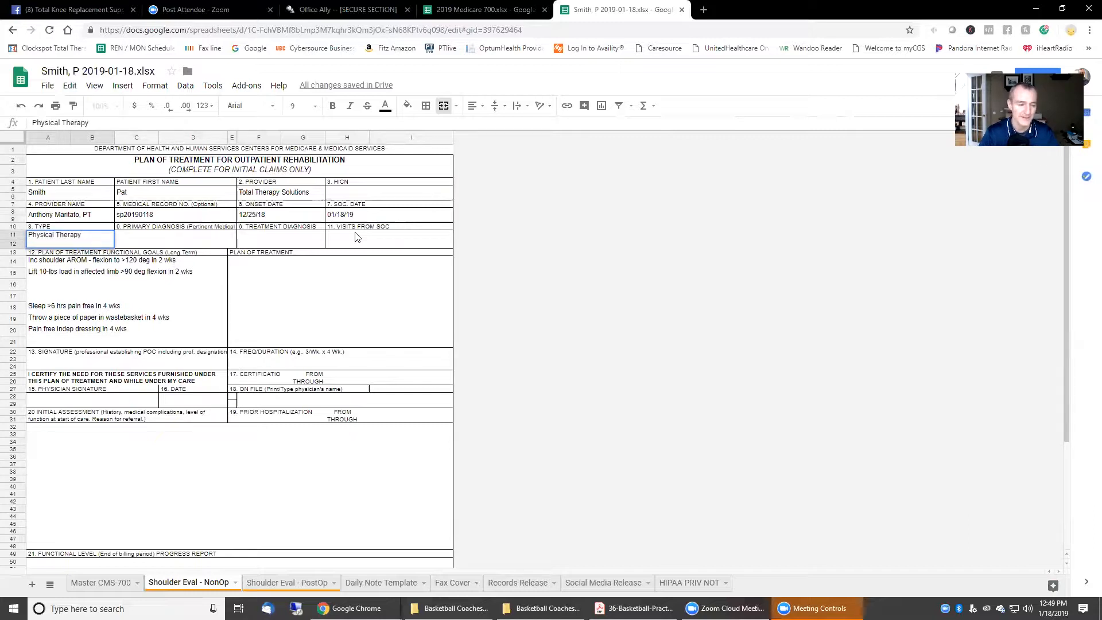
{"action": "key", "text": "Tab"}
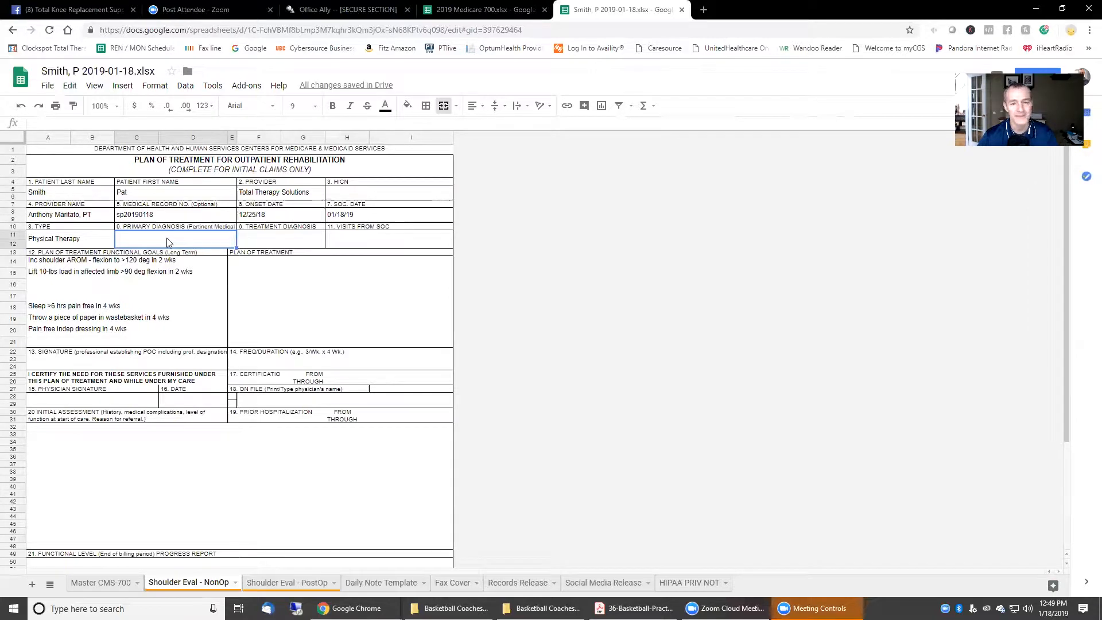
{"action": "left_click", "coordinate": [704, 10]}
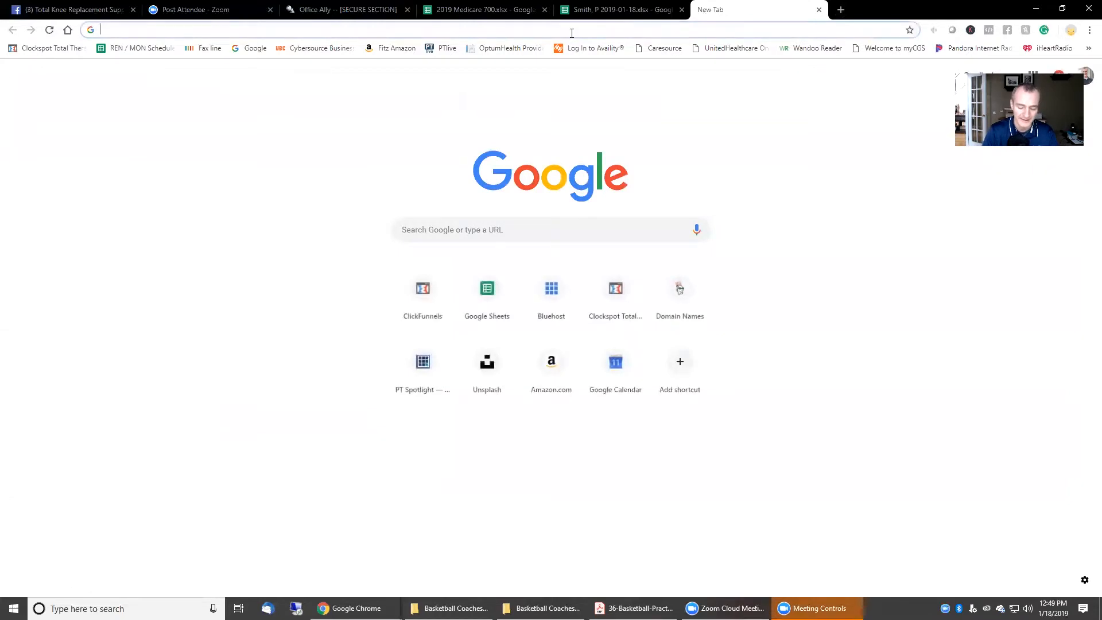
Step: Search Google for left shoulder pain ICD-10 and paste M25.512 into the primary diagnosis field
{"action": "type", "text": "le"}
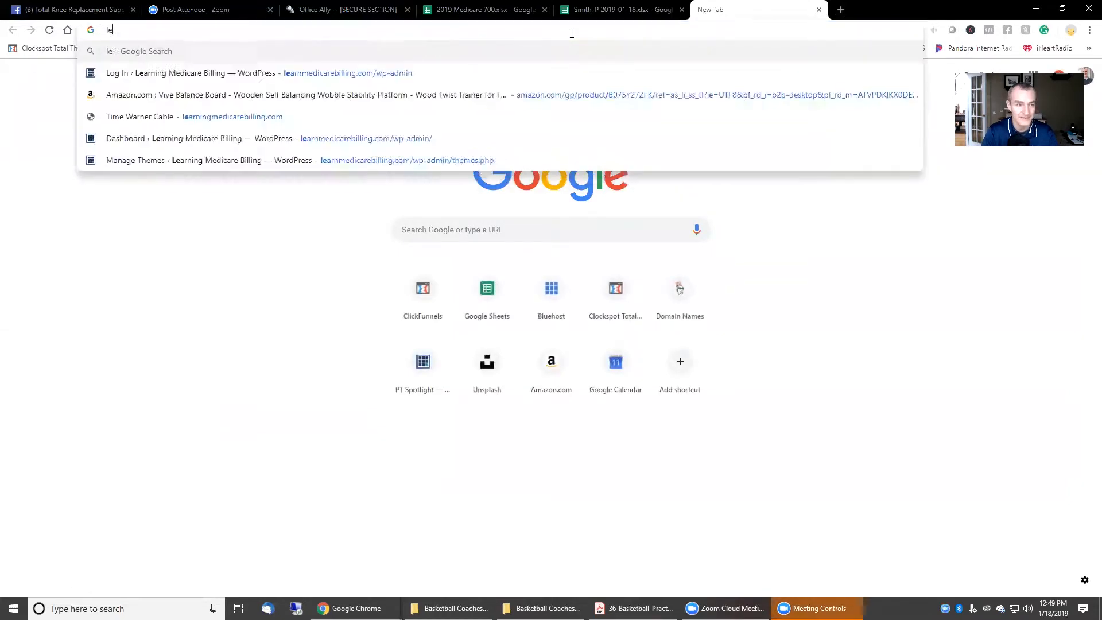
{"action": "type", "text": "ft shoulder pain icd 10"}
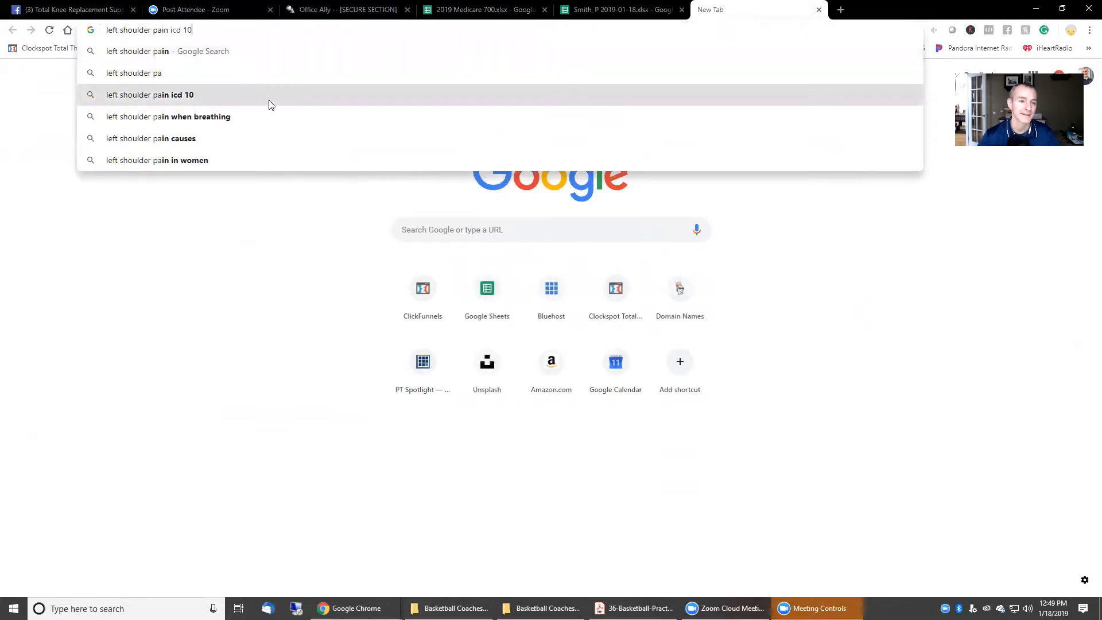
{"action": "left_click", "coordinate": [271, 101]}
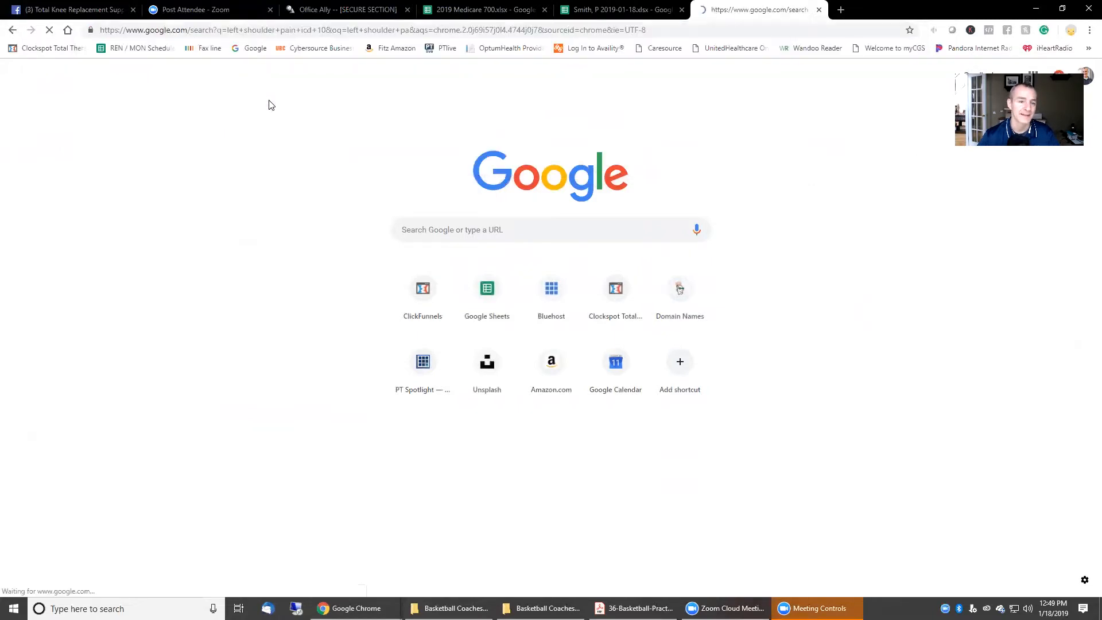
{"action": "left_click_drag", "start_coordinate": [171, 179], "coordinate": [92, 188]}
{"action": "key", "text": "ctrl+c"}
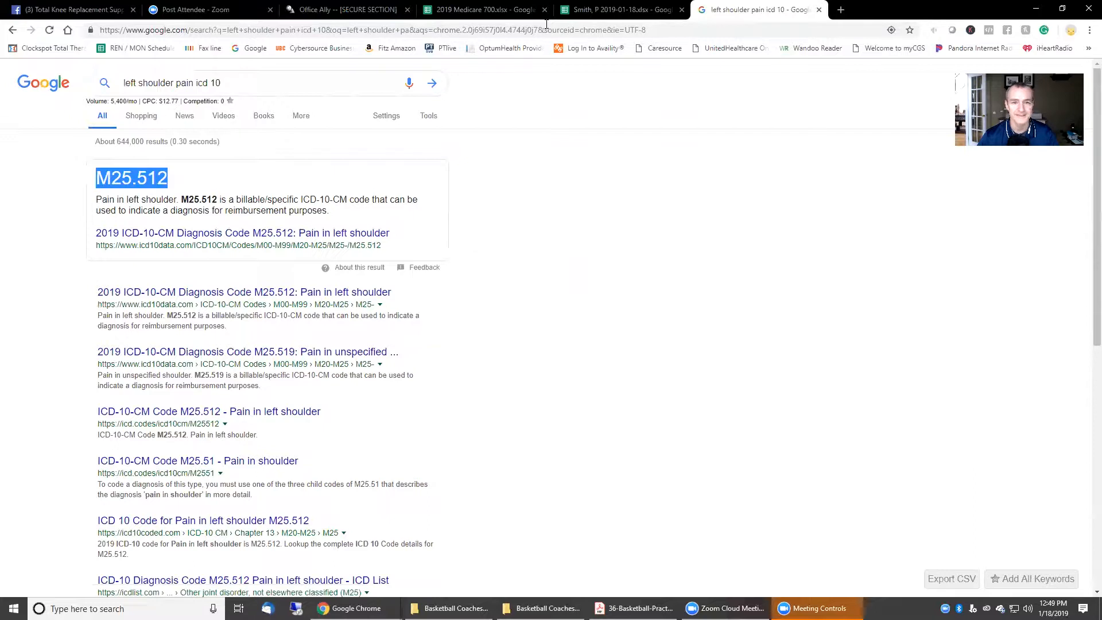
{"action": "left_click", "coordinate": [590, 7]}
{"action": "double_click", "coordinate": [155, 241]}
{"action": "key", "text": "ctrl+v"}
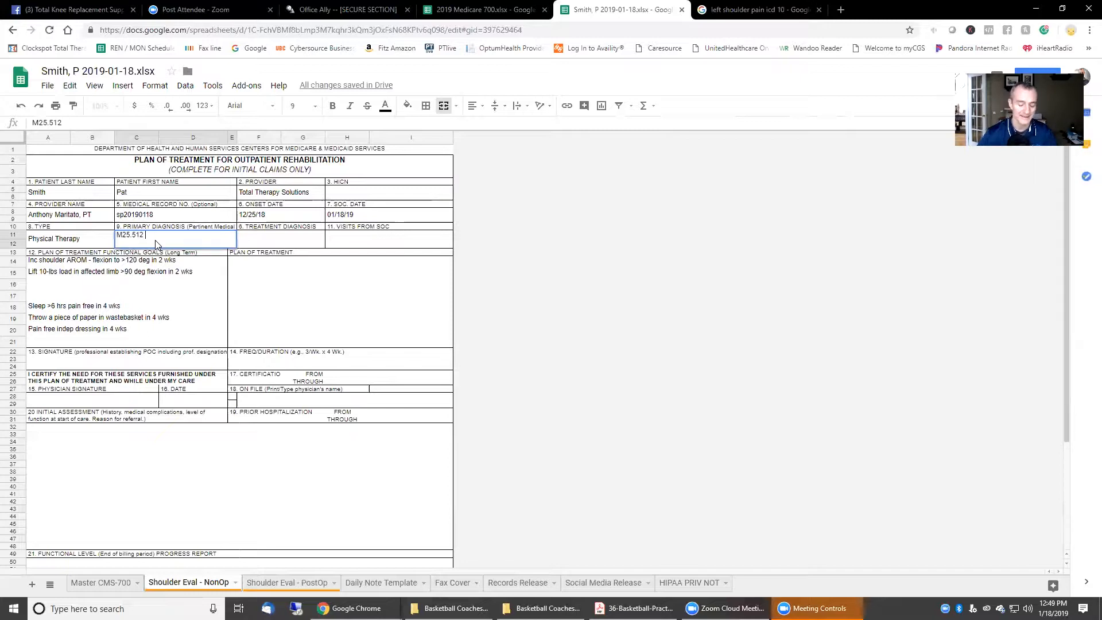
Step: Write the primary diagnosis on two lines: L Shoulder Pain M25.512 and Right Shoulder Pain M25.511
{"action": "key", "text": "ctrl+v"}
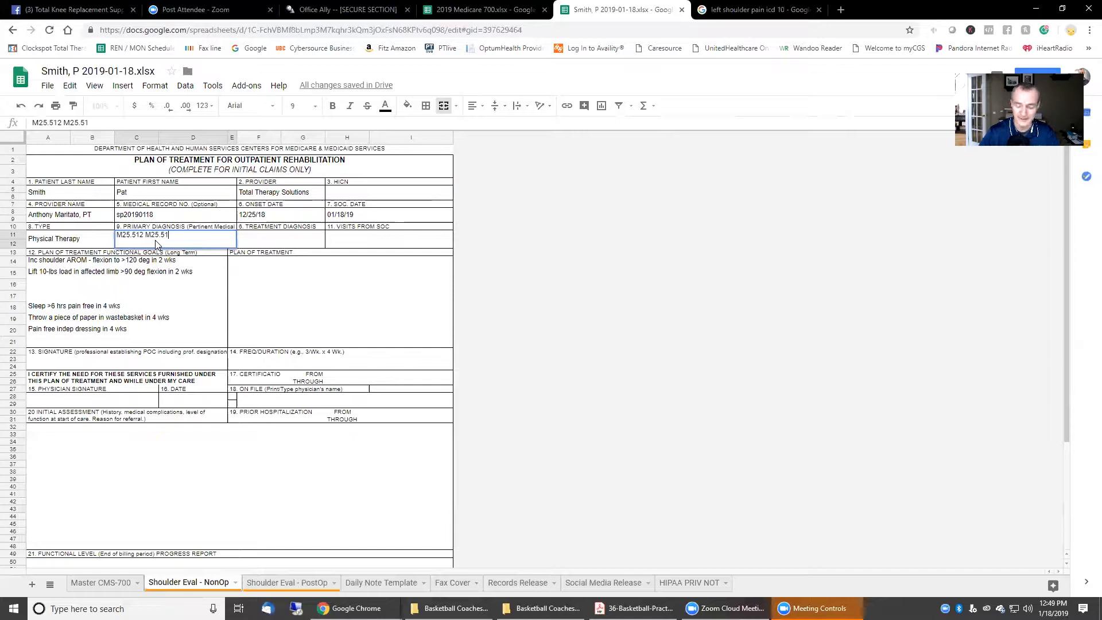
{"action": "left_click", "coordinate": [143, 235]}
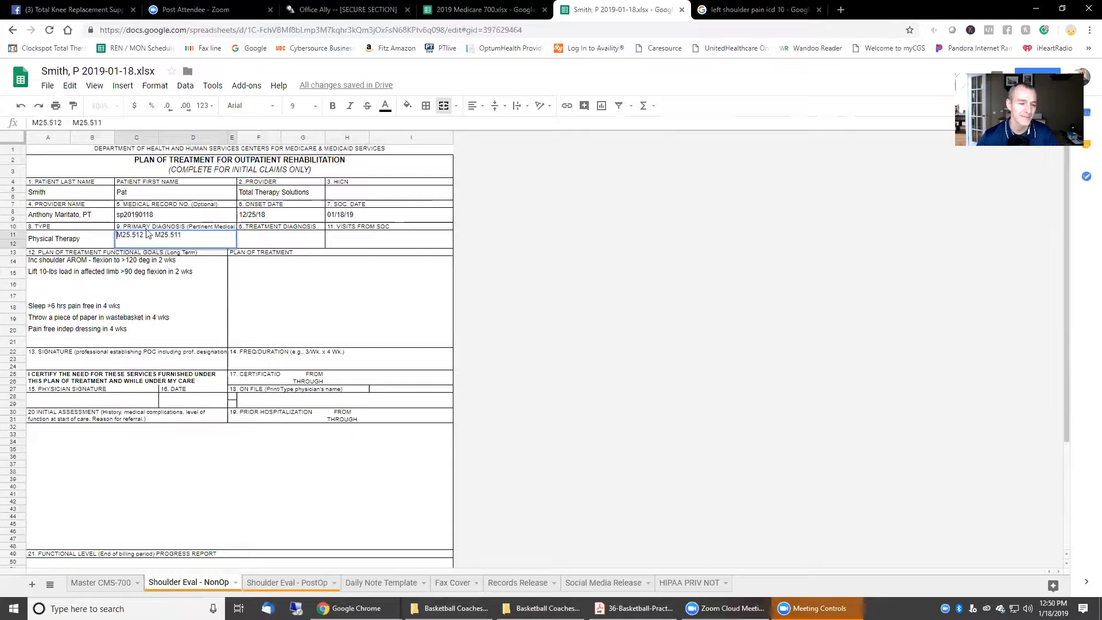
{"action": "type", "text": "L Sh"}
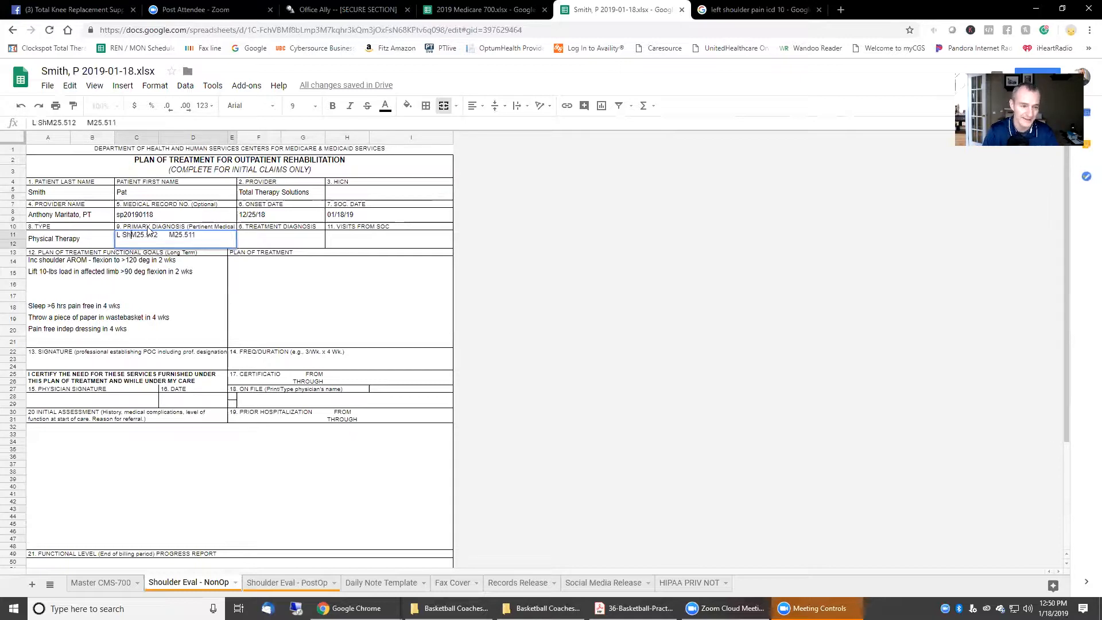
{"action": "type", "text": "oulder Pain "}
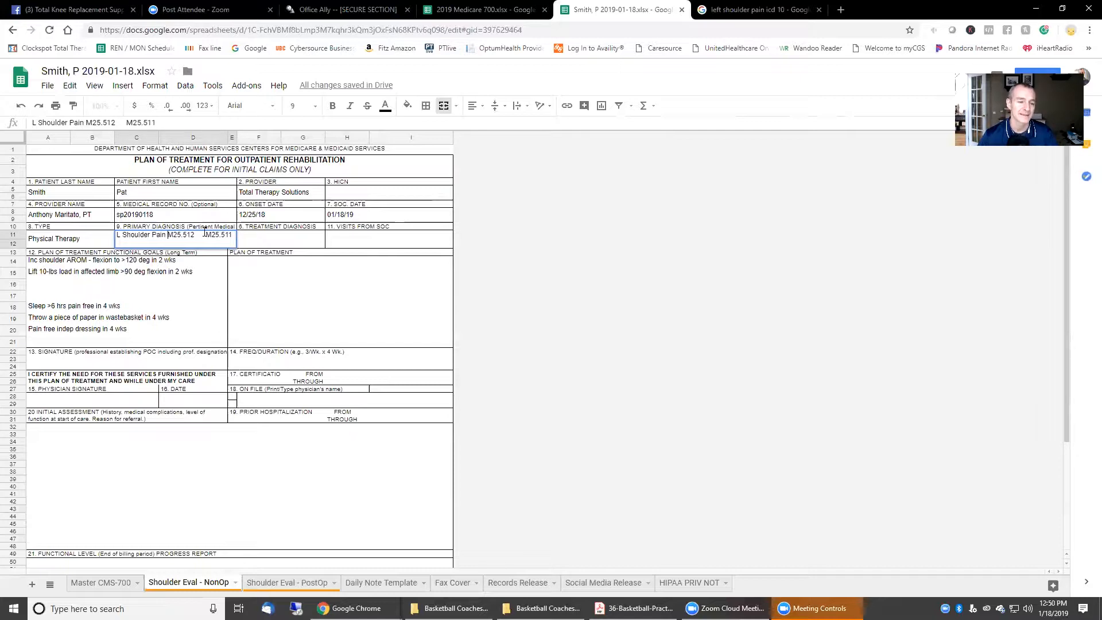
{"action": "type", "text": "Right Shoulder Pain"}
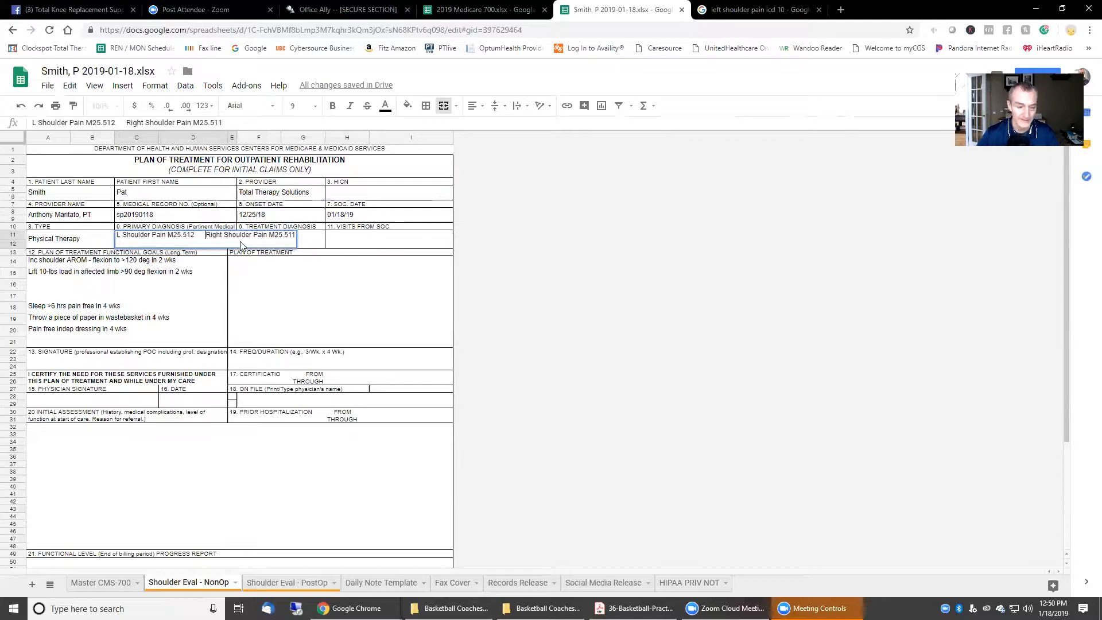
{"action": "key", "text": "alt+Return"}
{"action": "left_click", "coordinate": [819, 270]}
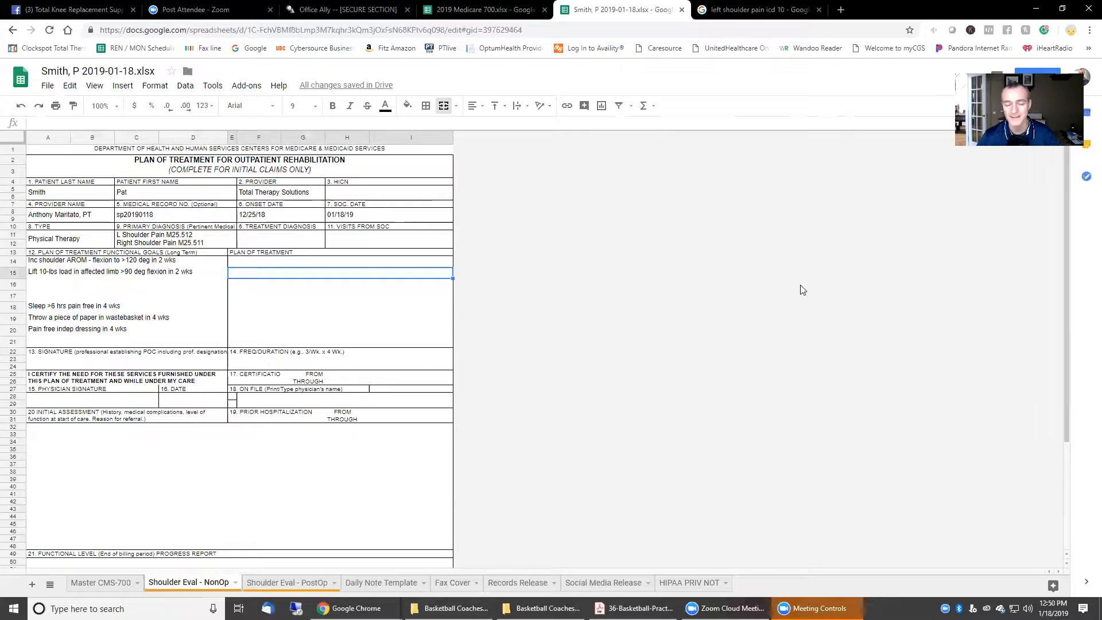
Step: Copy the primary diagnoses into Treatment Diagnosis and enter 0 visits from SOC
{"action": "left_click", "coordinate": [205, 244]}
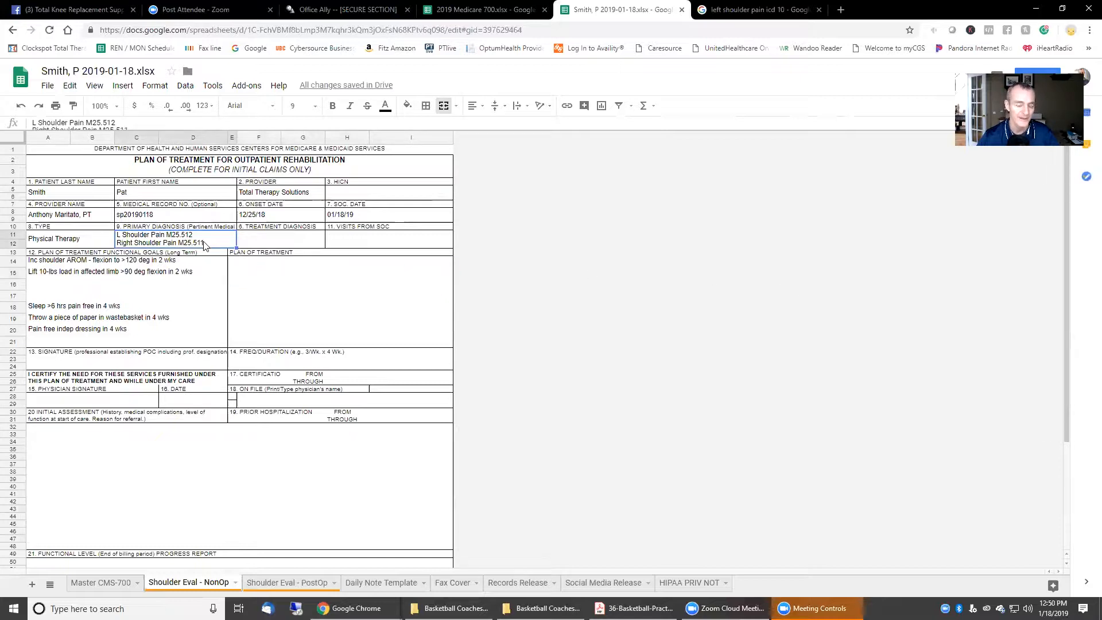
{"action": "key", "text": "ctrl+c"}
{"action": "key", "text": "Right"}
{"action": "key", "text": "ctrl+v"}
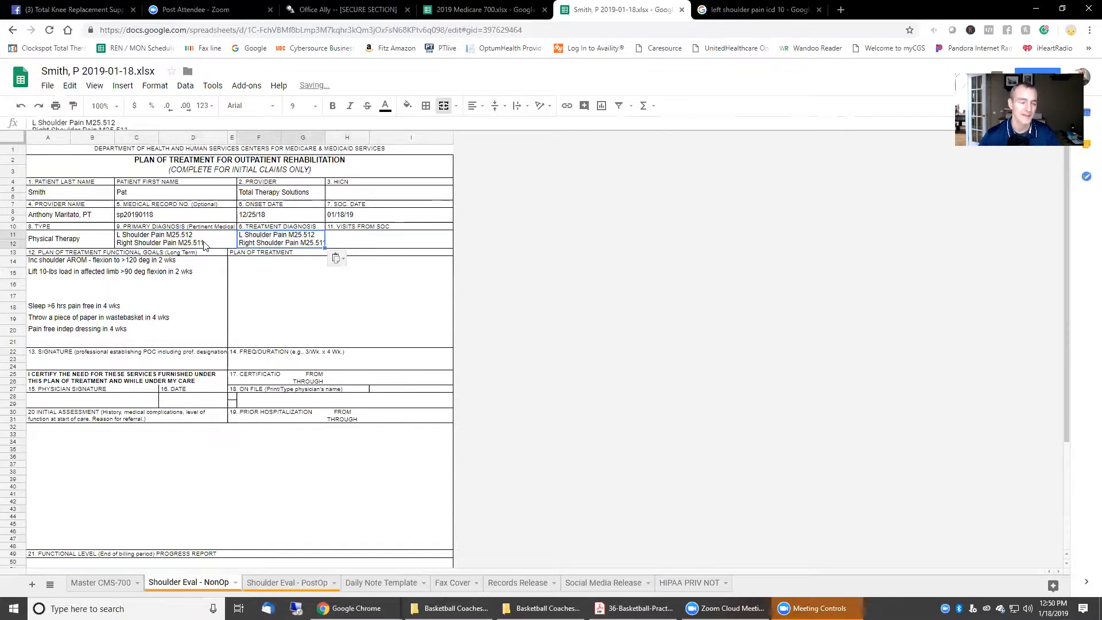
{"action": "key", "text": "Right"}
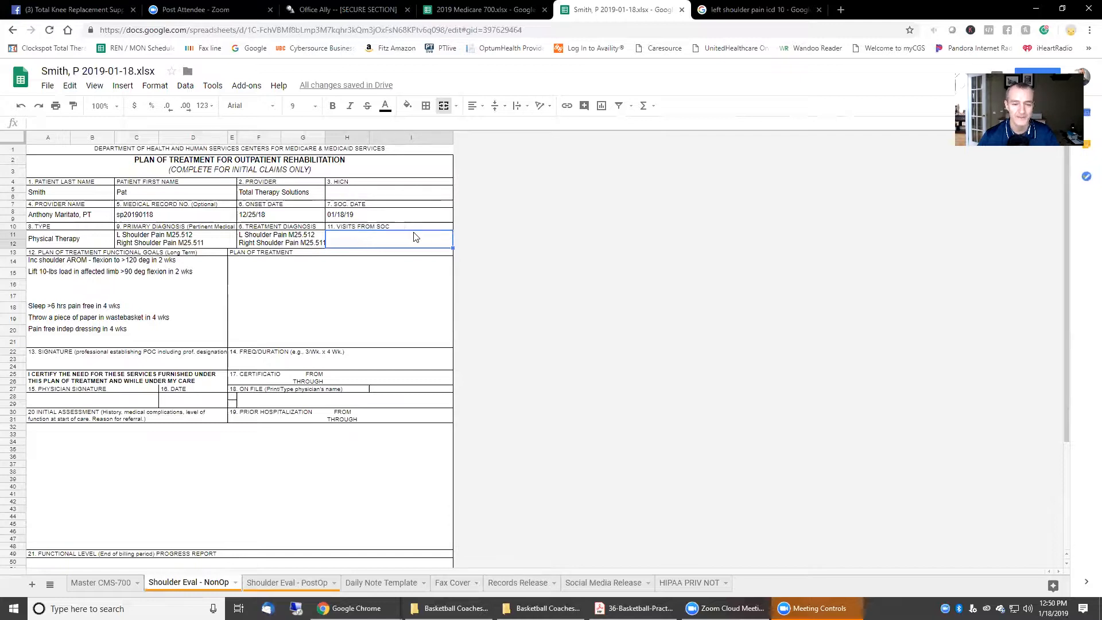
{"action": "type", "text": "0"}
{"action": "key", "text": "Up"}
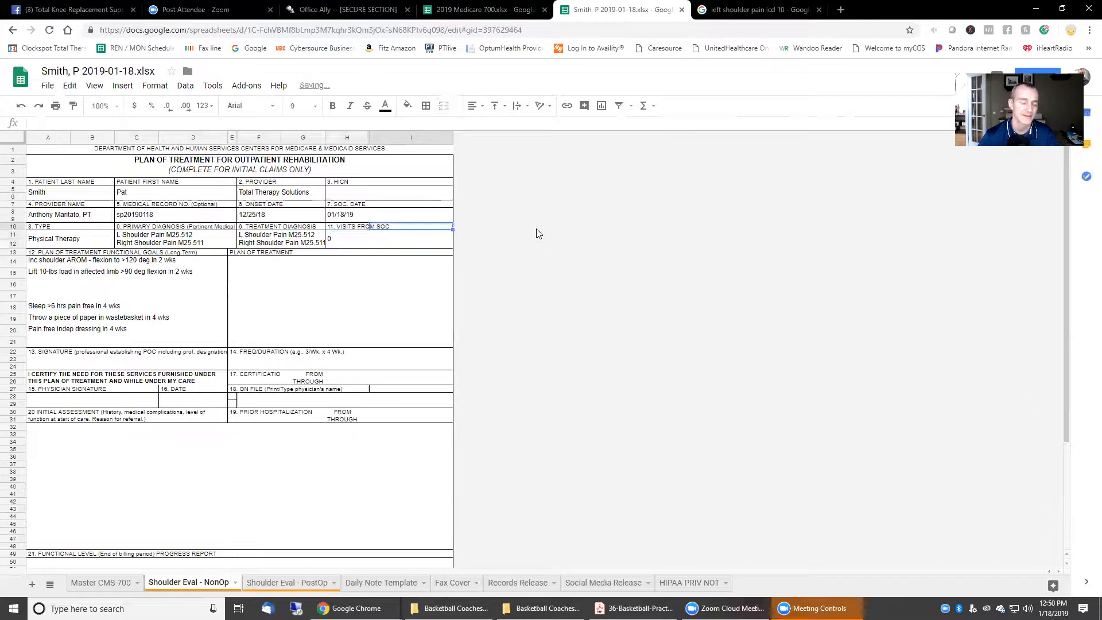
{"action": "scroll", "coordinate": [476, 384], "scroll_direction": "down", "scroll_amount": 1}
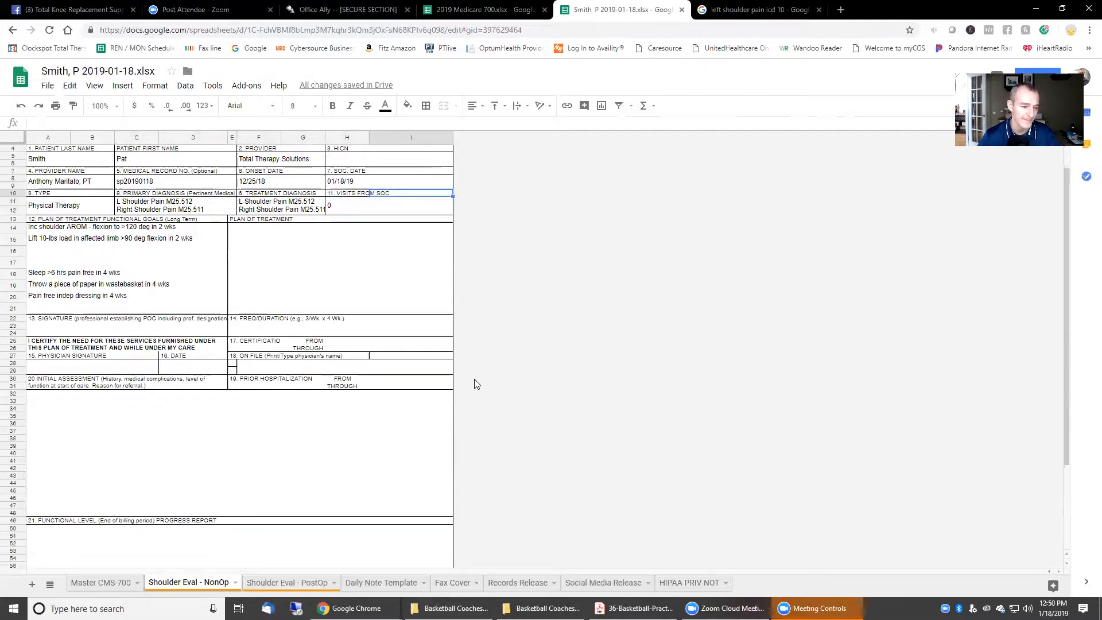
{"action": "scroll", "coordinate": [475, 383], "scroll_direction": "down", "scroll_amount": 2}
{"action": "left_click", "coordinate": [138, 349]}
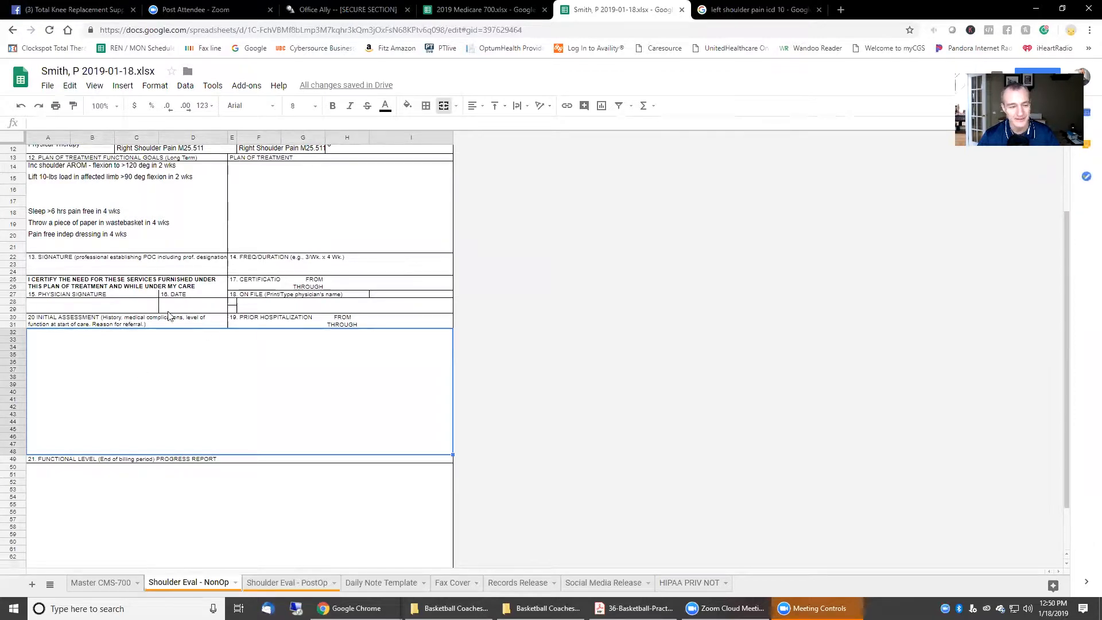
{"action": "scroll", "coordinate": [143, 493], "scroll_direction": "down", "scroll_amount": 1}
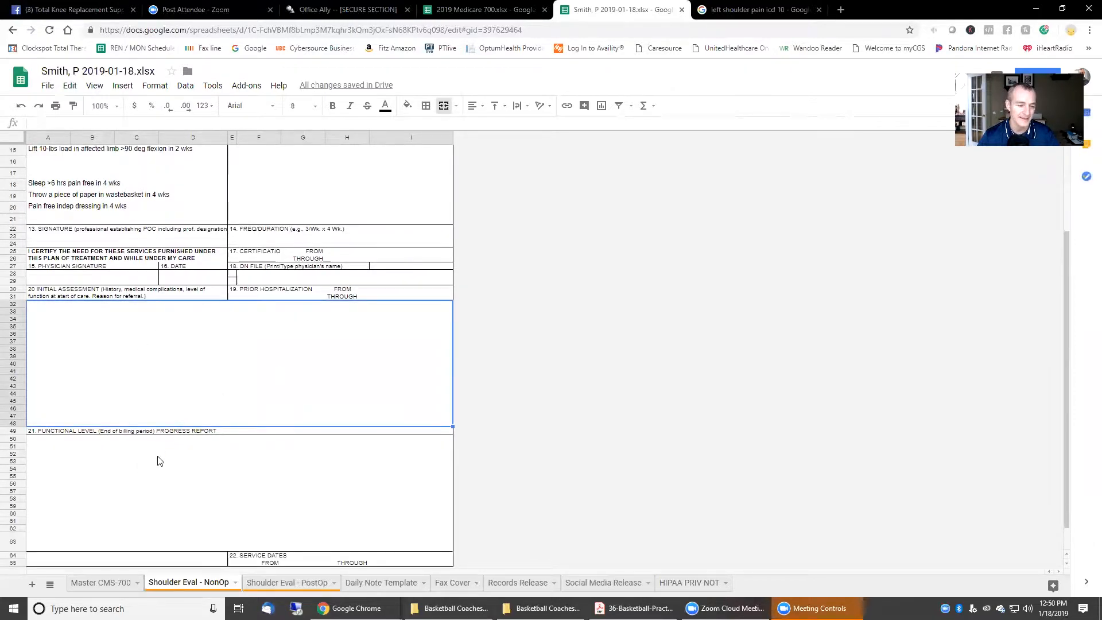
{"action": "left_click", "coordinate": [160, 461]}
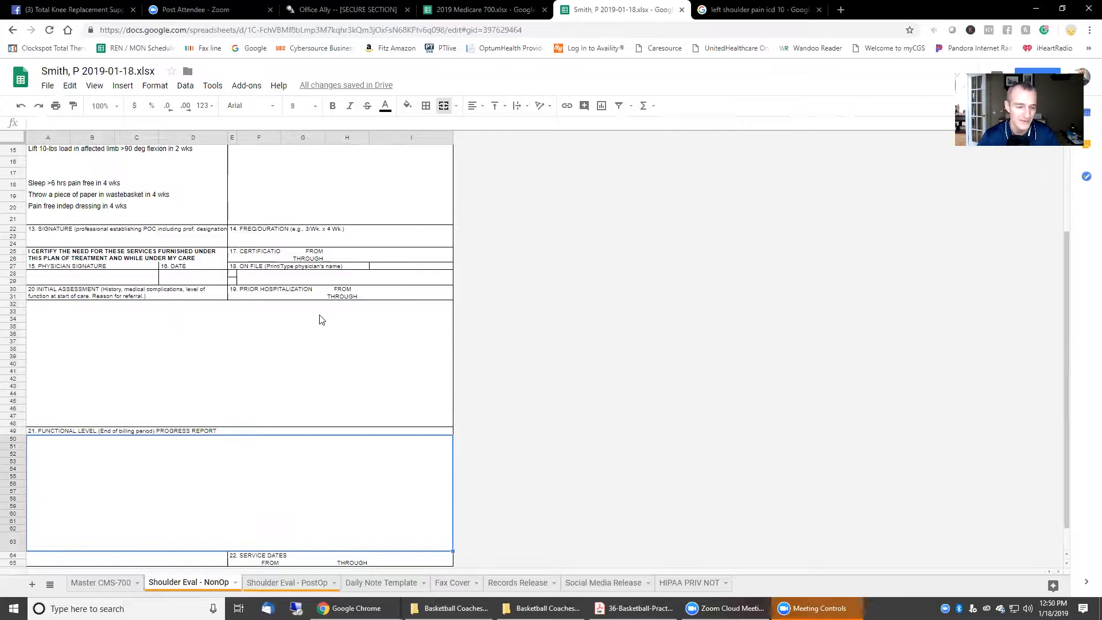
{"action": "scroll", "coordinate": [320, 320], "scroll_direction": "down", "scroll_amount": 2}
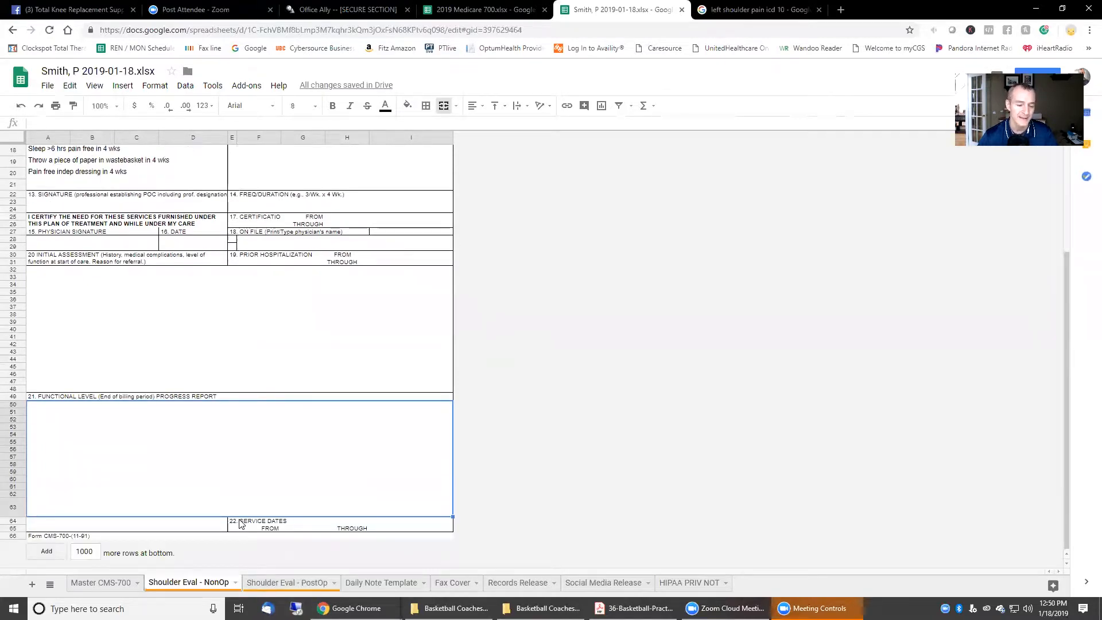
{"action": "left_click", "coordinate": [246, 520]}
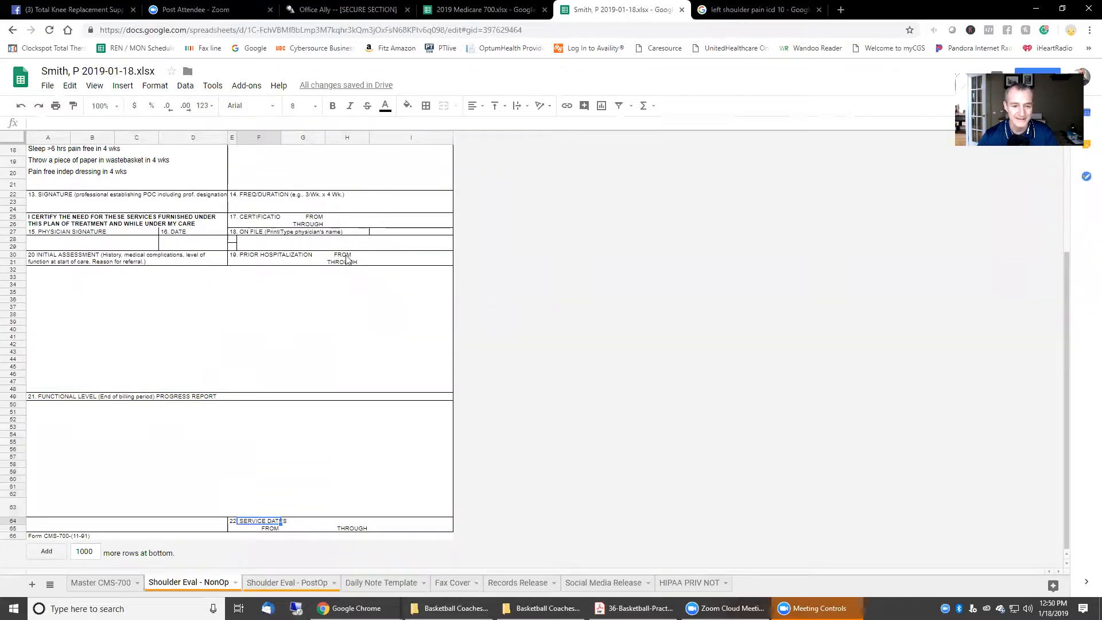
{"action": "left_click", "coordinate": [244, 220]}
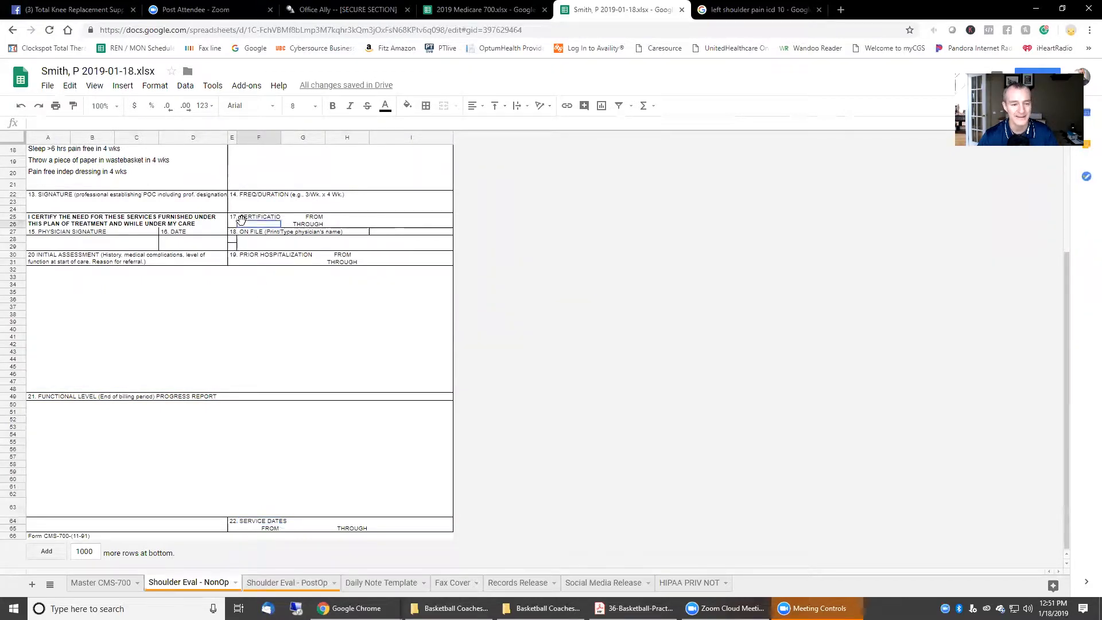
{"action": "left_click", "coordinate": [344, 219]}
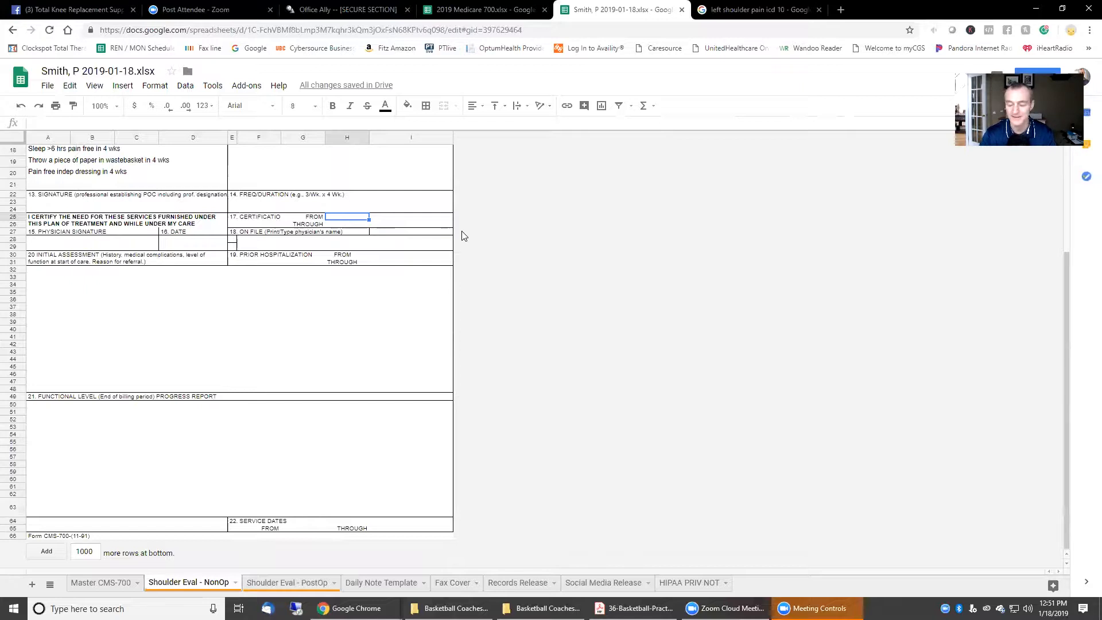
{"action": "left_click", "coordinate": [250, 220]}
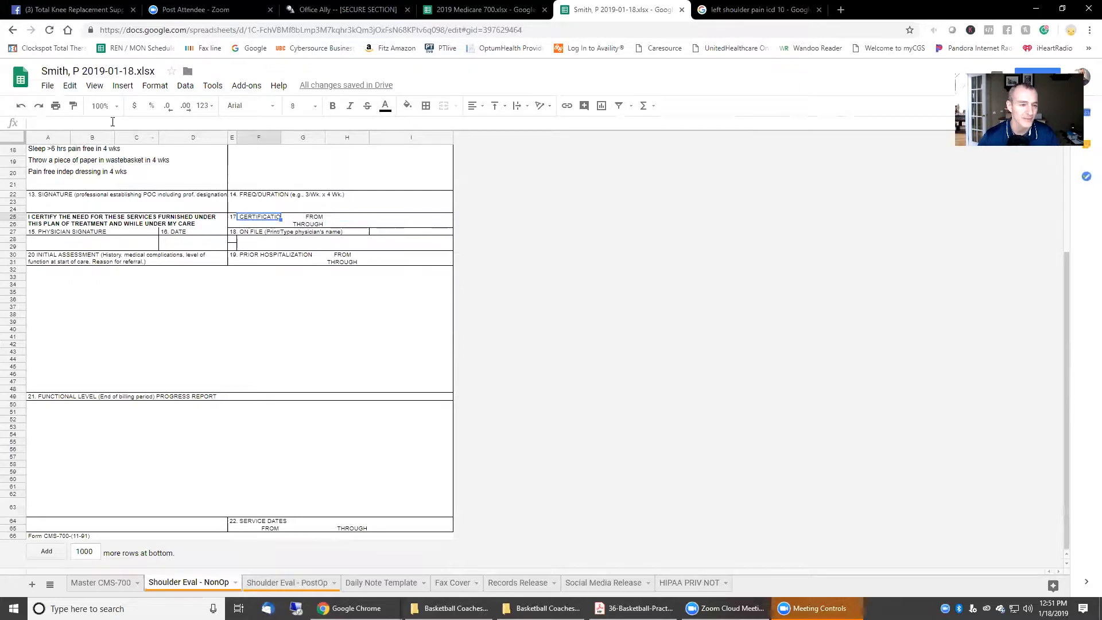
Step: Start a new conditional formatting rule for H25 with a yellow fill and no text colour
{"action": "left_click", "coordinate": [227, 220]}
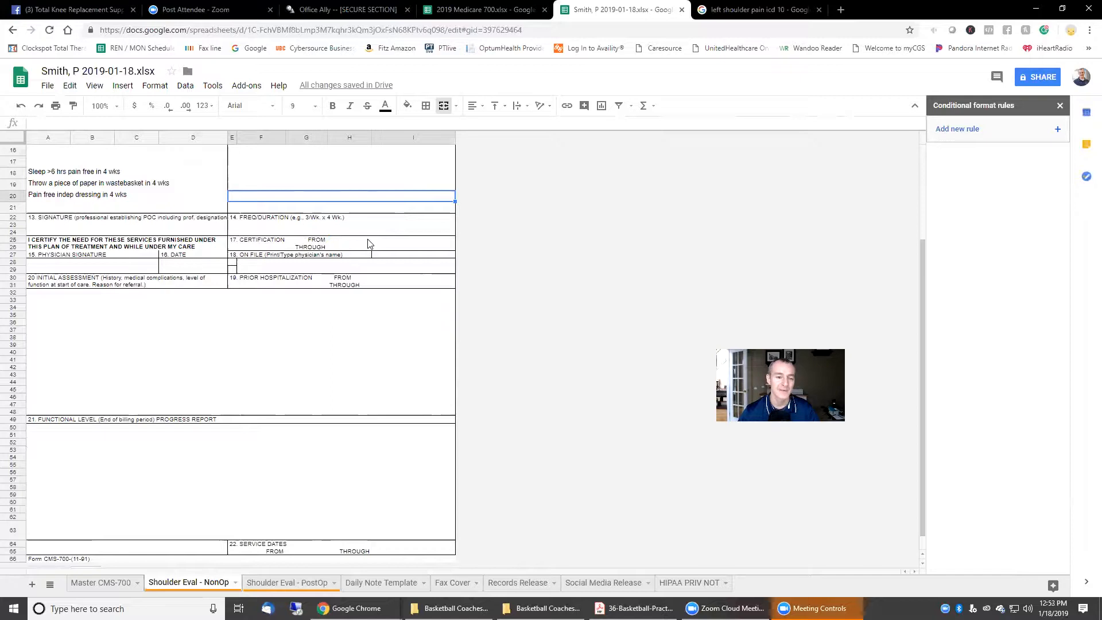
{"action": "left_click", "coordinate": [334, 246]}
{"action": "left_click", "coordinate": [340, 239]}
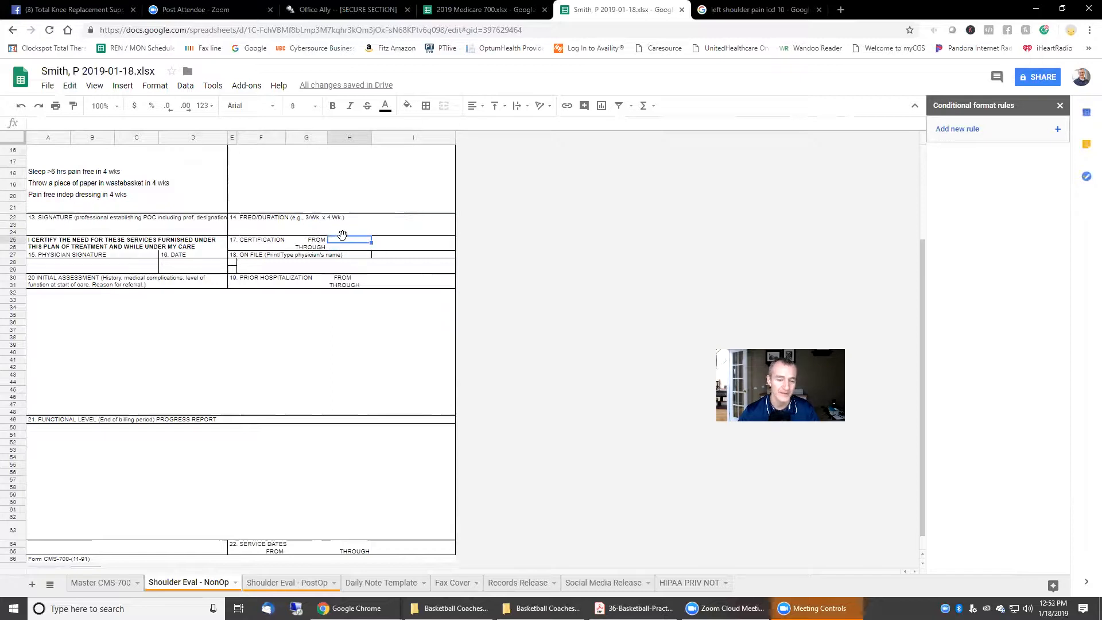
{"action": "left_click", "coordinate": [953, 131]}
{"action": "left_click", "coordinate": [943, 177]}
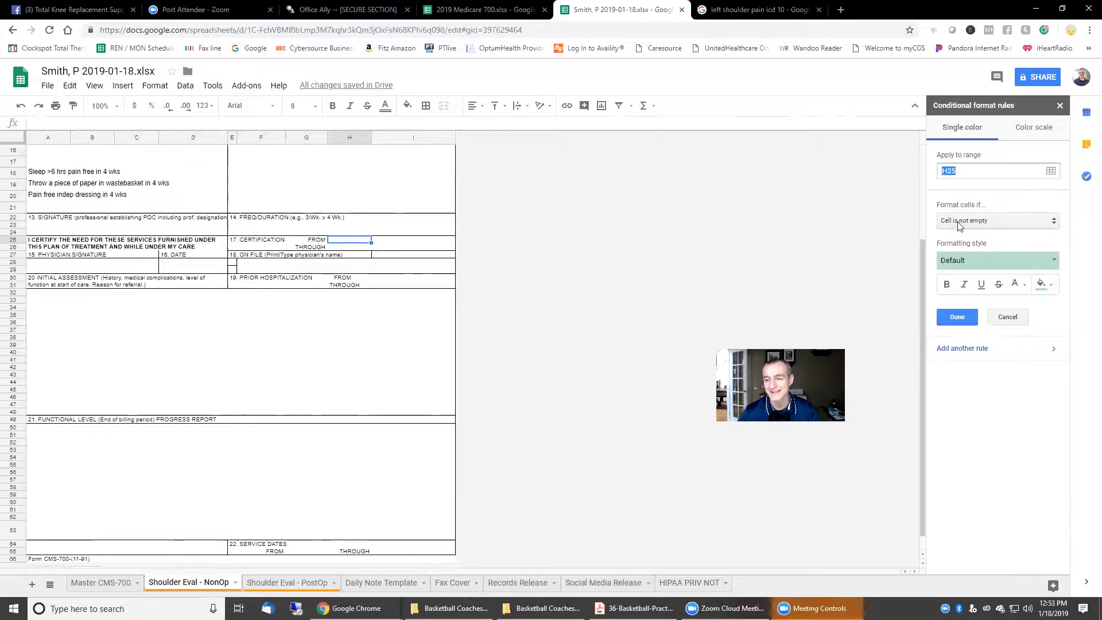
{"action": "left_click", "coordinate": [1042, 284]}
{"action": "left_click", "coordinate": [1015, 284]}
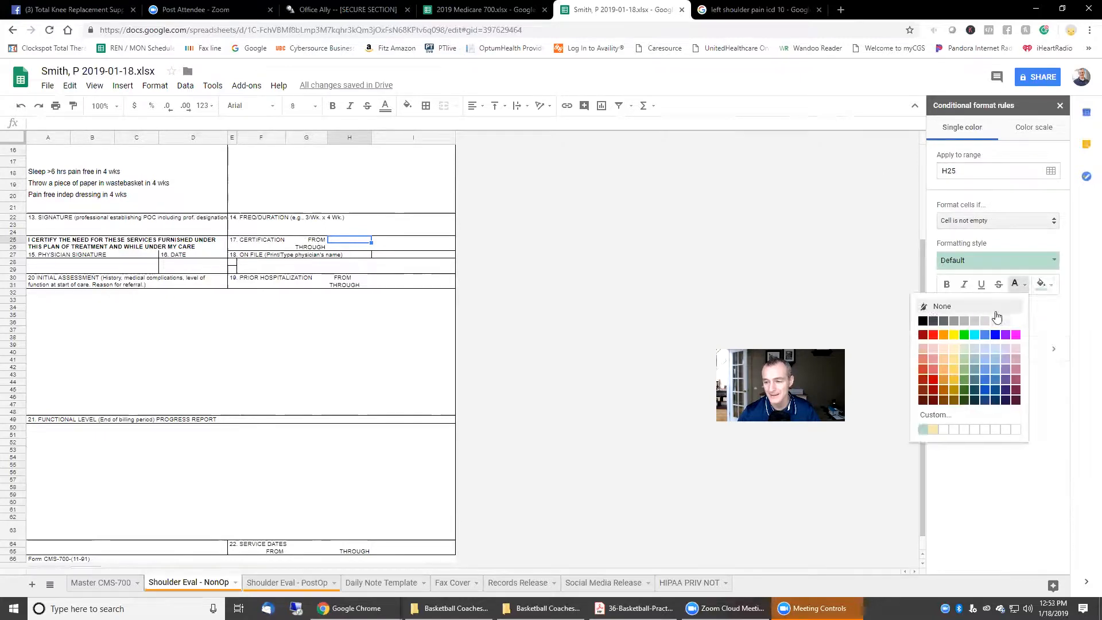
{"action": "left_click", "coordinate": [954, 335]}
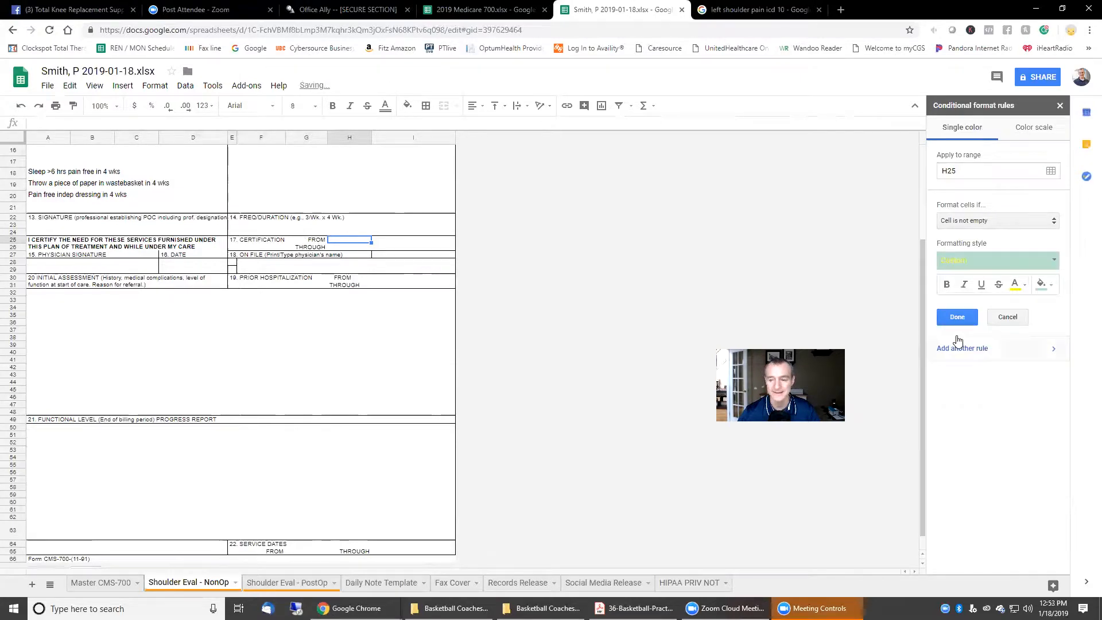
{"action": "left_click", "coordinate": [1016, 287]}
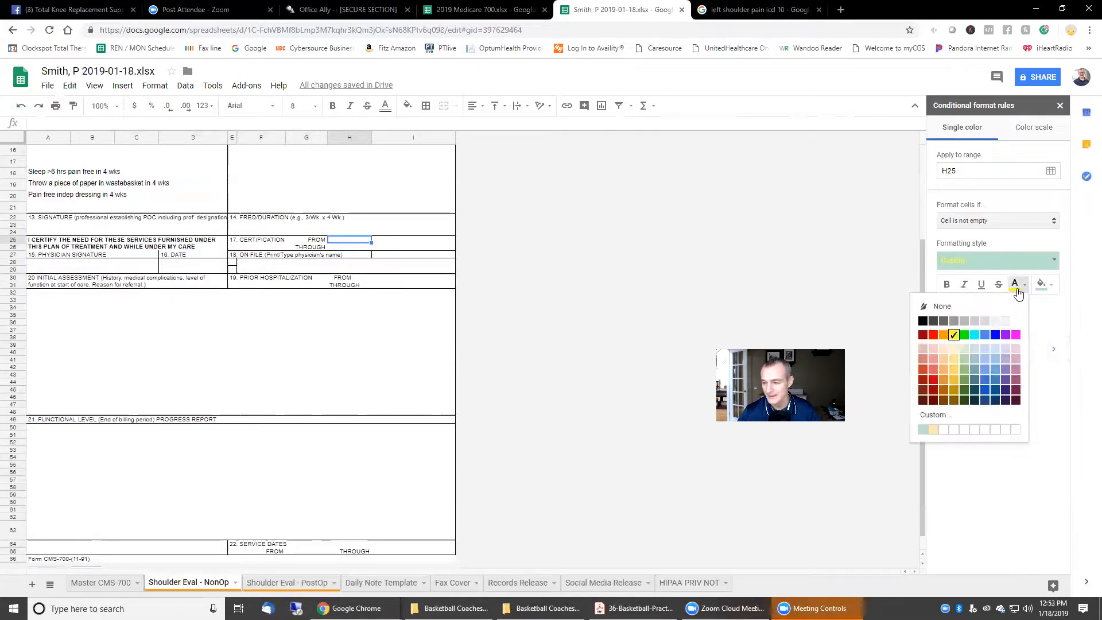
{"action": "left_click", "coordinate": [940, 306]}
{"action": "left_click", "coordinate": [1042, 284]}
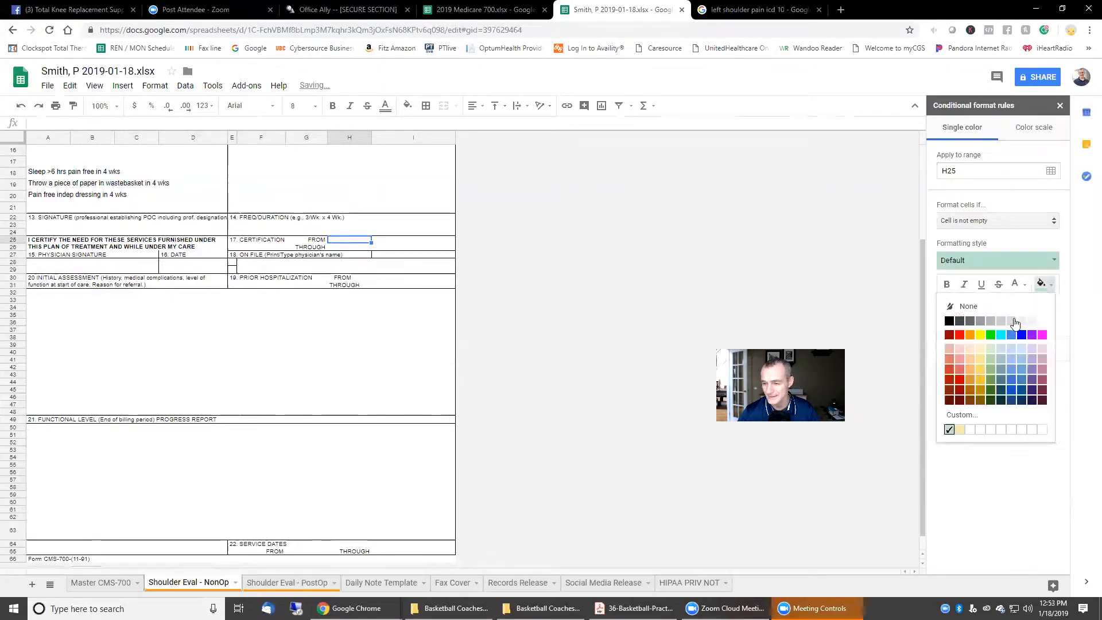
{"action": "left_click", "coordinate": [980, 335]}
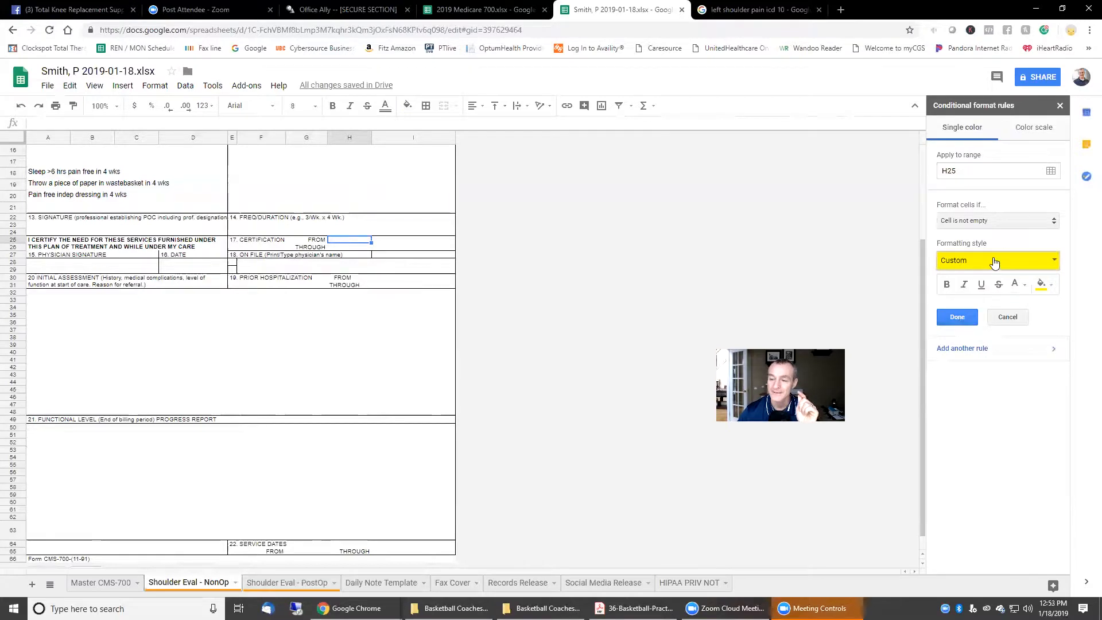
Step: Make the H25 rule trigger on 'Cell is empty' and save it
{"action": "left_click", "coordinate": [1004, 222]}
{"action": "left_click", "coordinate": [1003, 206]}
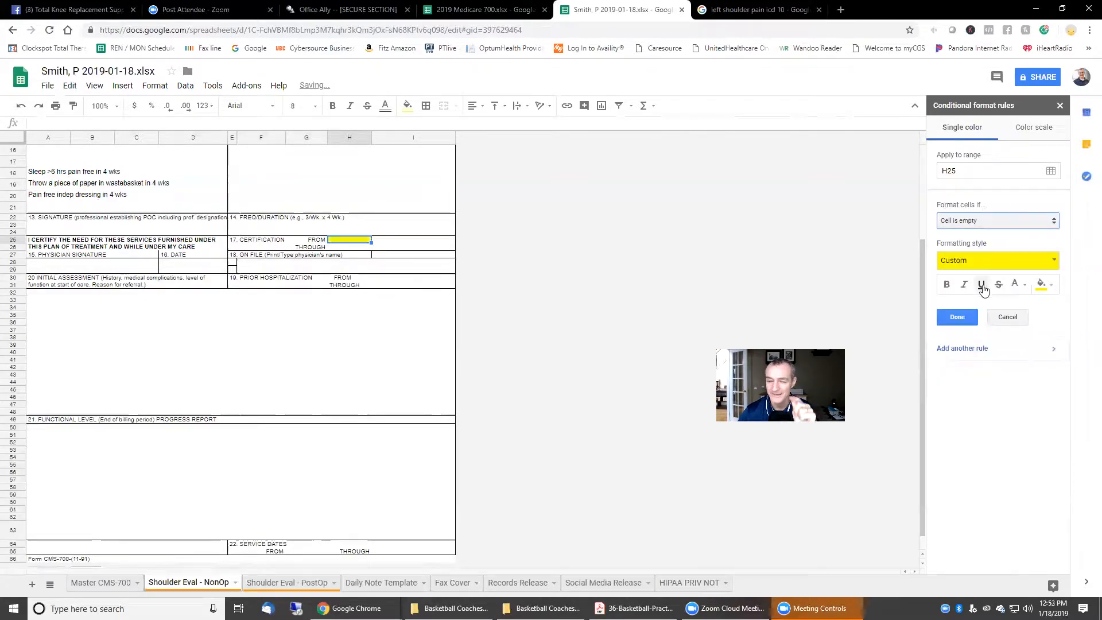
{"action": "left_click", "coordinate": [957, 317]}
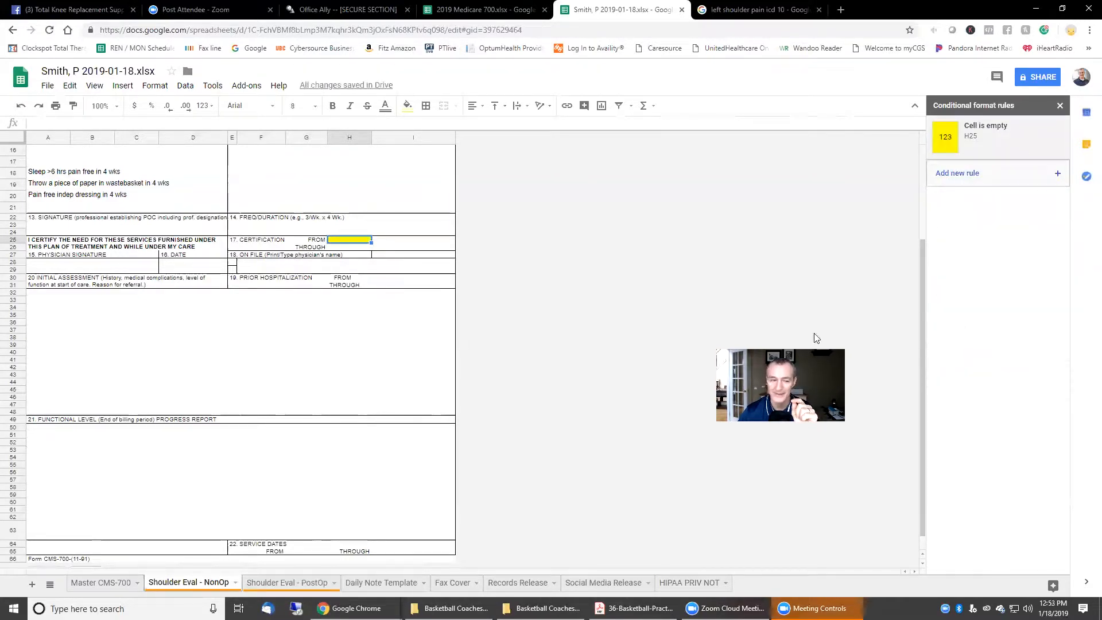
{"action": "left_click", "coordinate": [442, 373]}
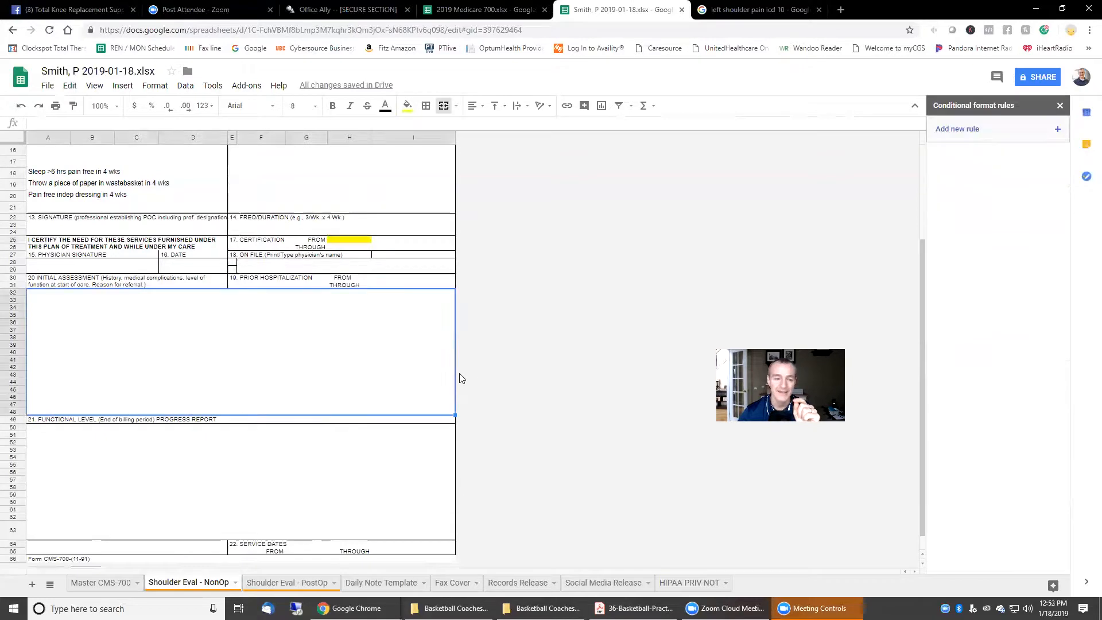
{"action": "left_click", "coordinate": [347, 240]}
Step: Enter 1/18/19 in H25, then delete it to confirm the yellow highlight returns
{"action": "type", "text": "1/18/1"}
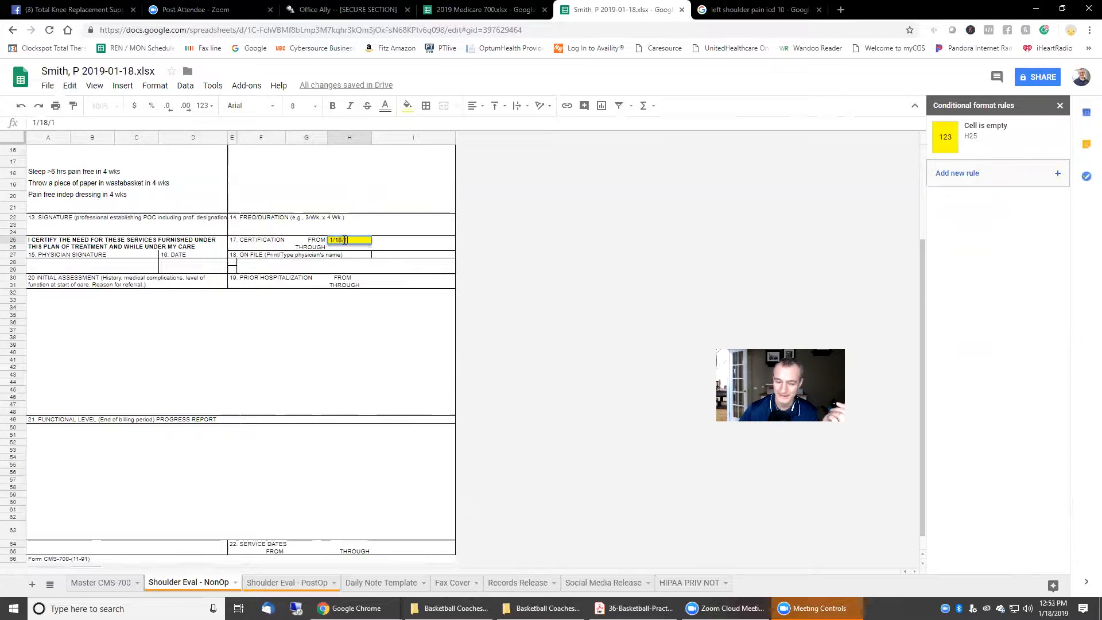
{"action": "type", "text": "9"}
{"action": "key", "text": "Return"}
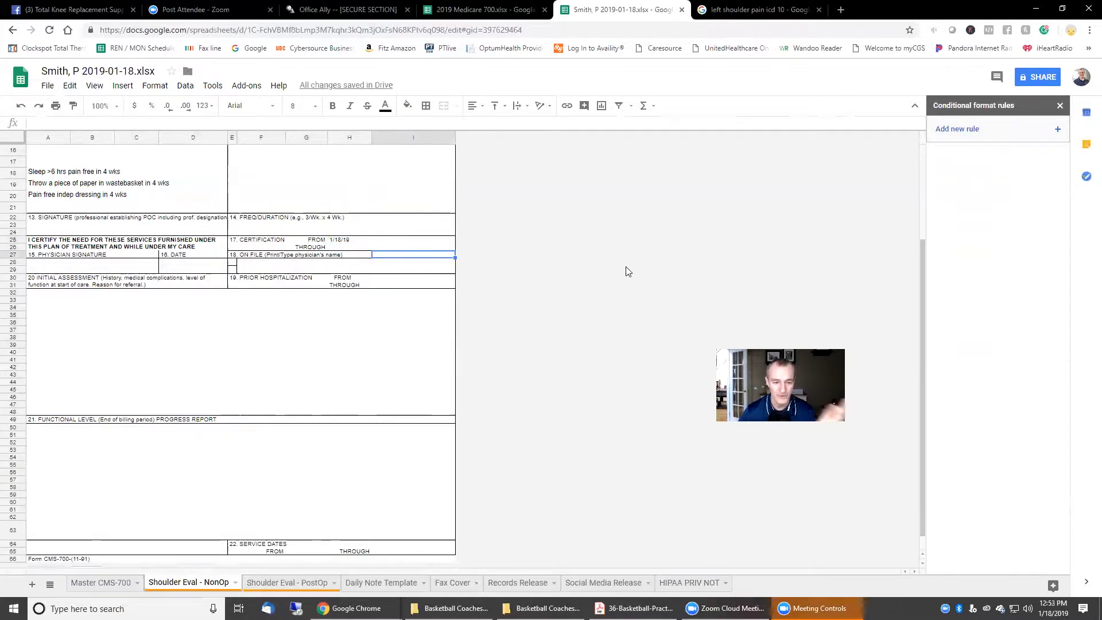
{"action": "left_click", "coordinate": [340, 240]}
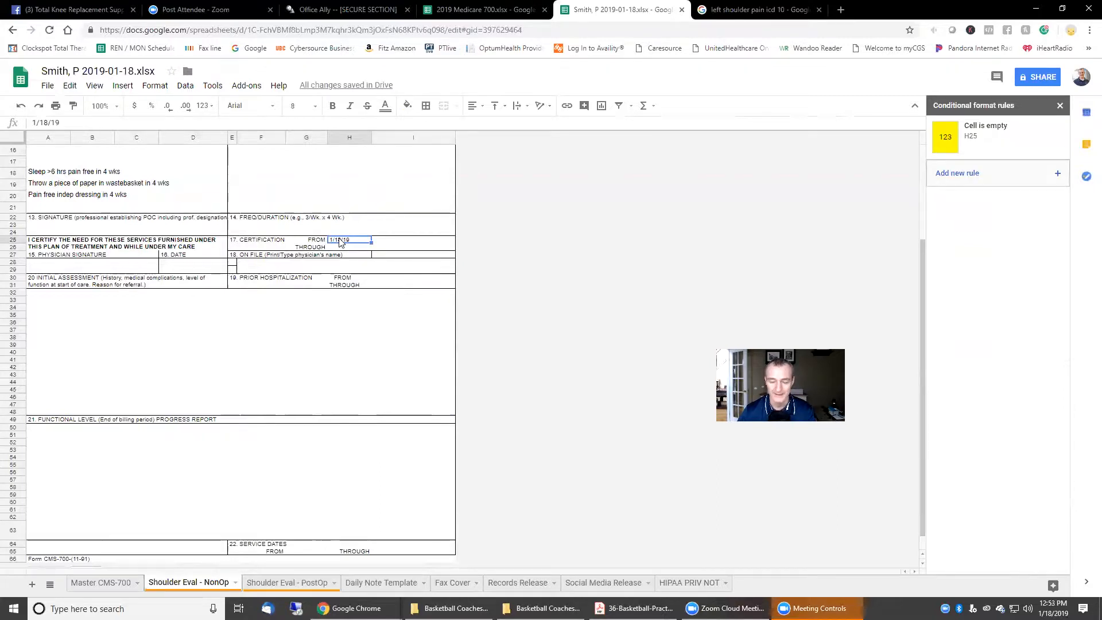
{"action": "key", "text": "Delete"}
{"action": "left_click", "coordinate": [396, 264]}
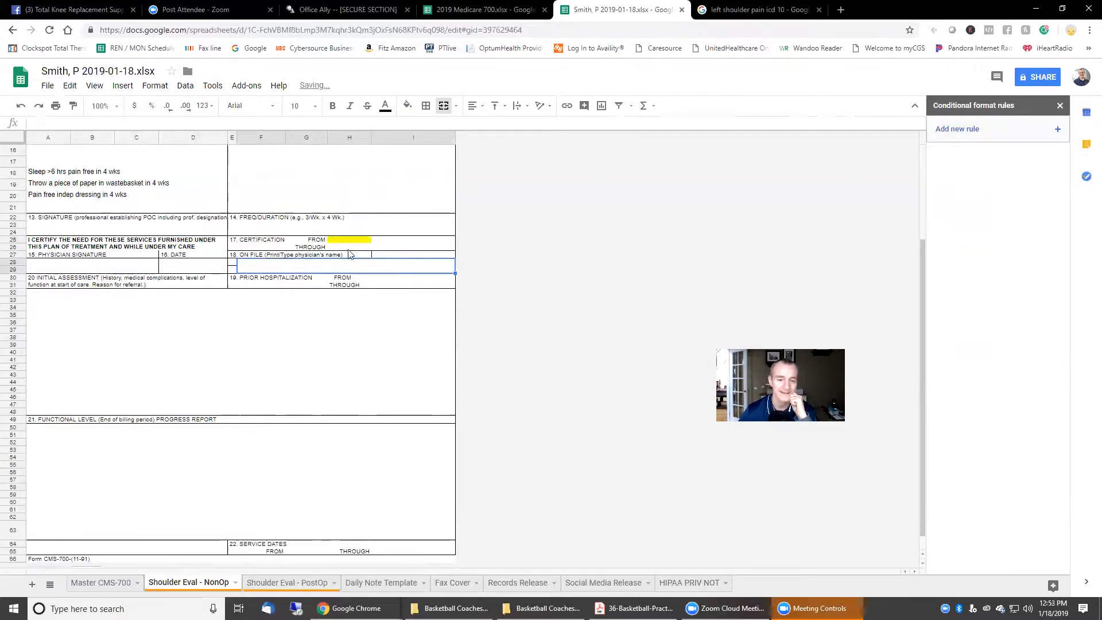
Step: Start a new conditional formatting rule for the THROUGH date cell H26
{"action": "left_click", "coordinate": [346, 248]}
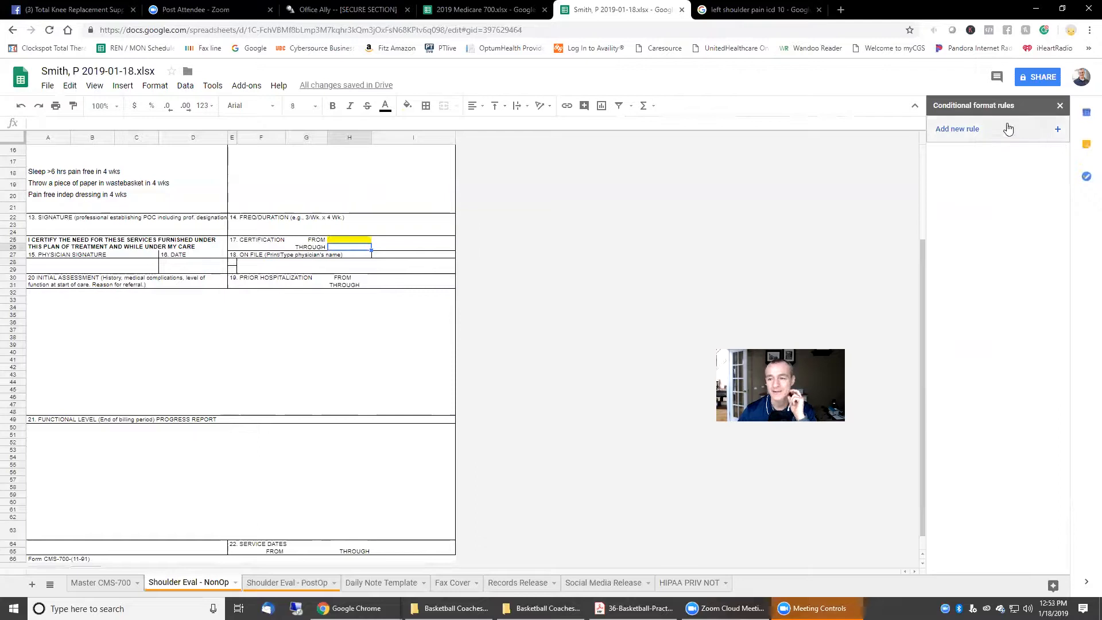
{"action": "left_click", "coordinate": [979, 130]}
{"action": "left_click", "coordinate": [984, 222]}
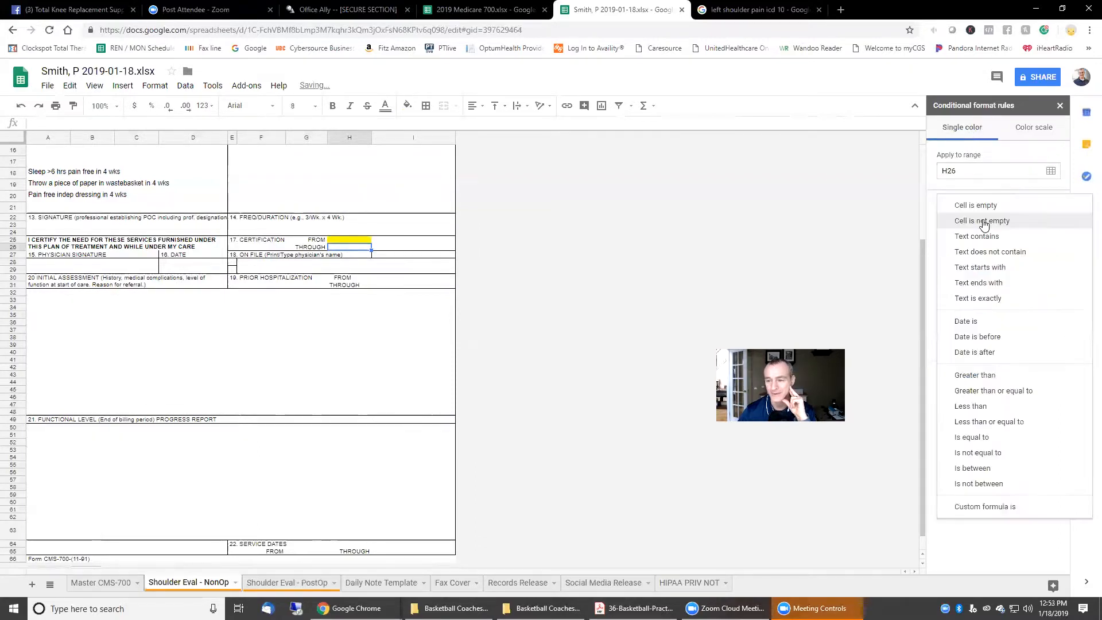
Step: Set the H26 rule to 'Cell is empty' with an orange fill and save it
{"action": "left_click", "coordinate": [1015, 207]}
{"action": "left_click", "coordinate": [1046, 287]}
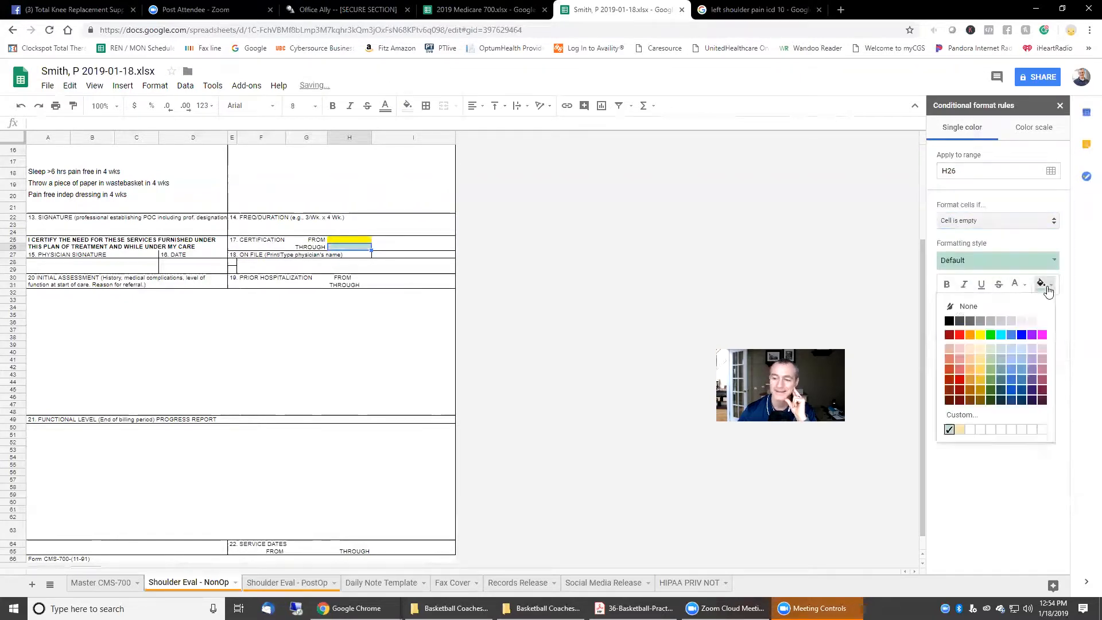
{"action": "left_click", "coordinate": [981, 335]}
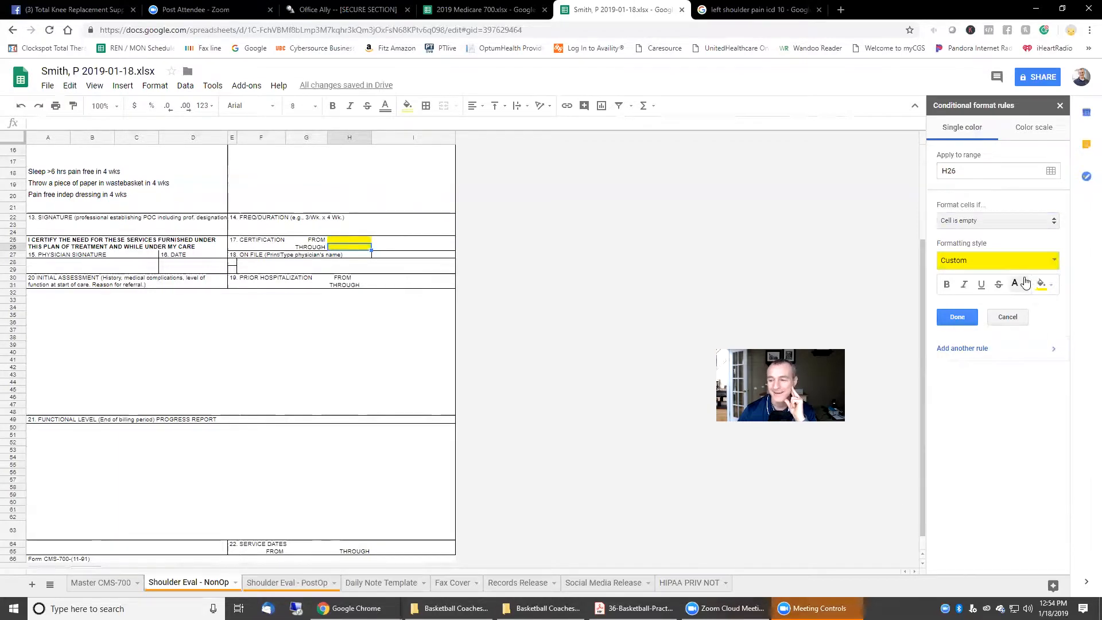
{"action": "left_click", "coordinate": [1046, 287]}
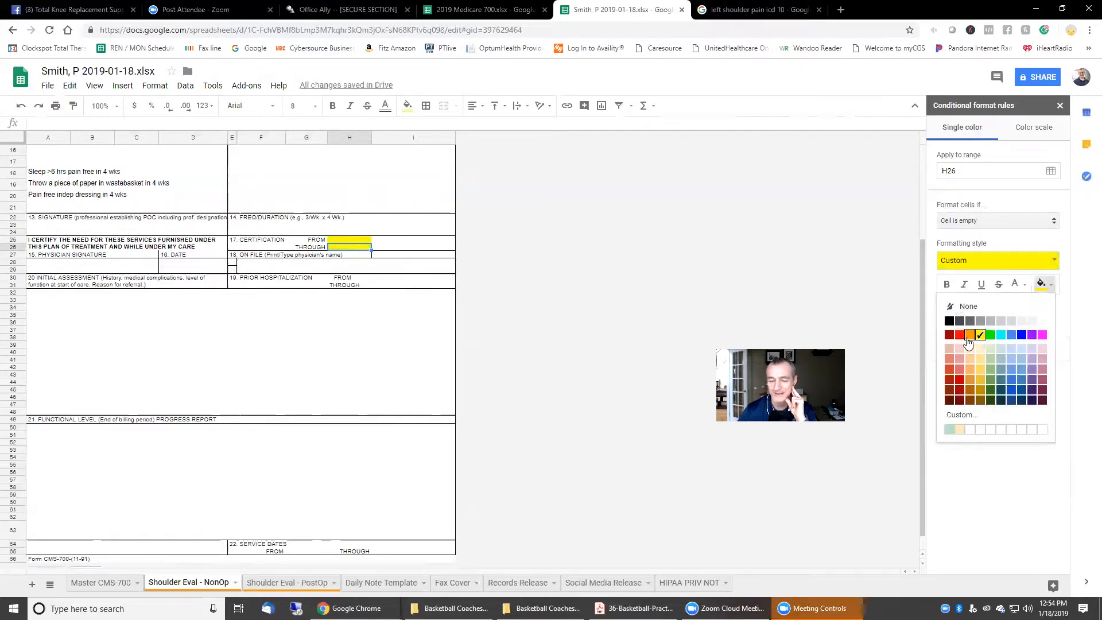
{"action": "left_click", "coordinate": [970, 335]}
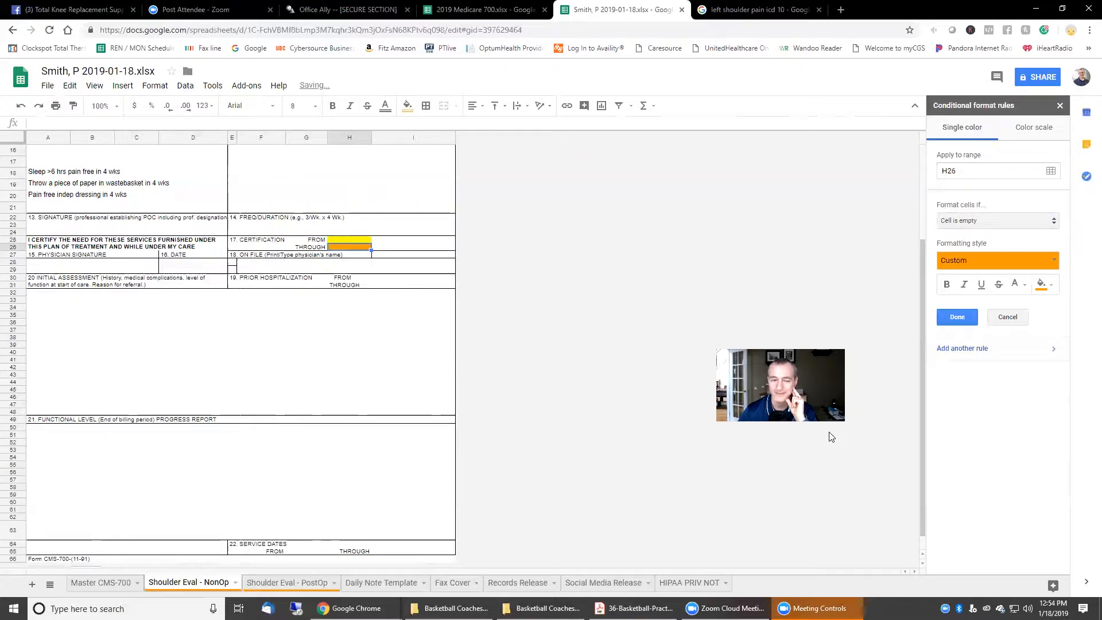
{"action": "left_click", "coordinate": [958, 317]}
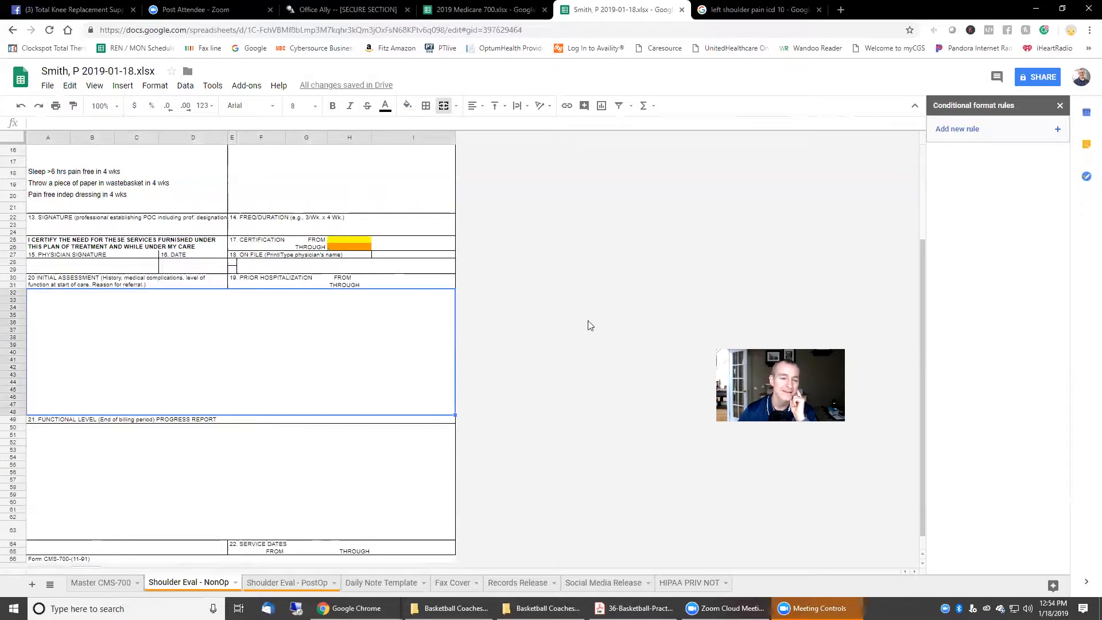
Step: Enter the certification dates 8/1 and 2/18/19 in H25 and H26
{"action": "left_click", "coordinate": [349, 240]}
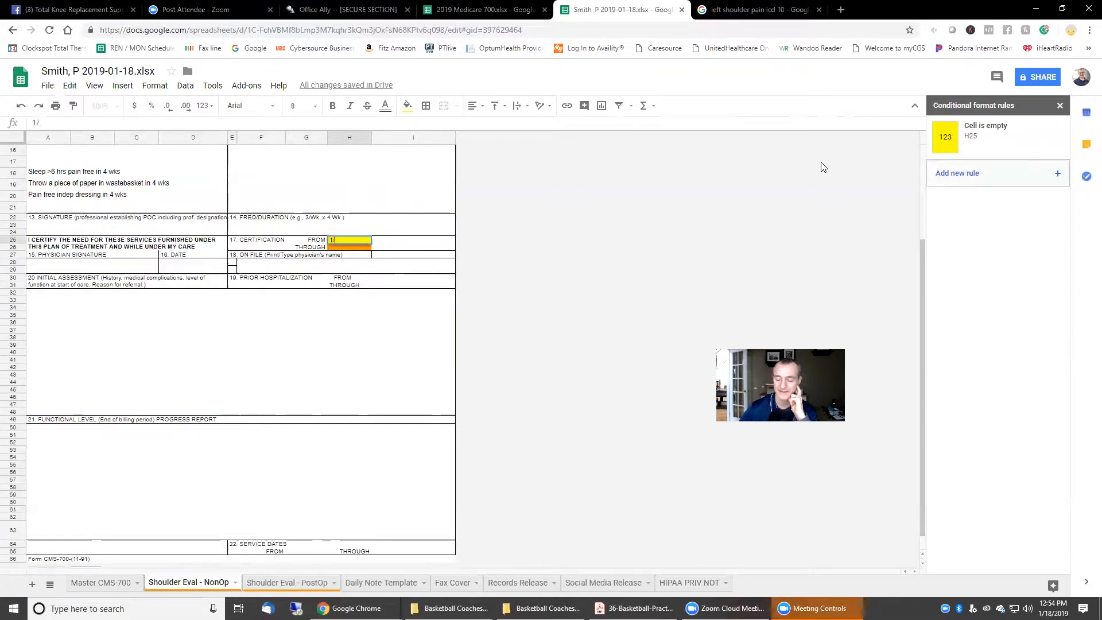
{"action": "type", "text": "8/19"}
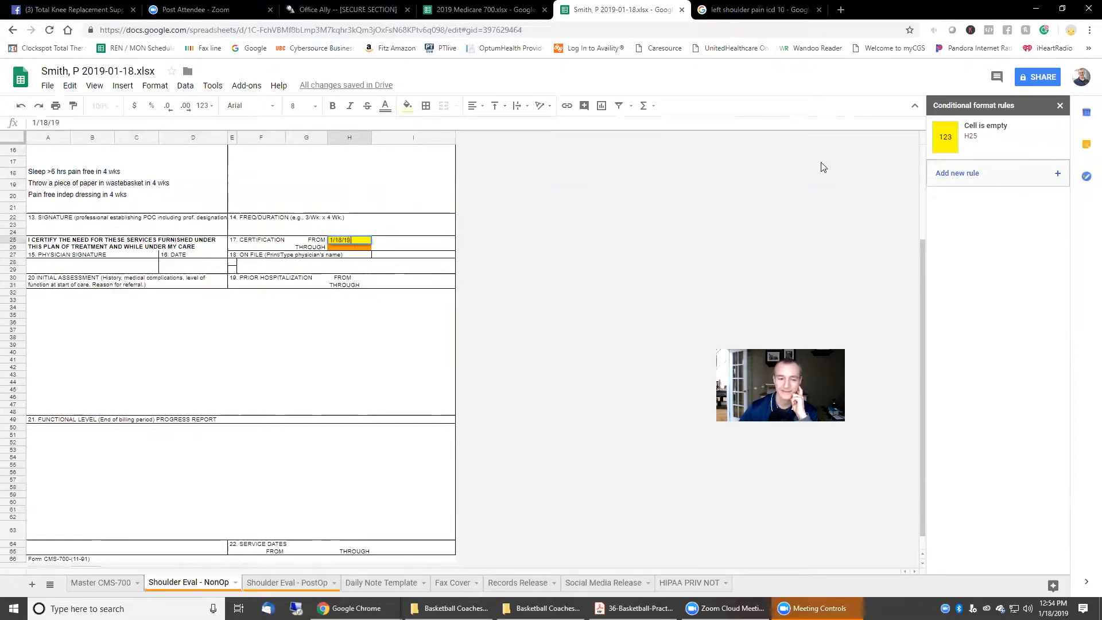
{"action": "key", "text": "Return"}
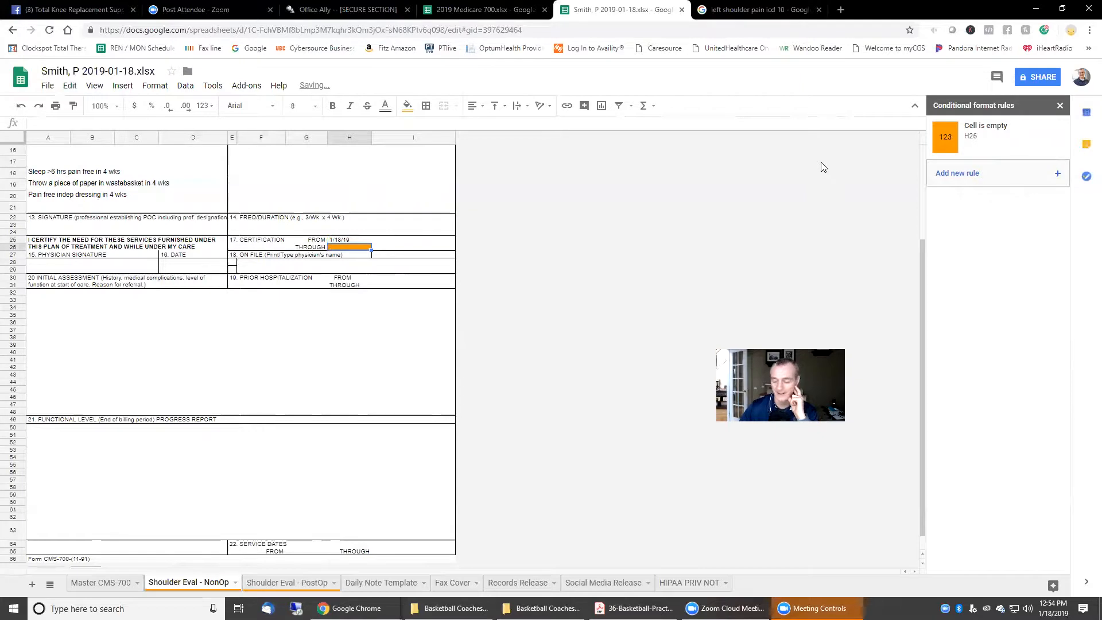
{"action": "type", "text": "2"}
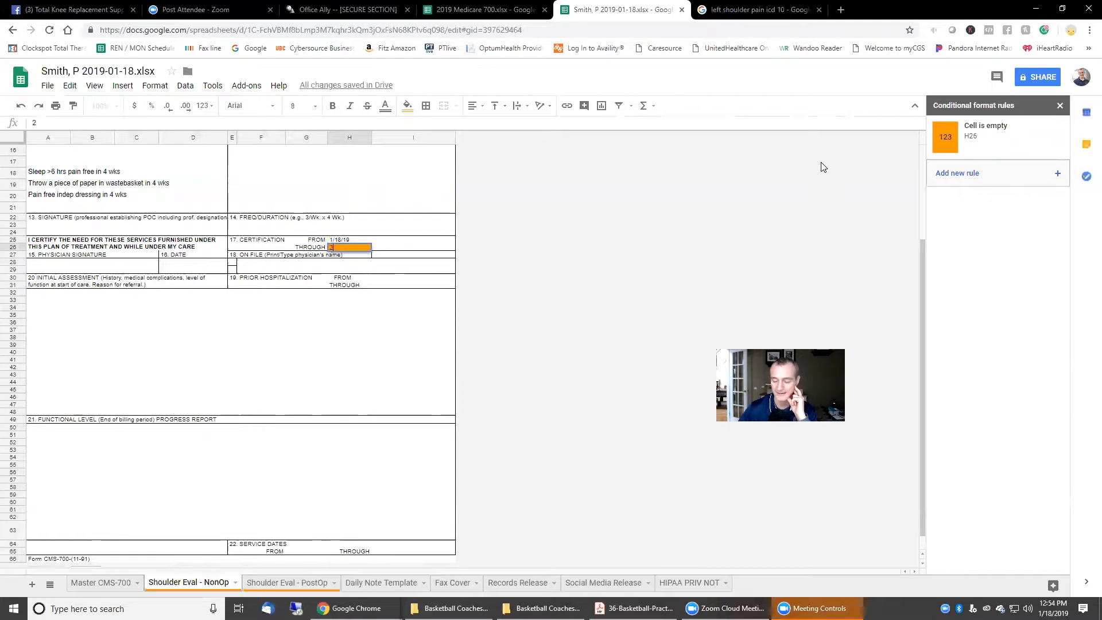
{"action": "type", "text": "/18/19"}
{"action": "key", "text": "Return"}
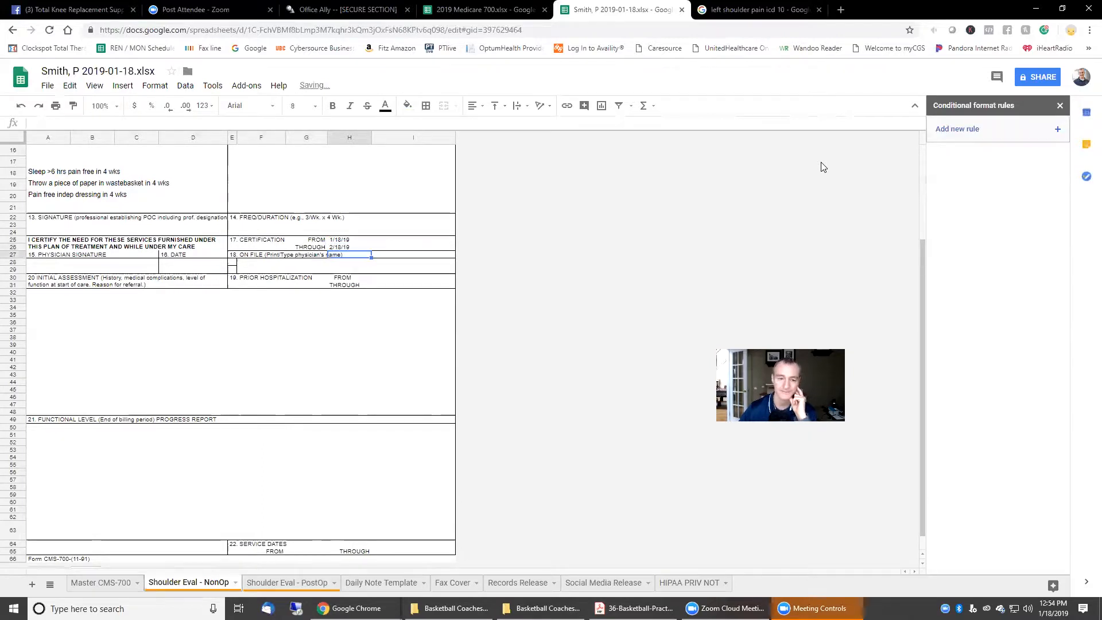
Step: Clear the certification date again and select the patient last name cell A5
{"action": "scroll", "coordinate": [606, 301], "scroll_direction": "up", "scroll_amount": 5}
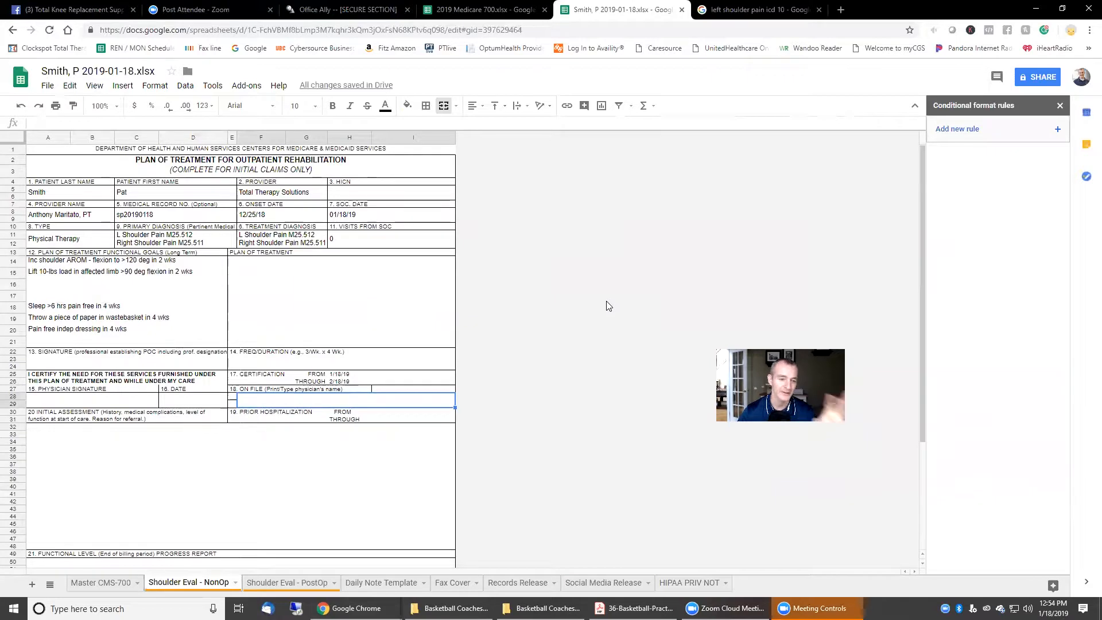
{"action": "scroll", "coordinate": [603, 305], "scroll_direction": "down", "scroll_amount": 2}
{"action": "left_click", "coordinate": [338, 310]}
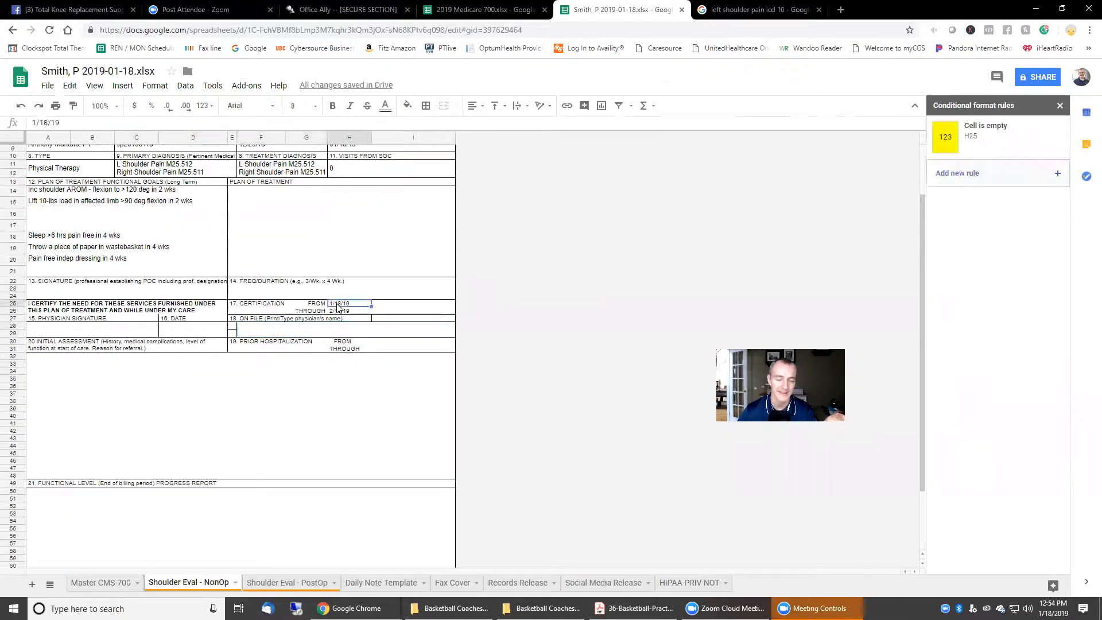
{"action": "key", "text": "BackSpace"}
{"action": "key", "text": "Return"}
{"action": "scroll", "coordinate": [58, 264], "scroll_direction": "up", "scroll_amount": 2}
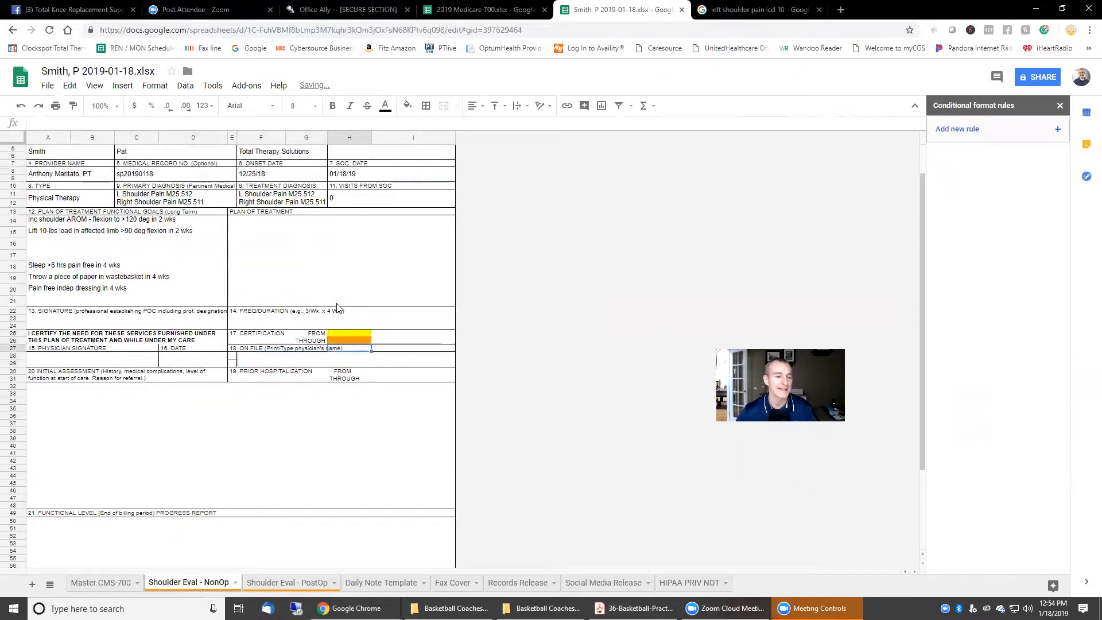
{"action": "left_click", "coordinate": [63, 197]}
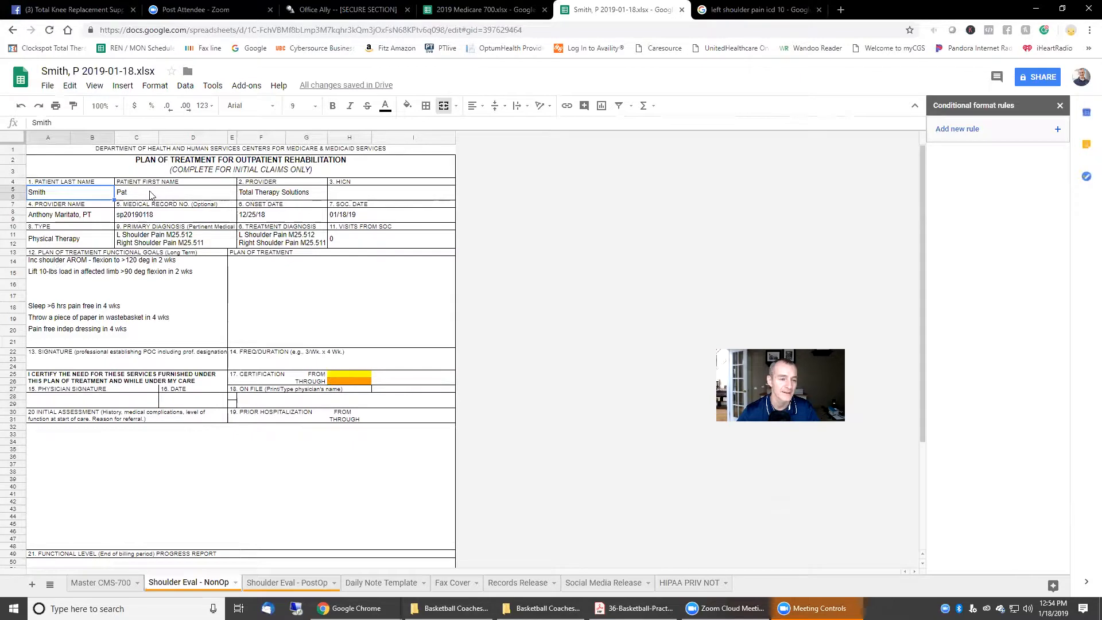
Step: Add a yellow 'Cell is empty' rule for A5:B6, then undo it
{"action": "left_click", "coordinate": [956, 129]}
{"action": "left_click", "coordinate": [987, 222]}
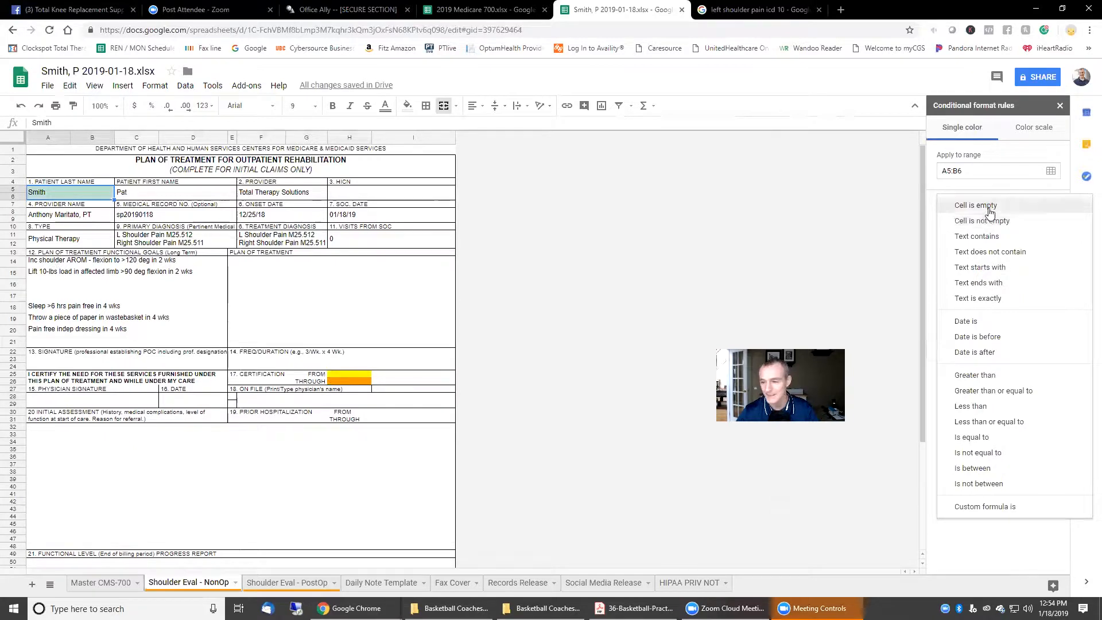
{"action": "left_click", "coordinate": [1018, 213]}
{"action": "left_click", "coordinate": [1046, 290]}
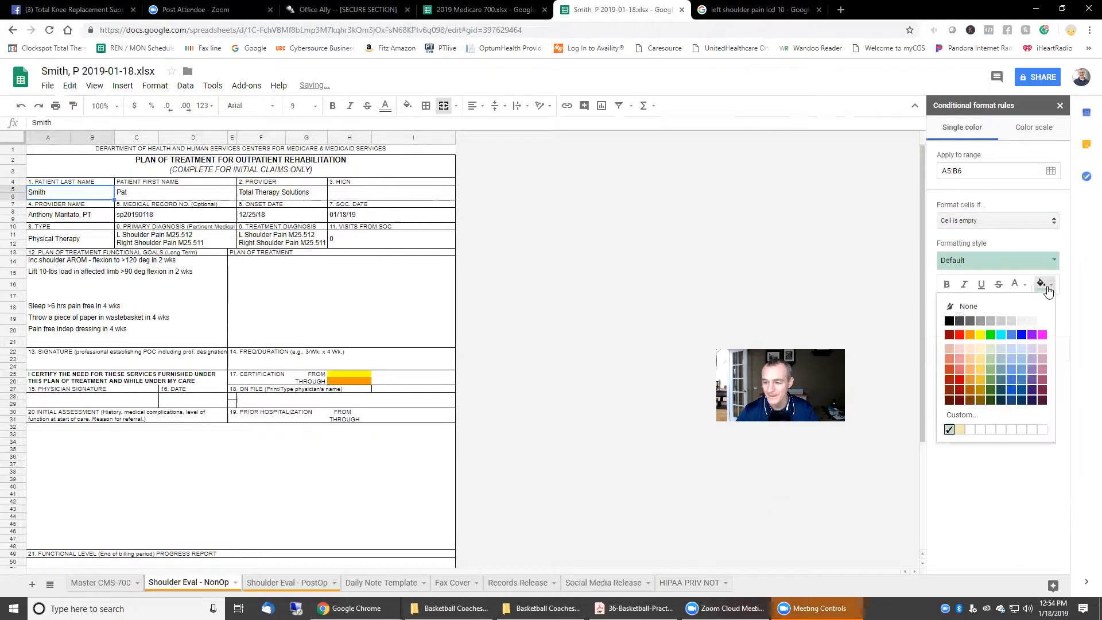
{"action": "left_click", "coordinate": [980, 335]}
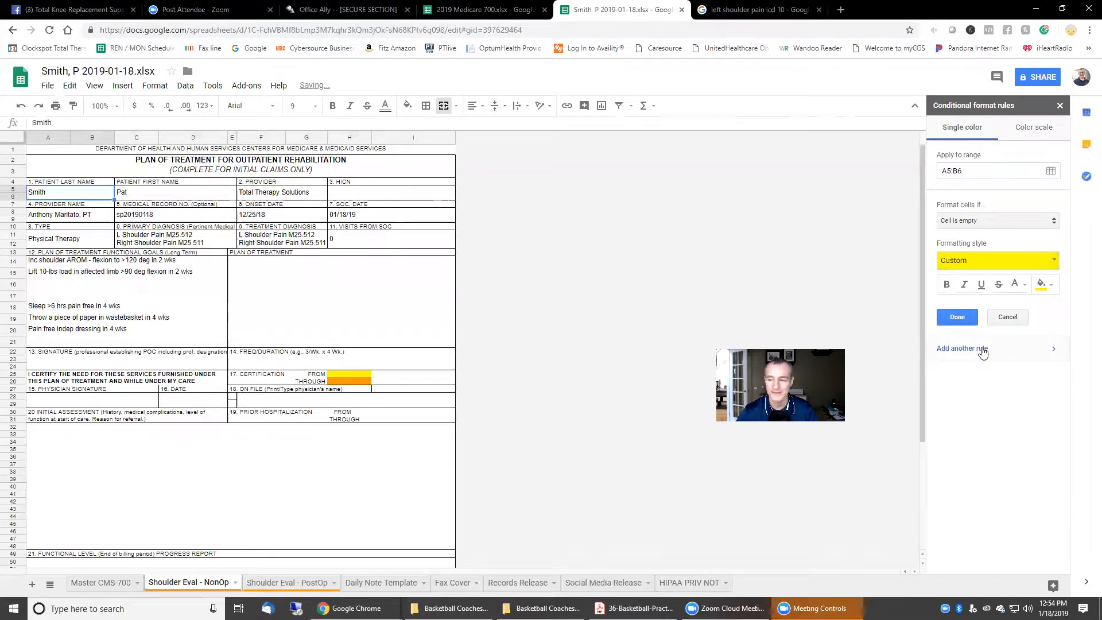
{"action": "left_click", "coordinate": [957, 317]}
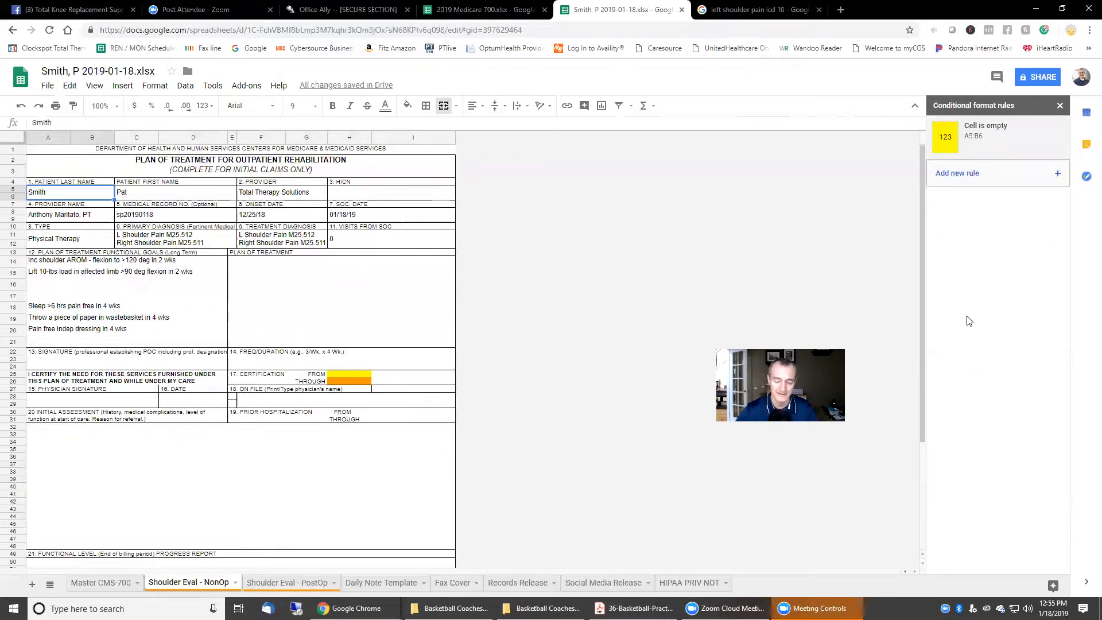
{"action": "key", "text": "ctrl+z"}
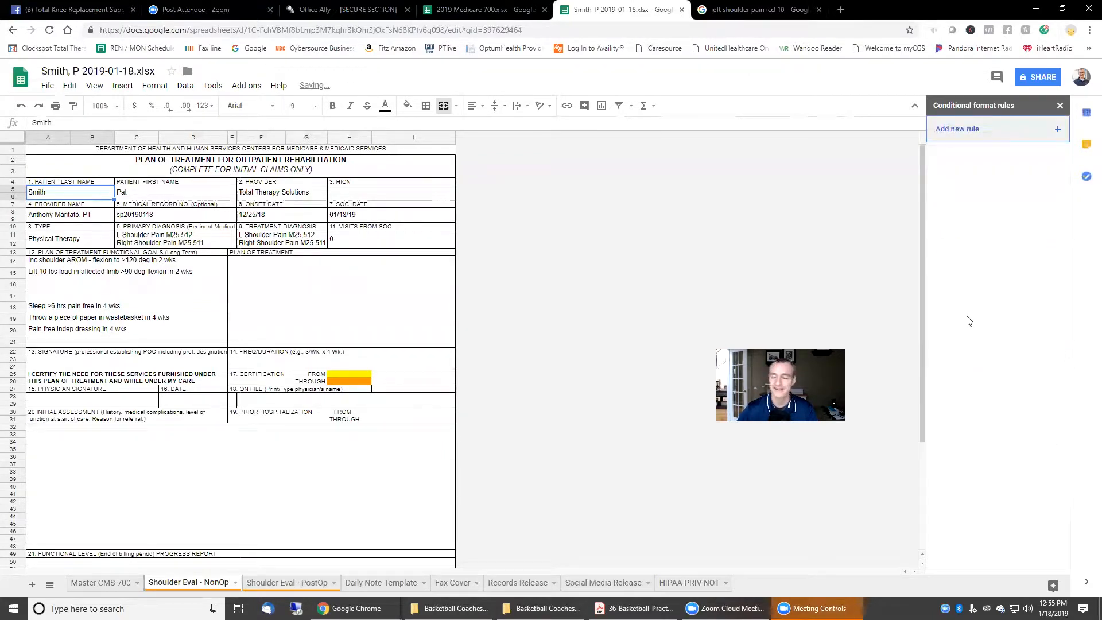
Step: Re-add the yellow empty-cell rule, testing it by clearing and retyping the last name
{"action": "left_click", "coordinate": [963, 134]}
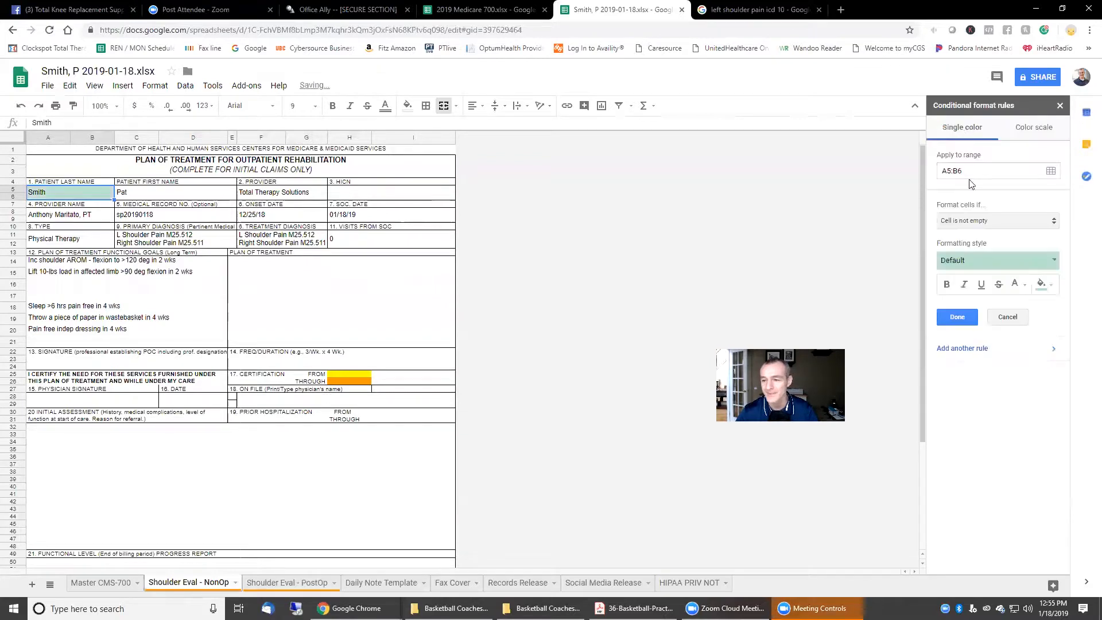
{"action": "left_click", "coordinate": [985, 227]}
{"action": "left_click", "coordinate": [987, 203]}
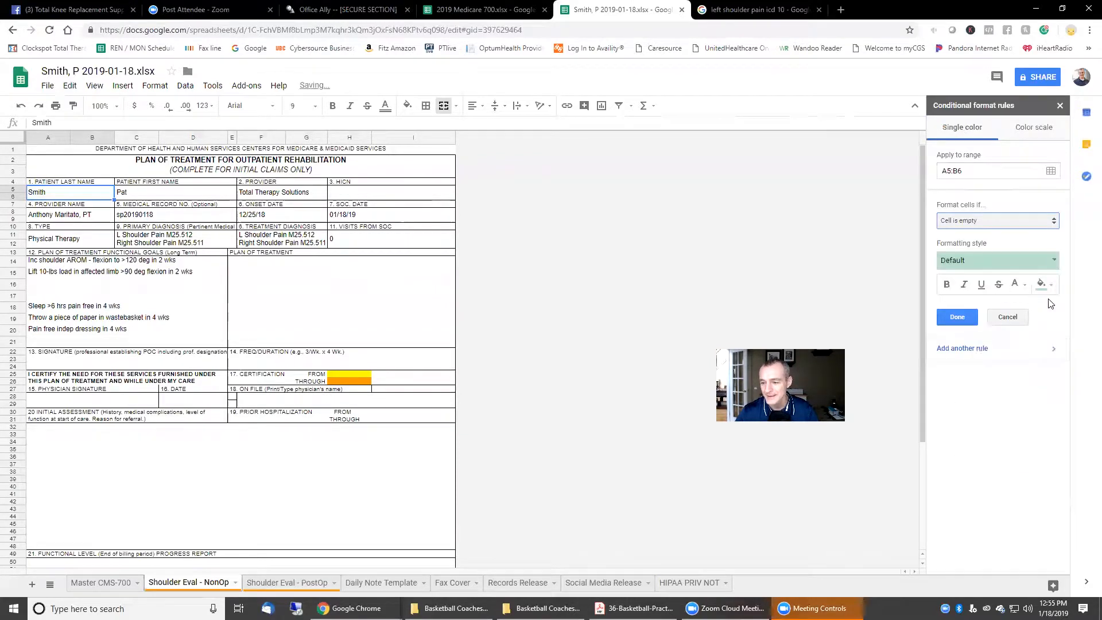
{"action": "left_click", "coordinate": [1043, 284]}
{"action": "left_click", "coordinate": [983, 338]}
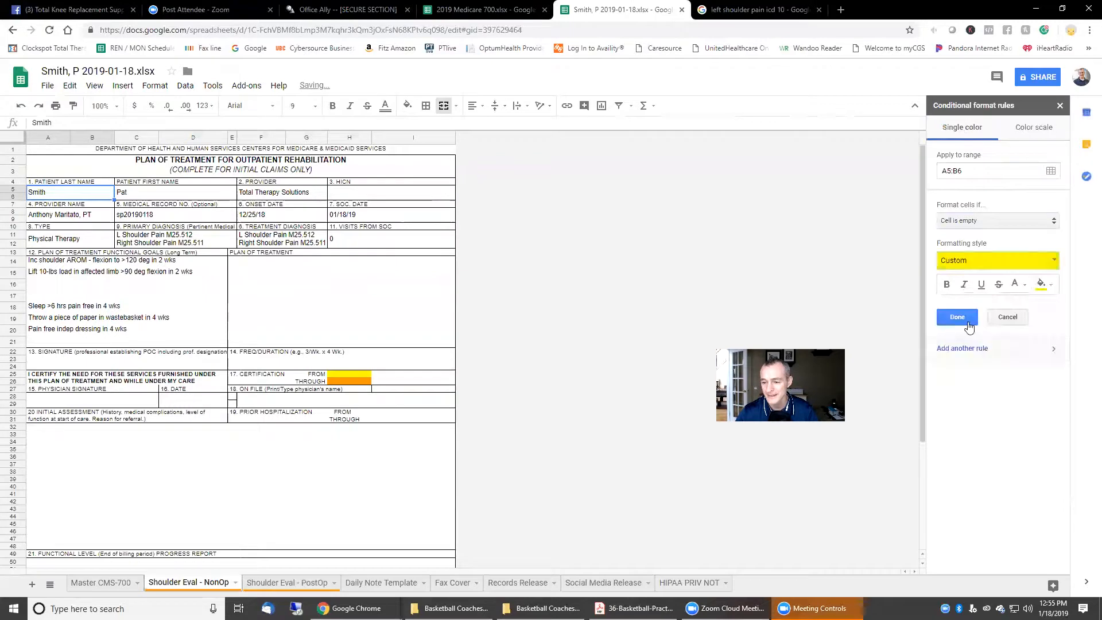
{"action": "left_click", "coordinate": [954, 315]}
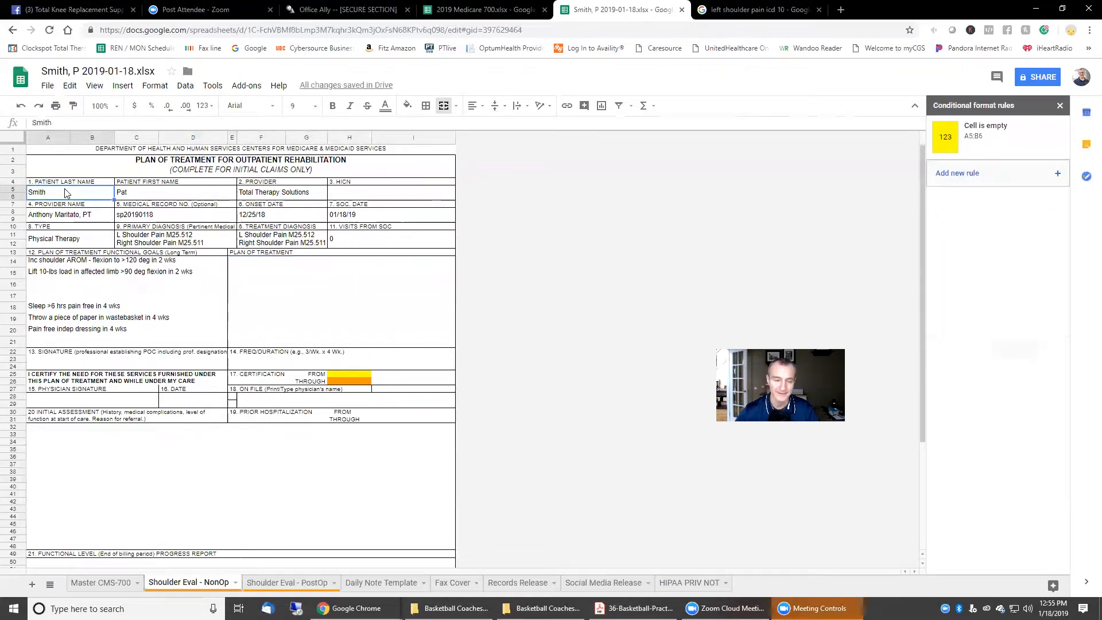
{"action": "key", "text": "Delete"}
{"action": "type", "text": "Smith"}
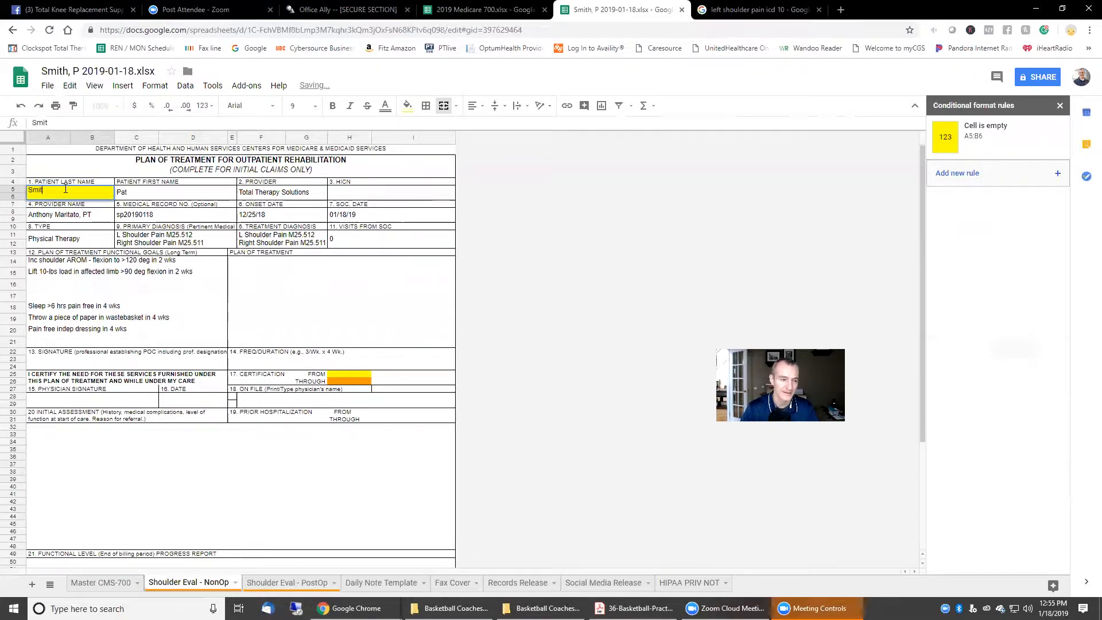
{"action": "left_click", "coordinate": [670, 249]}
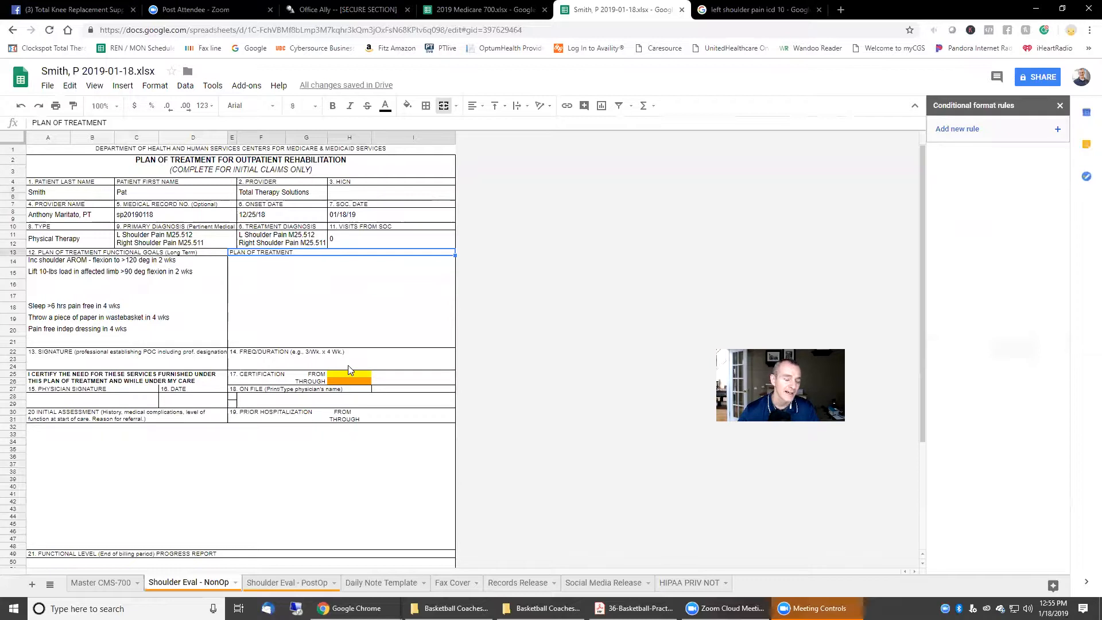
{"action": "left_click", "coordinate": [149, 193]}
{"action": "left_click", "coordinate": [242, 193]}
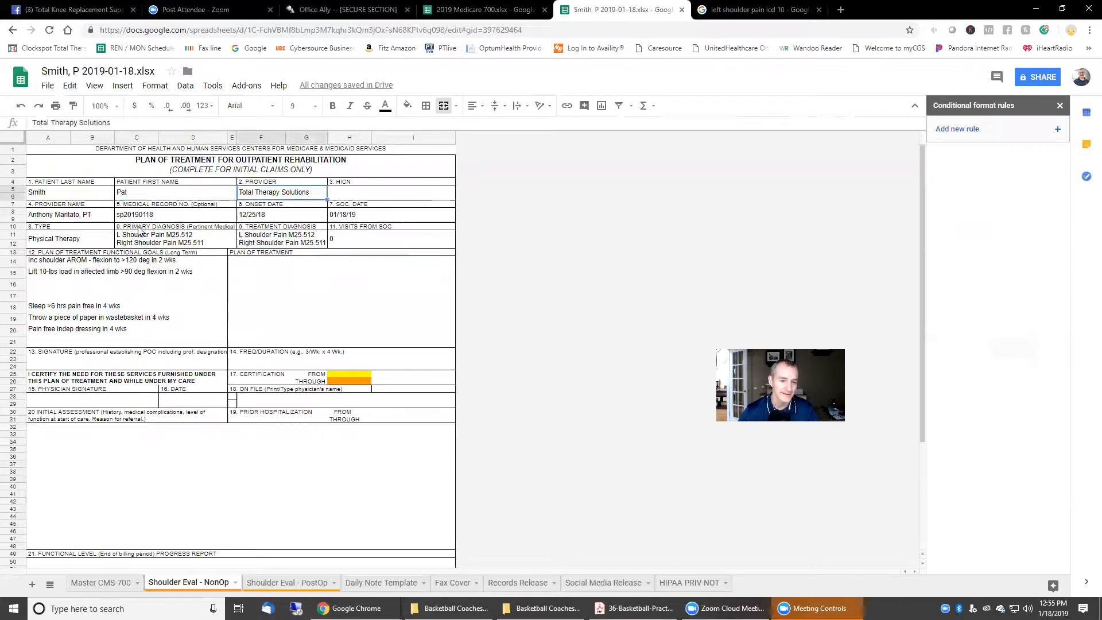
{"action": "left_click", "coordinate": [58, 220]}
{"action": "left_click", "coordinate": [164, 217]}
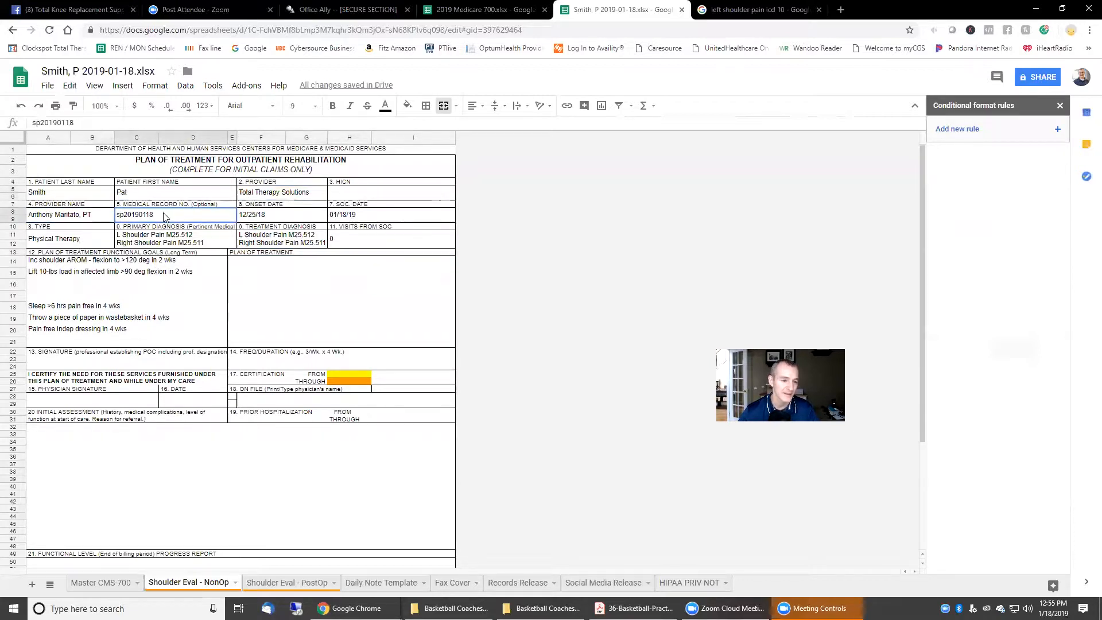
{"action": "left_click", "coordinate": [289, 217]}
{"action": "left_click", "coordinate": [370, 216]}
{"action": "left_click", "coordinate": [88, 245]}
{"action": "left_click", "coordinate": [170, 246]}
{"action": "left_click", "coordinate": [314, 247]}
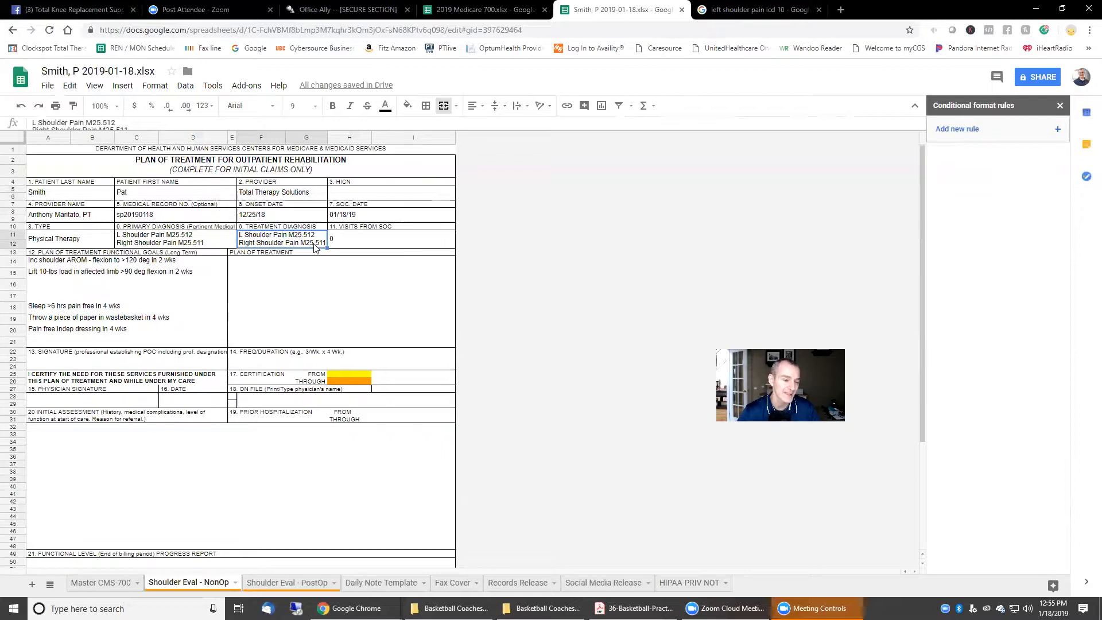
{"action": "left_click_drag", "start_coordinate": [120, 265], "coordinate": [123, 344]}
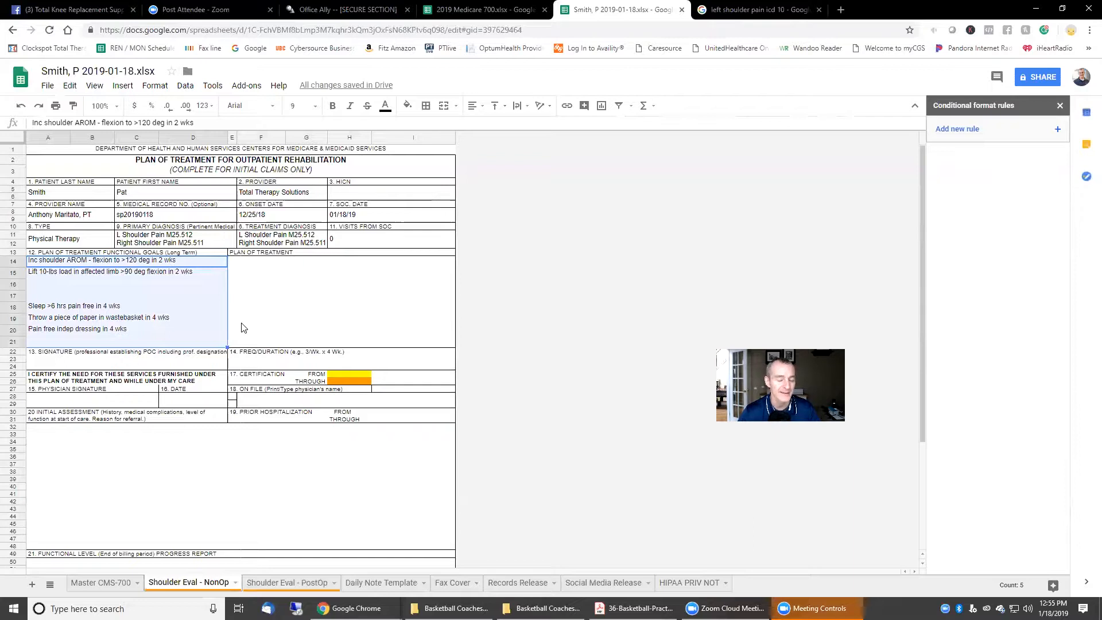
{"action": "left_click", "coordinate": [540, 285]}
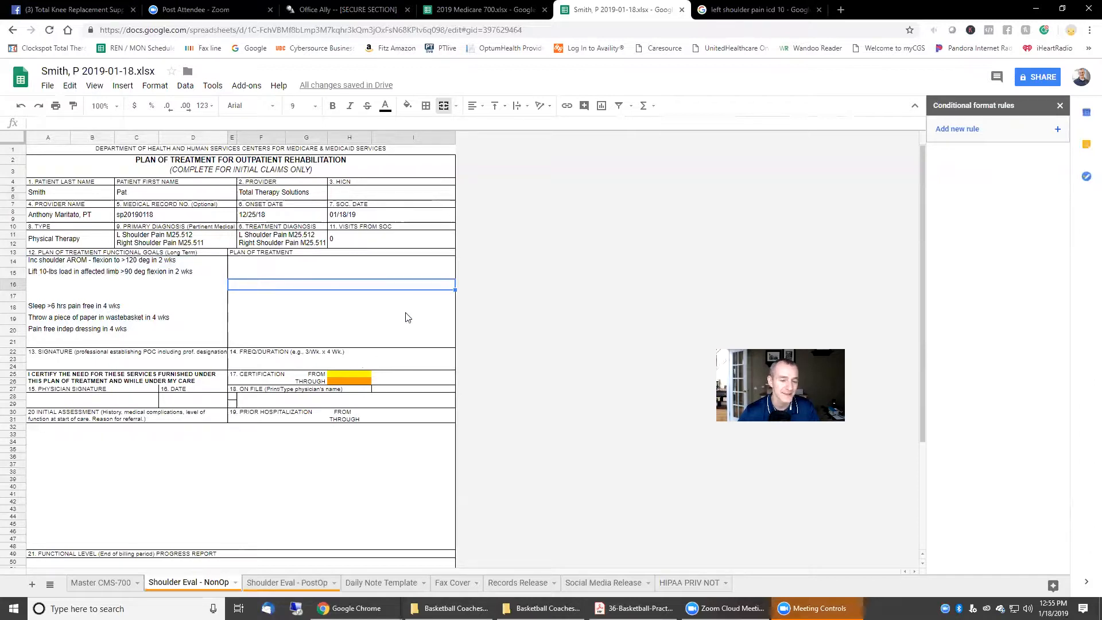
{"action": "scroll", "coordinate": [410, 320], "scroll_direction": "down", "scroll_amount": 3}
{"action": "scroll", "coordinate": [410, 320], "scroll_direction": "up", "scroll_amount": 3}
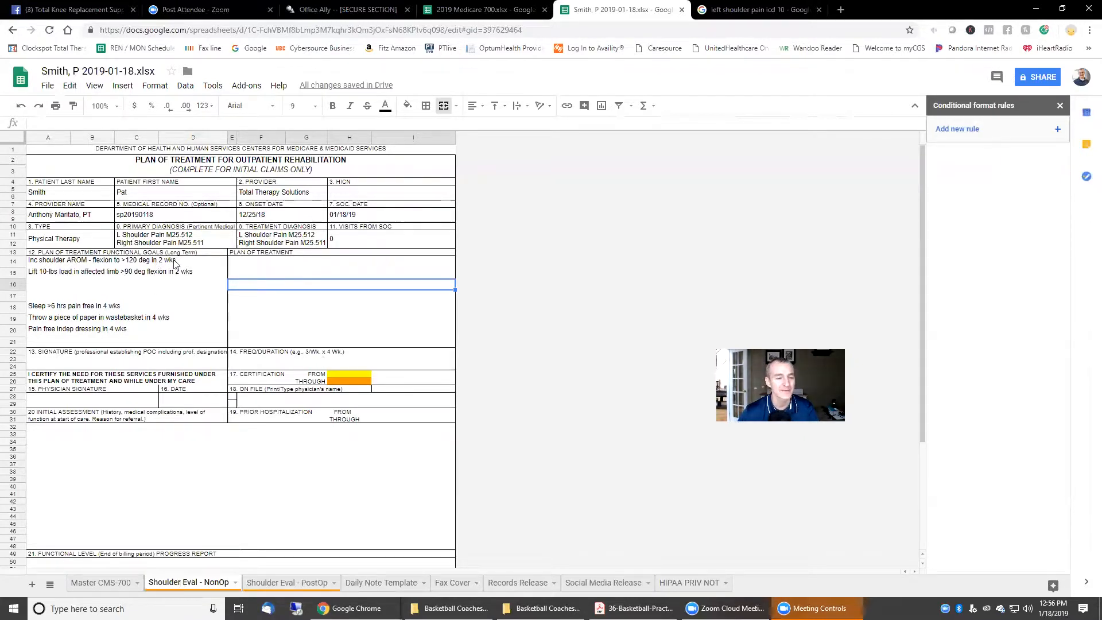
{"action": "left_click", "coordinate": [156, 240]}
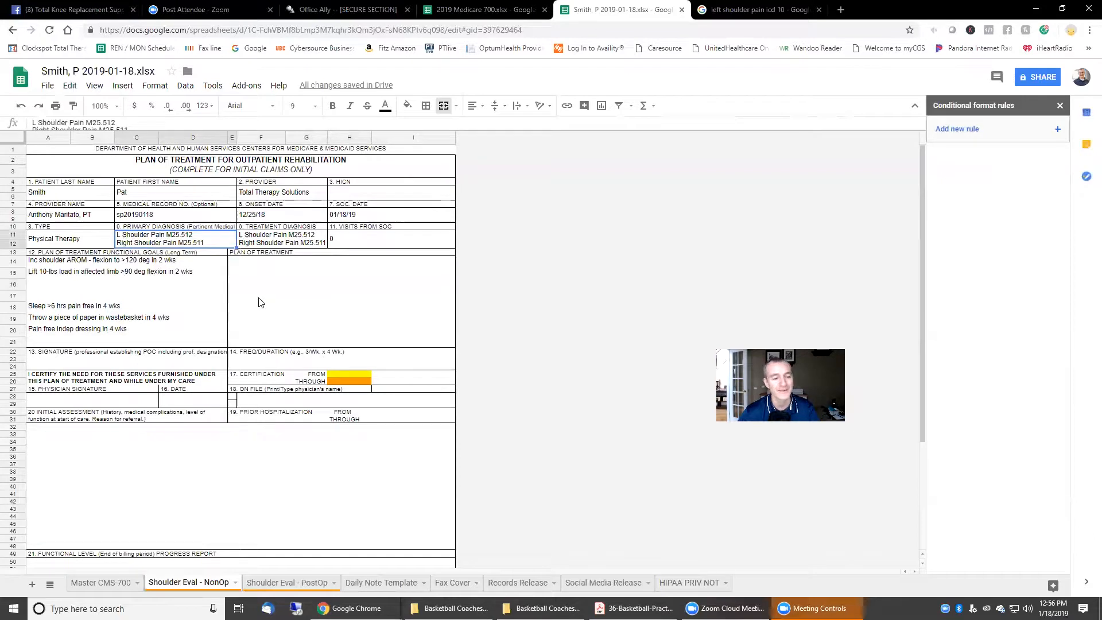
{"action": "double_click", "coordinate": [126, 242]}
{"action": "double_click", "coordinate": [126, 242]}
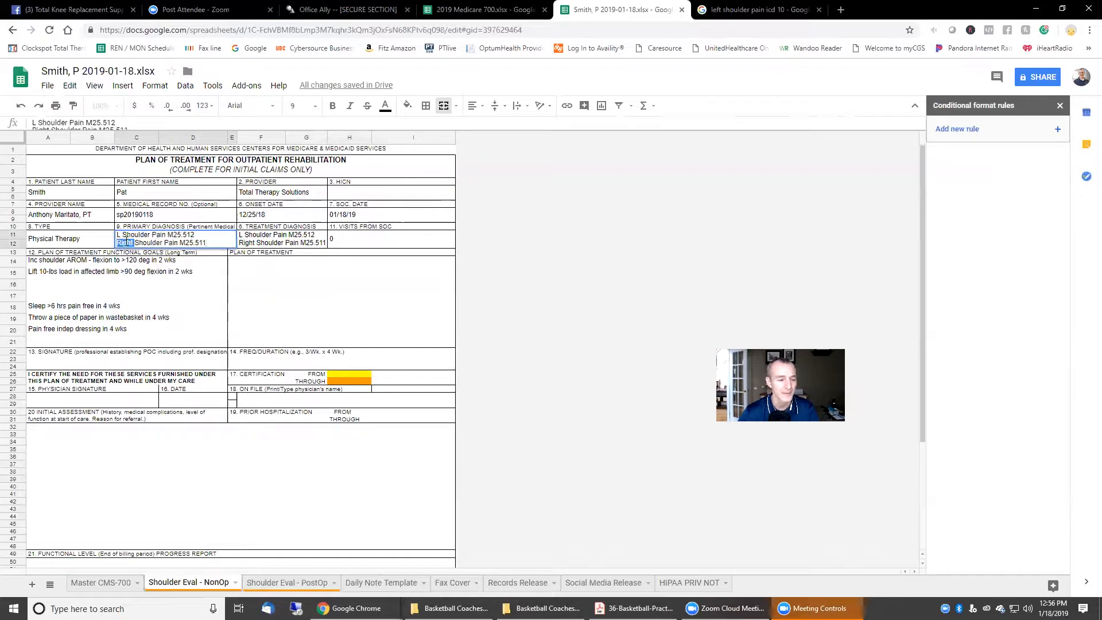
{"action": "type", "text": "R"}
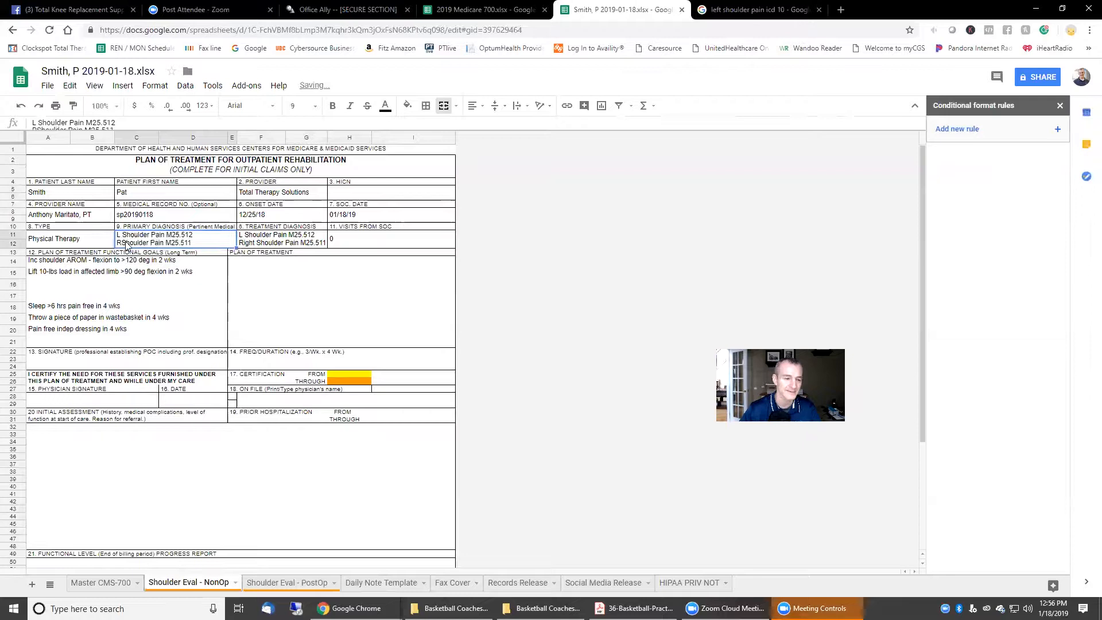
{"action": "double_click", "coordinate": [122, 244]}
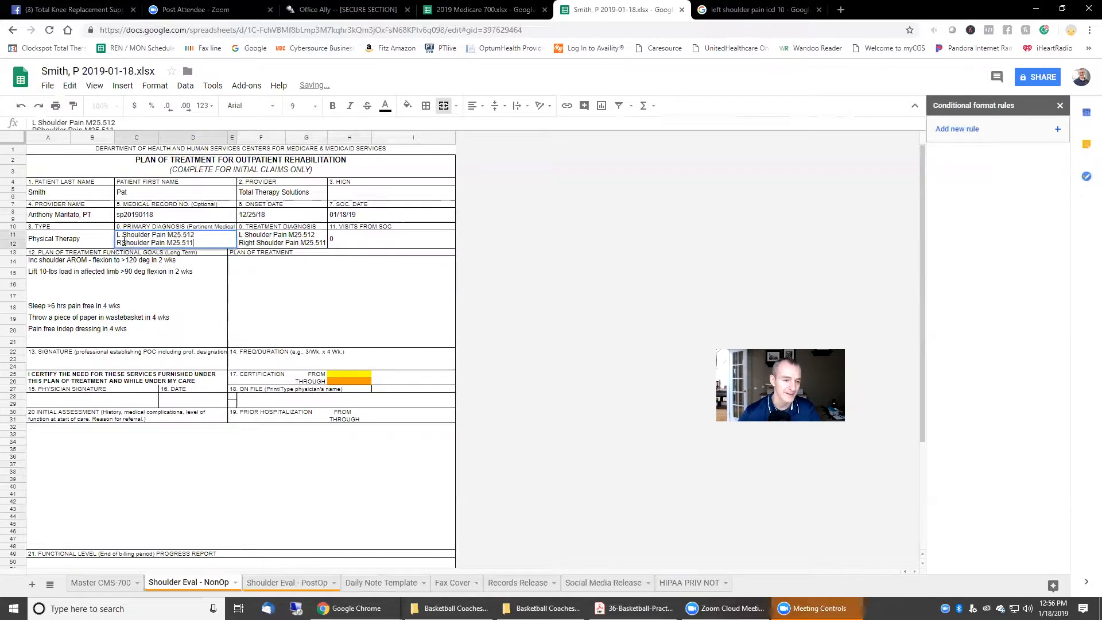
{"action": "left_click", "coordinate": [240, 253]}
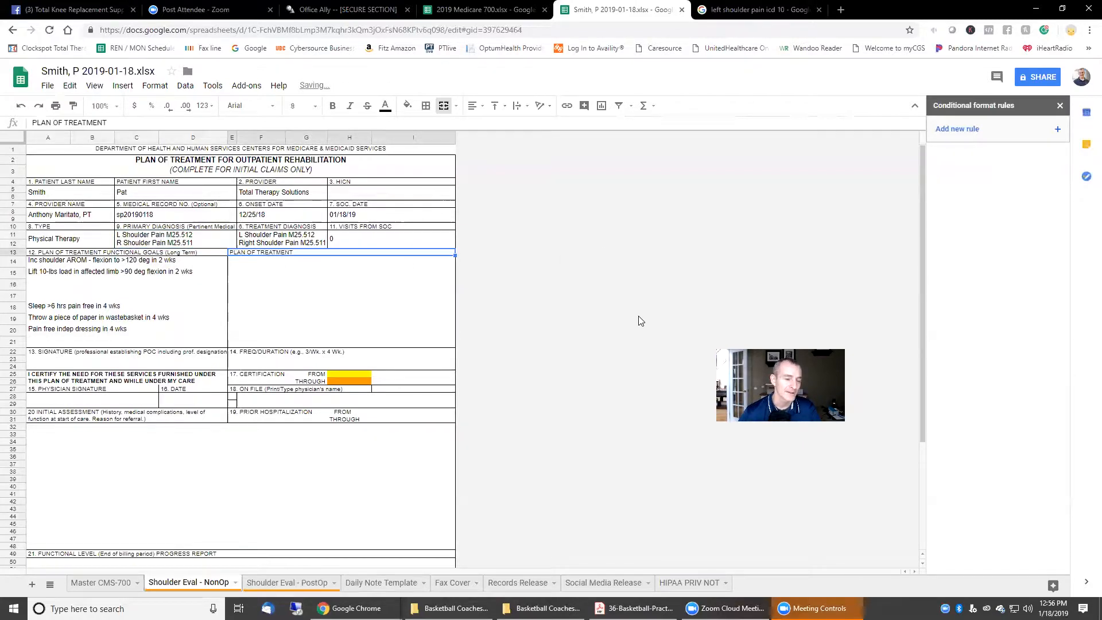
{"action": "double_click", "coordinate": [254, 243]}
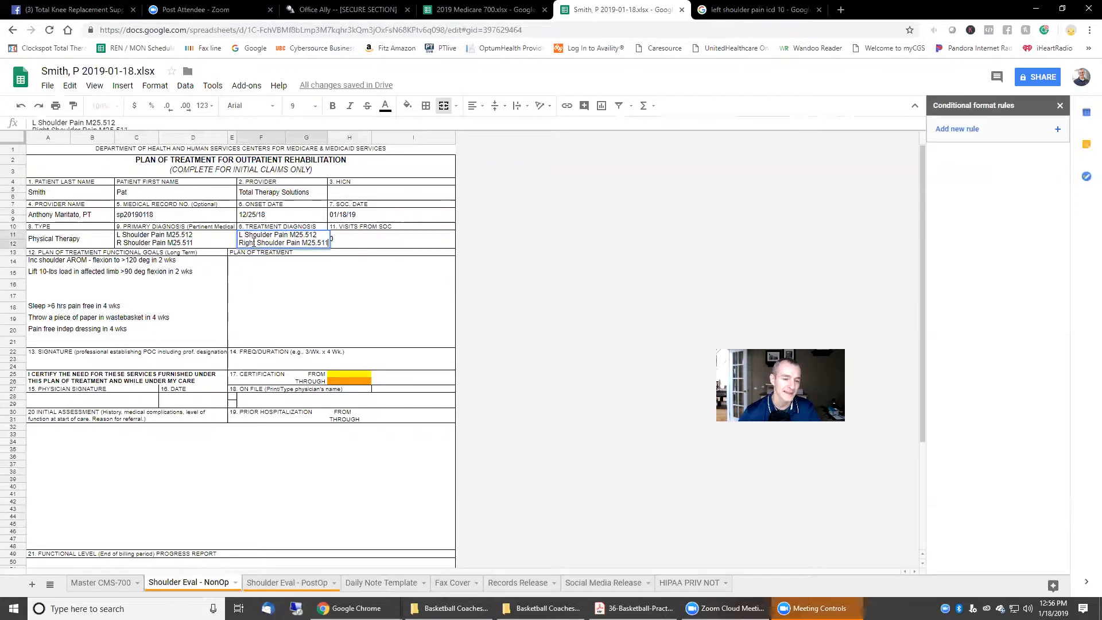
{"action": "key", "text": "BackSpace"}
{"action": "key", "text": "BackSpace"}
{"action": "key", "text": "BackSpace"}
{"action": "key", "text": "BackSpace"}
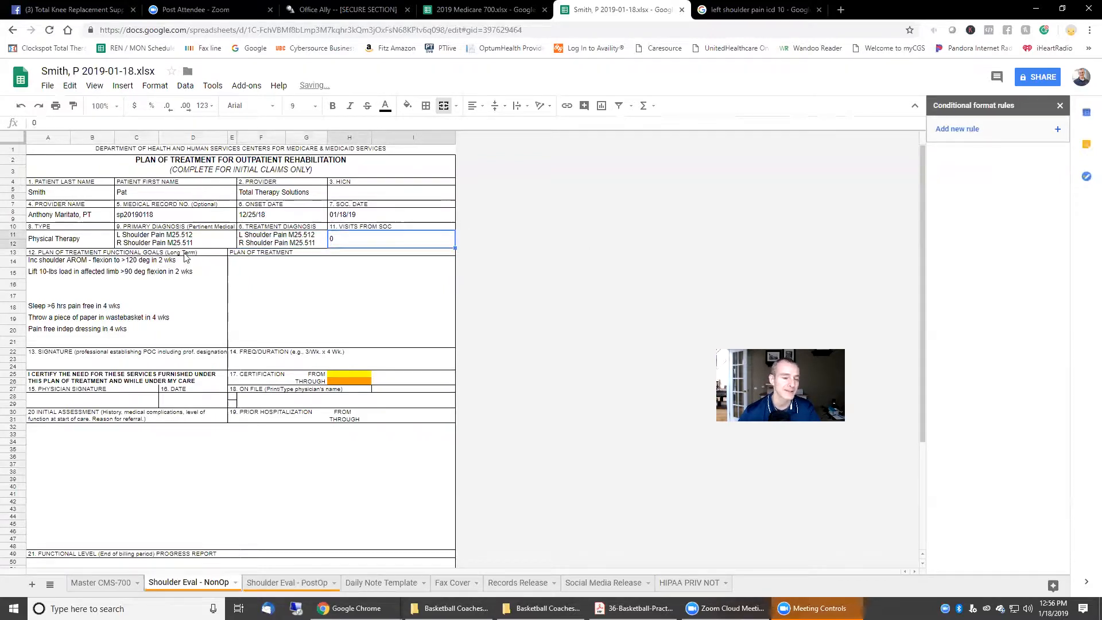
{"action": "left_click", "coordinate": [157, 245]}
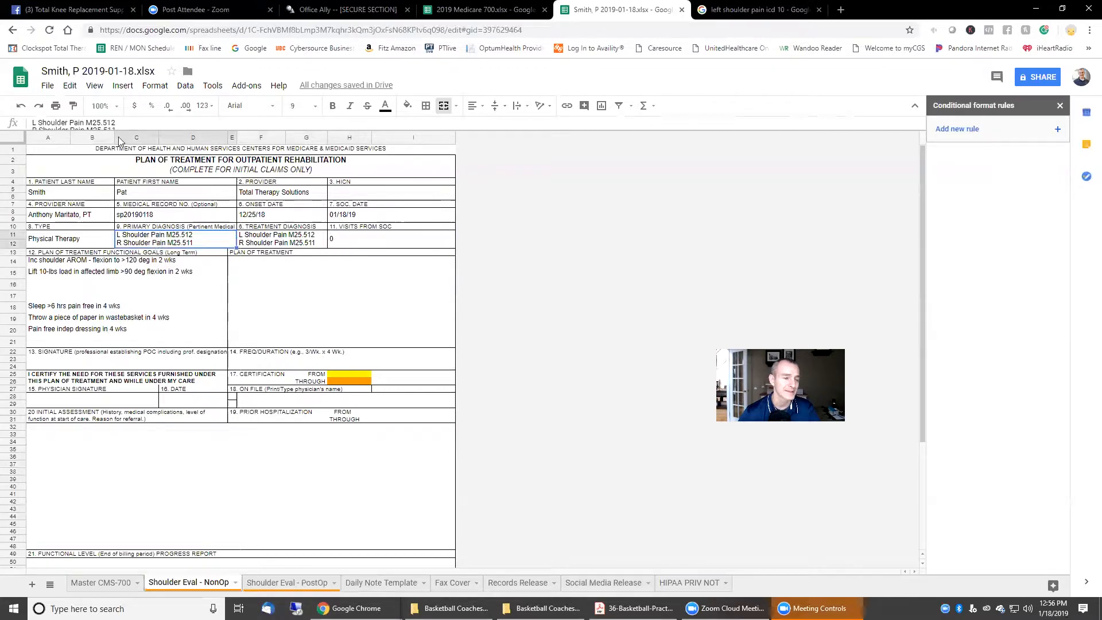
{"action": "left_click_drag", "start_coordinate": [55, 123], "coordinate": [31, 122]}
{"action": "key", "text": "BackSpace"}
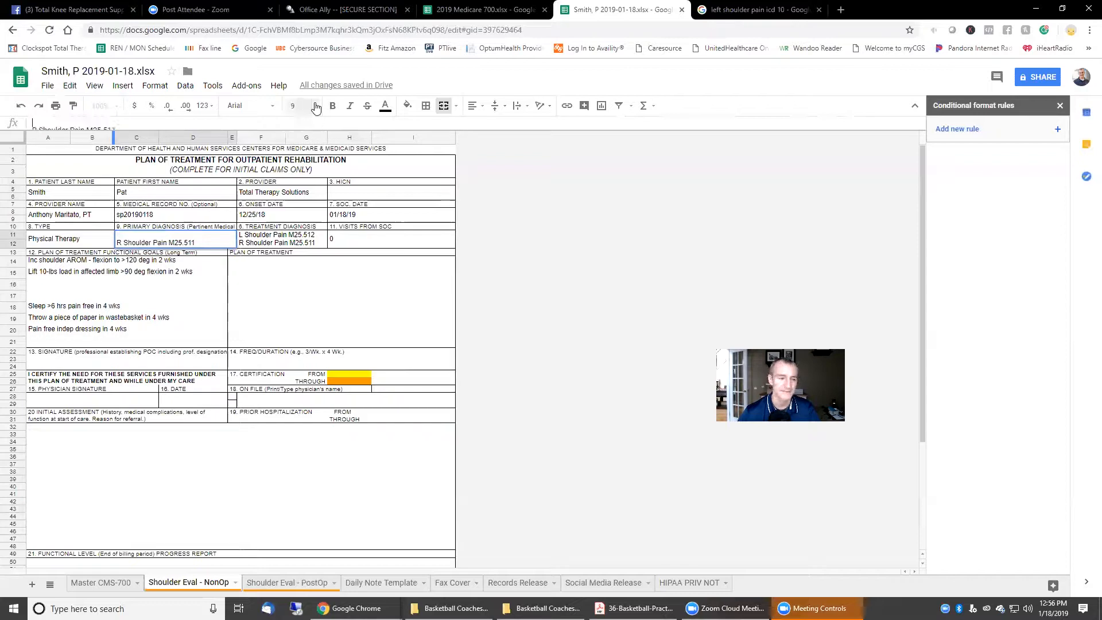
{"action": "left_click", "coordinate": [614, 229]}
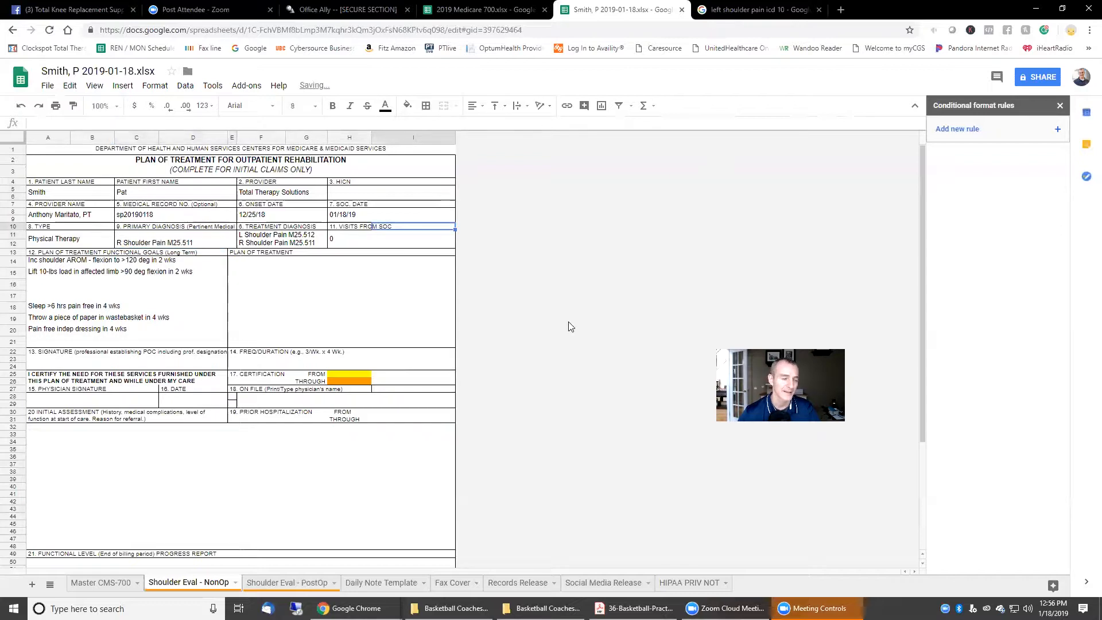
{"action": "key", "text": "ctrl+z"}
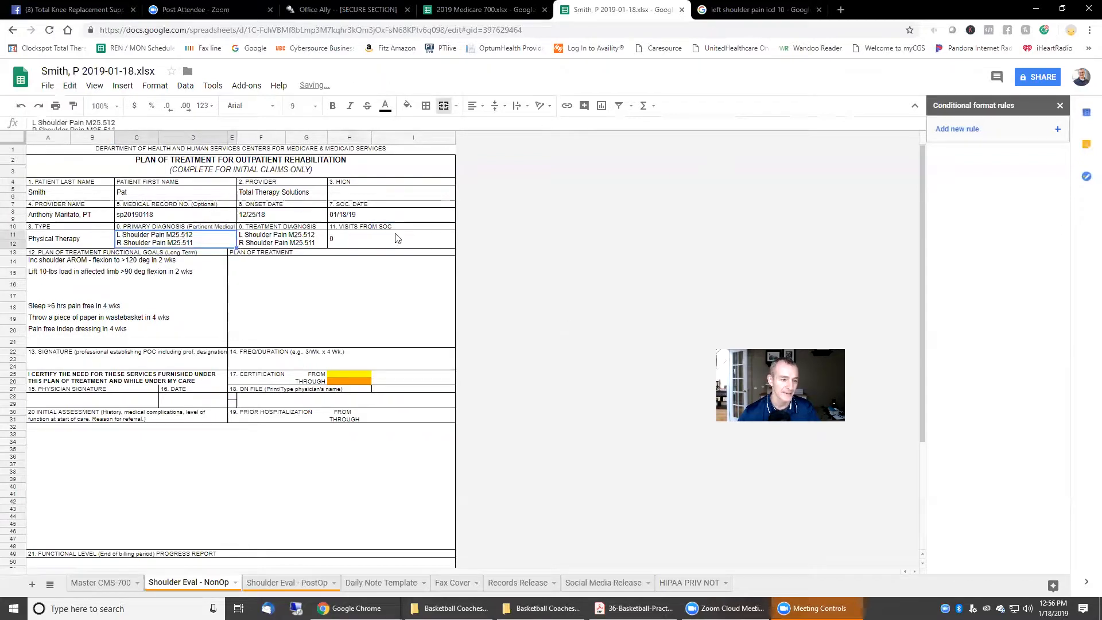
{"action": "left_click_drag", "start_coordinate": [125, 126], "coordinate": [114, 128]}
{"action": "key", "text": "BackSpace"}
{"action": "key", "text": "Return"}
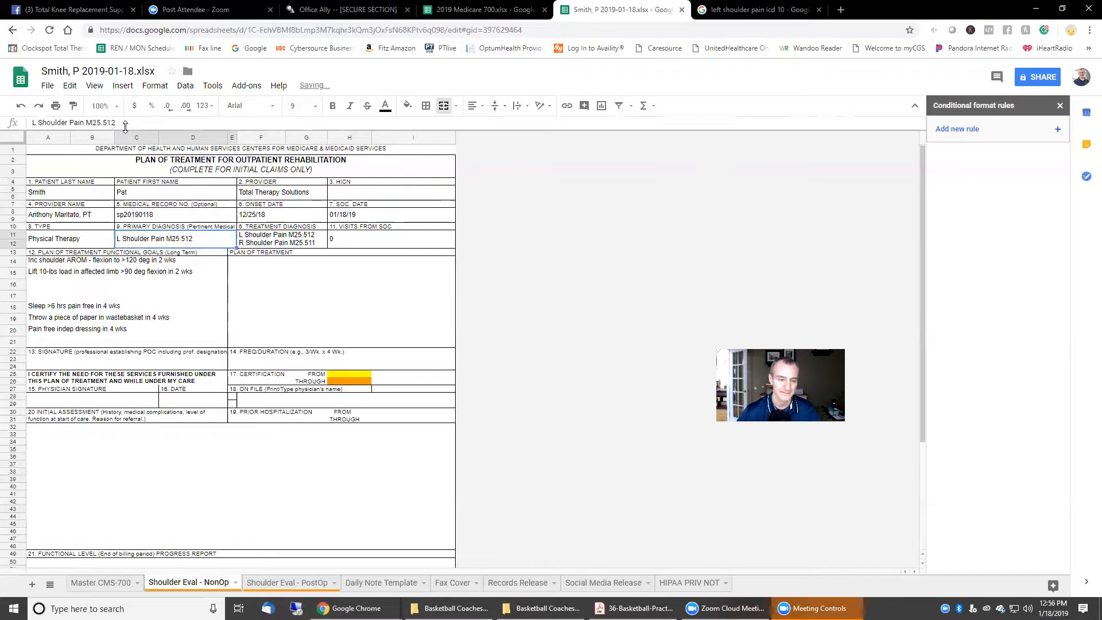
{"action": "left_click", "coordinate": [623, 313]}
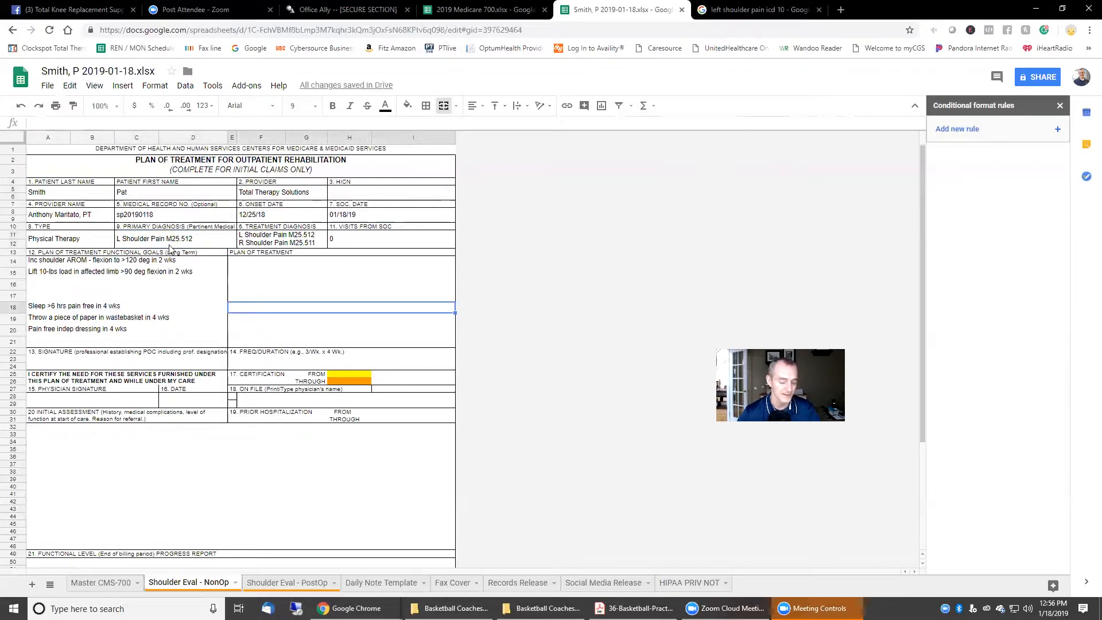
{"action": "key", "text": "ctrl+z"}
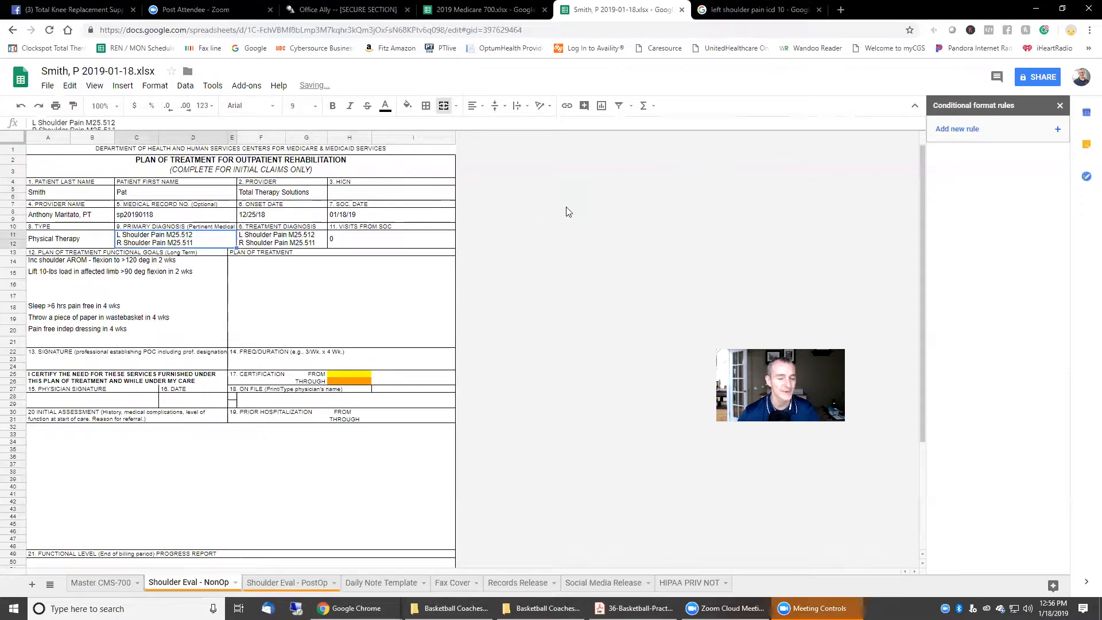
{"action": "key", "text": "ctrl+z"}
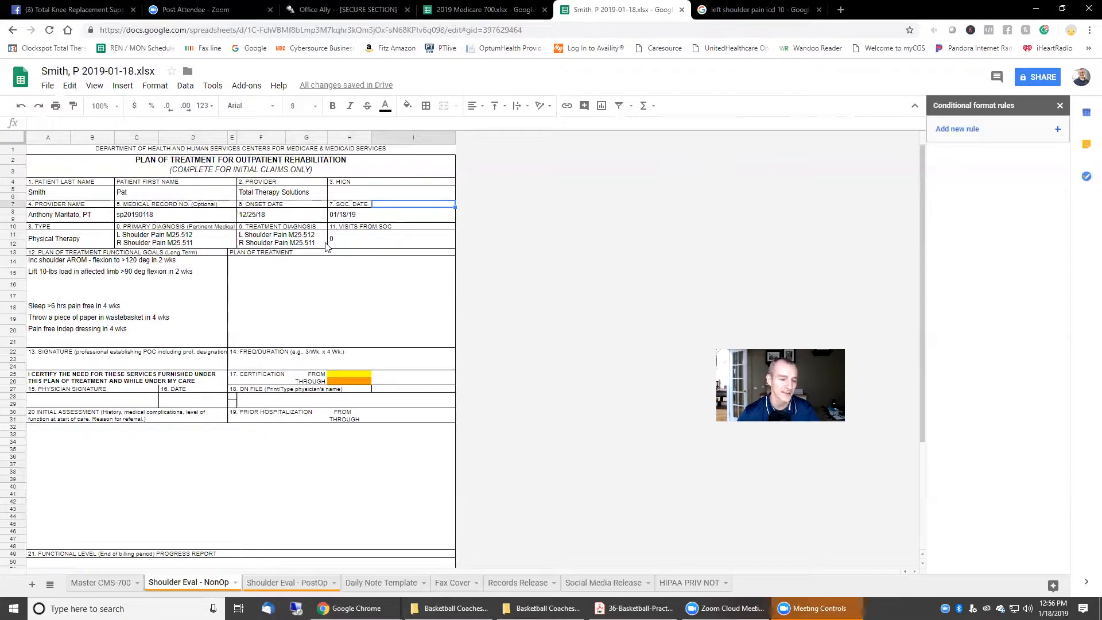
Step: Replace Treatment Diagnosis F11 with the formula =C11
{"action": "left_click", "coordinate": [283, 243]}
{"action": "key", "text": "Delete"}
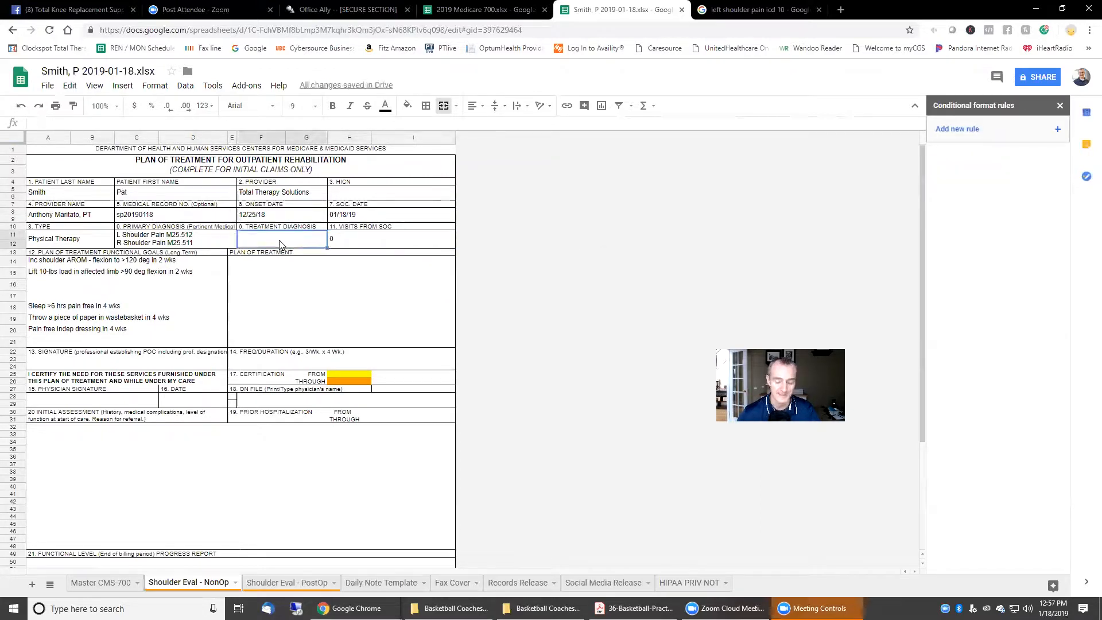
{"action": "type", "text": "="}
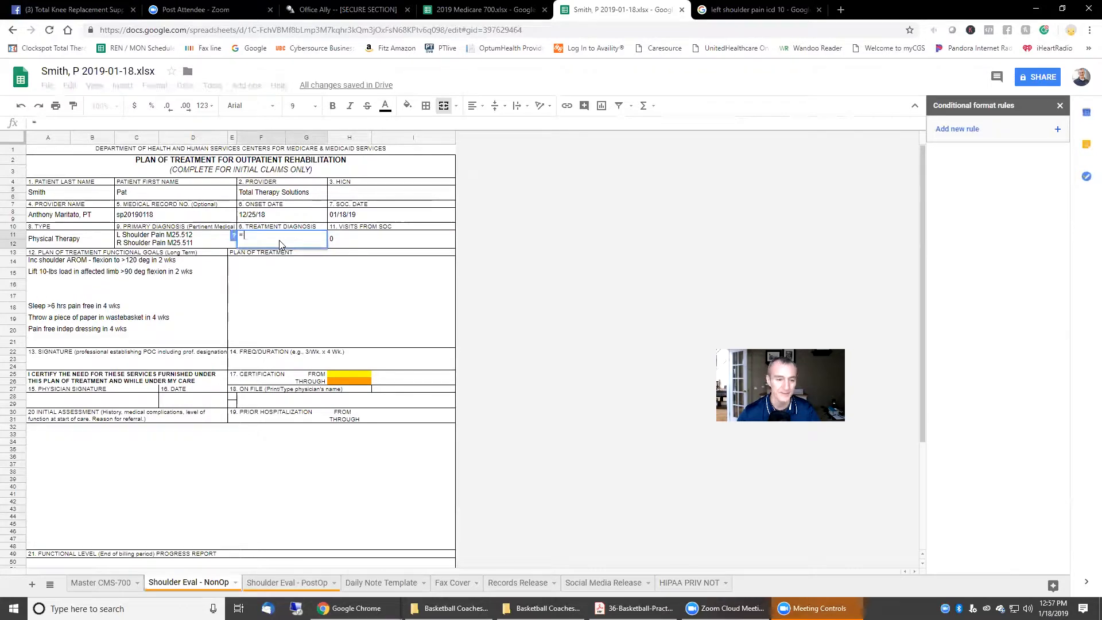
{"action": "left_click", "coordinate": [163, 240]}
{"action": "key", "text": "Return"}
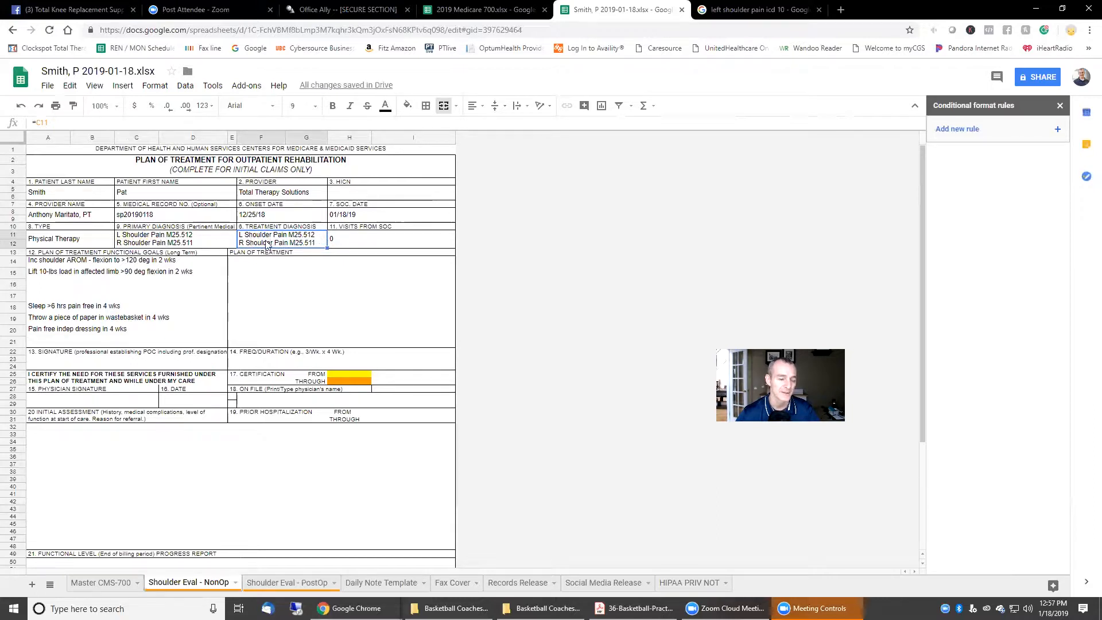
Step: Test the link by deleting C11's first diagnosis line, then undo the change
{"action": "left_click", "coordinate": [130, 241]}
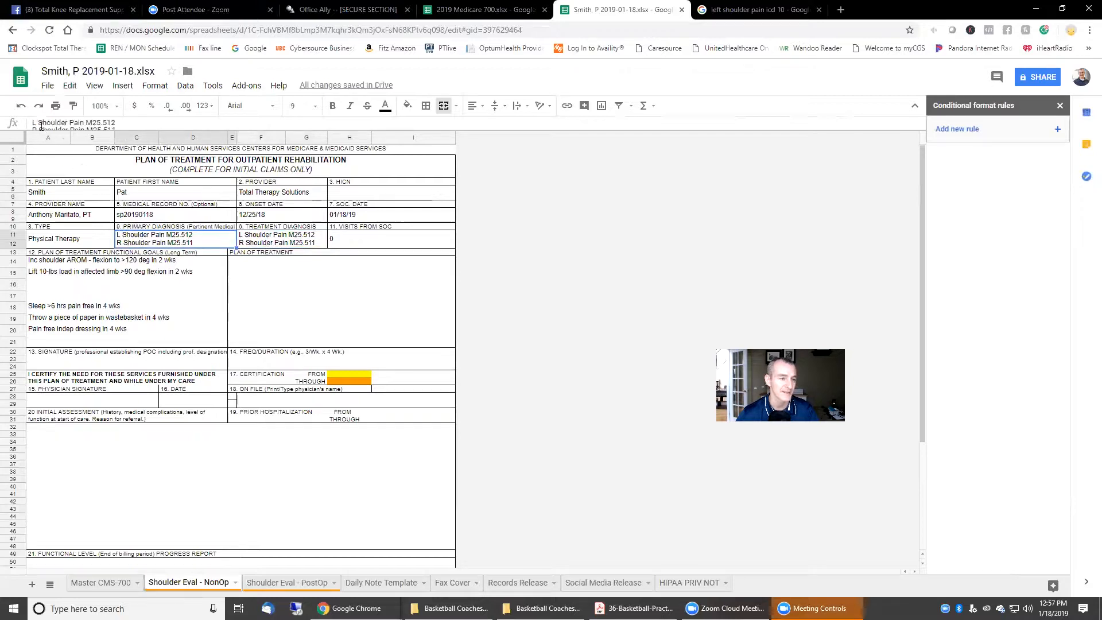
{"action": "left_click_drag", "start_coordinate": [32, 123], "coordinate": [143, 124]}
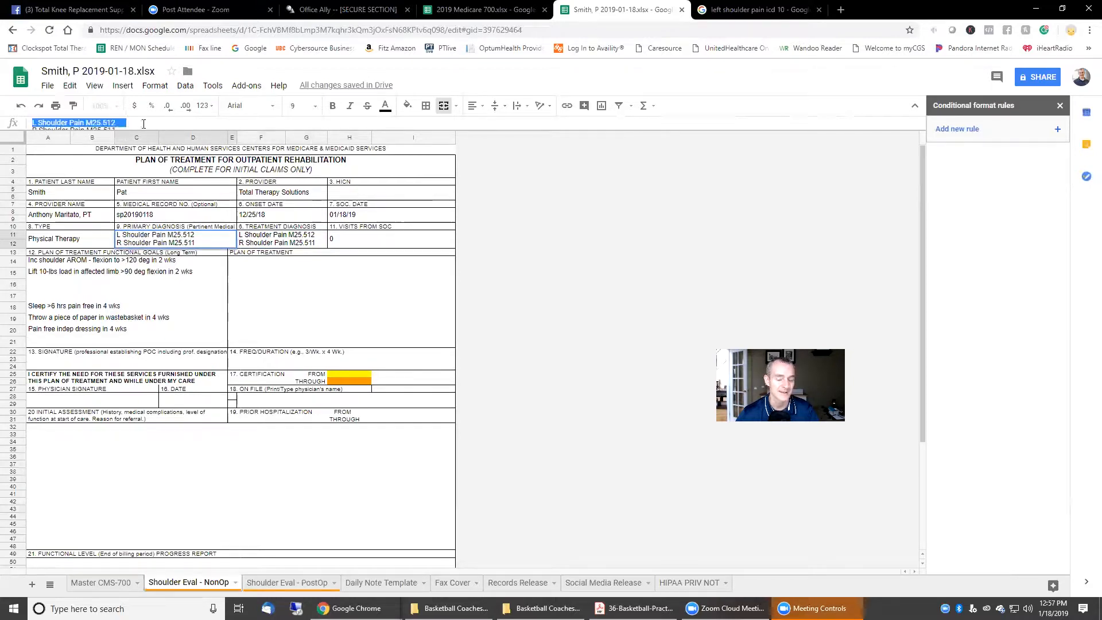
{"action": "key", "text": "BackSpace"}
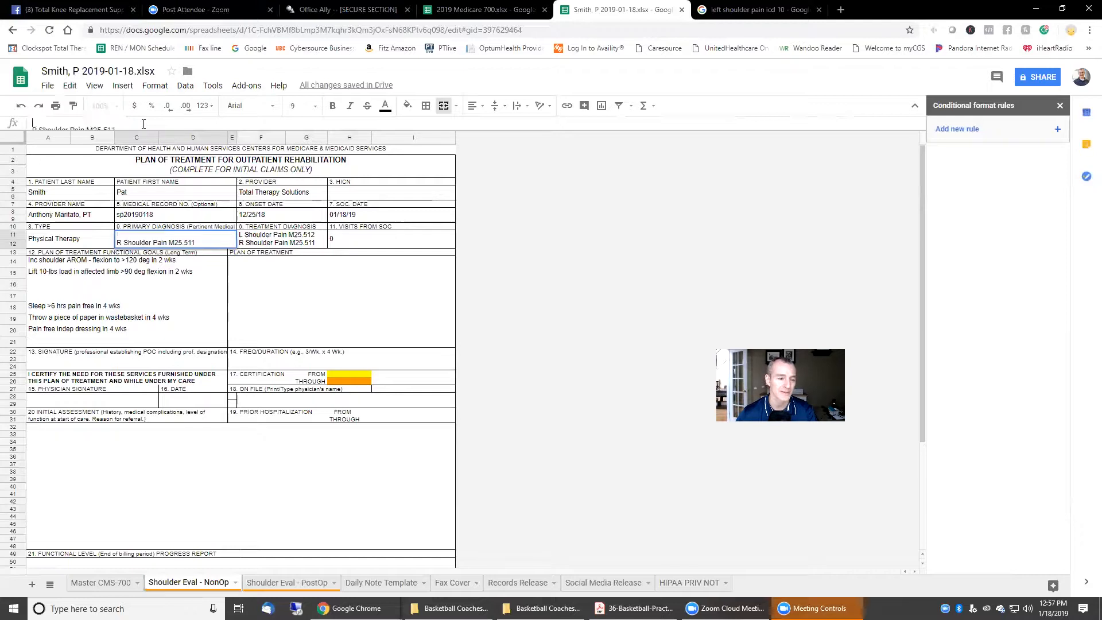
{"action": "key", "text": "Return"}
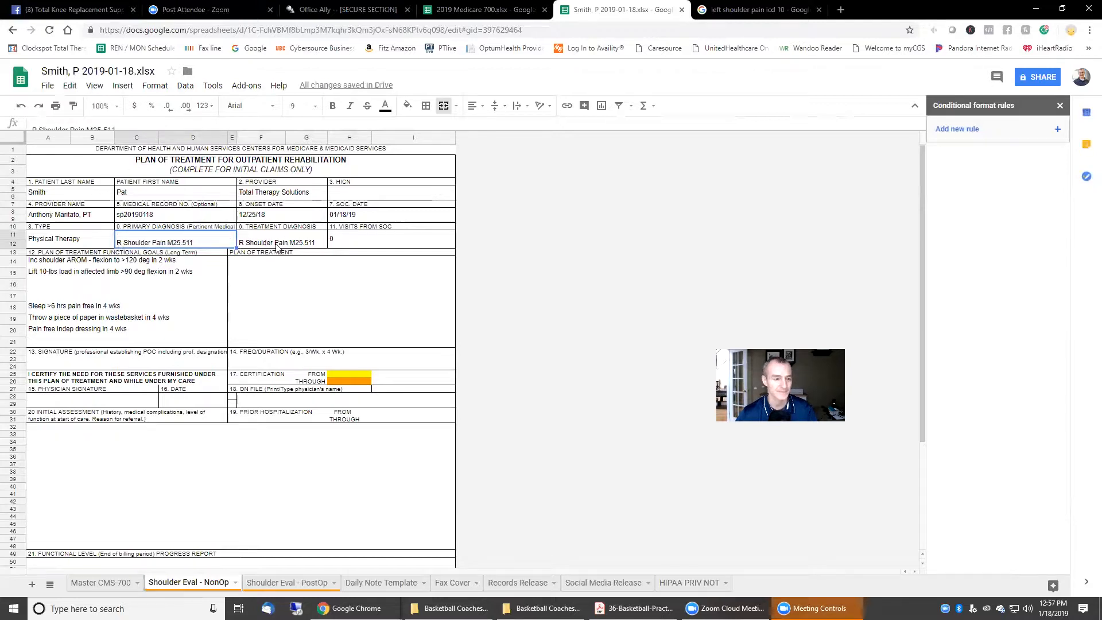
{"action": "key", "text": "ctrl+z"}
{"action": "left_click", "coordinate": [581, 261]}
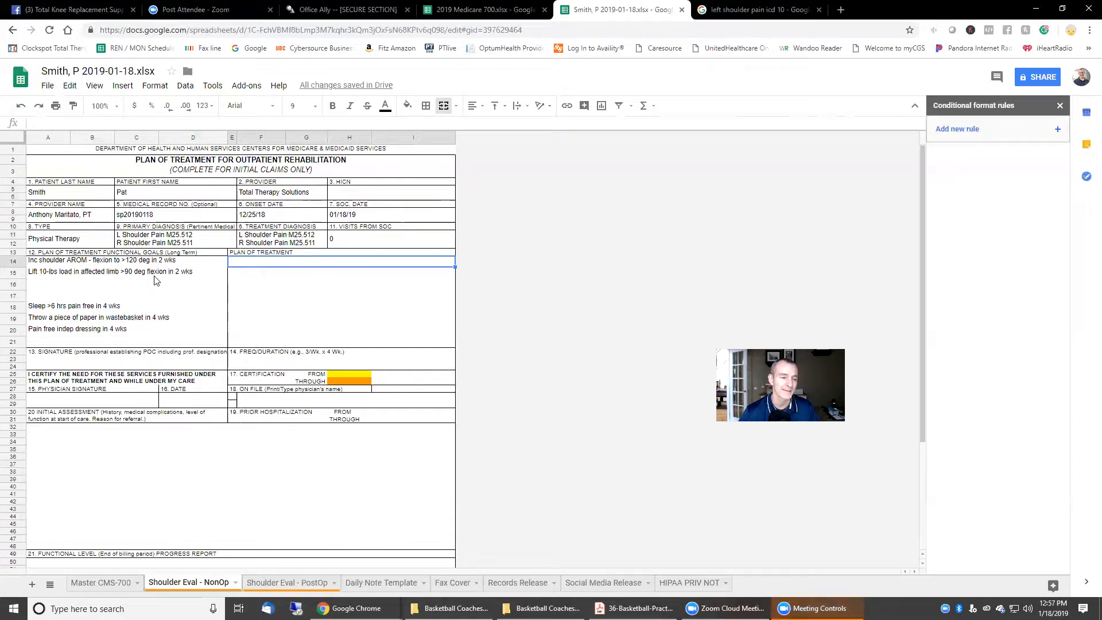
Step: Select and copy the entire eval form
{"action": "left_click", "coordinate": [10, 141]}
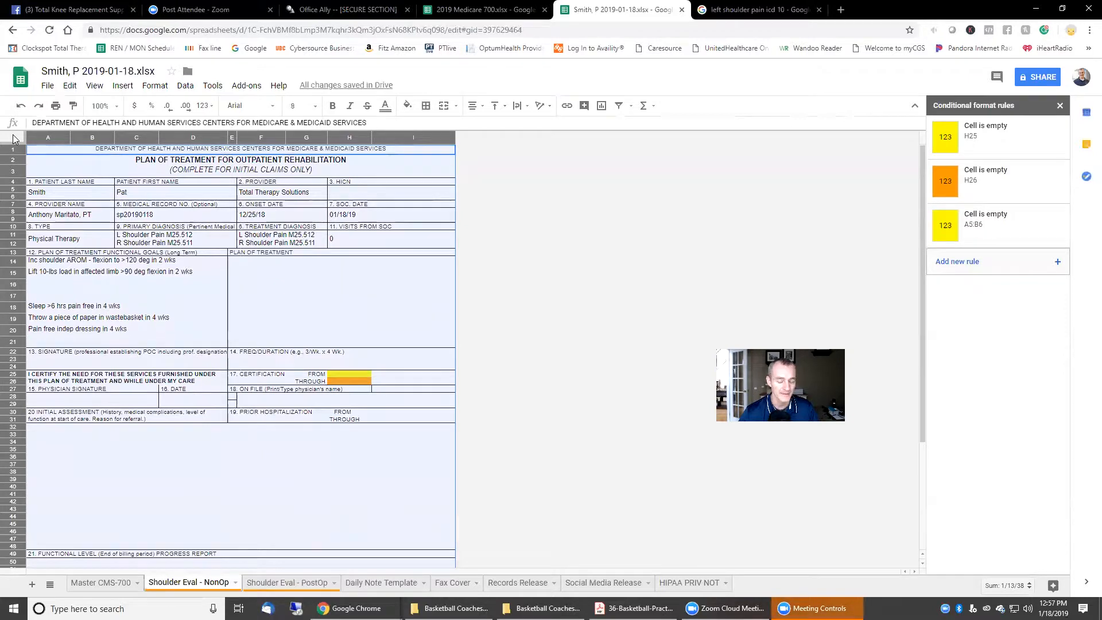
{"action": "key", "text": "ctrl+c"}
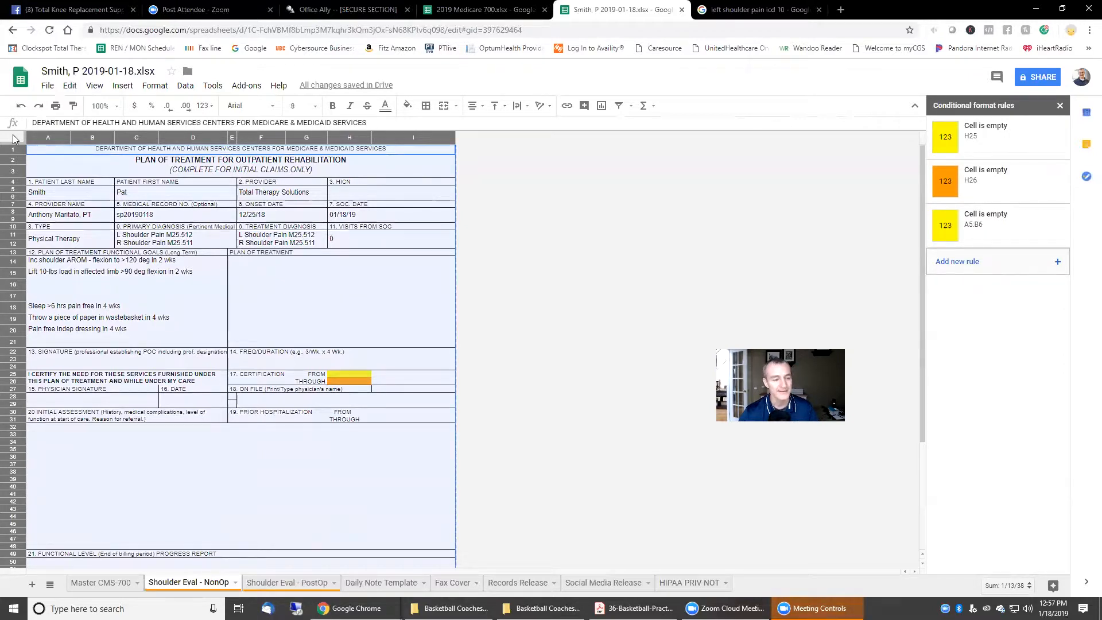
{"action": "left_click", "coordinate": [92, 582]}
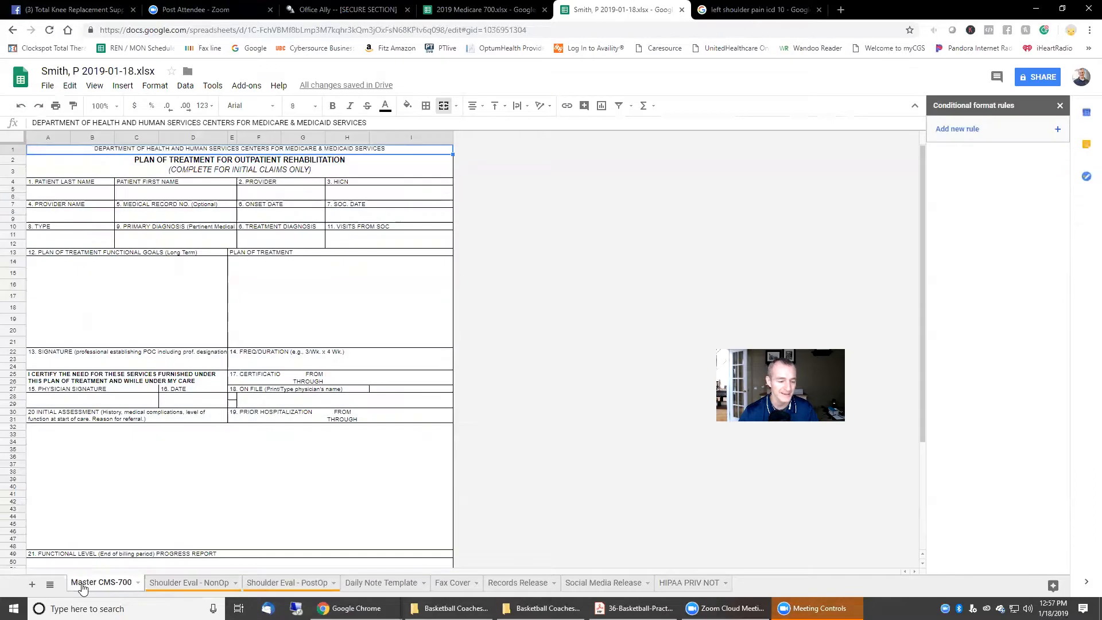
Step: Paste the copied eval form over the whole Master CMS-700 sheet, then review the eval tabs
{"action": "left_click", "coordinate": [14, 138]}
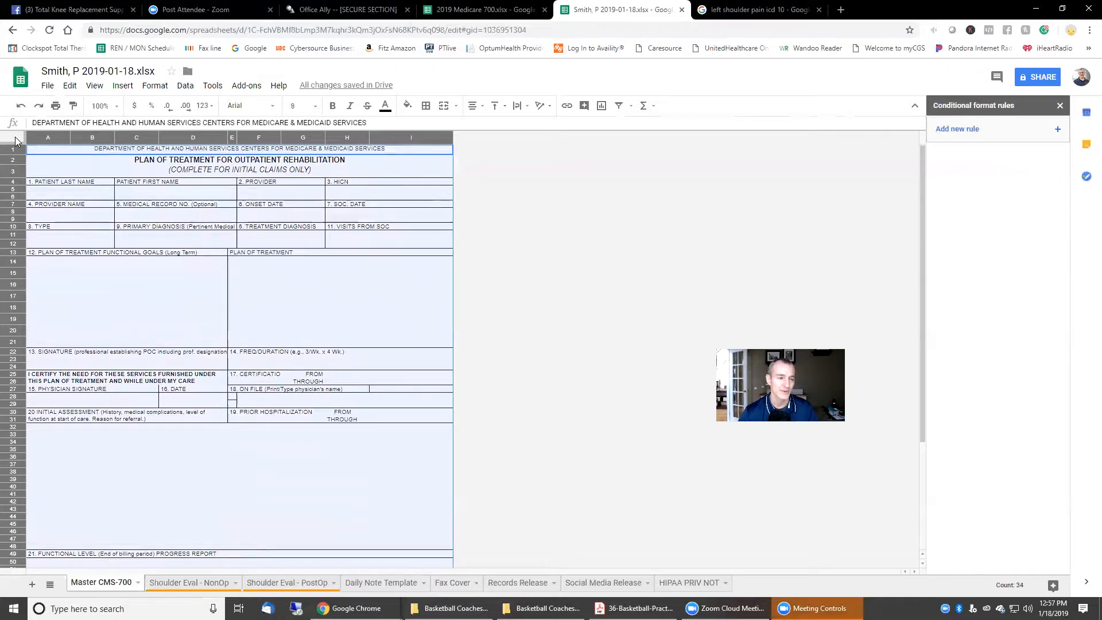
{"action": "key", "text": "ctrl+v"}
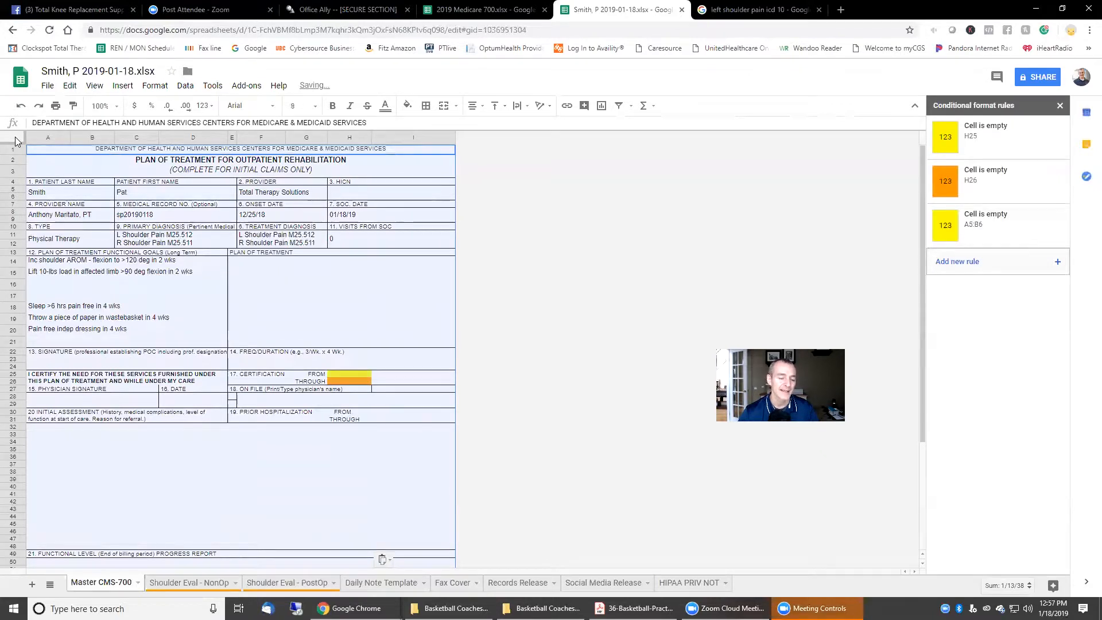
{"action": "left_click", "coordinate": [201, 583]}
{"action": "left_click", "coordinate": [100, 583]}
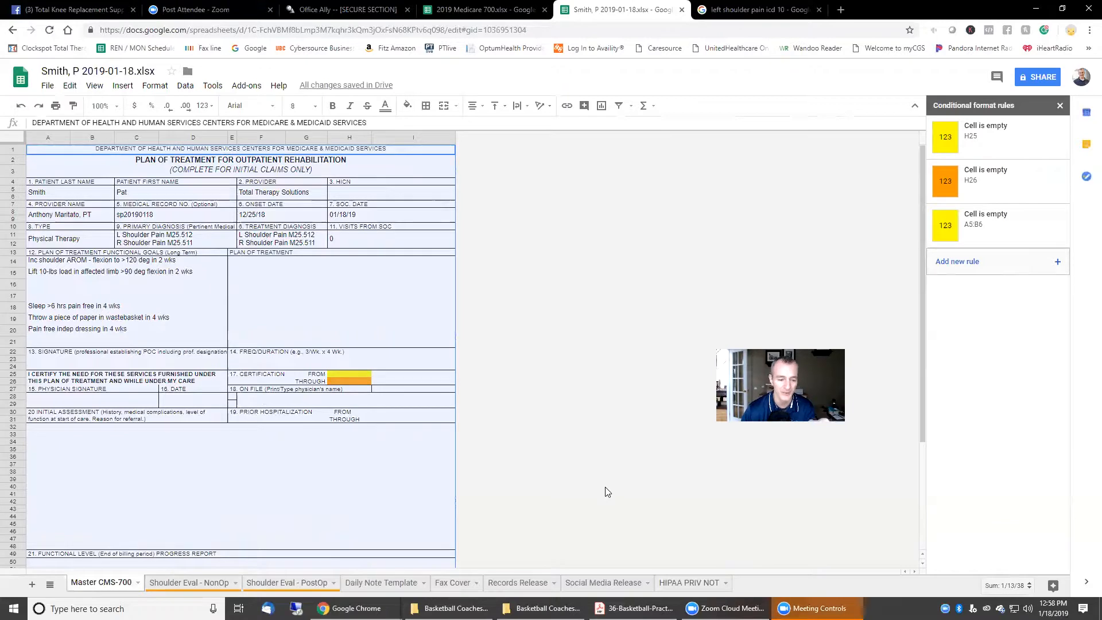
{"action": "left_click", "coordinate": [287, 585]}
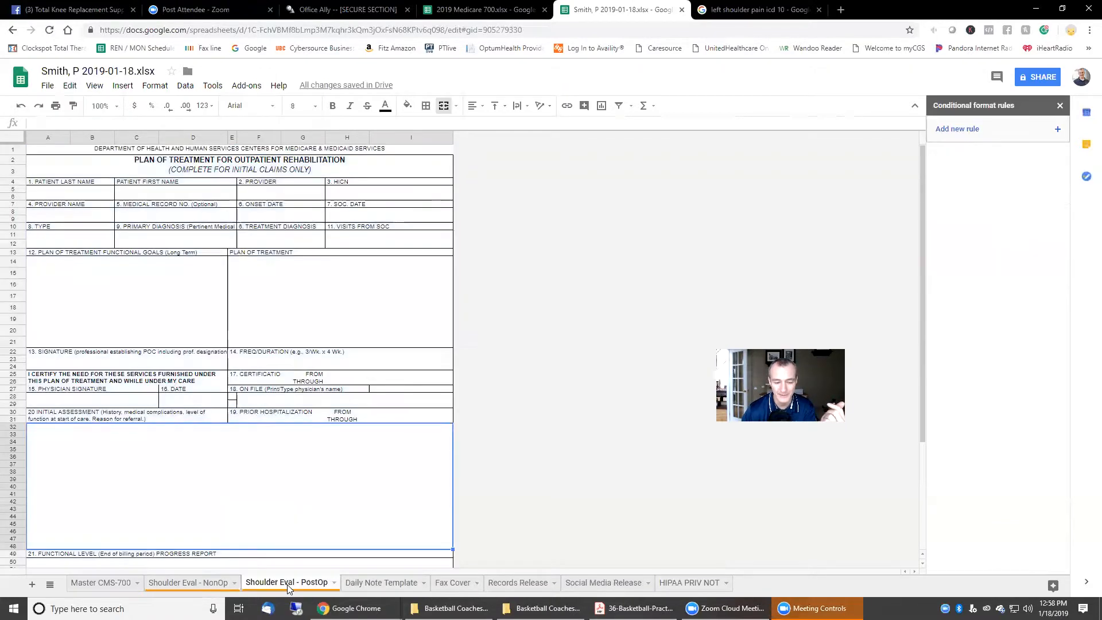
{"action": "left_click", "coordinate": [185, 585]}
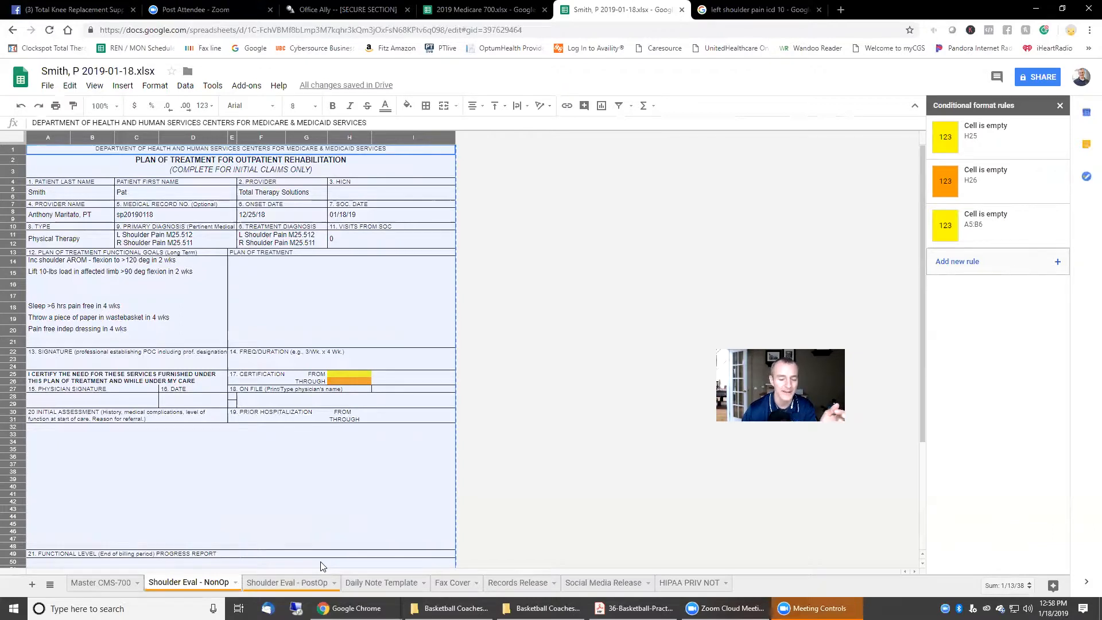
{"action": "left_click", "coordinate": [385, 584]}
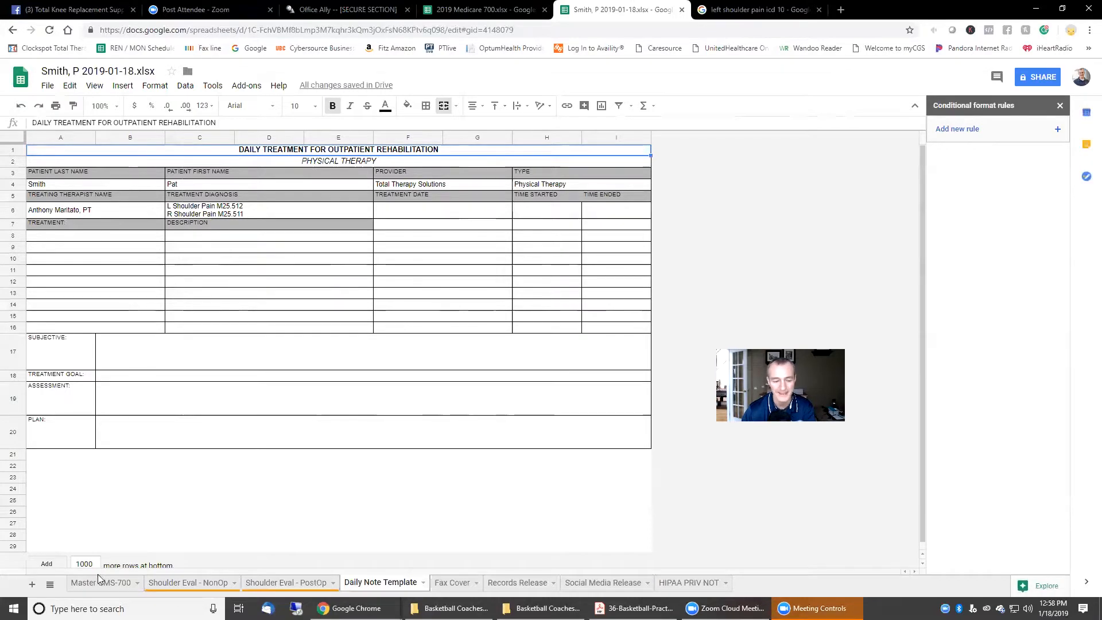
Step: Inspect the Daily Note Template last name formula against Master CMS-700 cell A5
{"action": "left_click", "coordinate": [134, 585]}
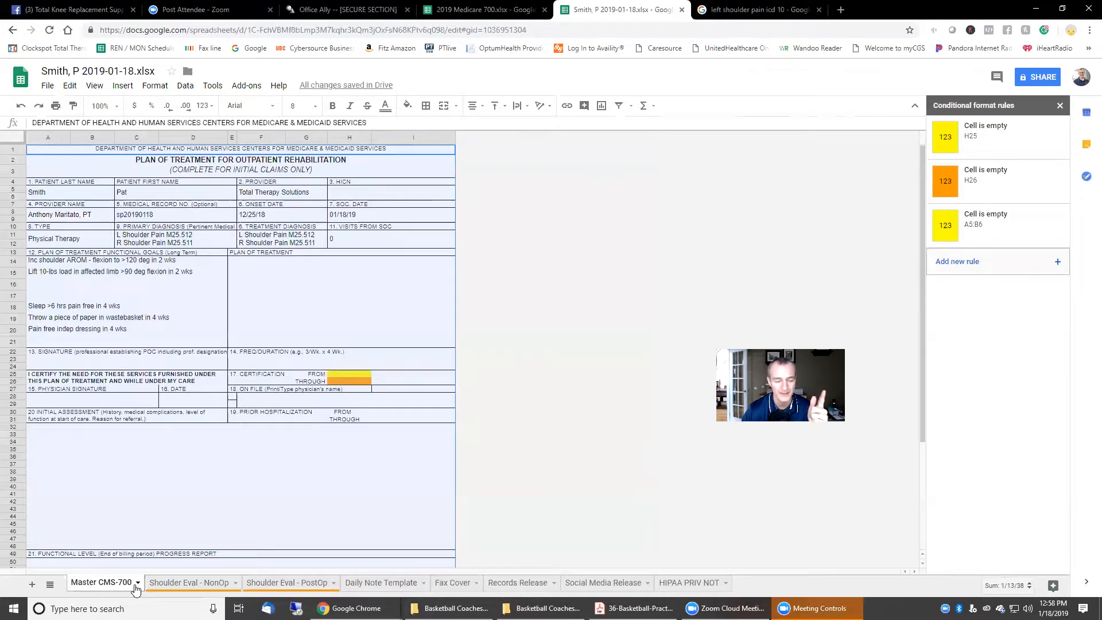
{"action": "left_click", "coordinate": [404, 584]}
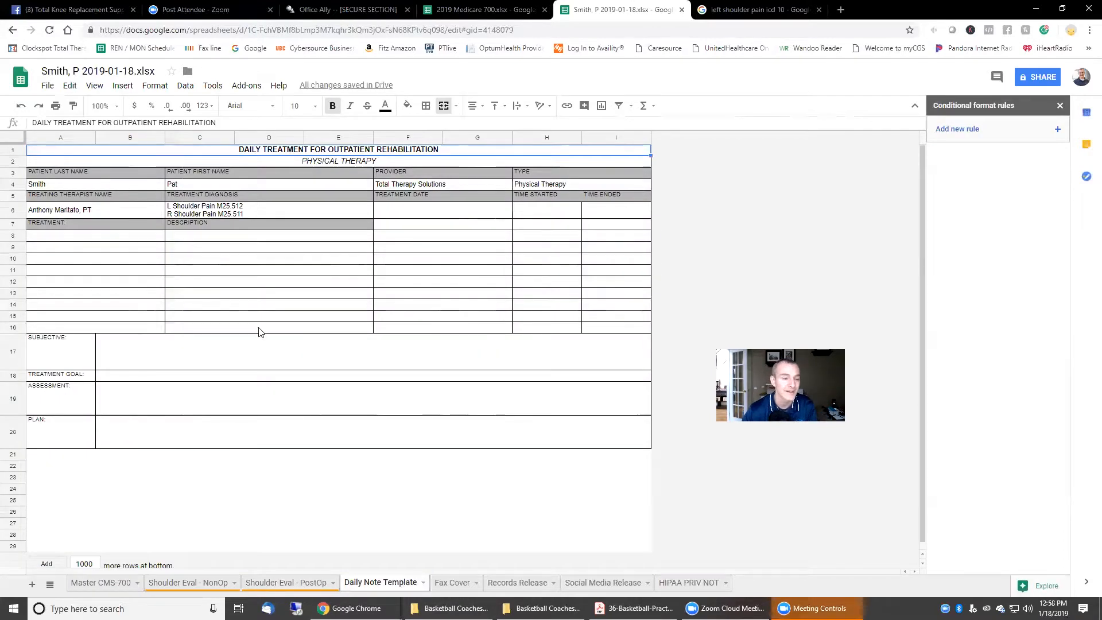
{"action": "left_click", "coordinate": [55, 186]}
{"action": "left_click_drag", "start_coordinate": [123, 123], "coordinate": [29, 122]}
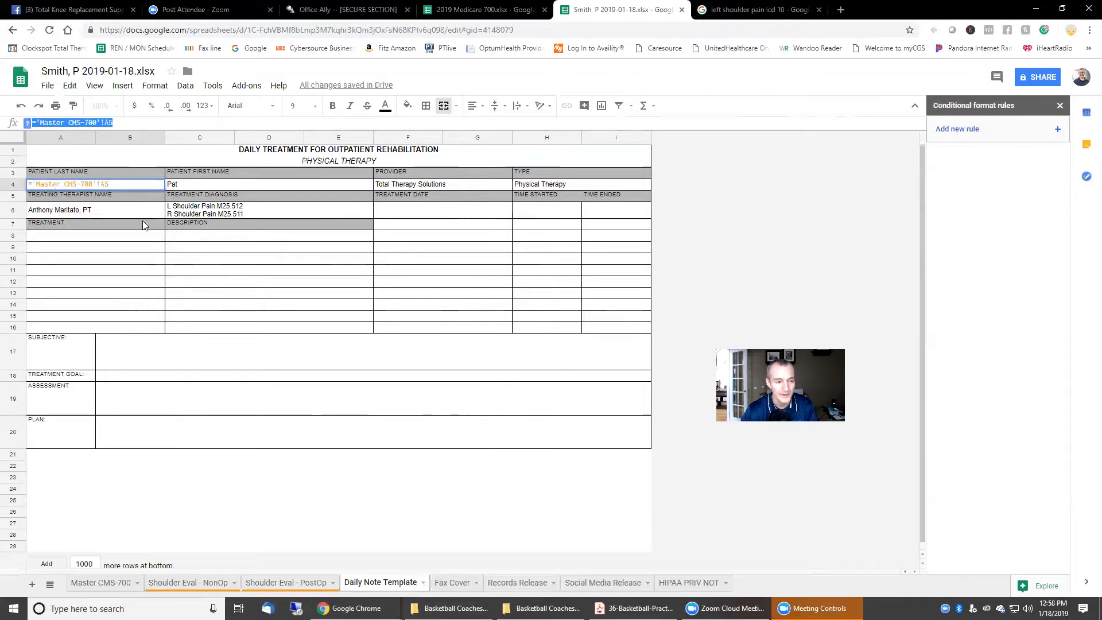
{"action": "key", "text": "Escape"}
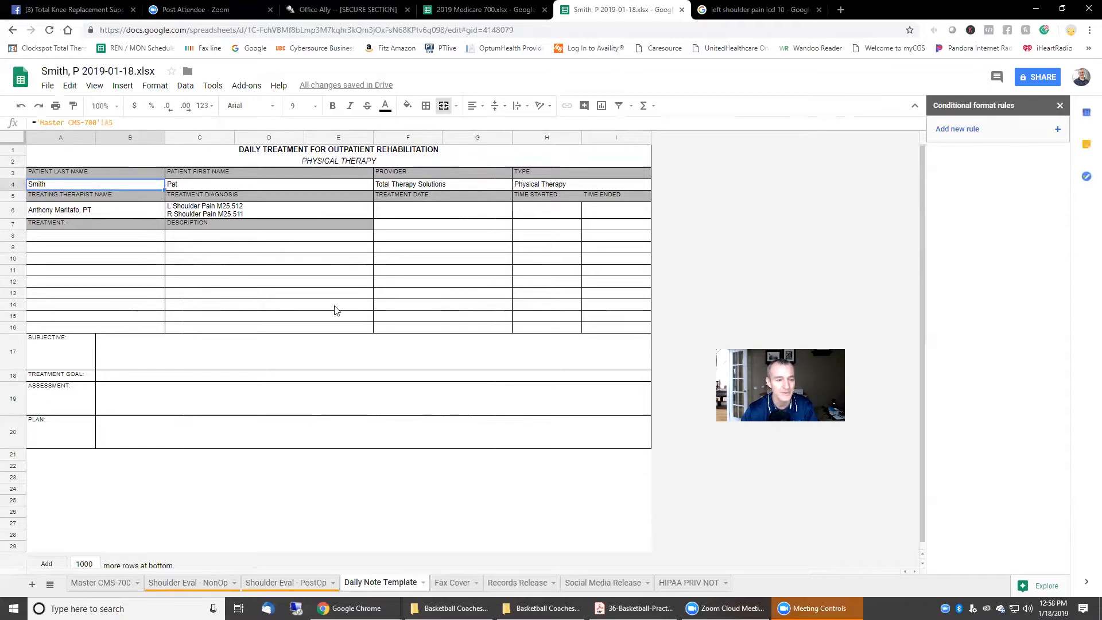
{"action": "left_click", "coordinate": [790, 236]}
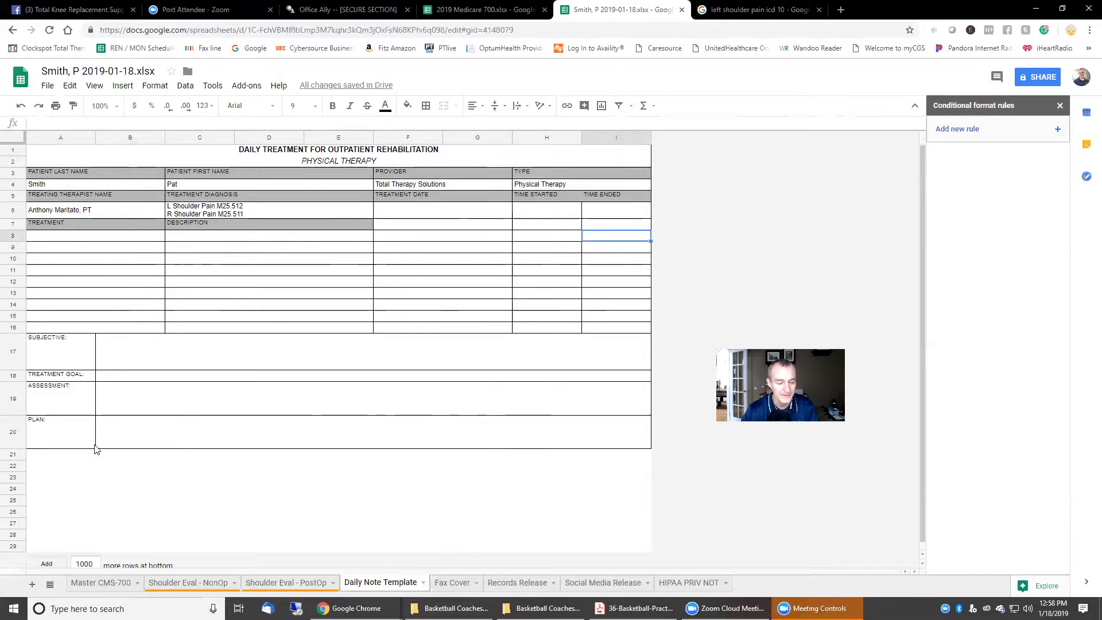
{"action": "left_click", "coordinate": [86, 584]}
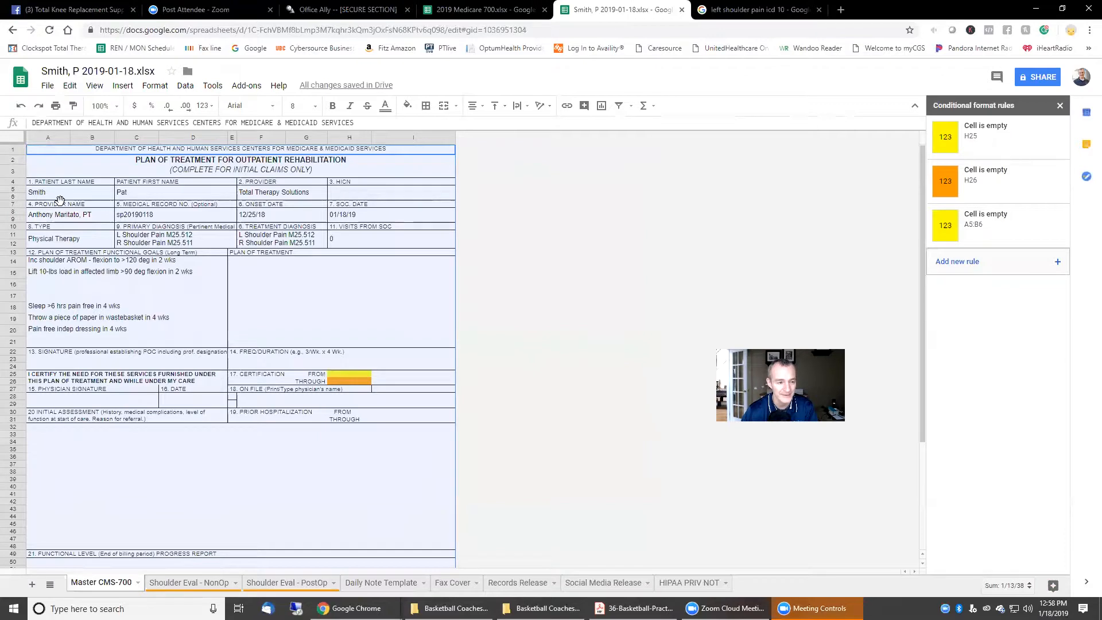
{"action": "left_click", "coordinate": [41, 198]}
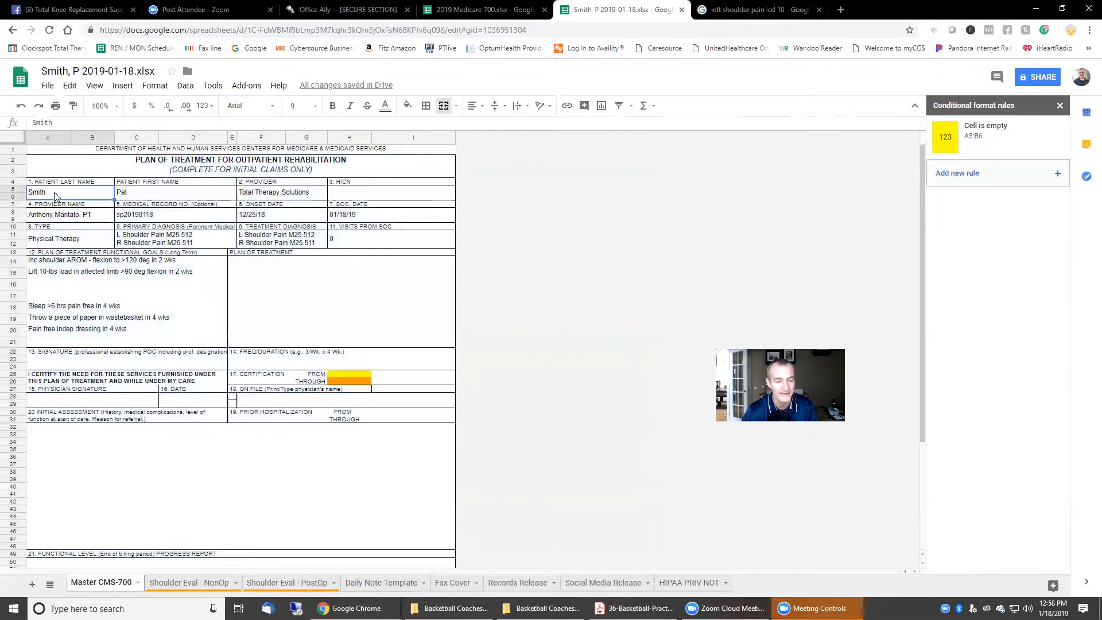
{"action": "left_click", "coordinate": [384, 584]}
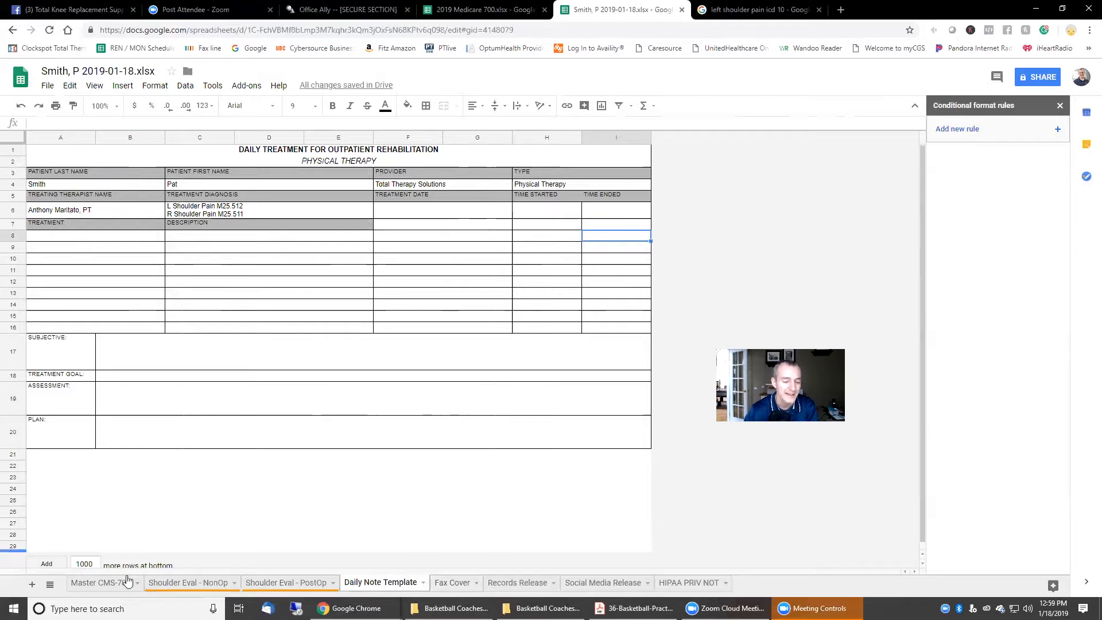
Step: Check the last name, first name, provider, type and treatment diagnosis source formulas
{"action": "left_click", "coordinate": [95, 583]}
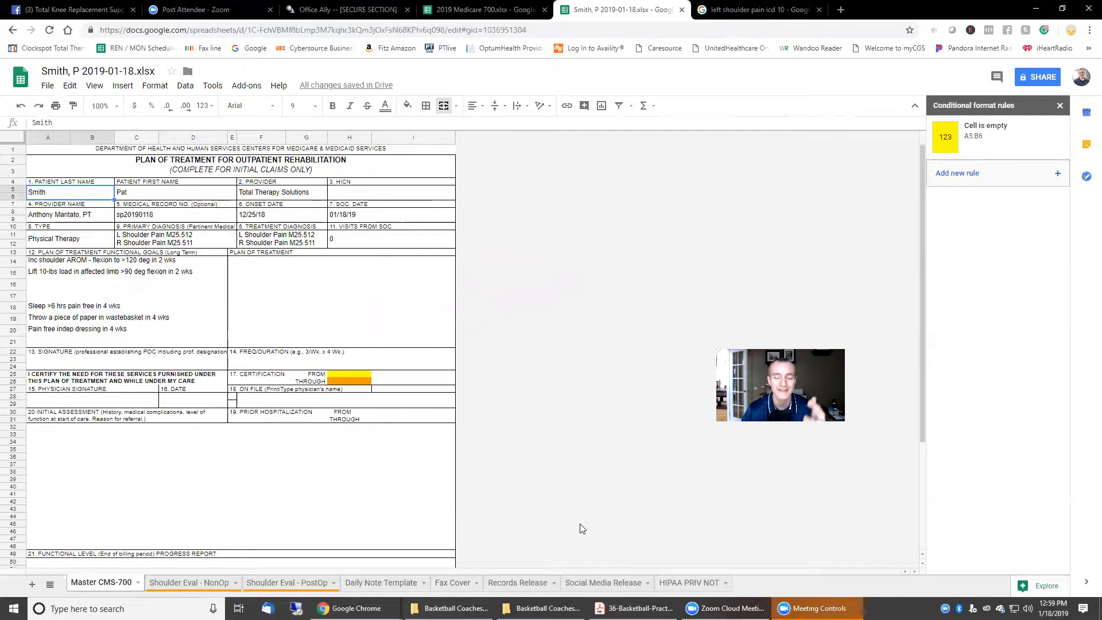
{"action": "left_click", "coordinate": [372, 585]}
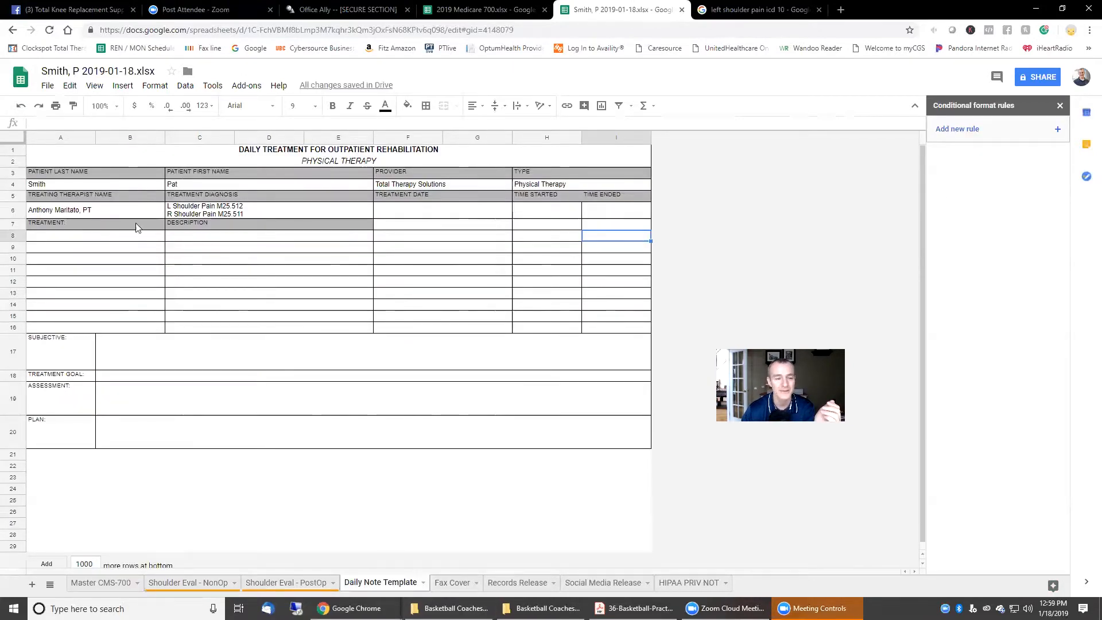
{"action": "left_click", "coordinate": [104, 185]}
{"action": "left_click", "coordinate": [242, 183]}
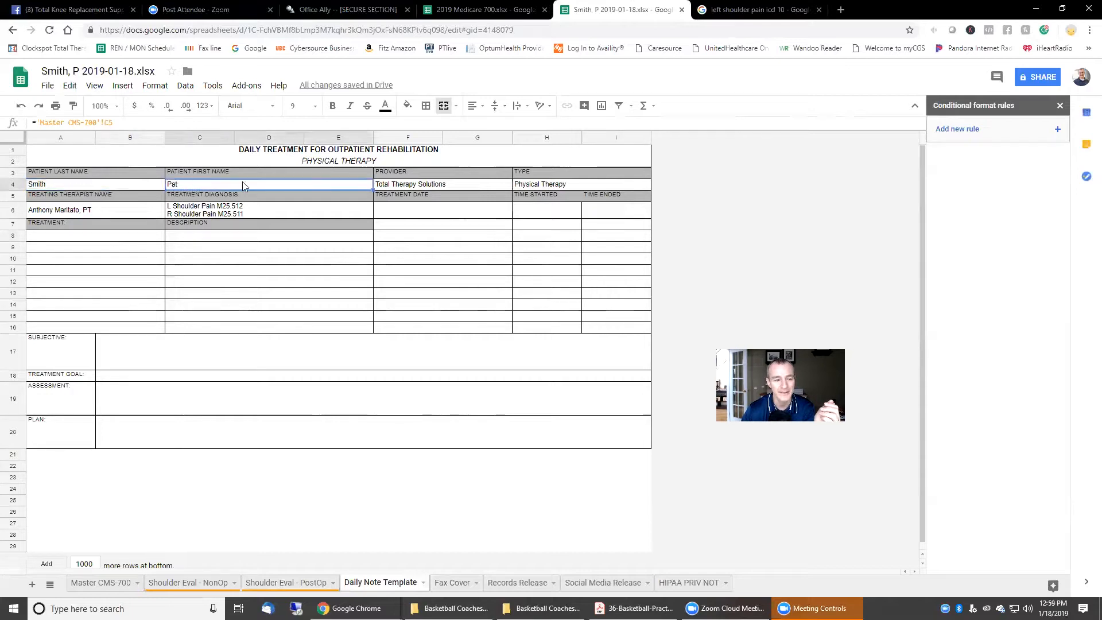
{"action": "left_click", "coordinate": [391, 189]}
{"action": "left_click", "coordinate": [531, 186]}
{"action": "left_click", "coordinate": [183, 212]}
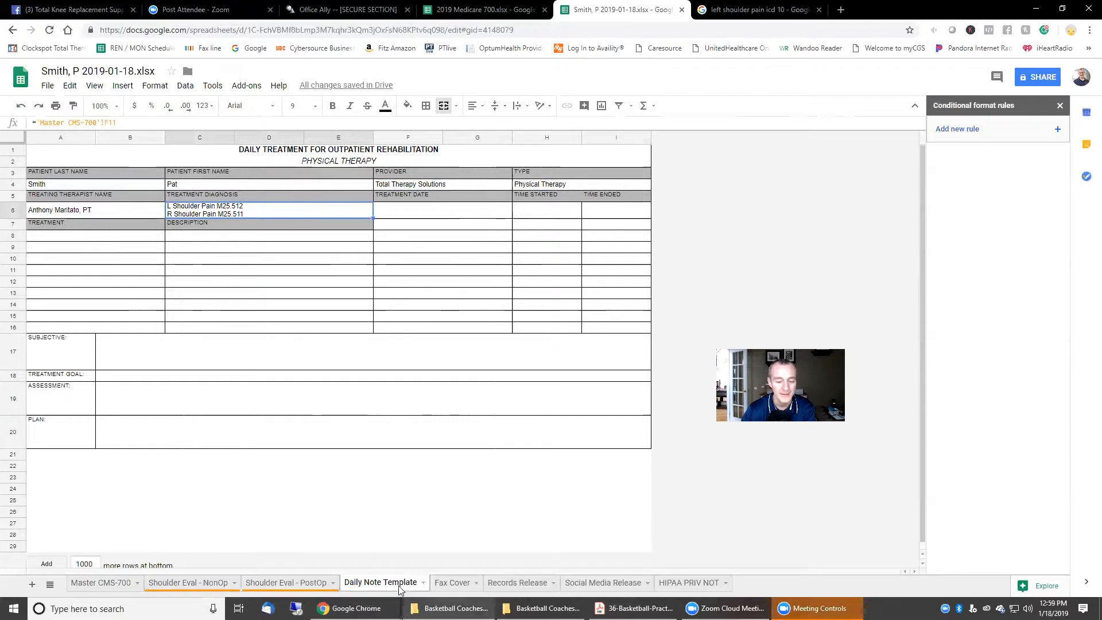
{"action": "left_click", "coordinate": [424, 583]}
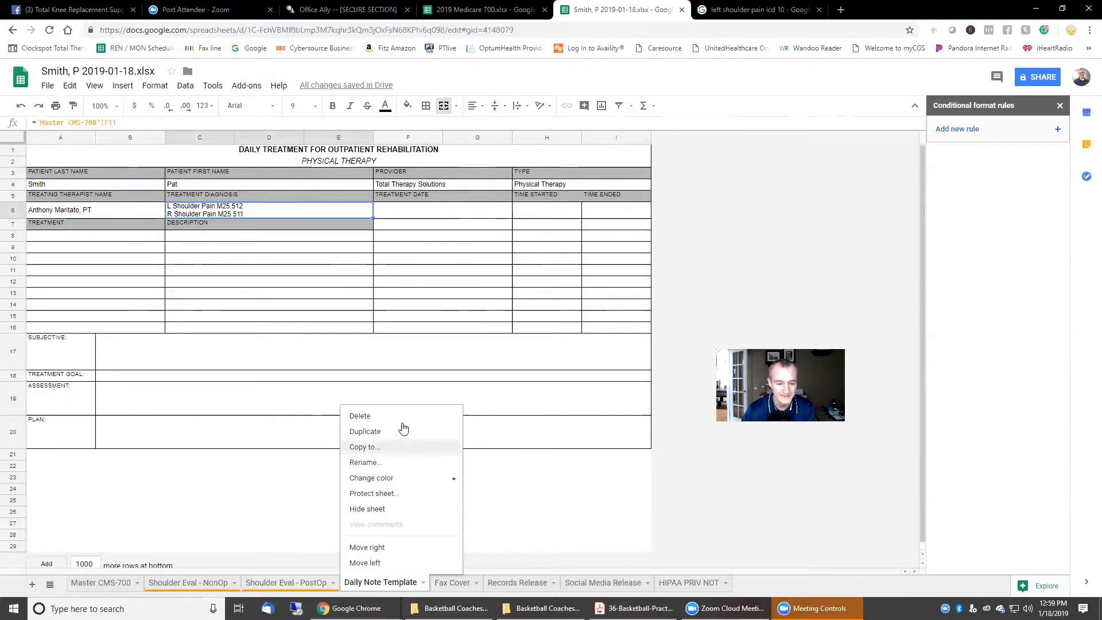
Step: Duplicate the Daily Note Template and name the copy Treatment Day 1
{"action": "left_click", "coordinate": [374, 437]}
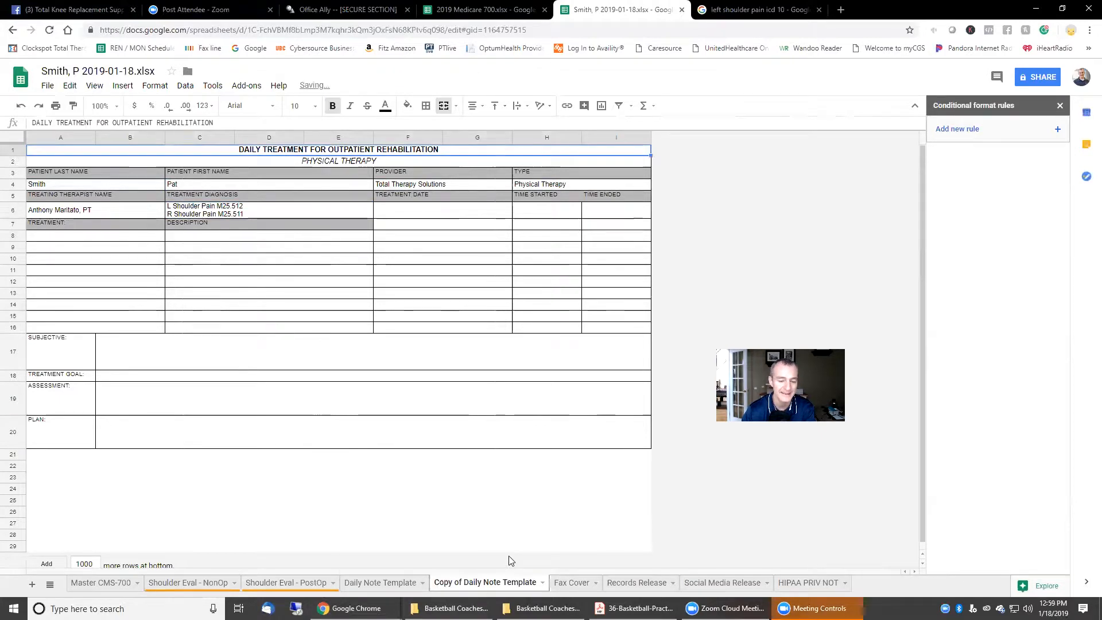
{"action": "double_click", "coordinate": [449, 581]}
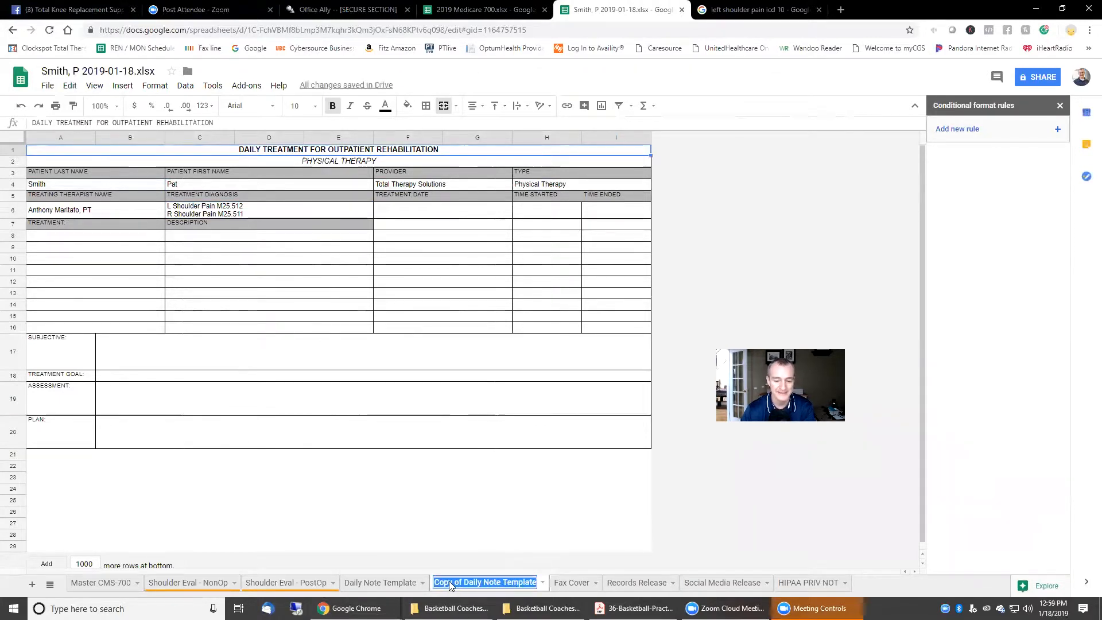
{"action": "type", "text": "Treatment Day 1"}
{"action": "key", "text": "Return"}
Step: Duplicate Treatment Day 1 and rename the copy Treatment Day 2
{"action": "right_click", "coordinate": [451, 582]}
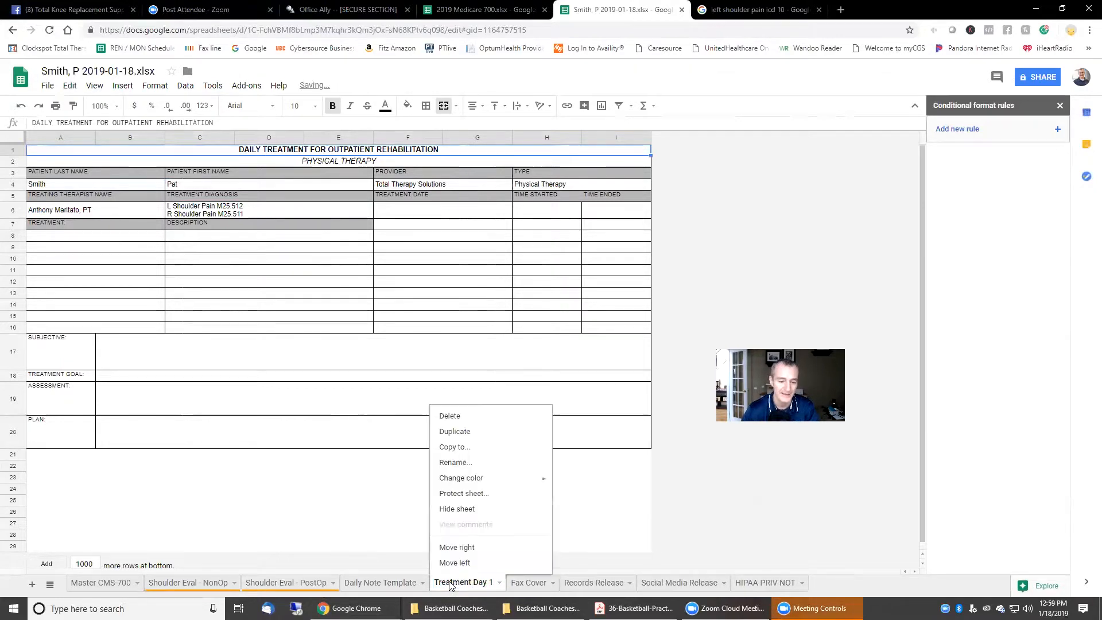
{"action": "left_click", "coordinate": [475, 433]}
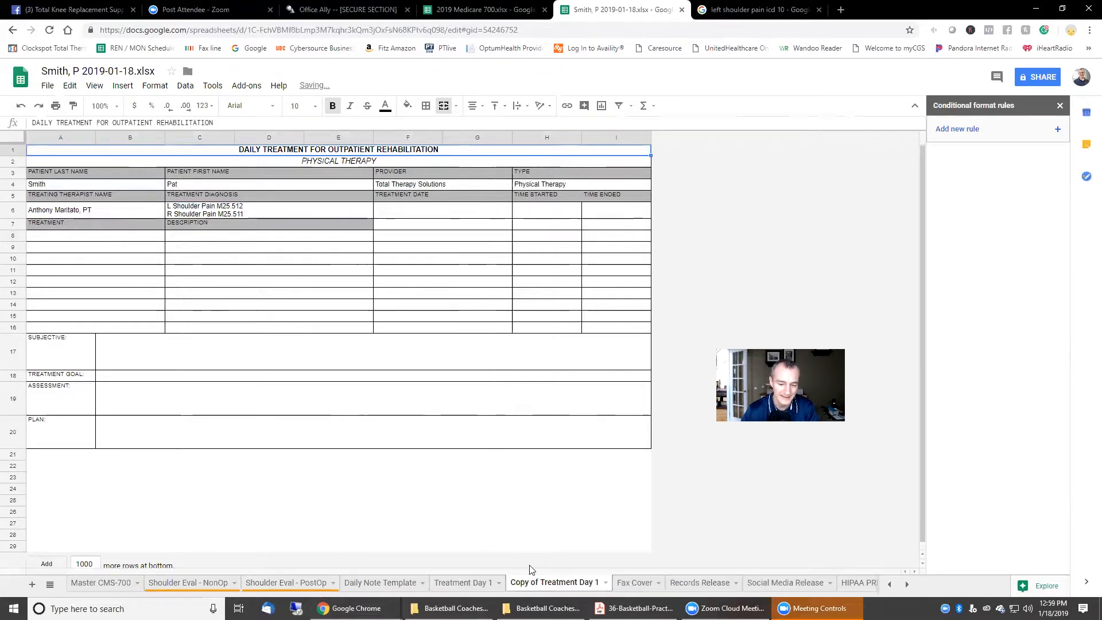
{"action": "double_click", "coordinate": [585, 583]}
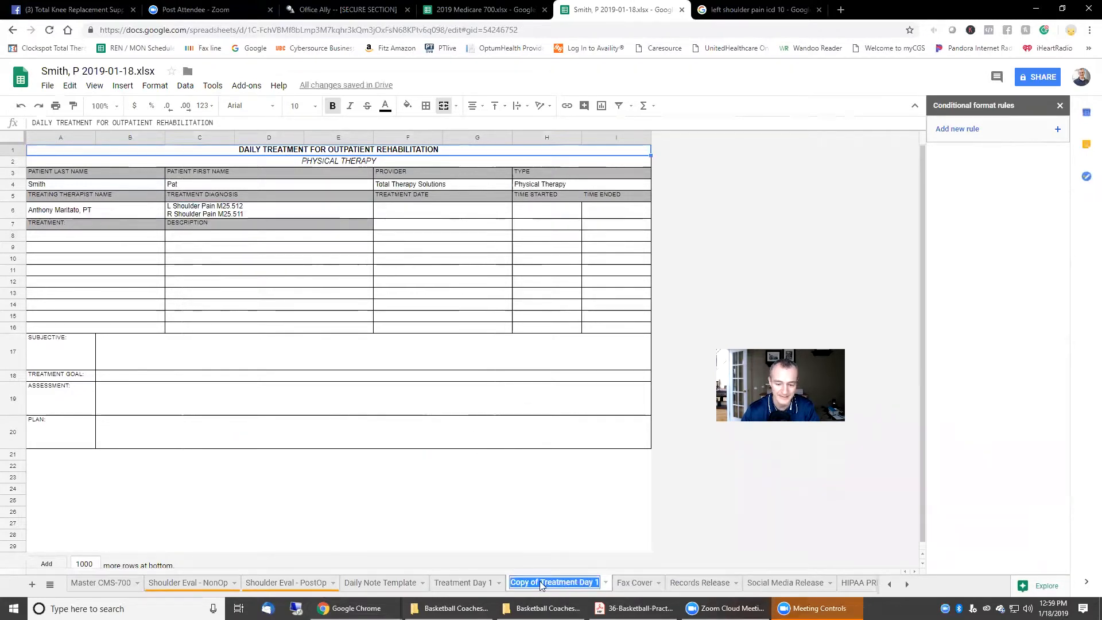
{"action": "left_click_drag", "start_coordinate": [540, 583], "coordinate": [458, 586]}
{"action": "key", "text": "BackSpace"}
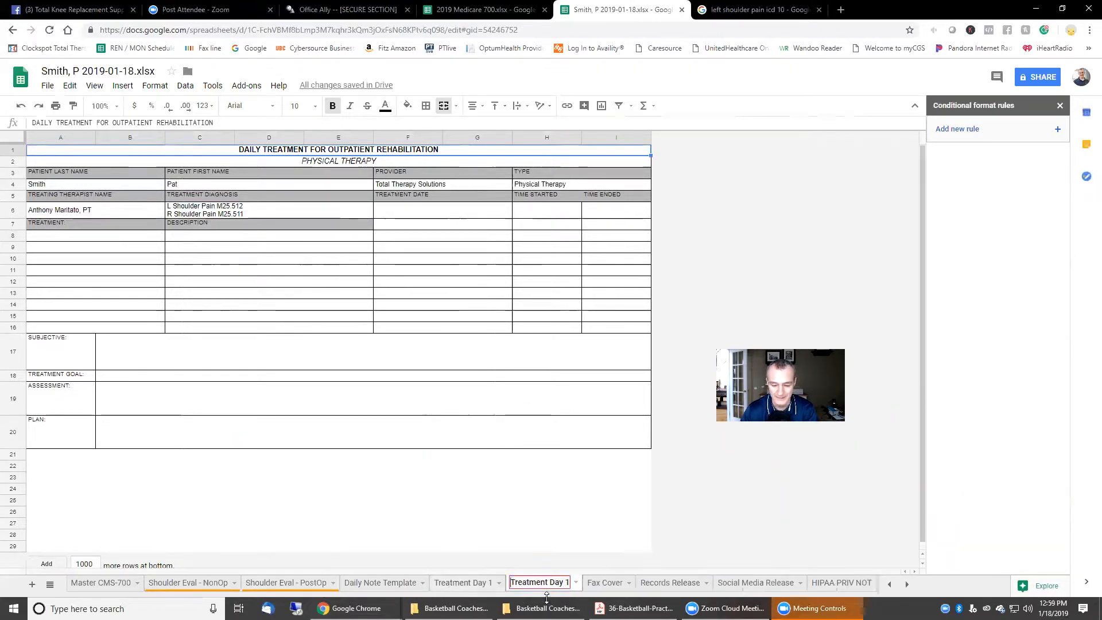
{"action": "key", "text": "BackSpace"}
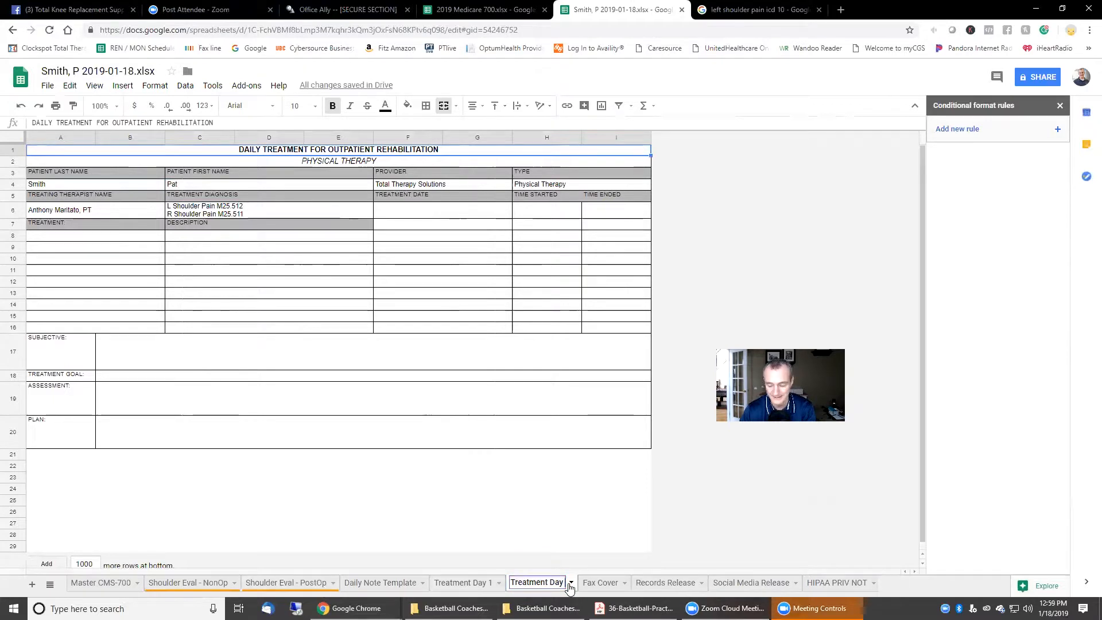
{"action": "type", "text": "2"}
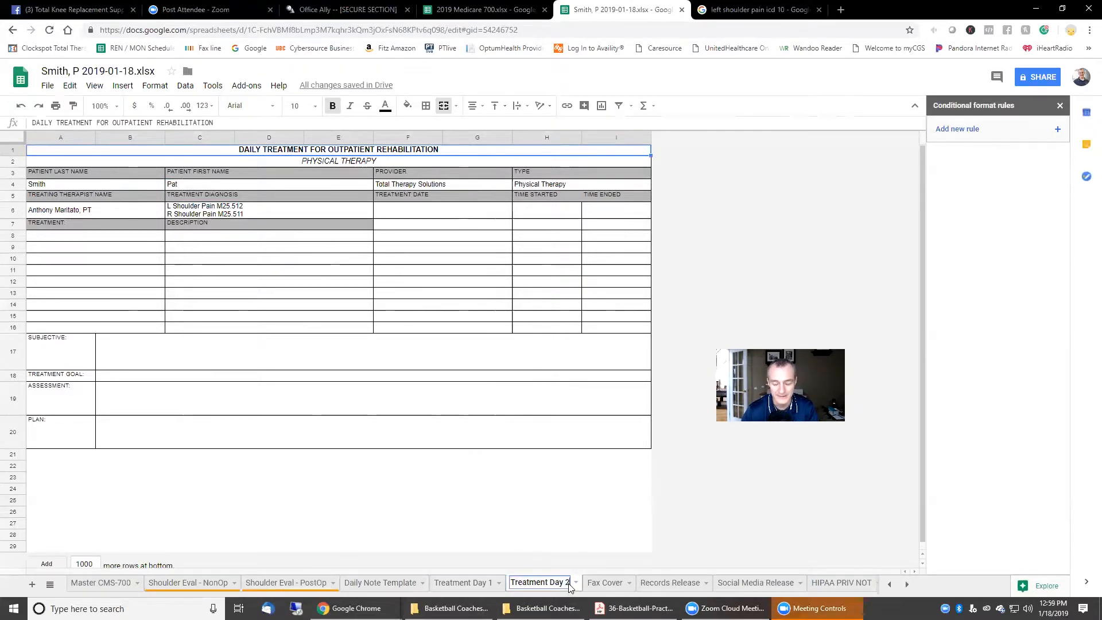
{"action": "key", "text": "Return"}
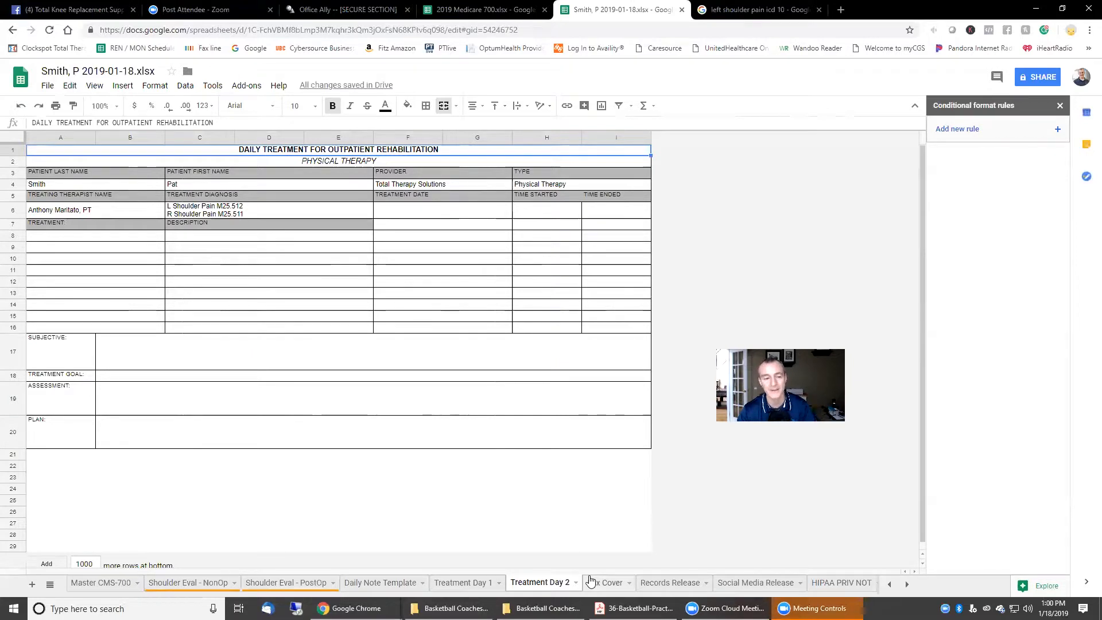
Step: Link Treatment Day 1's Treatment Goal B18 to Master CMS-700 cell A14
{"action": "left_click", "coordinate": [477, 582]}
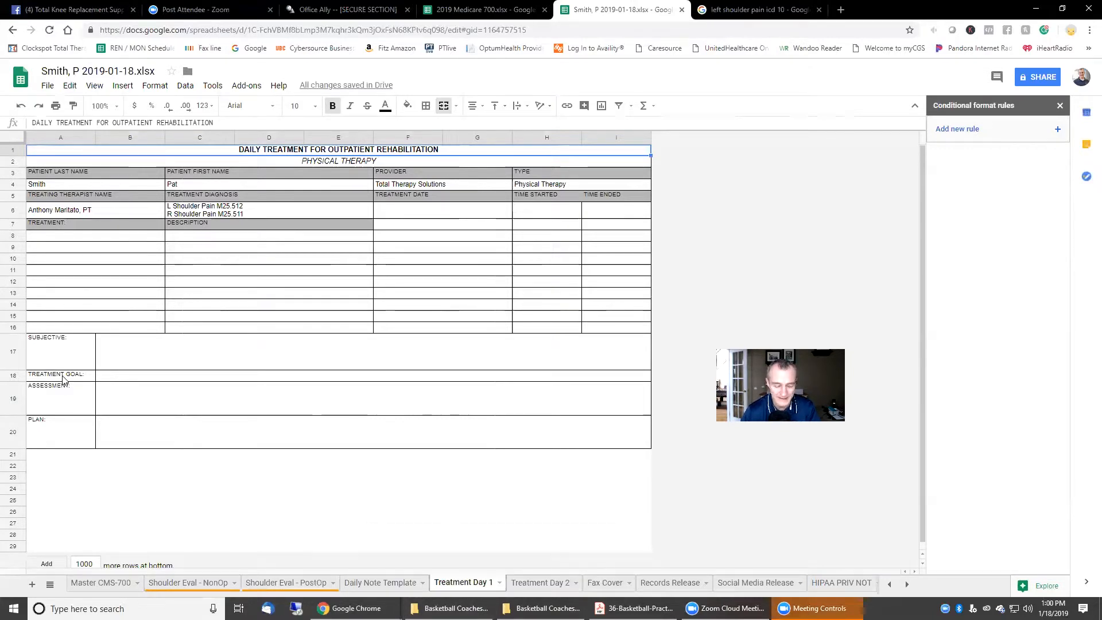
{"action": "left_click", "coordinate": [112, 376]}
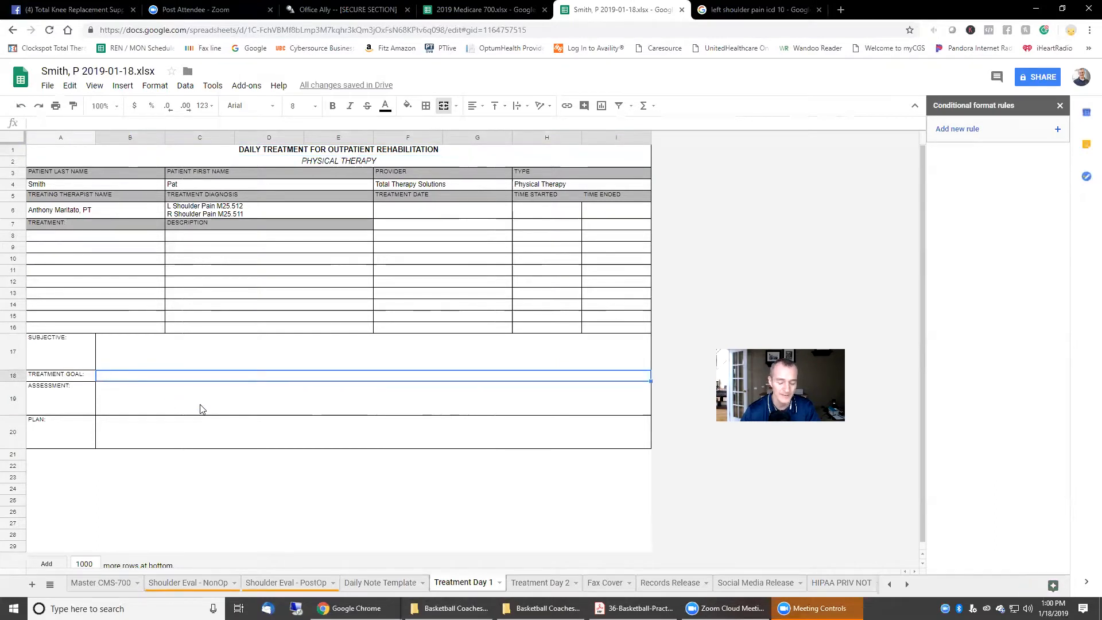
{"action": "type", "text": "="}
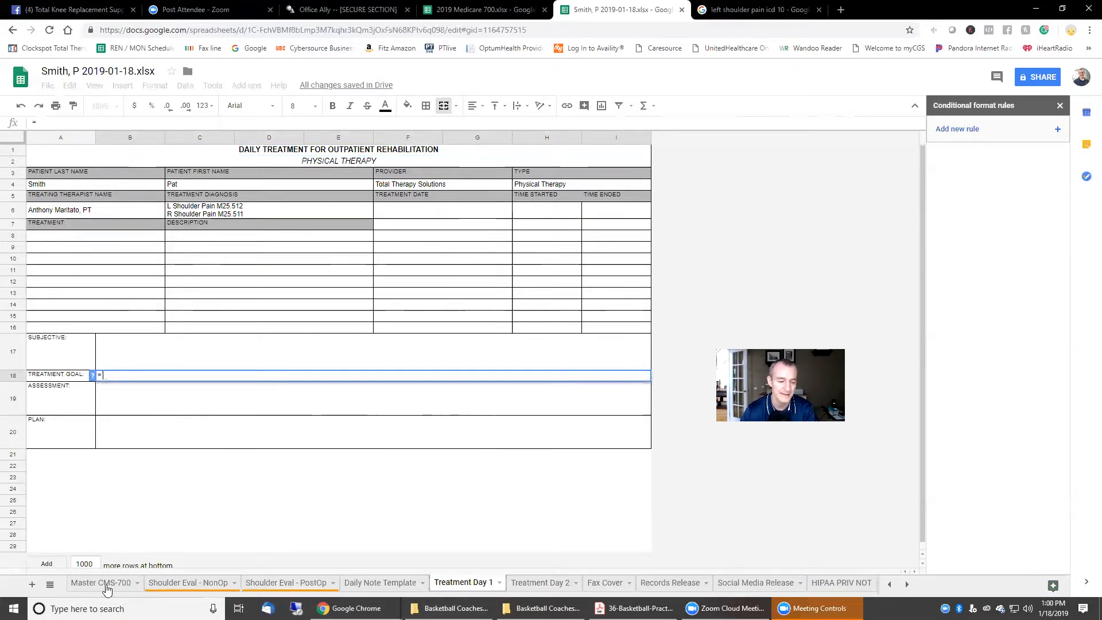
{"action": "left_click", "coordinate": [102, 583]}
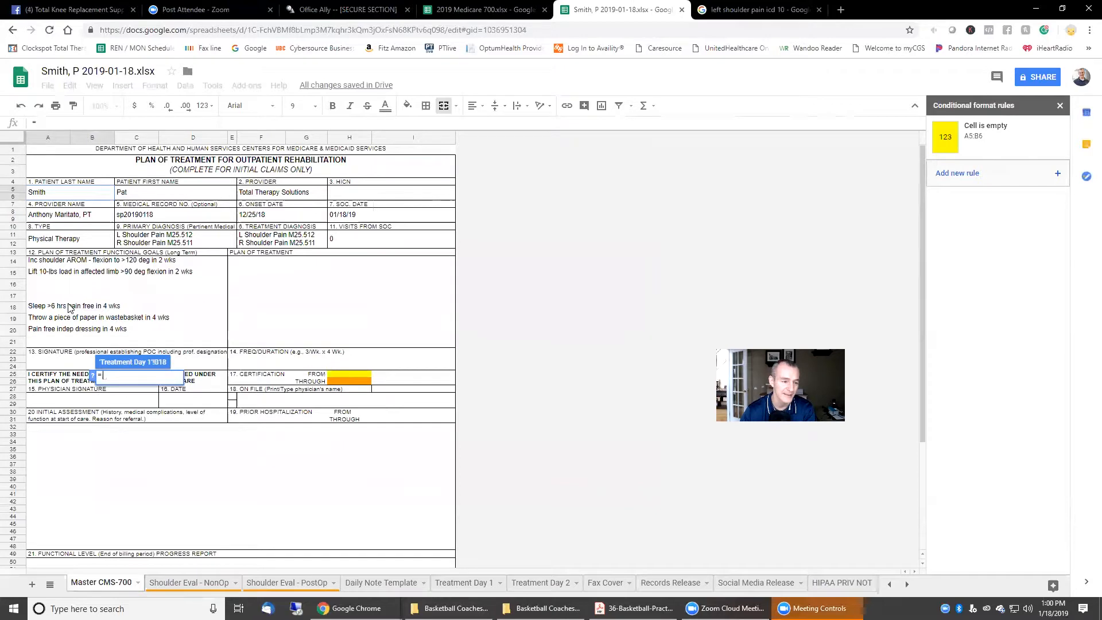
{"action": "left_click", "coordinate": [61, 262]}
{"action": "key", "text": "Return"}
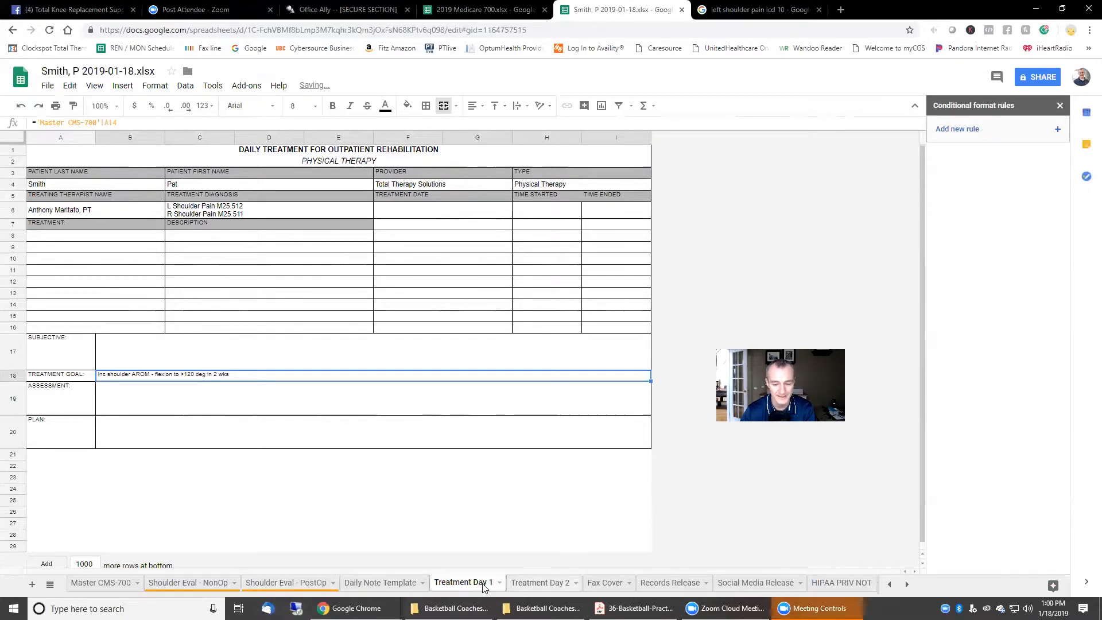
Step: Link Treatment Day 2's Treatment Goal B18 to Master CMS-700 cell A15
{"action": "left_click", "coordinate": [541, 583]}
{"action": "left_click", "coordinate": [117, 375]}
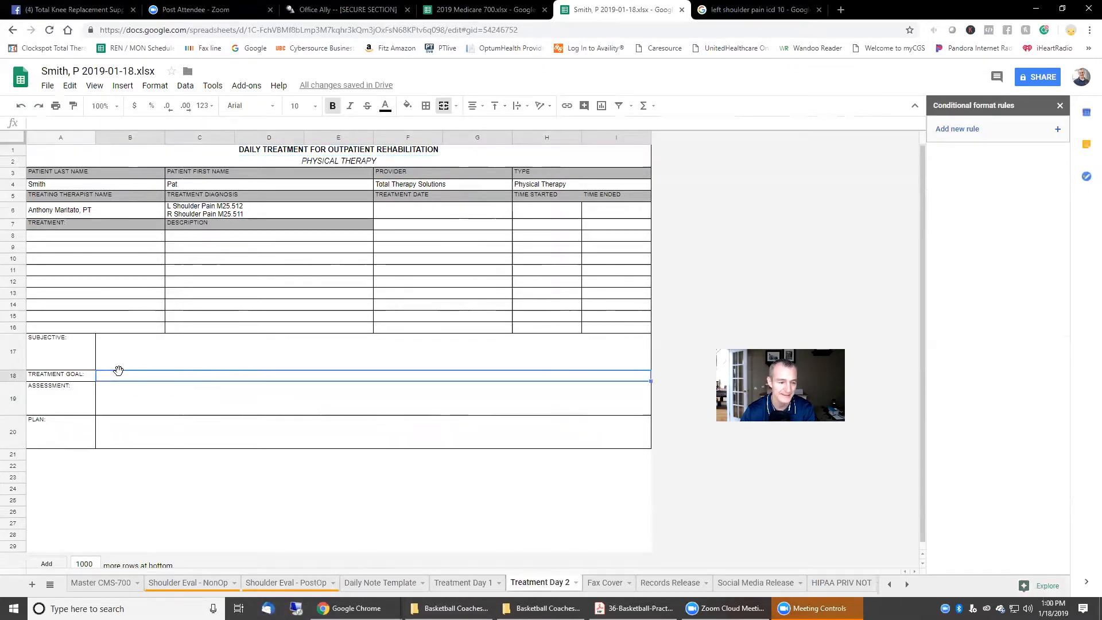
{"action": "type", "text": "="}
{"action": "left_click", "coordinate": [78, 583]}
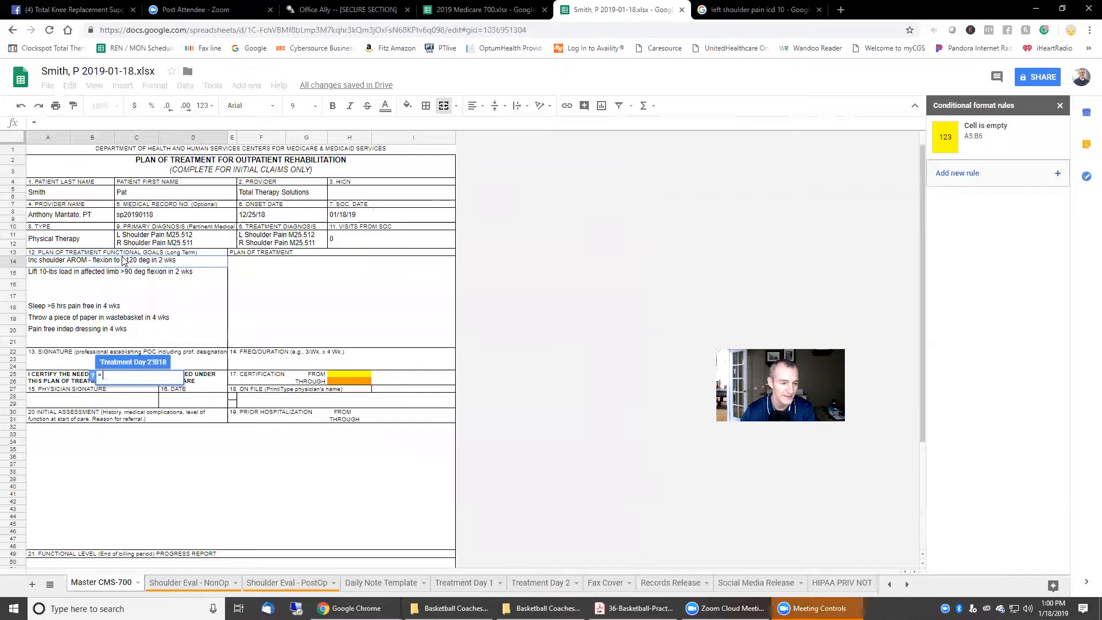
{"action": "left_click", "coordinate": [127, 277]}
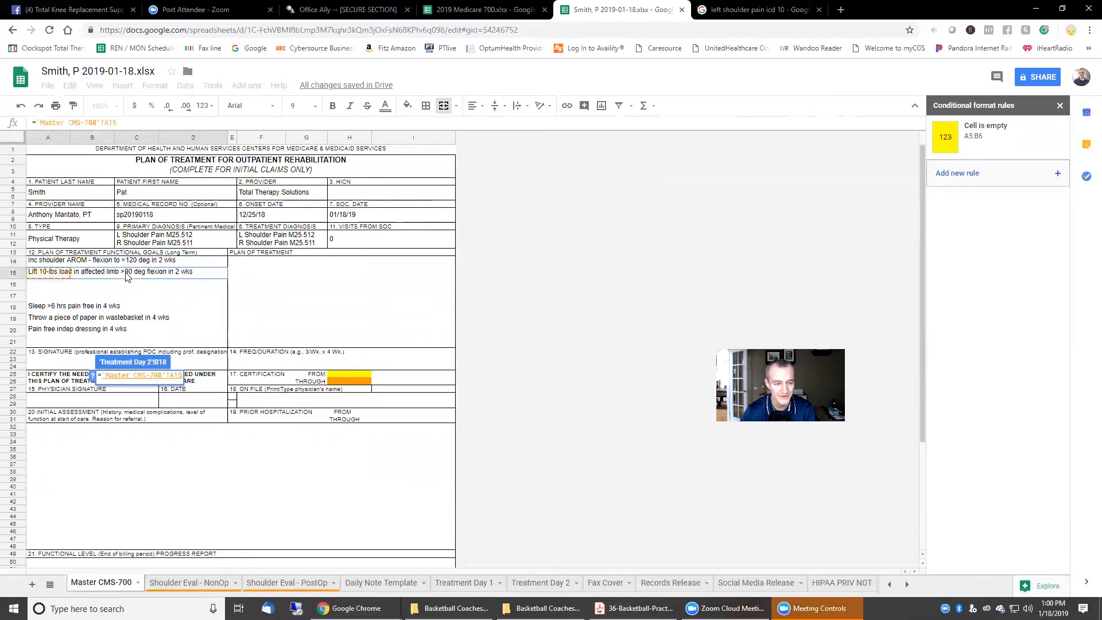
{"action": "key", "text": "Return"}
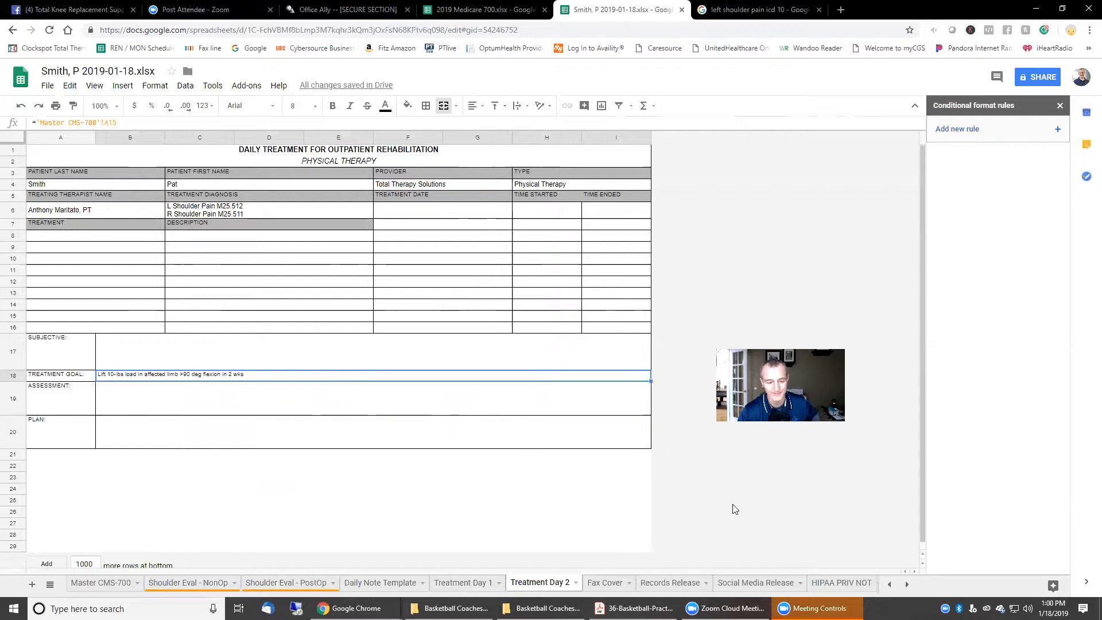
Step: Review the Master CMS-700, Shoulder Eval - NonOp and Shoulder Eval - PostOp sheets
{"action": "left_click", "coordinate": [94, 585]}
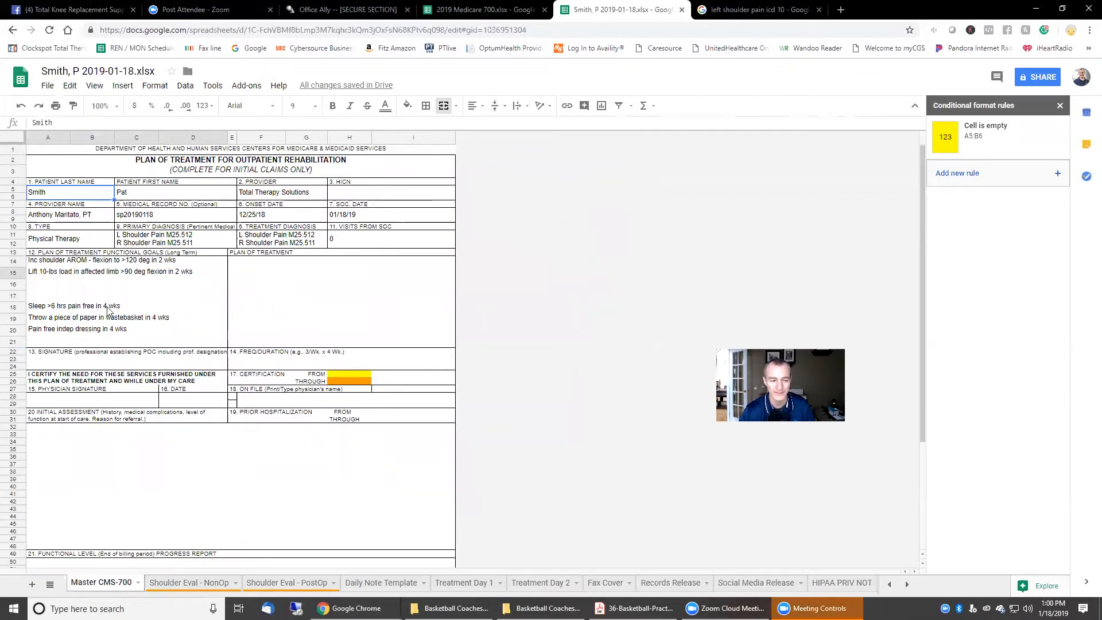
{"action": "left_click", "coordinate": [202, 584]}
{"action": "left_click", "coordinate": [281, 583]}
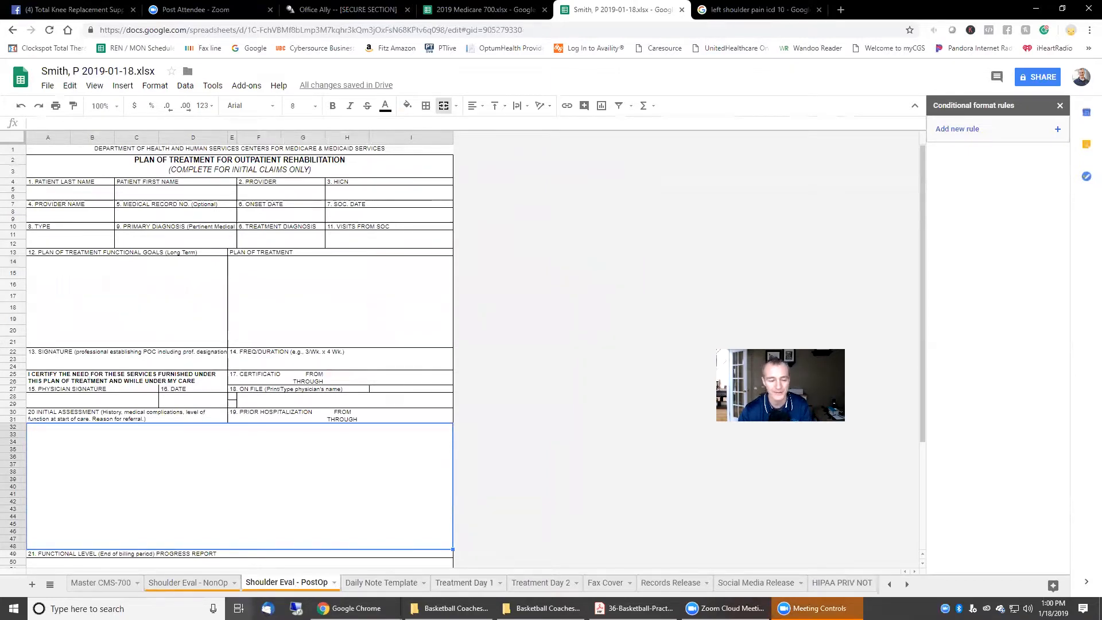
{"action": "left_click", "coordinate": [115, 582]}
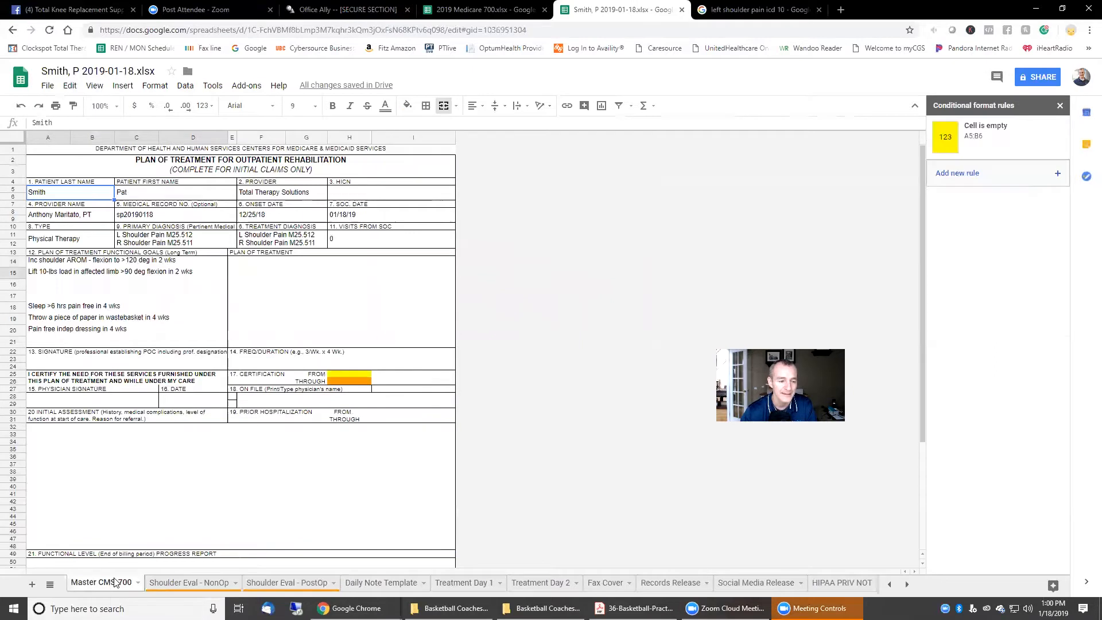
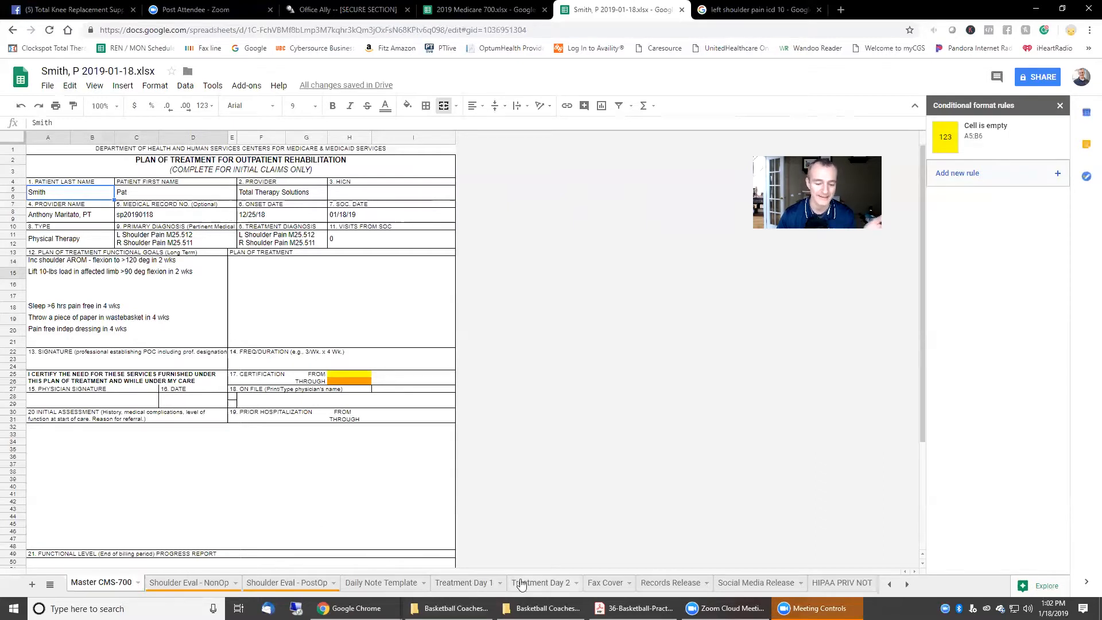
Step: Open print settings for the Treatment Day 1 sheet
{"action": "left_click", "coordinate": [468, 583]}
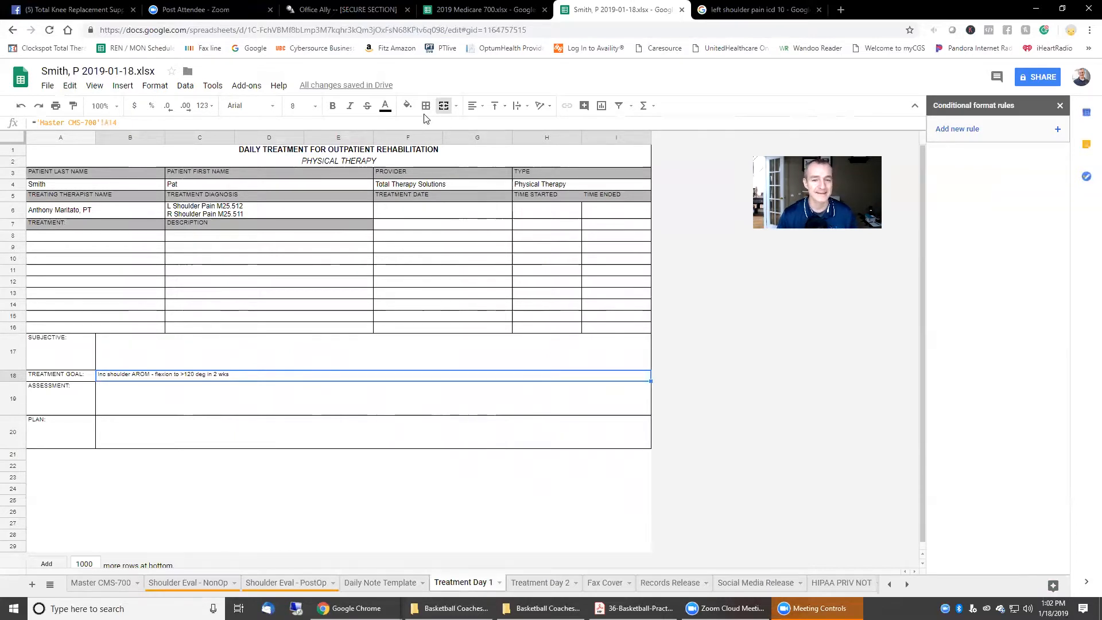
{"action": "left_click", "coordinate": [55, 106]}
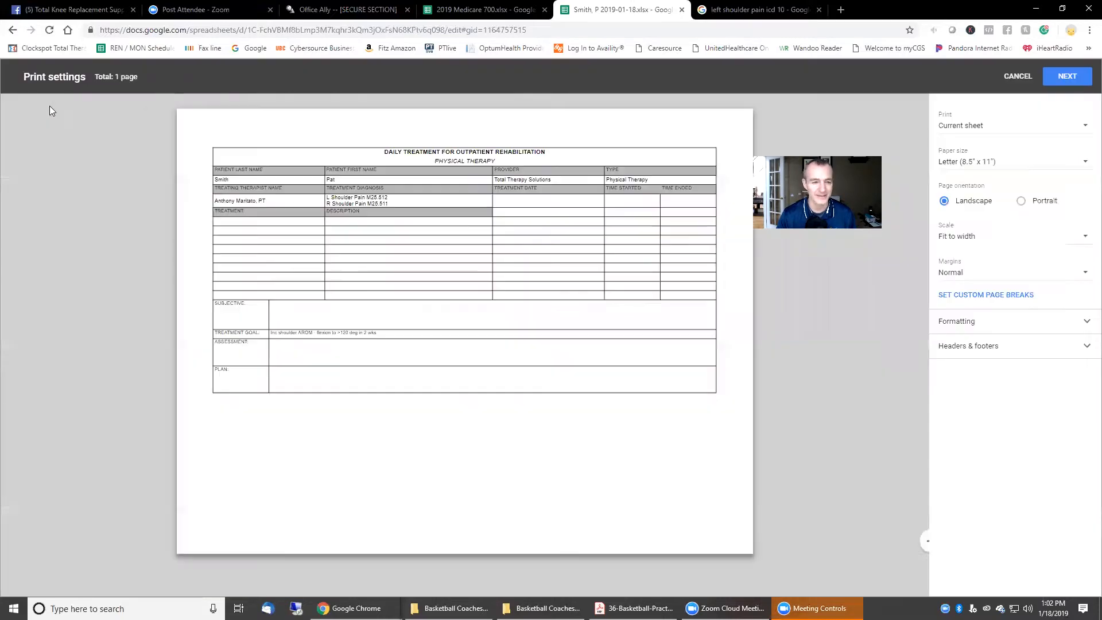
Step: Preview the Treatment Day 1 note in Portrait orientation, then cancel without printing
{"action": "left_click", "coordinate": [1030, 201]}
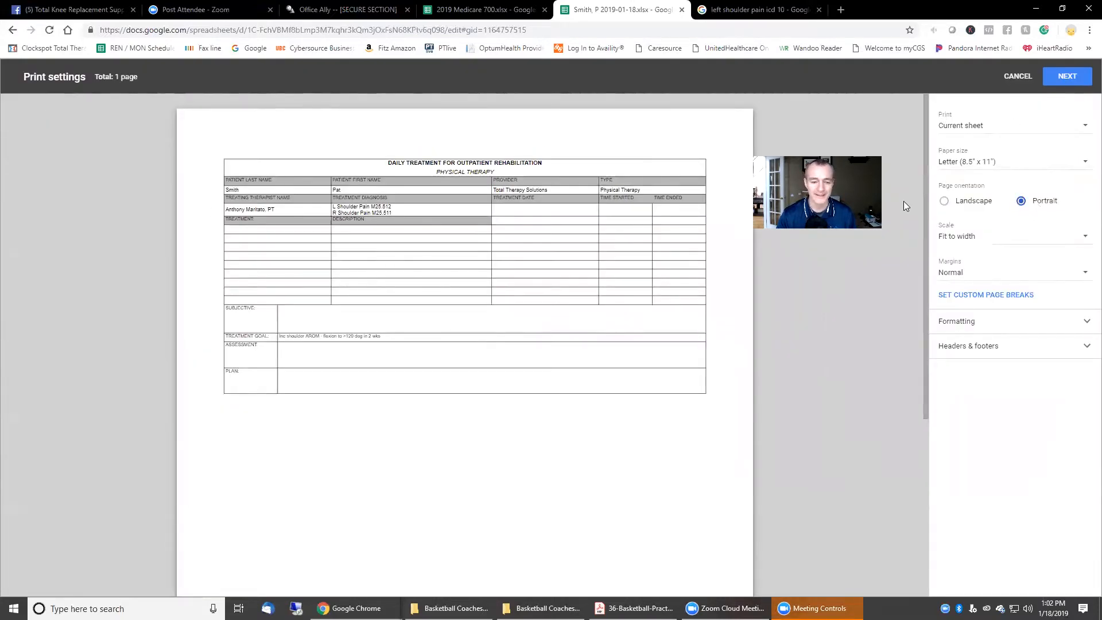
{"action": "scroll", "coordinate": [295, 263], "scroll_direction": "down", "scroll_amount": 3}
{"action": "scroll", "coordinate": [494, 367], "scroll_direction": "down", "scroll_amount": 2}
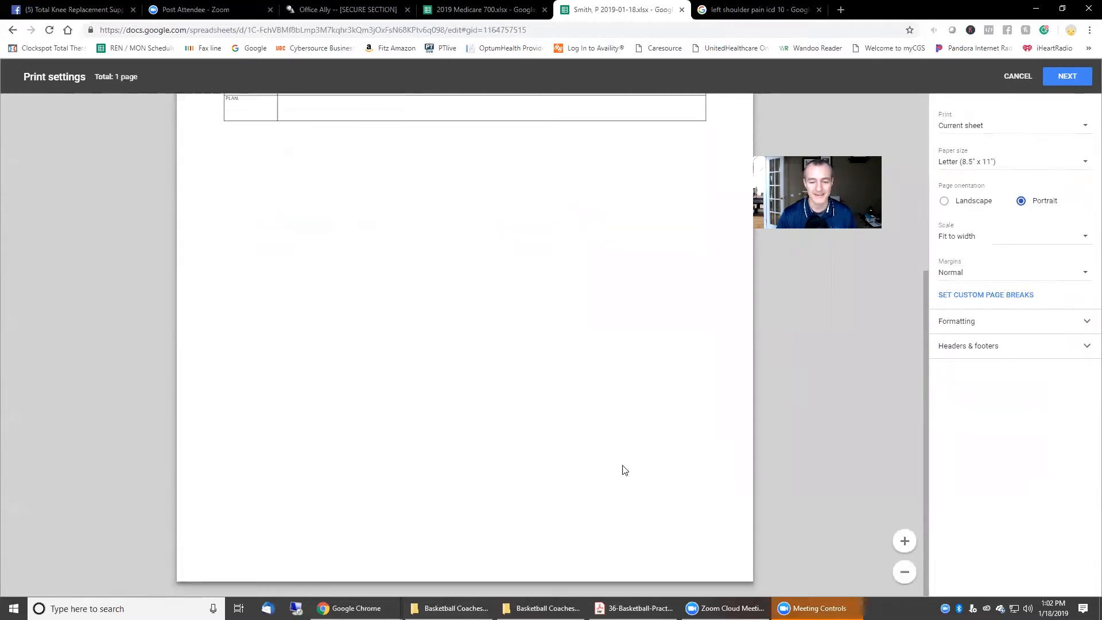
{"action": "scroll", "coordinate": [337, 421], "scroll_direction": "up", "scroll_amount": 3}
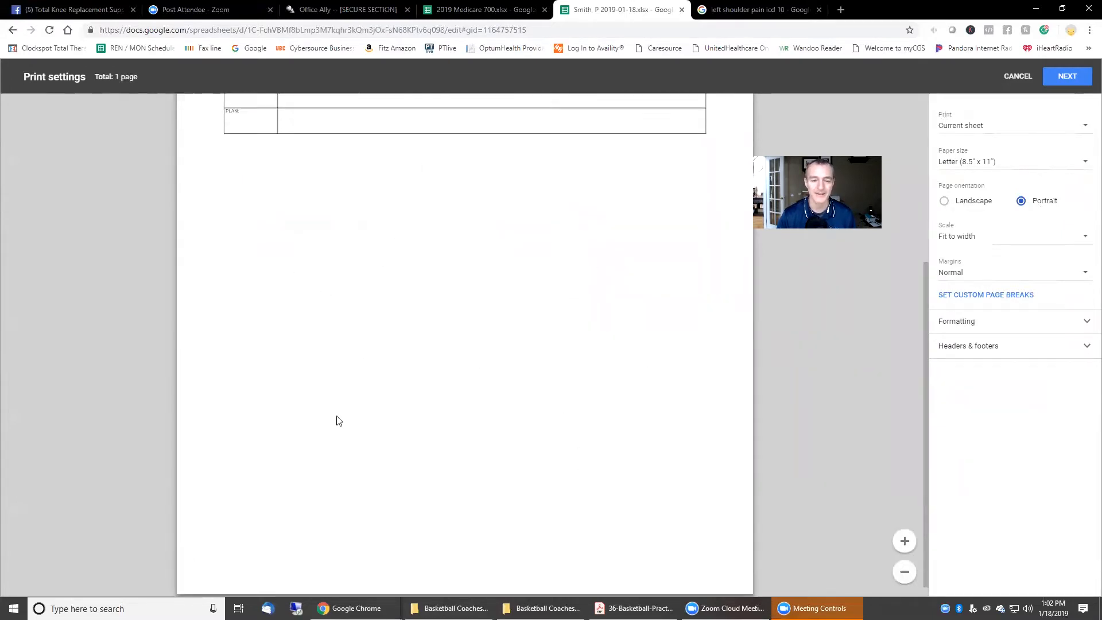
{"action": "scroll", "coordinate": [337, 420], "scroll_direction": "up", "scroll_amount": 2}
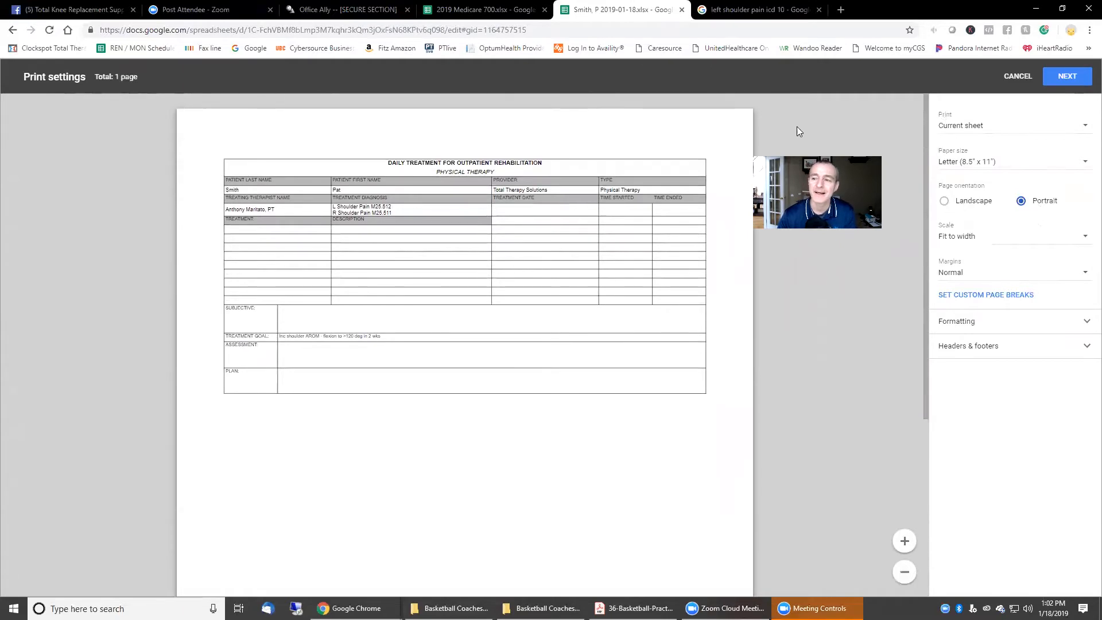
{"action": "left_click", "coordinate": [1017, 76]}
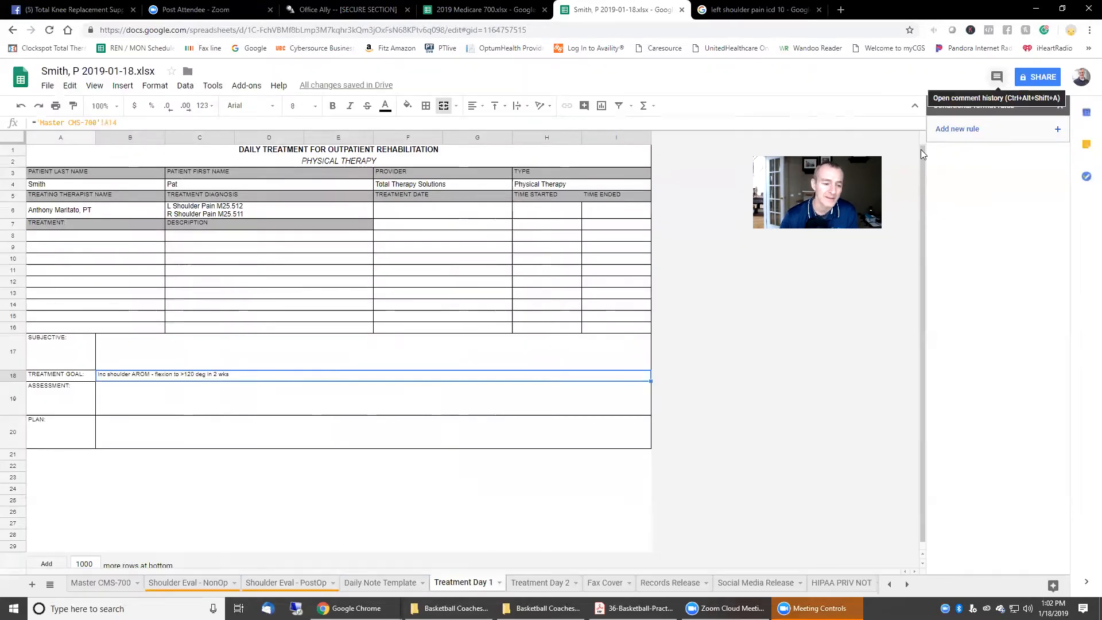
{"action": "scroll", "coordinate": [249, 456], "scroll_direction": "down", "scroll_amount": 1}
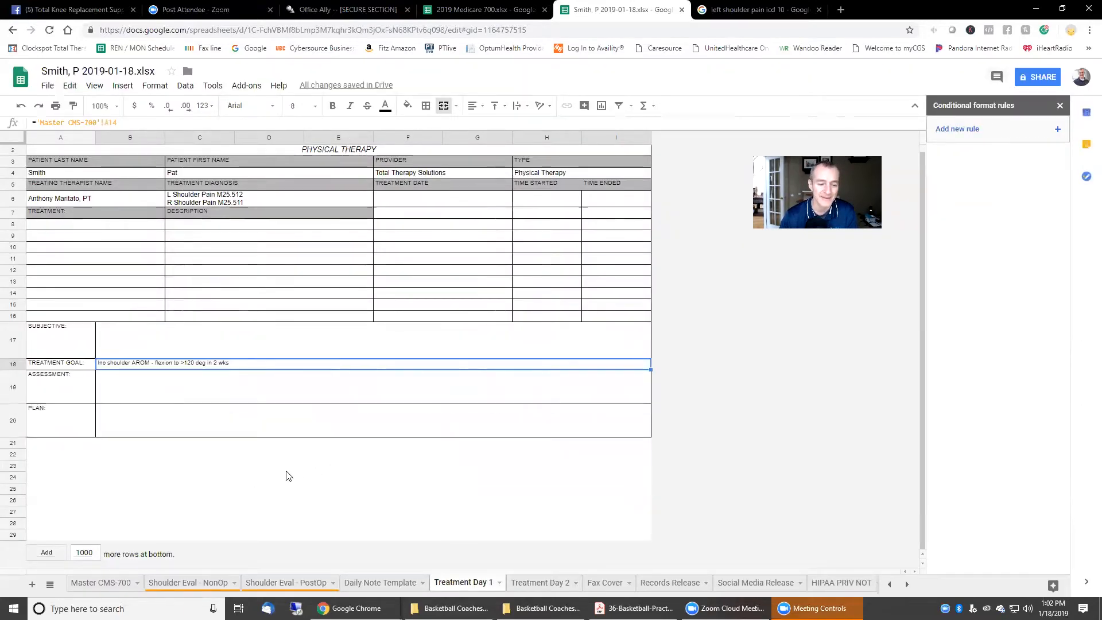
{"action": "left_click", "coordinate": [54, 458]}
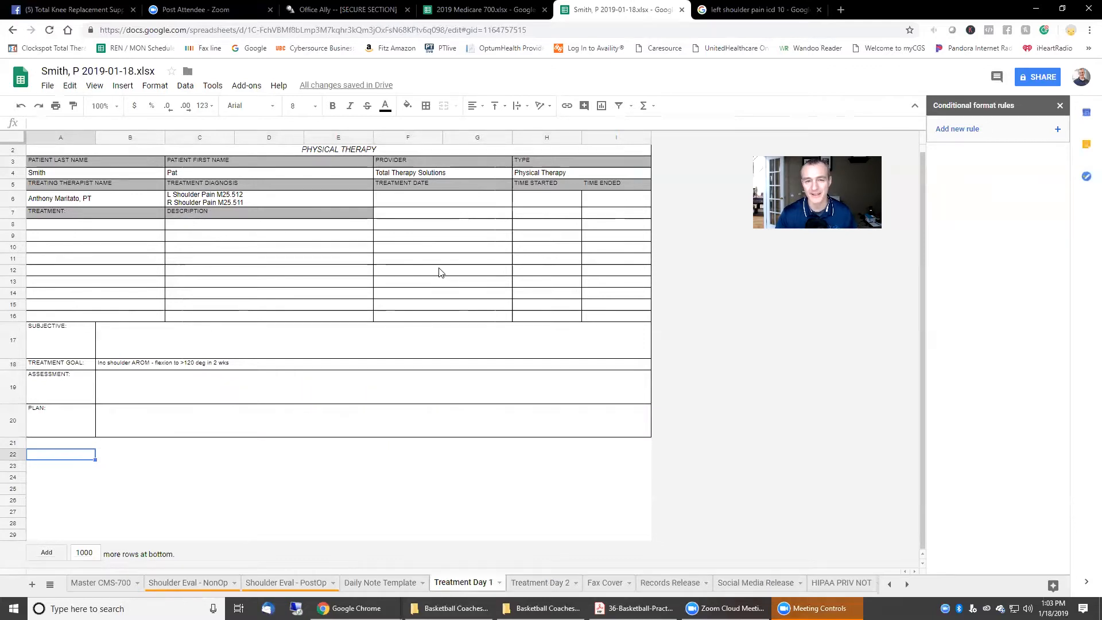
{"action": "left_click", "coordinate": [842, 435]}
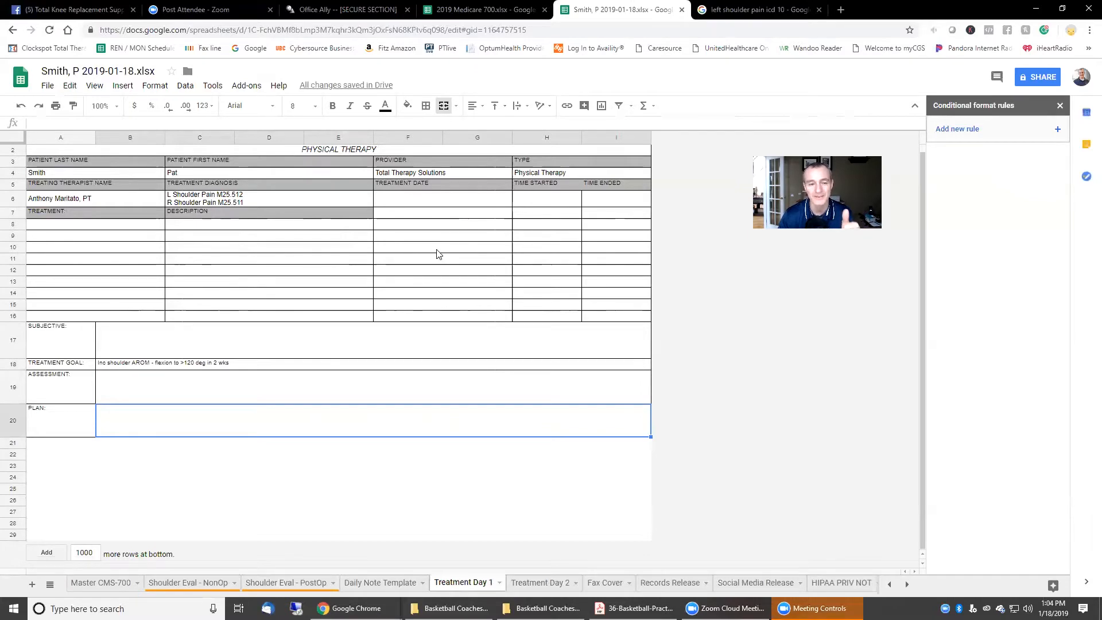
{"action": "scroll", "coordinate": [437, 253], "scroll_direction": "up", "scroll_amount": 1}
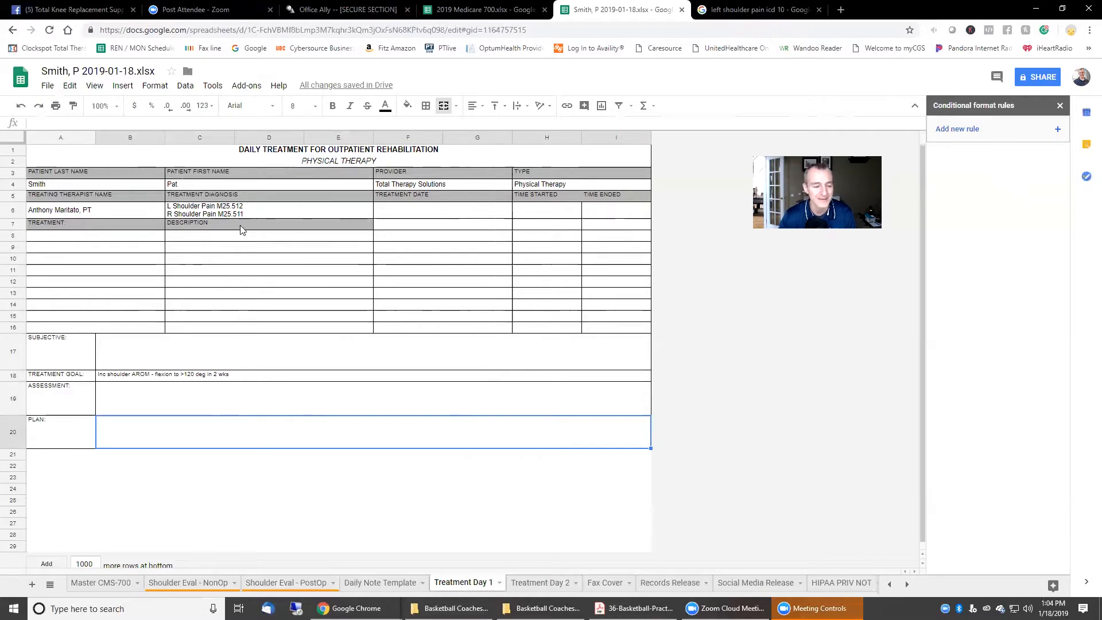
Step: Enter Therex in A8 with descriptions Bike, Calf Stretch and Foam Roll in C8–C10
{"action": "left_click", "coordinate": [77, 236]}
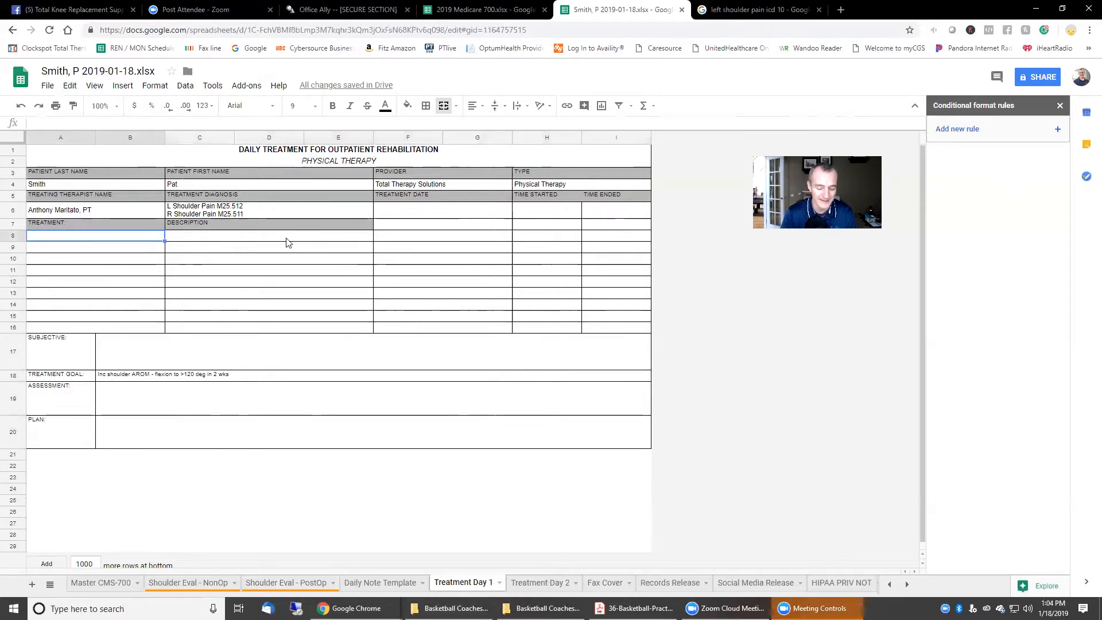
{"action": "type", "text": "Therex"}
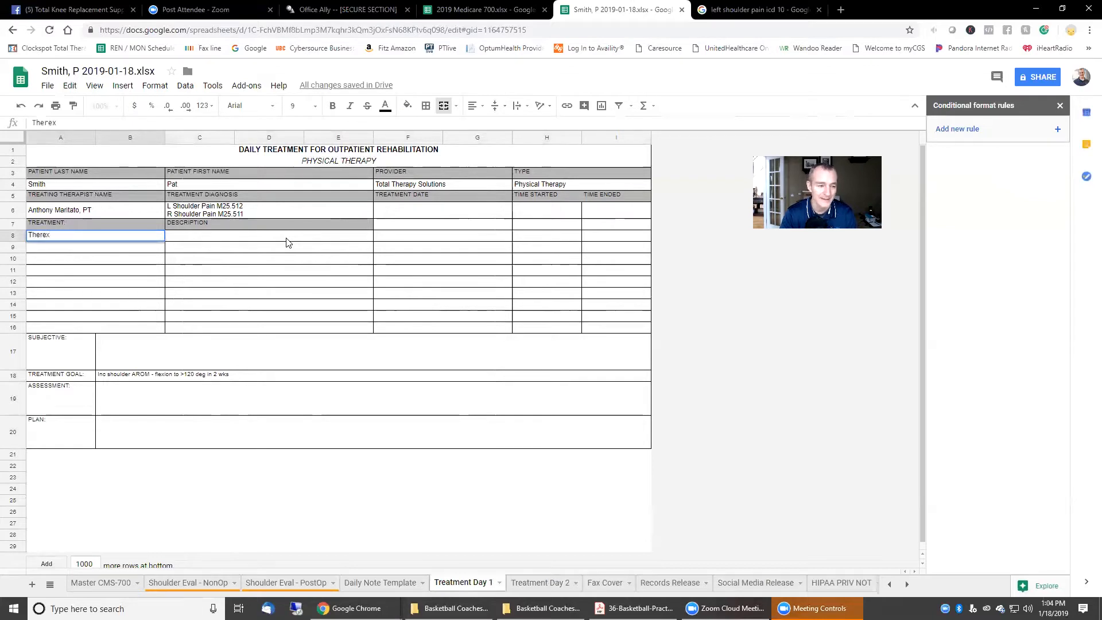
{"action": "left_click", "coordinate": [287, 242]}
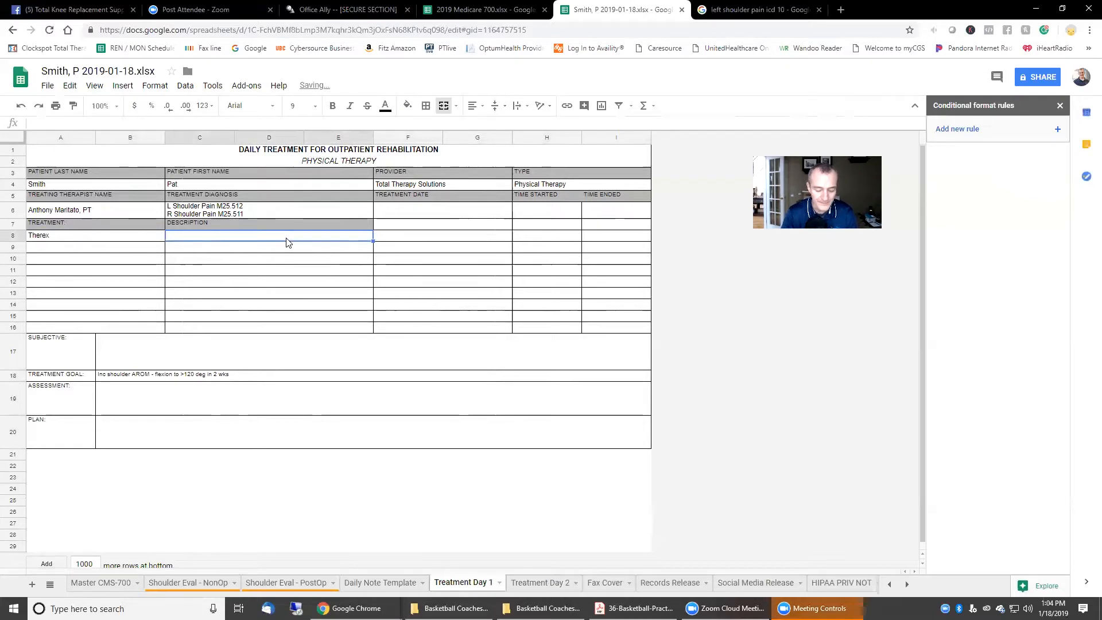
{"action": "type", "text": "Bike"}
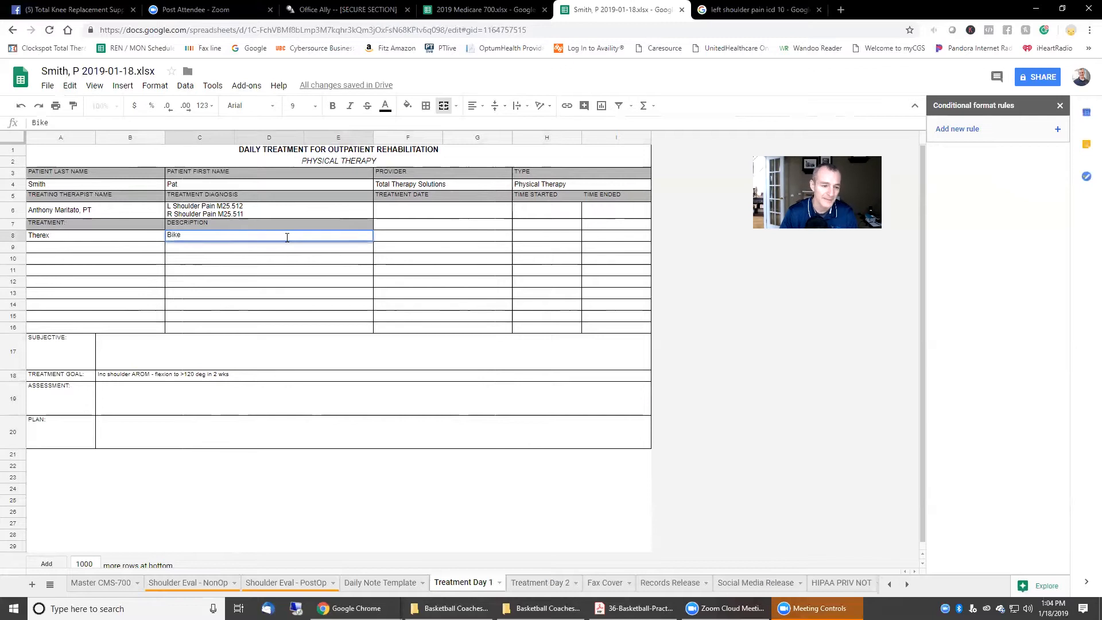
{"action": "key", "text": "Return"}
{"action": "type", "text": "Calf"}
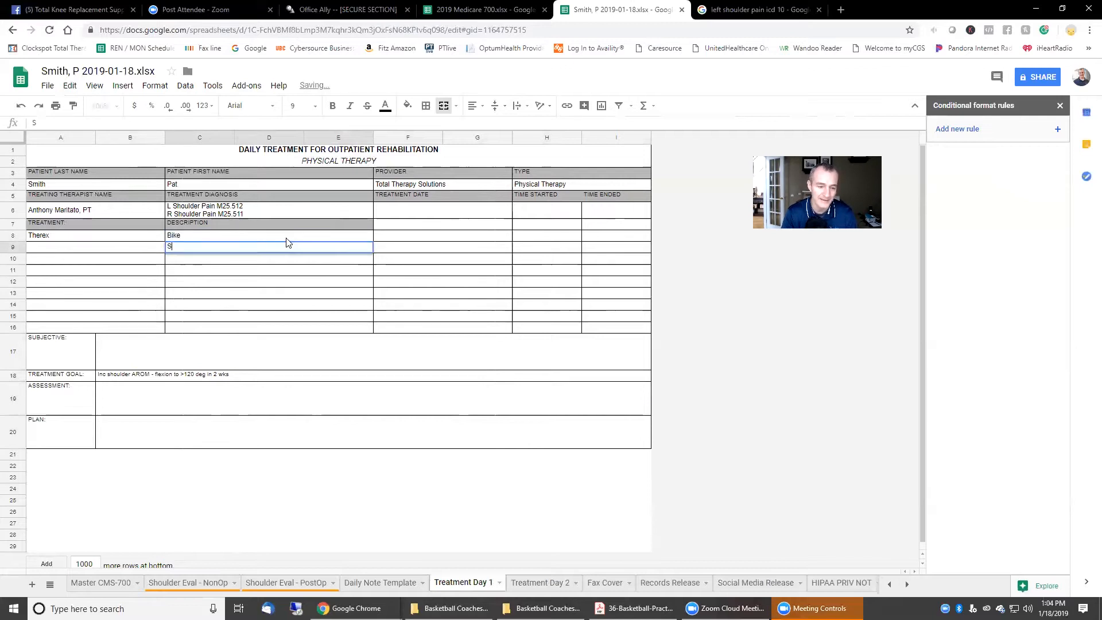
{"action": "type", "text": " Stretch"}
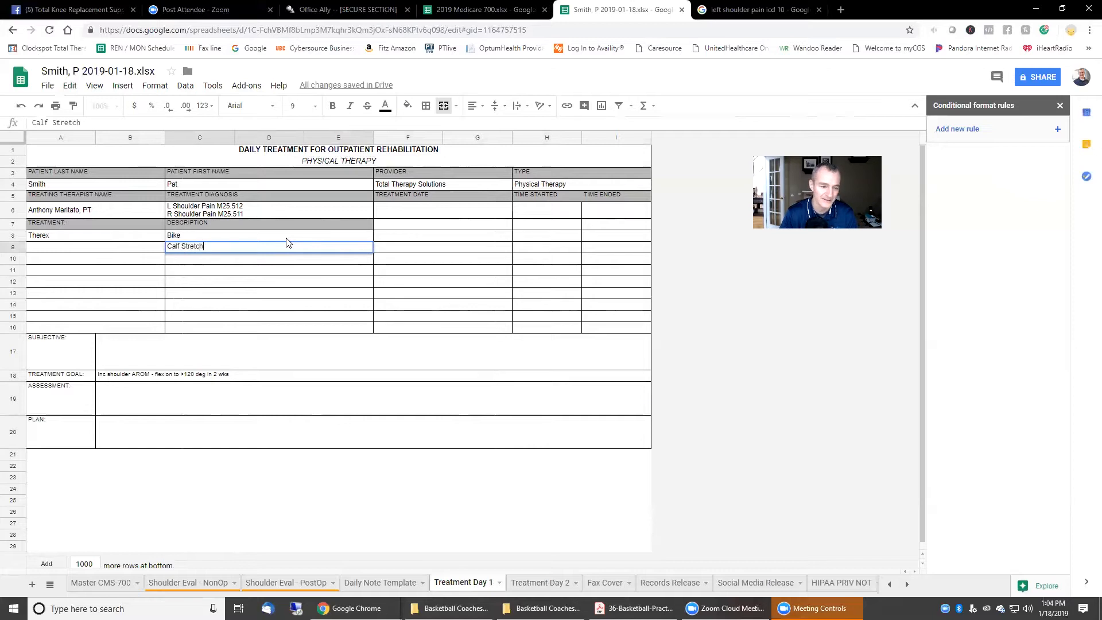
{"action": "key", "text": "Return"}
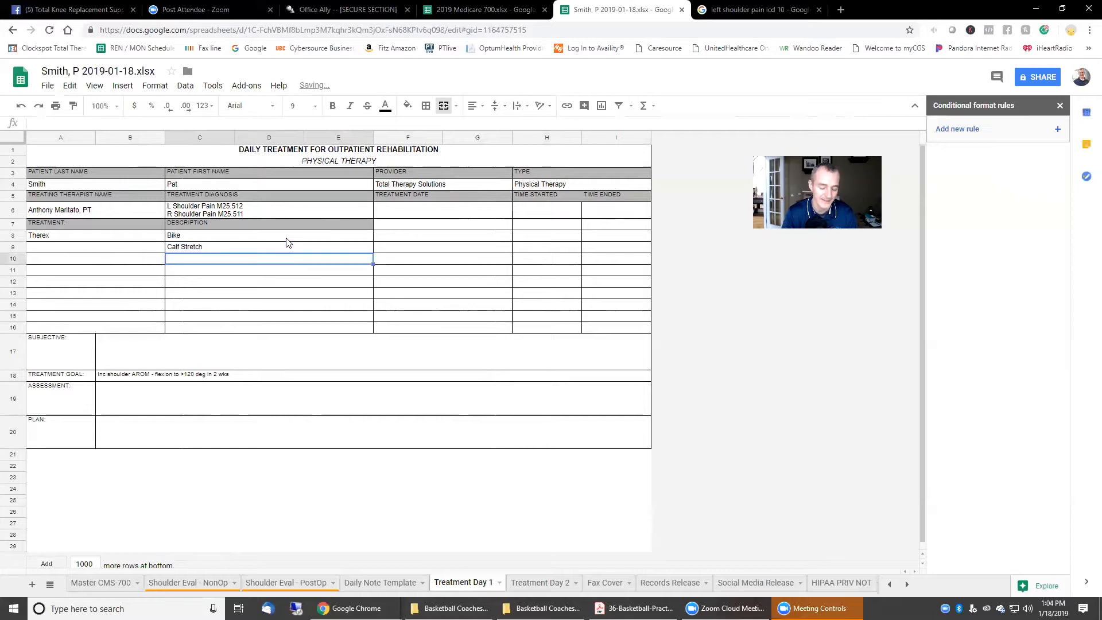
{"action": "type", "text": "Foam Roll"}
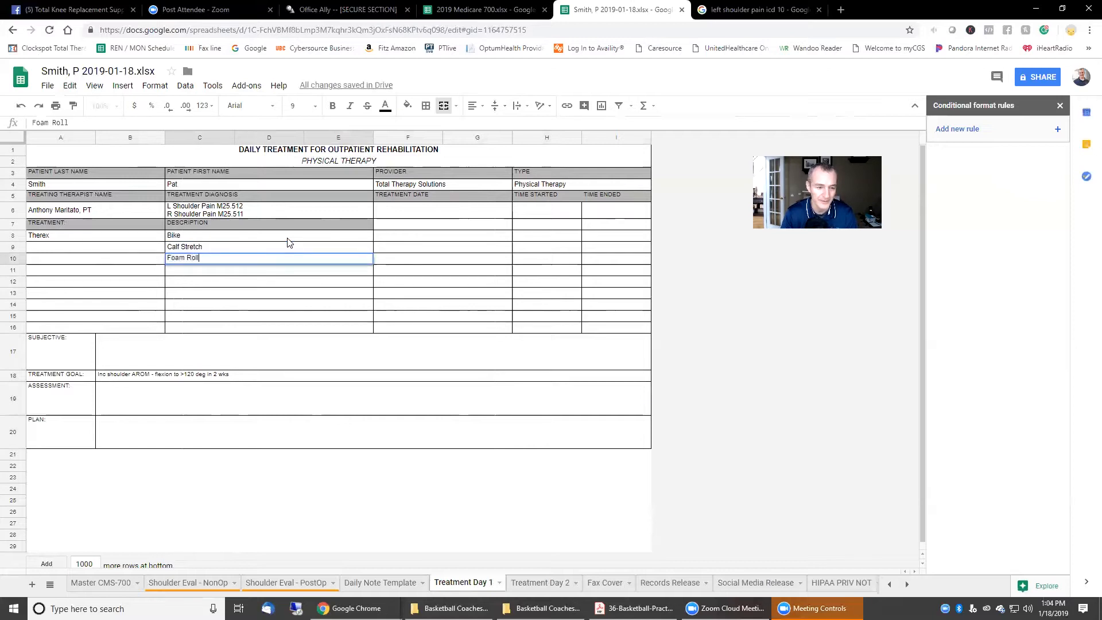
{"action": "key", "text": "Return"}
Step: Enter Manual in A11 with descriptions 'STM - UT, LS, Rhomb.' and 'GH Mobs'
{"action": "key", "text": "Left"}
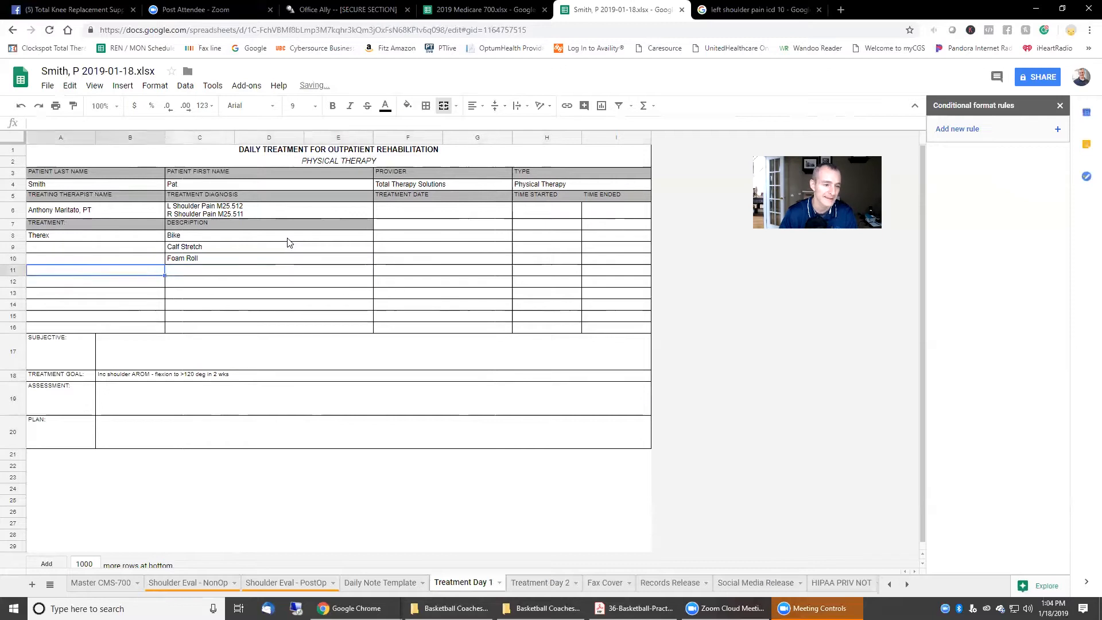
{"action": "type", "text": "Manual"}
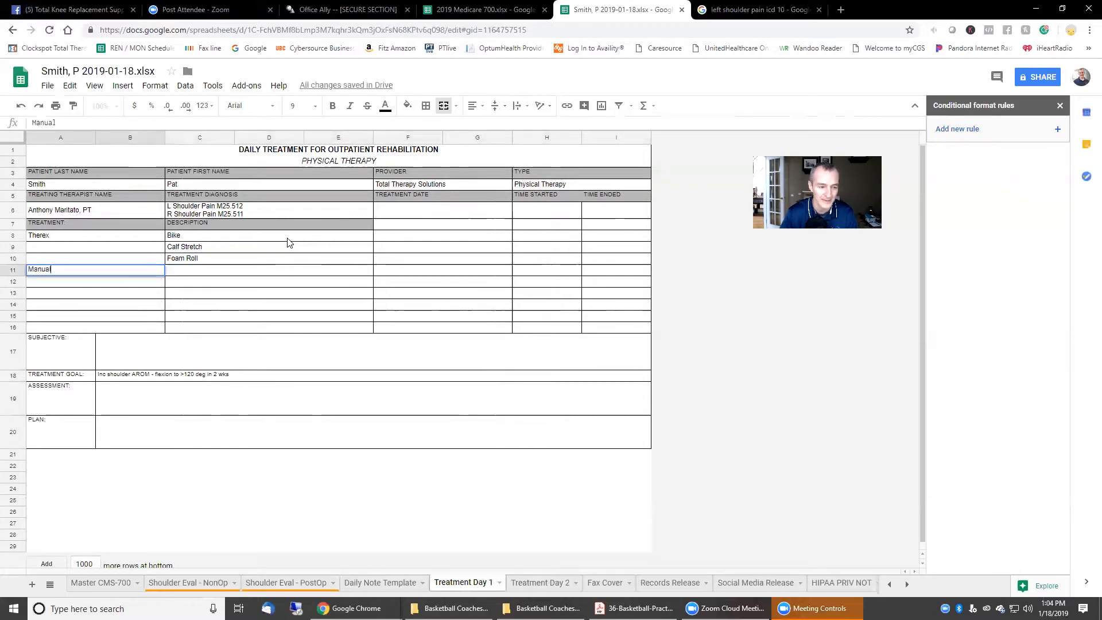
{"action": "key", "text": "Tab"}
{"action": "type", "text": "STM"}
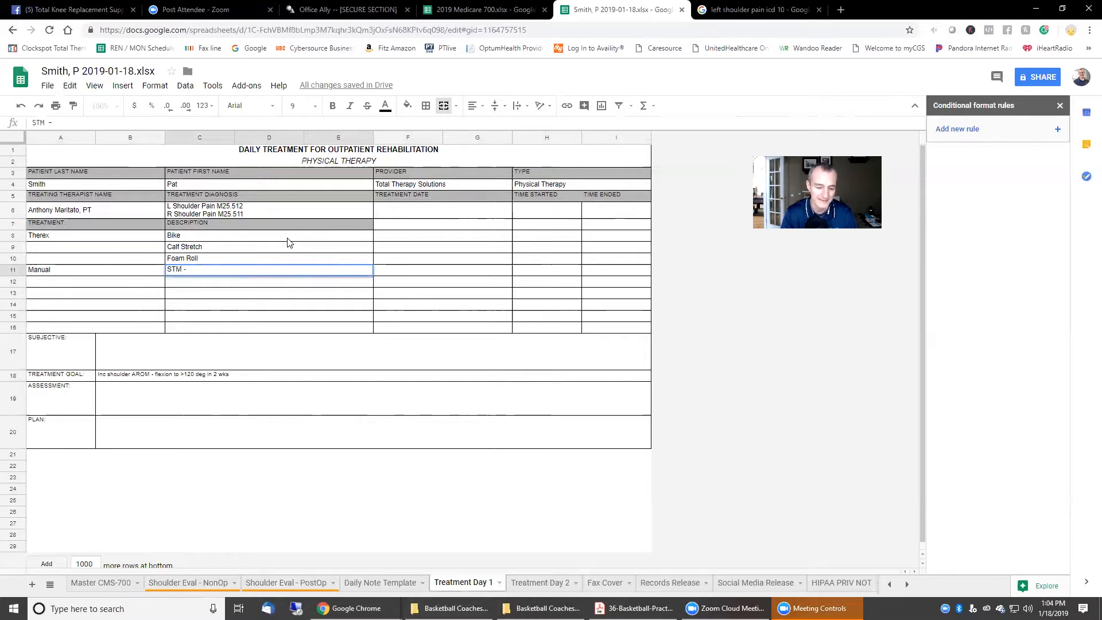
{"action": "type", "text": "- UT, LS"}
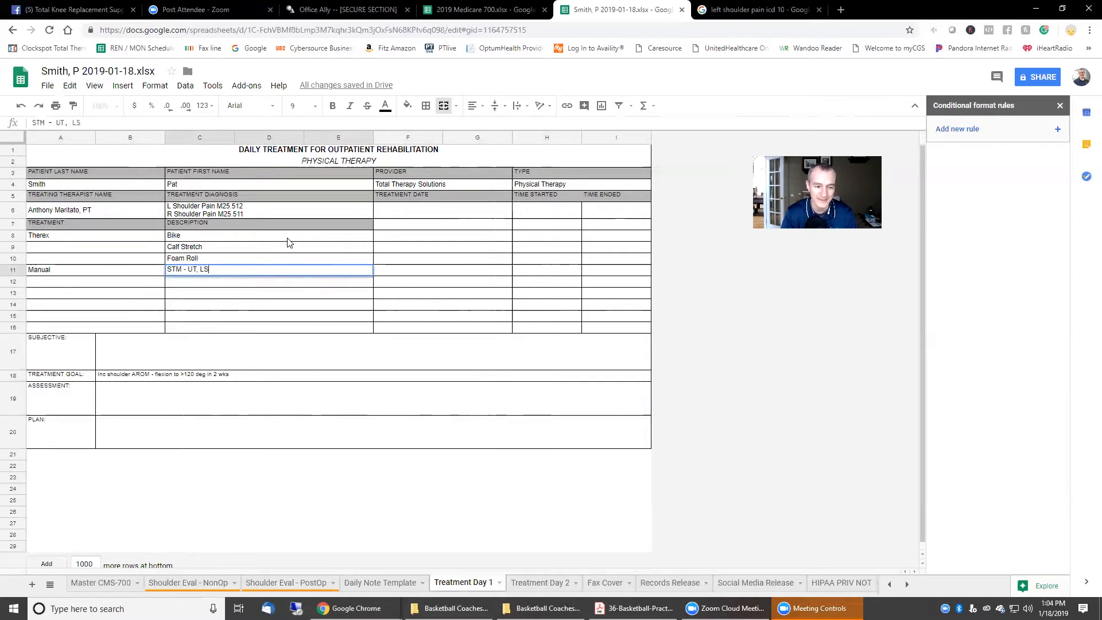
{"action": "type", "text": ", Rhob"}
{"action": "type", "text": "b,"}
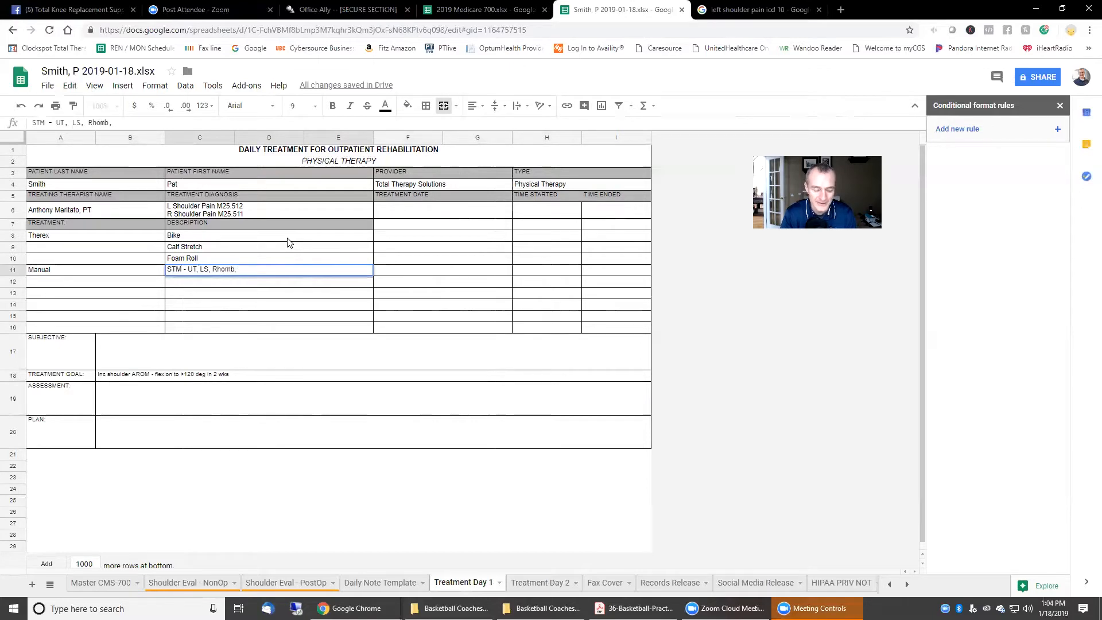
{"action": "key", "text": "Return"}
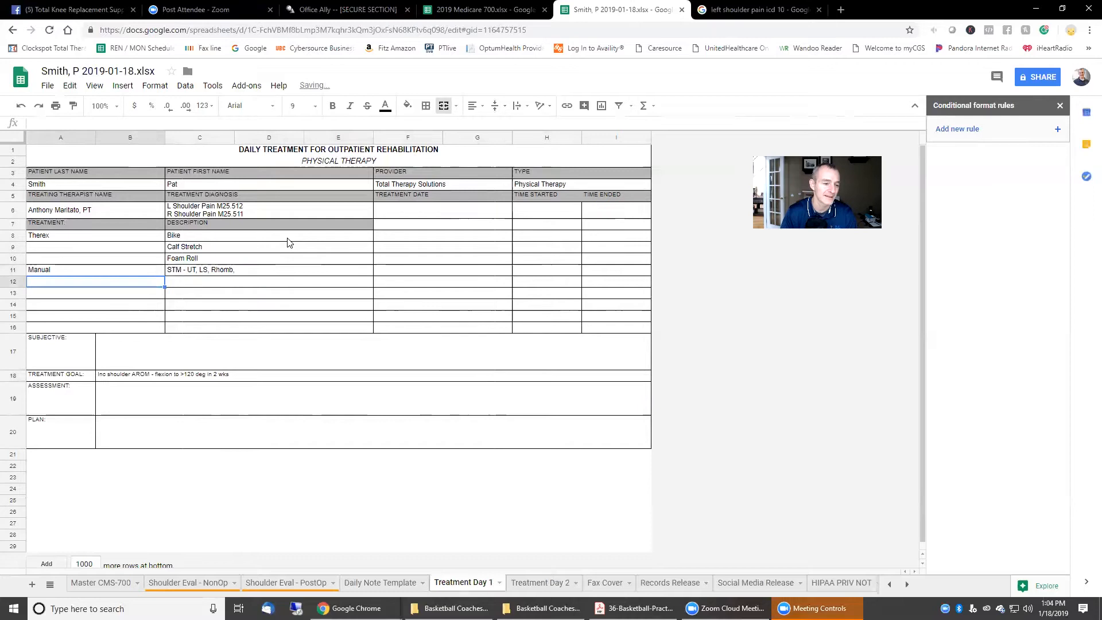
{"action": "key", "text": "Tab"}
{"action": "type", "text": "GH Mob"}
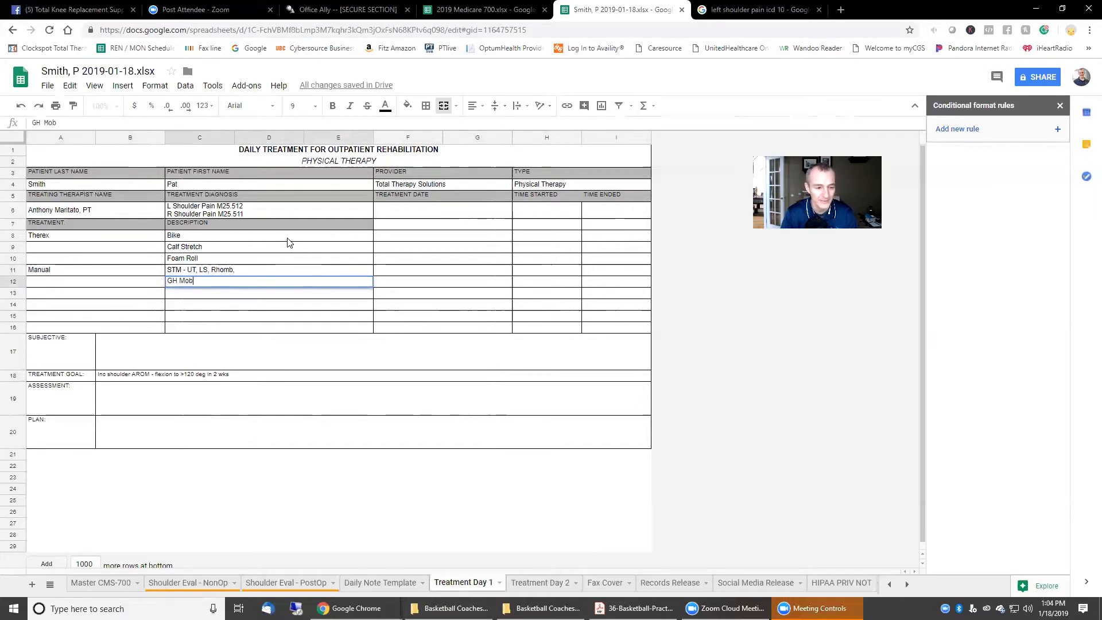
{"action": "type", "text": "s"}
{"action": "key", "text": "Return"}
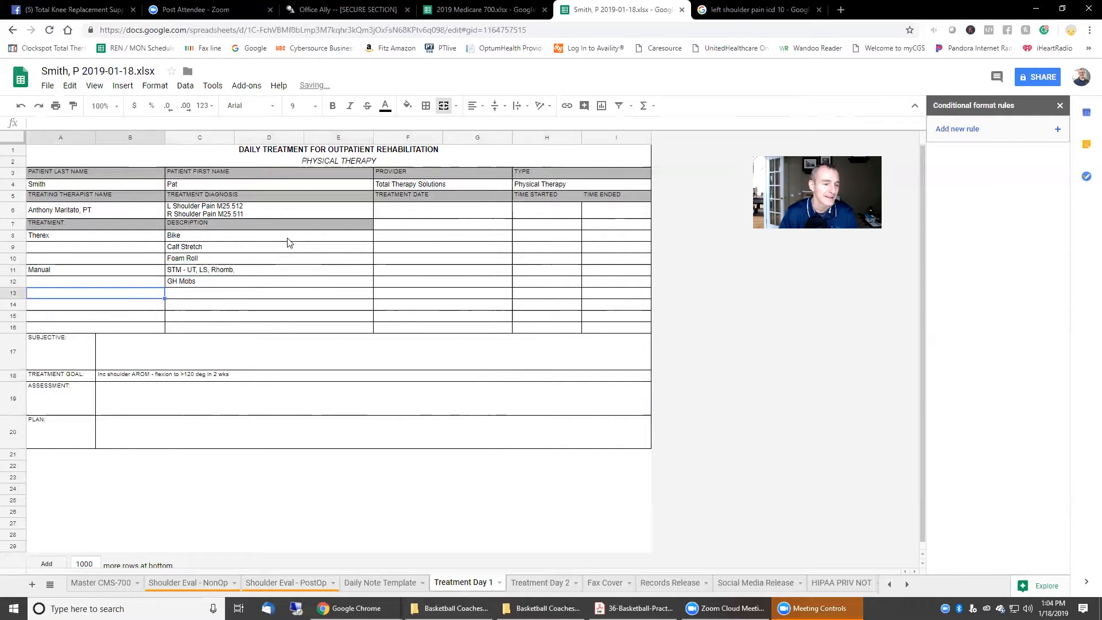
Step: Add Functional Act: 10-lbs basket carry, paper toss x5 feet underhand, Grooming top of head
{"action": "type", "text": "Functiuona"}
{"action": "key", "text": "BackSpace"}
{"action": "key", "text": "BackSpace"}
{"action": "key", "text": "BackSpace"}
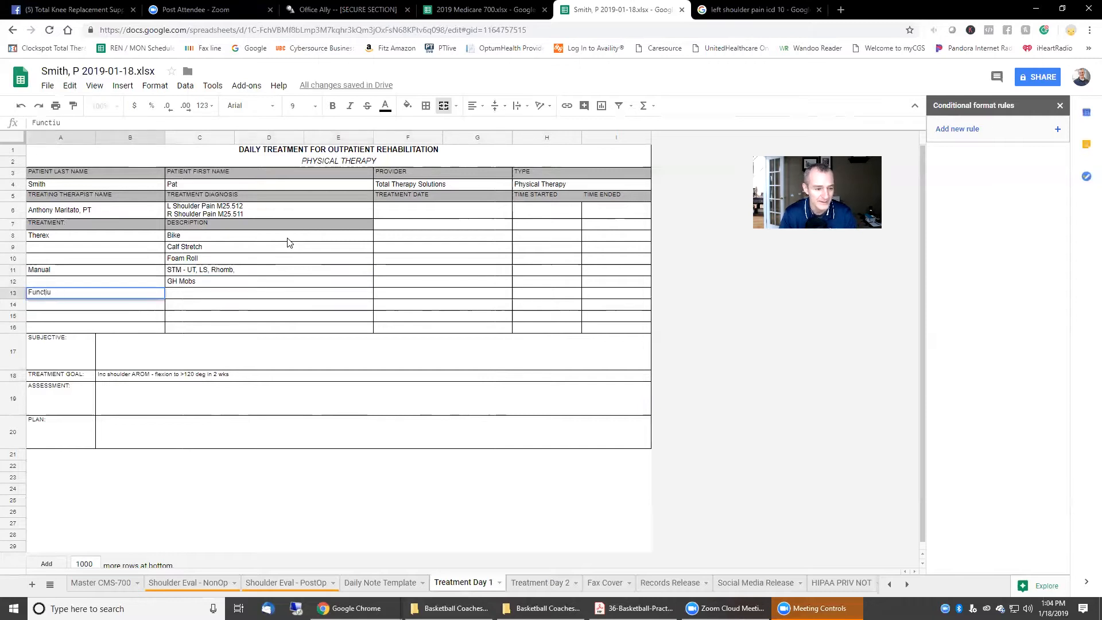
{"action": "type", "text": "iona"}
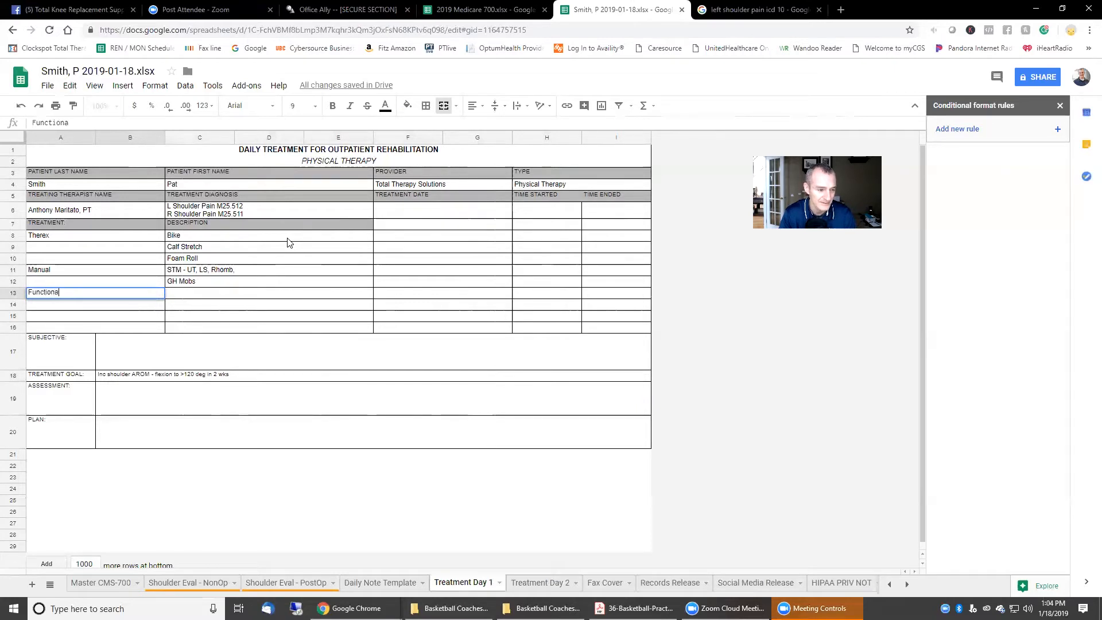
{"action": "type", "text": "l Act"}
{"action": "key", "text": "Tab"}
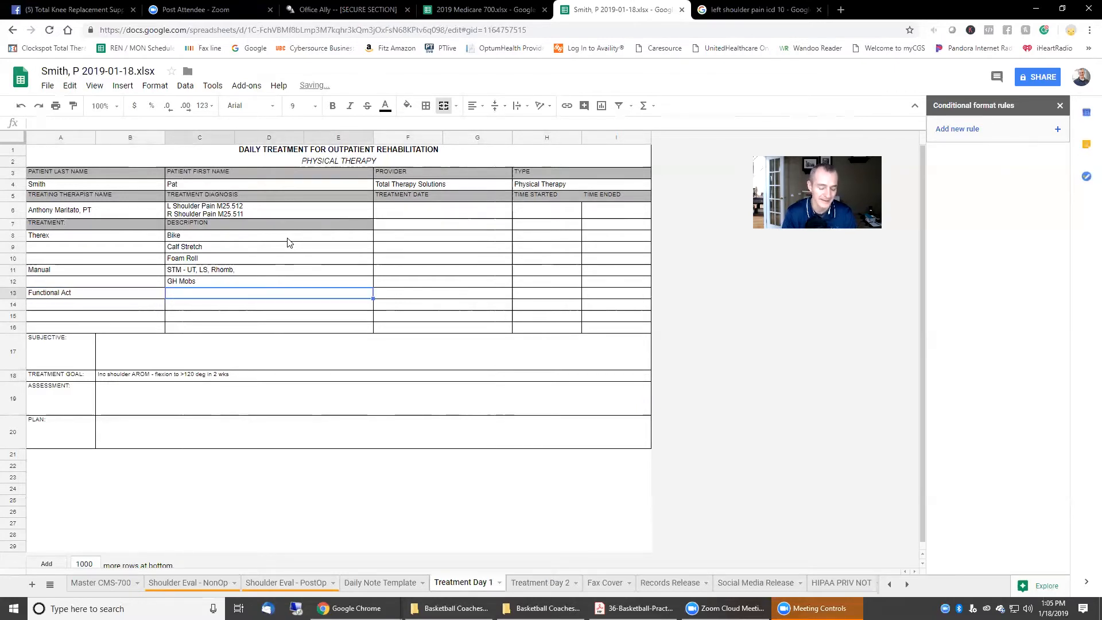
{"action": "type", "text": "10-"}
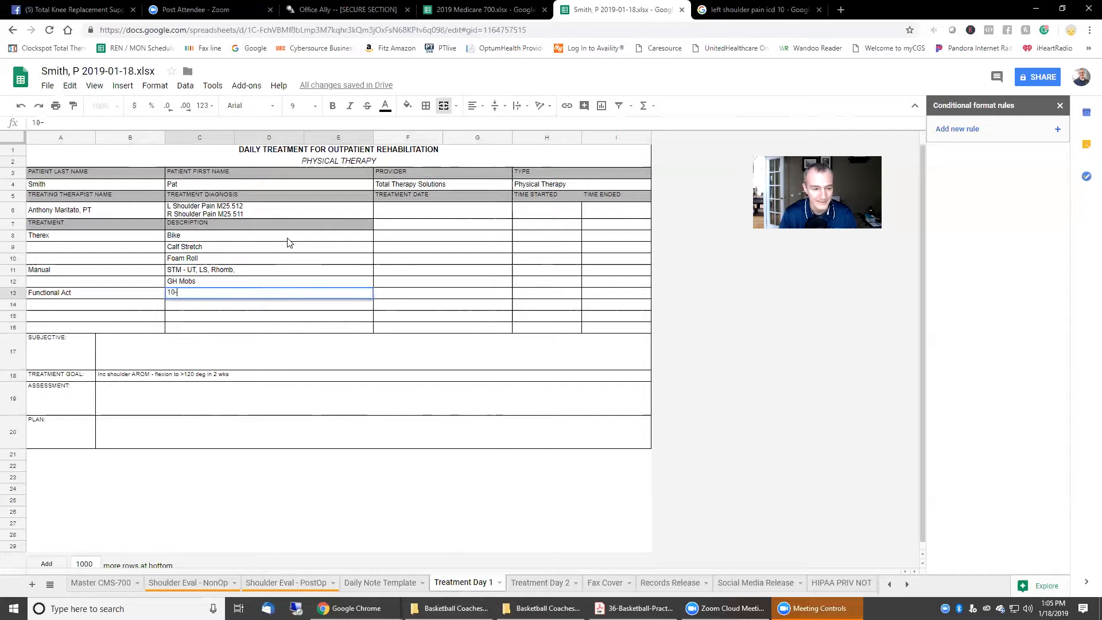
{"action": "type", "text": "lbs bas"}
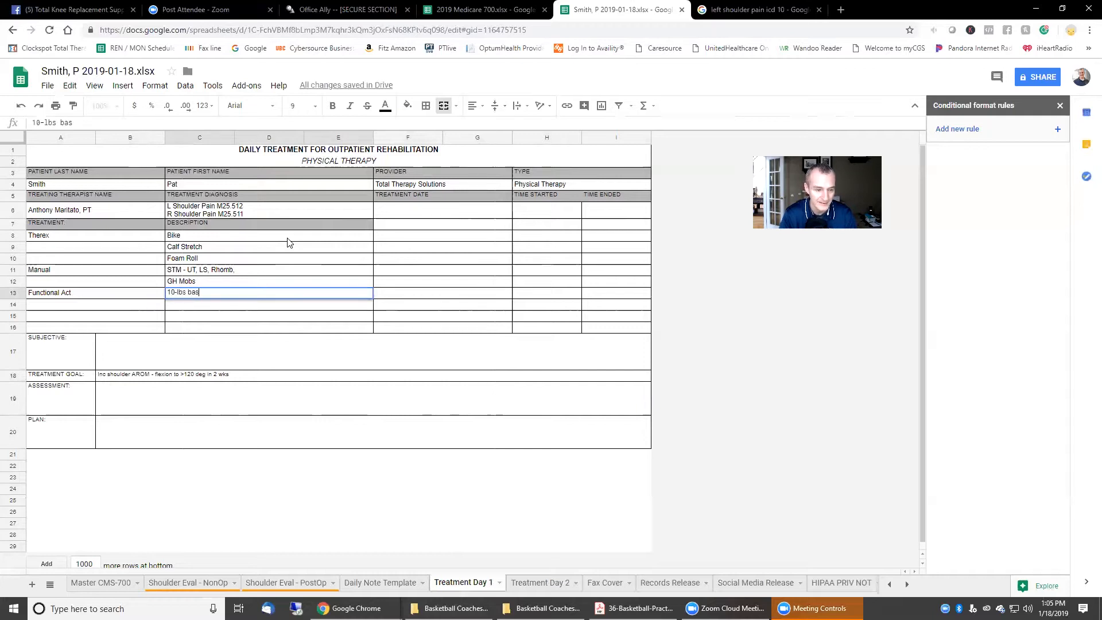
{"action": "type", "text": "ket carry"}
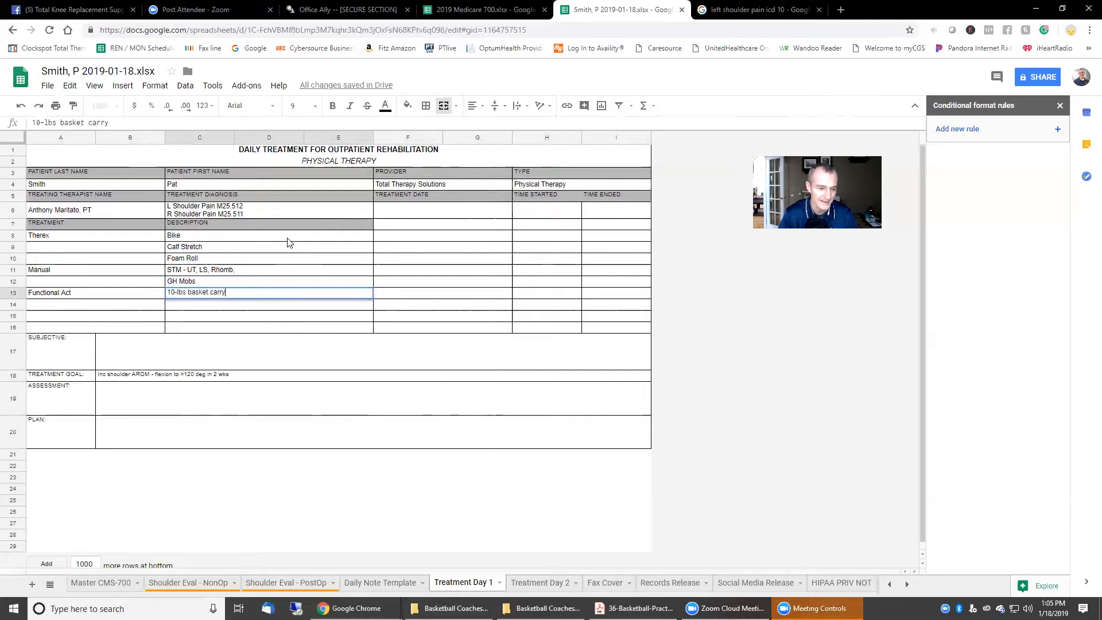
{"action": "key", "text": "Return"}
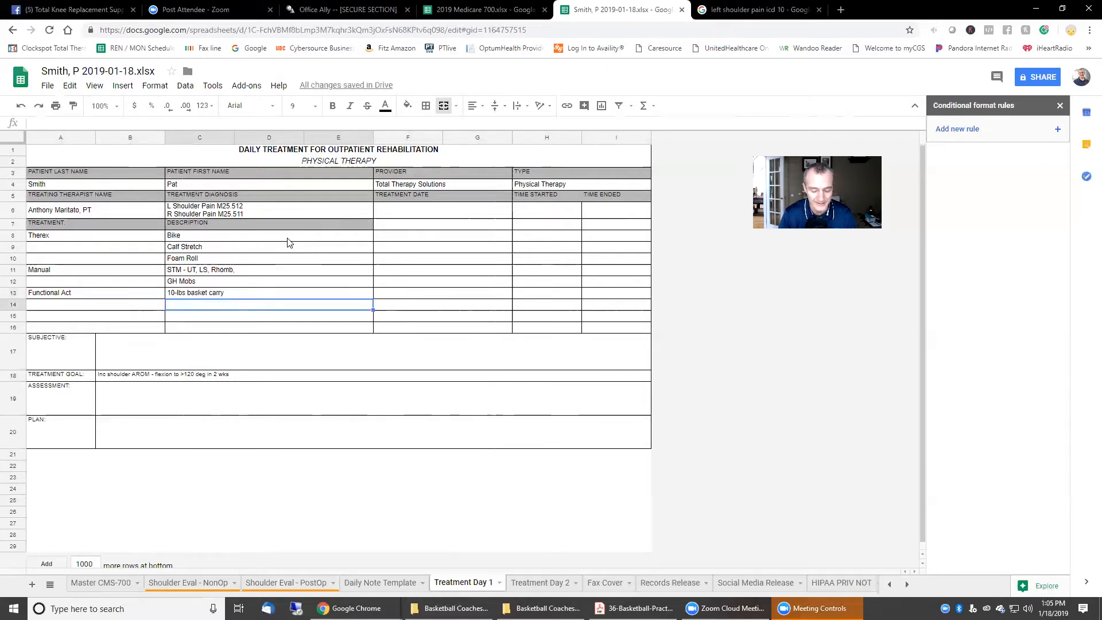
{"action": "type", "text": "pap"}
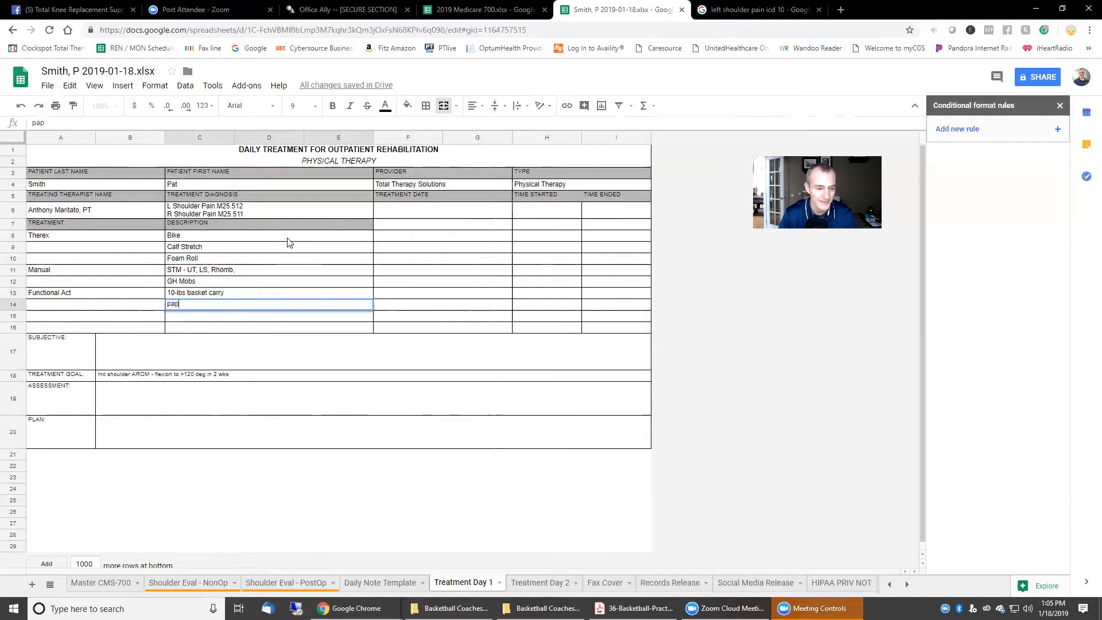
{"action": "type", "text": "er toss"}
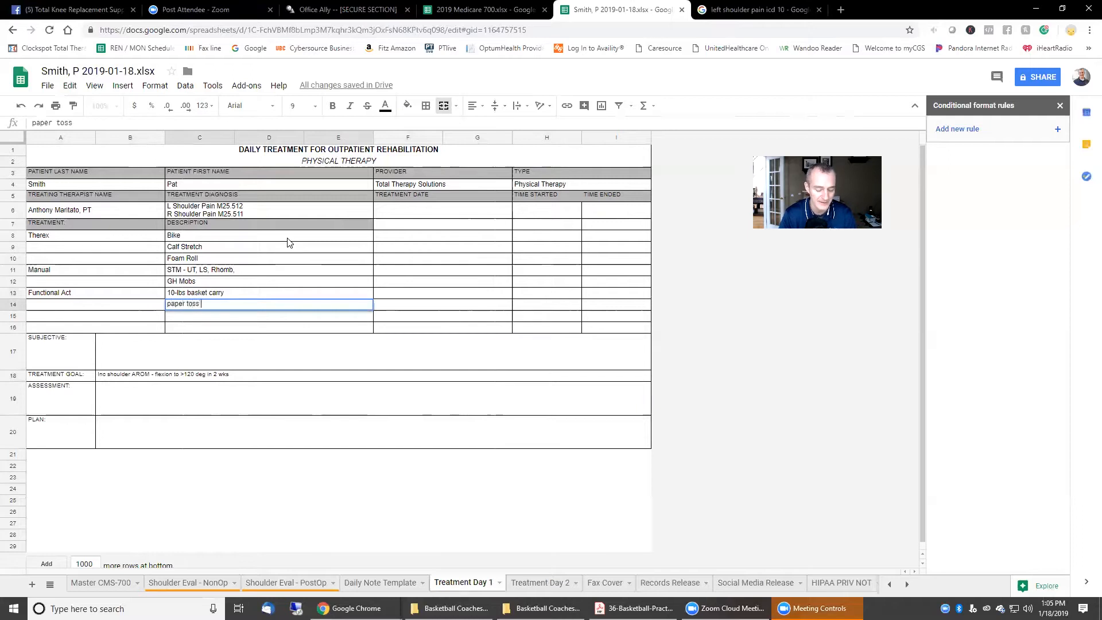
{"action": "type", "text": " x5 feet underhand"}
{"action": "key", "text": "Return"}
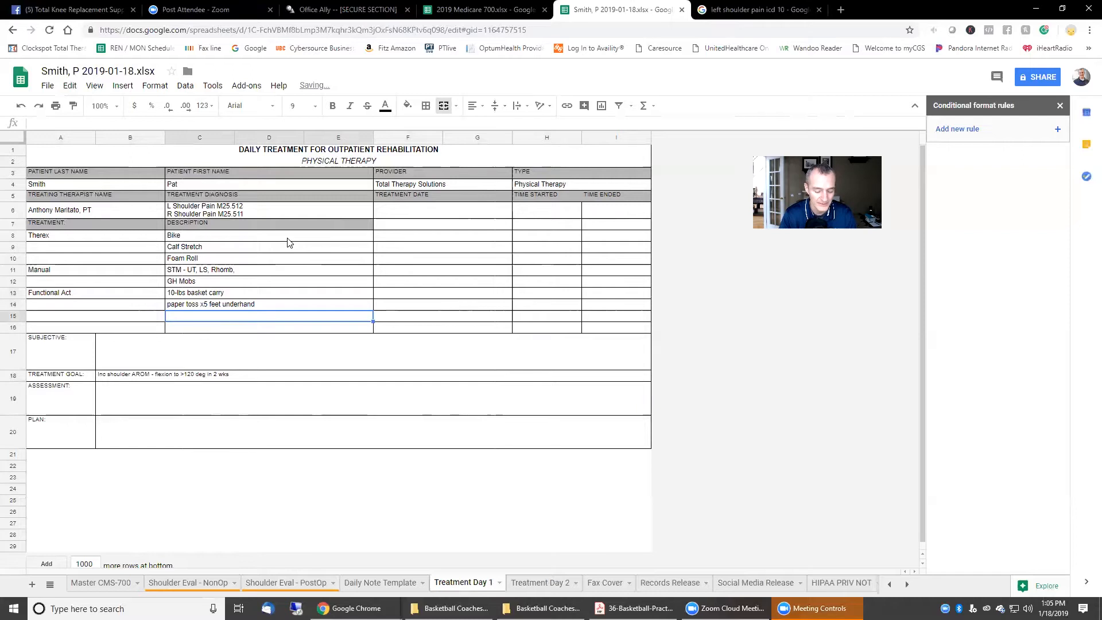
{"action": "type", "text": "Grooming top of head"}
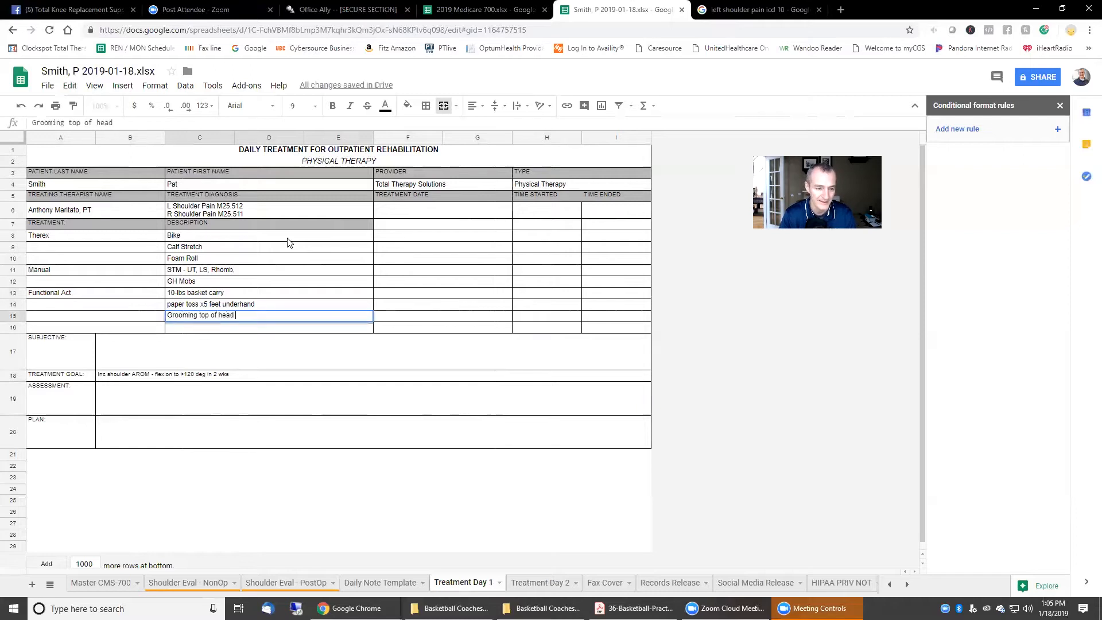
{"action": "left_click", "coordinate": [287, 237]}
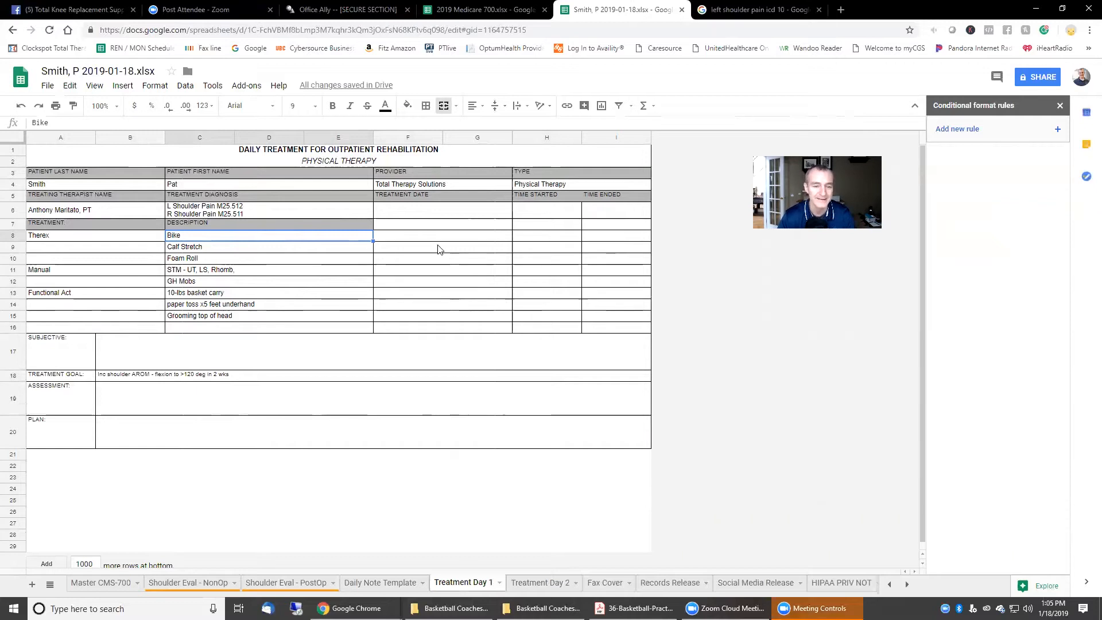
{"action": "double_click", "coordinate": [245, 236]}
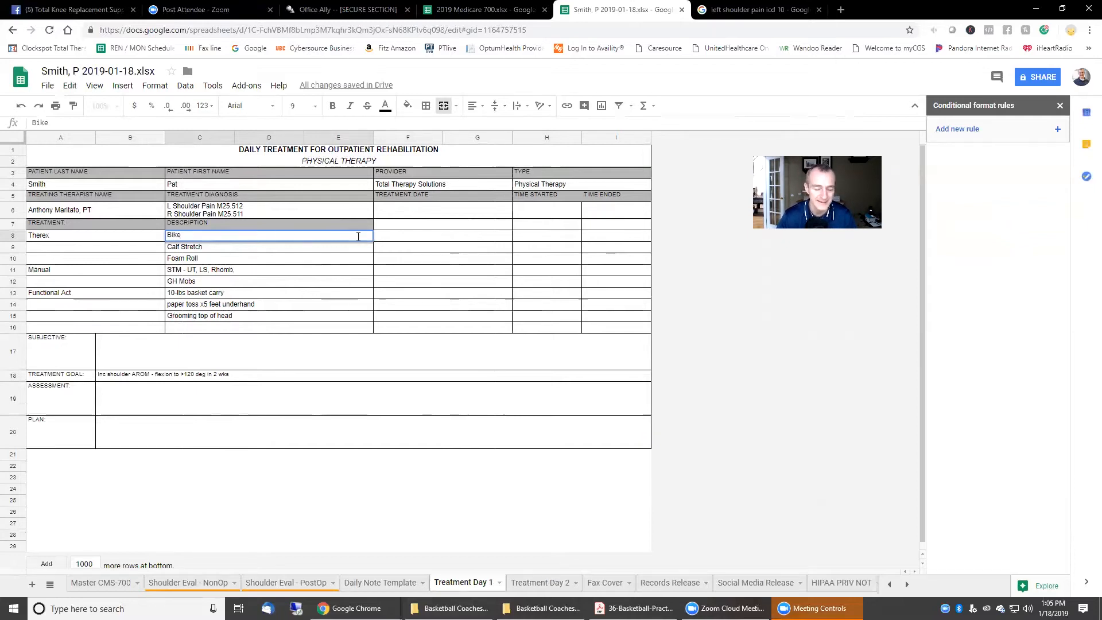
{"action": "left_click", "coordinate": [412, 237]}
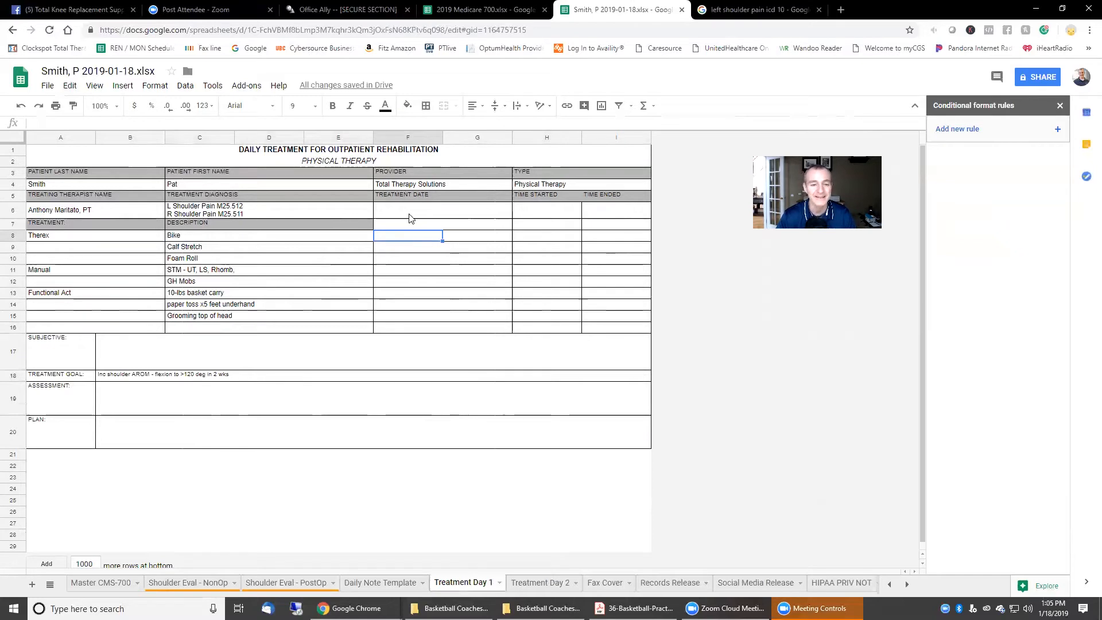
Step: Enter 1/18/19 as the Treatment Date in F6
{"action": "left_click", "coordinate": [410, 213]}
{"action": "type", "text": "1/18/19"}
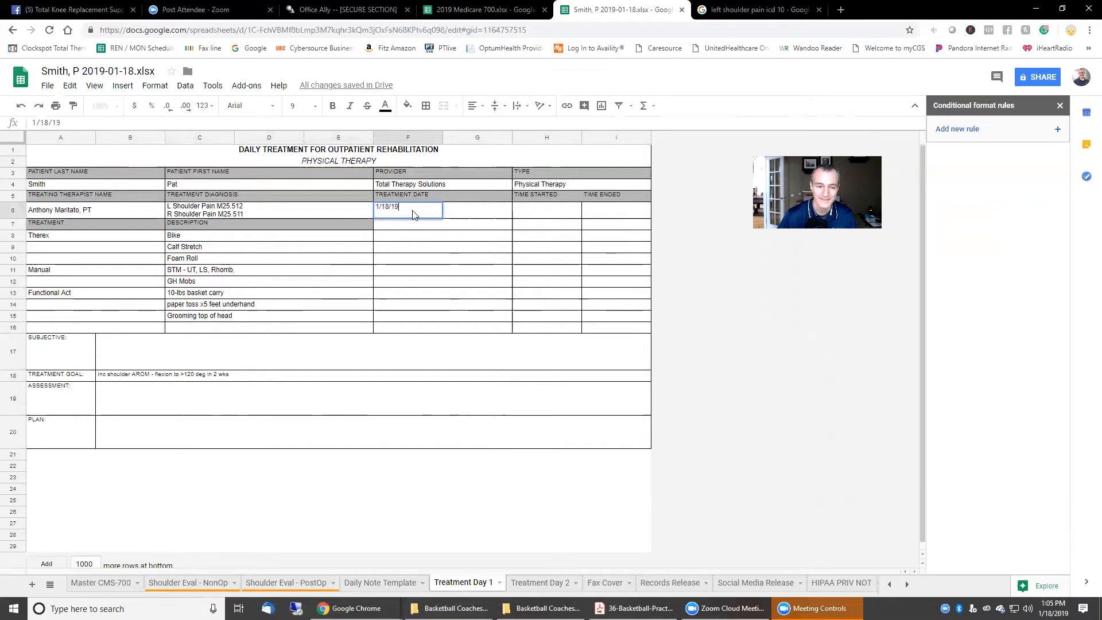
{"action": "key", "text": "Return"}
{"action": "key", "text": "Right"}
{"action": "key", "text": "Right"}
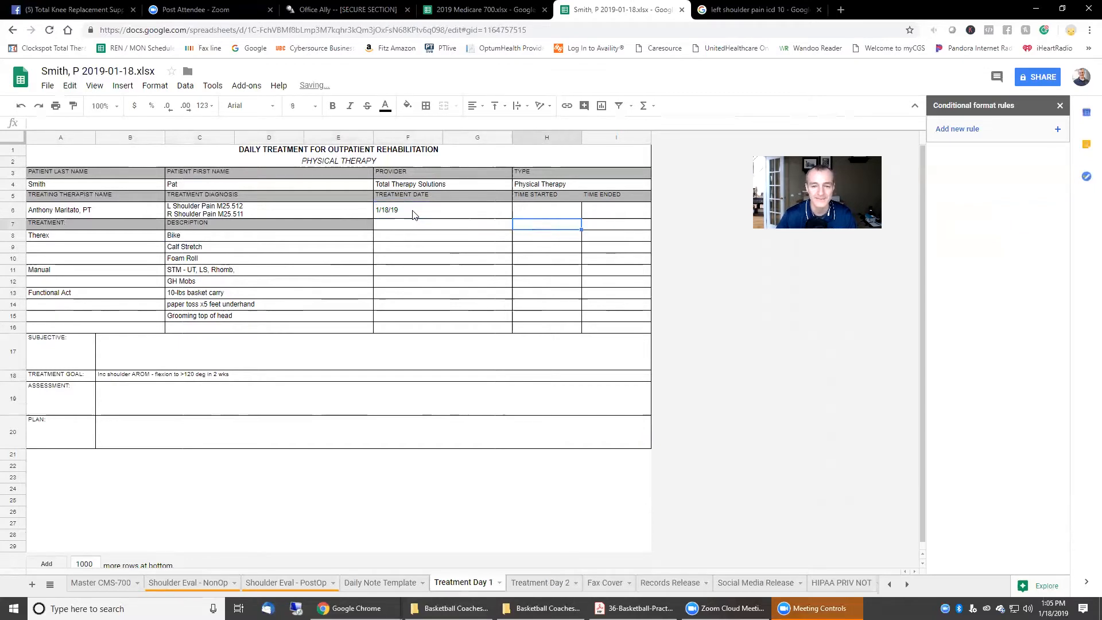
{"action": "key", "text": "Down"}
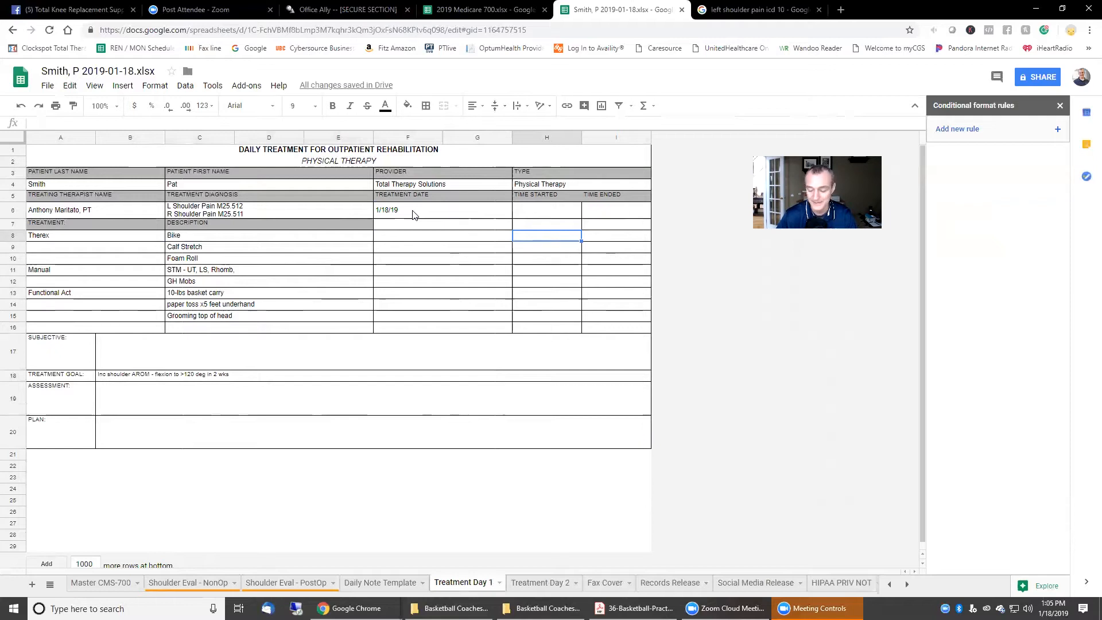
Step: Enter 8:03 AM as the Bike start time and clear the mistaken 8:13 AM end time
{"action": "type", "text": "08:03"}
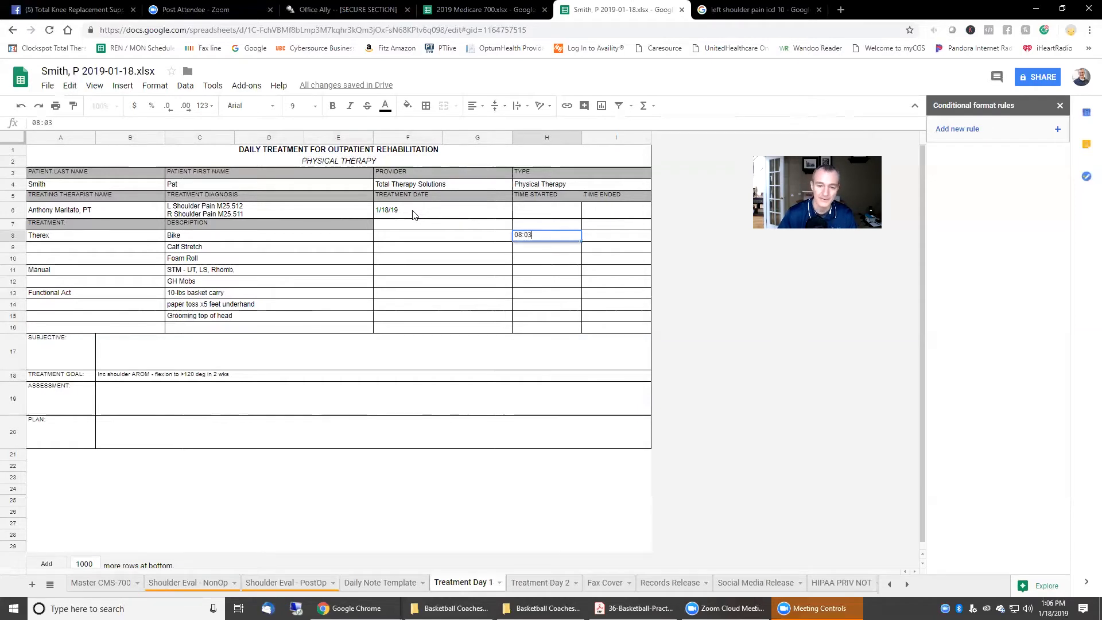
{"action": "type", "text": " AM"}
{"action": "key", "text": "Tab"}
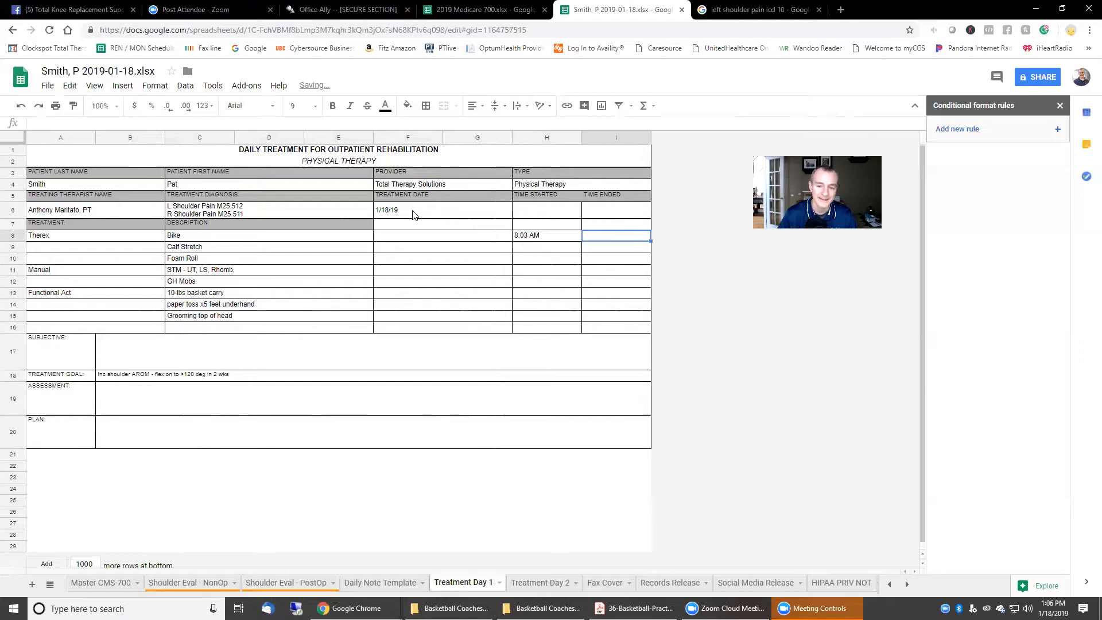
{"action": "type", "text": "08"}
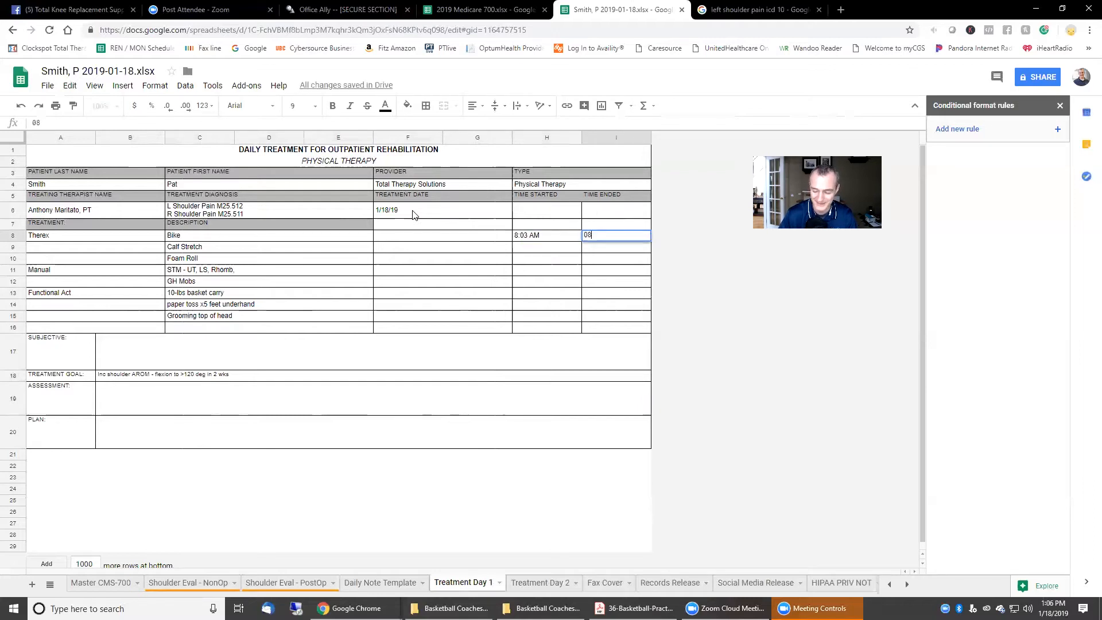
{"action": "type", "text": ":"}
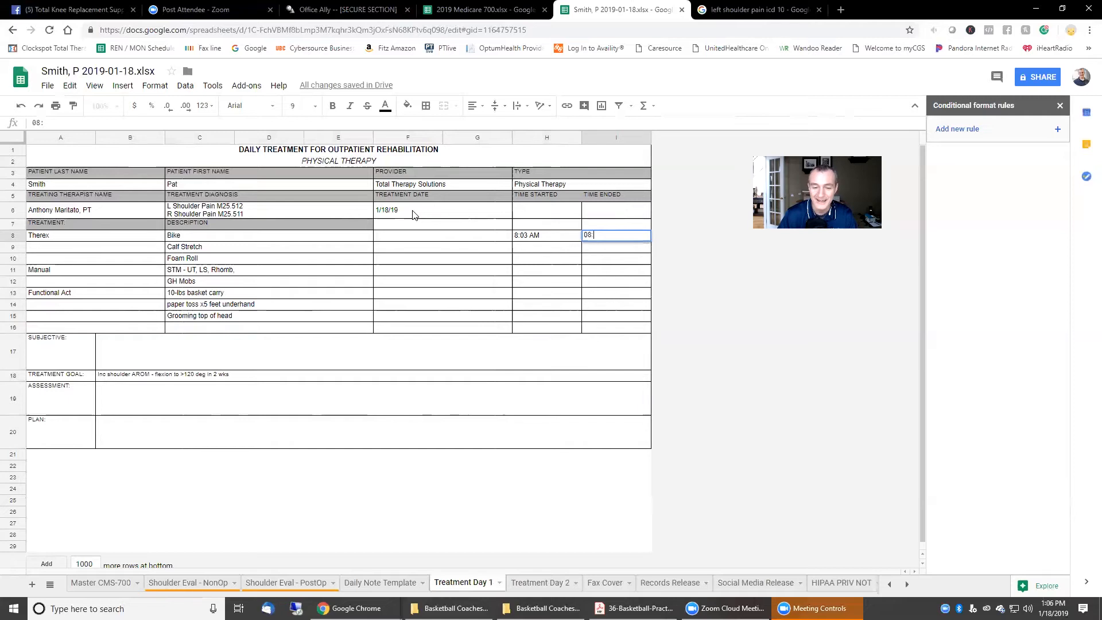
{"action": "type", "text": "13 AM"}
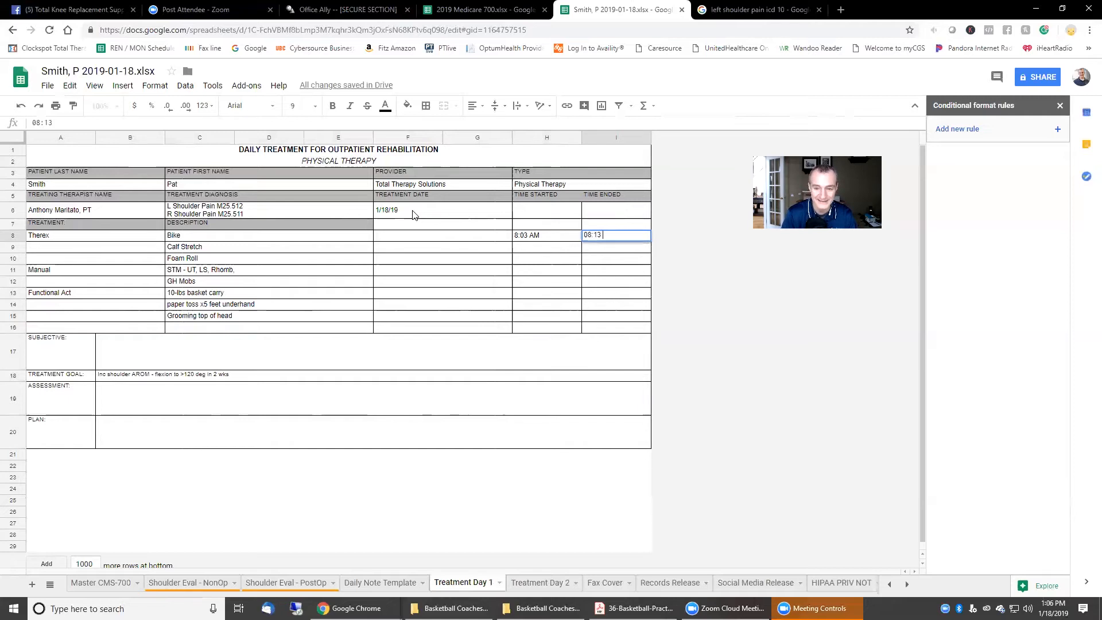
{"action": "key", "text": "Return"}
{"action": "key", "text": "Left"}
{"action": "key", "text": "Up"}
{"action": "key", "text": "Right"}
{"action": "key", "text": "Delete"}
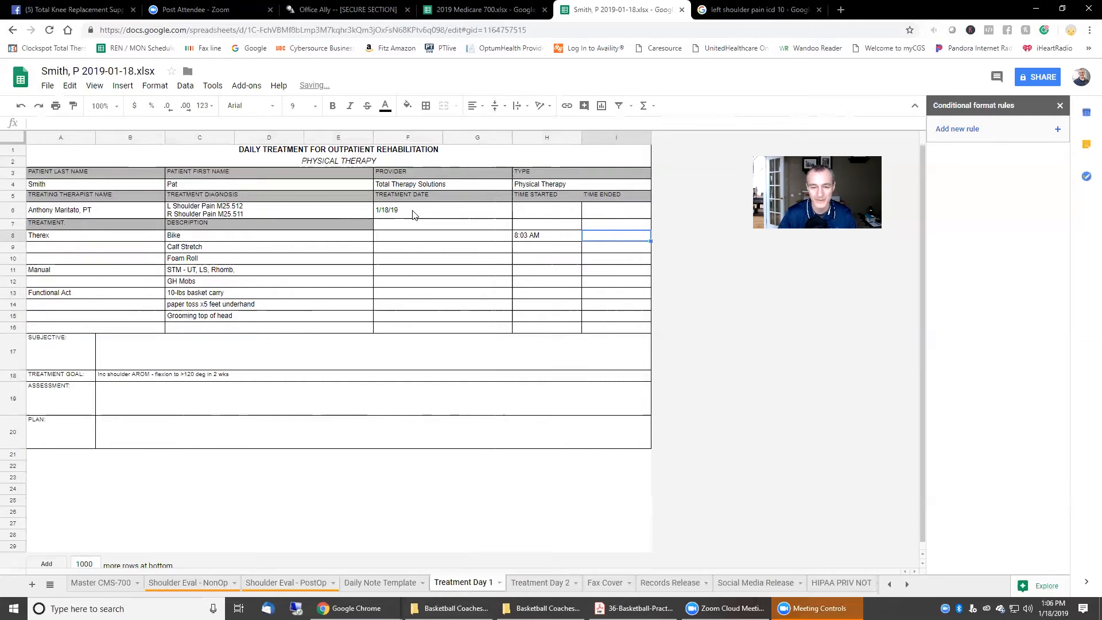
Step: Enter 8:27 AM as the Therex end time on the Foam Roll row
{"action": "key", "text": "Down"}
{"action": "key", "text": "Left"}
{"action": "key", "text": "Up"}
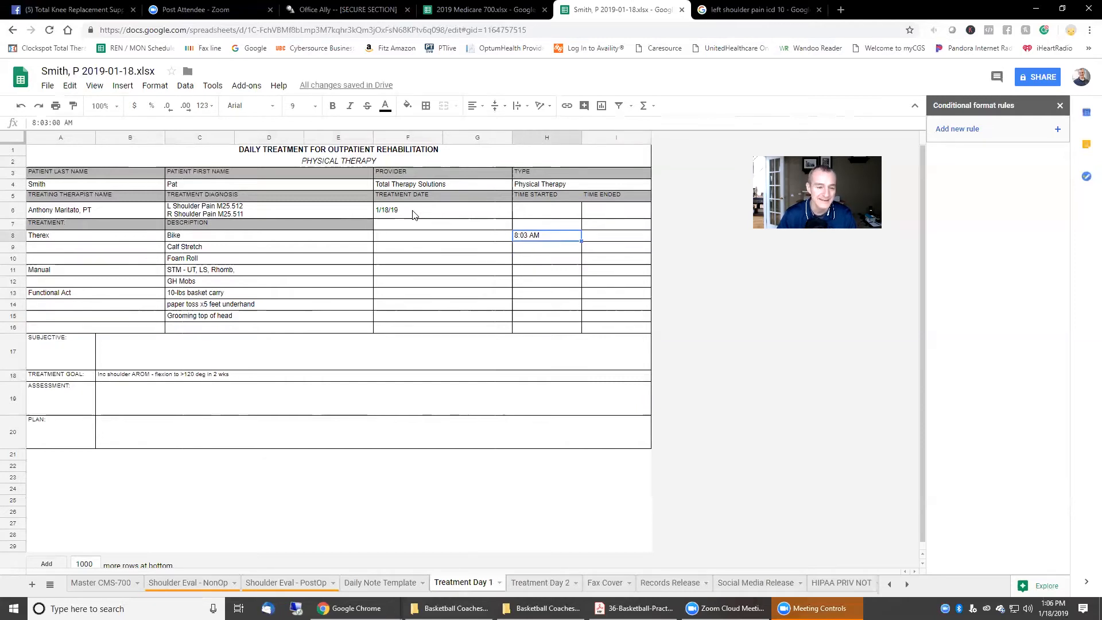
{"action": "key", "text": "Down"}
{"action": "key", "text": "Down"}
{"action": "key", "text": "Down"}
{"action": "key", "text": "Up"}
{"action": "key", "text": "Right"}
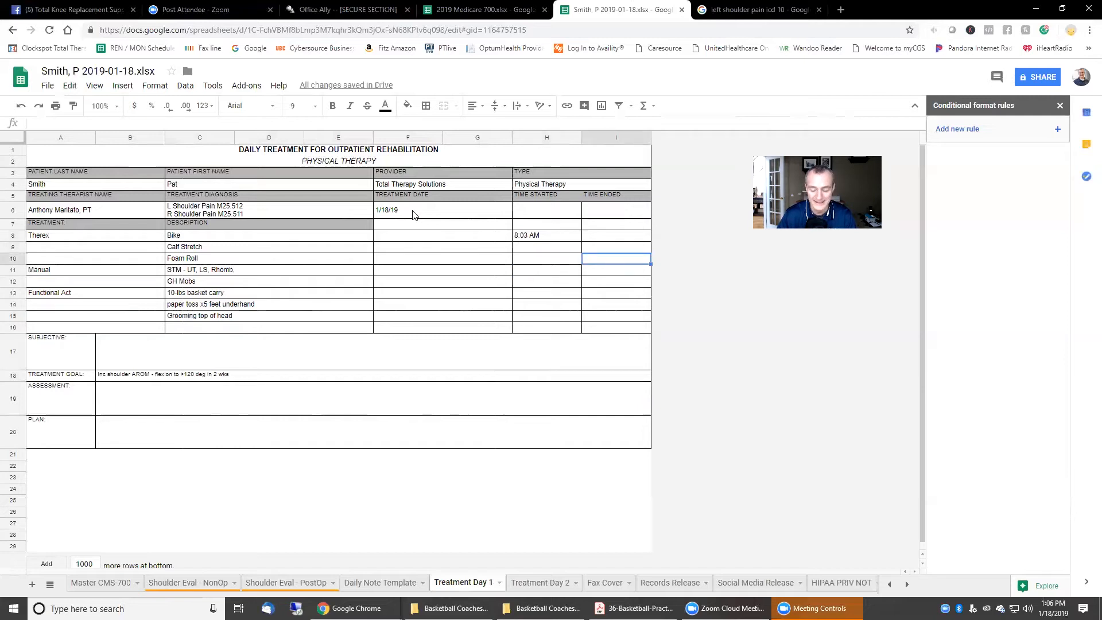
{"action": "type", "text": "8"}
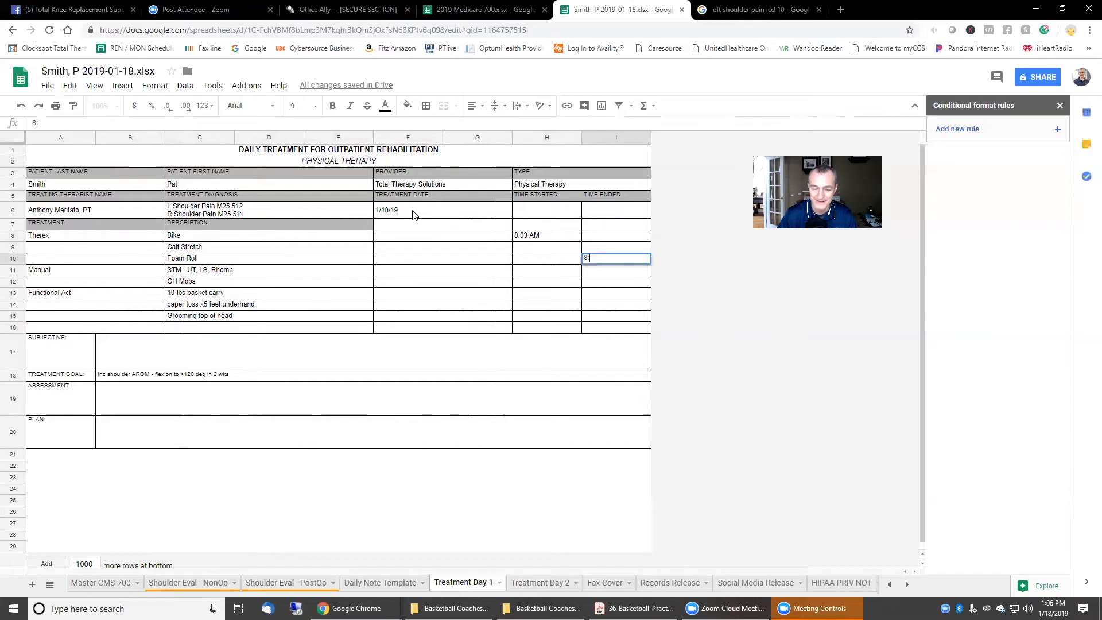
{"action": "type", "text": ":27 AM"}
{"action": "key", "text": "Return"}
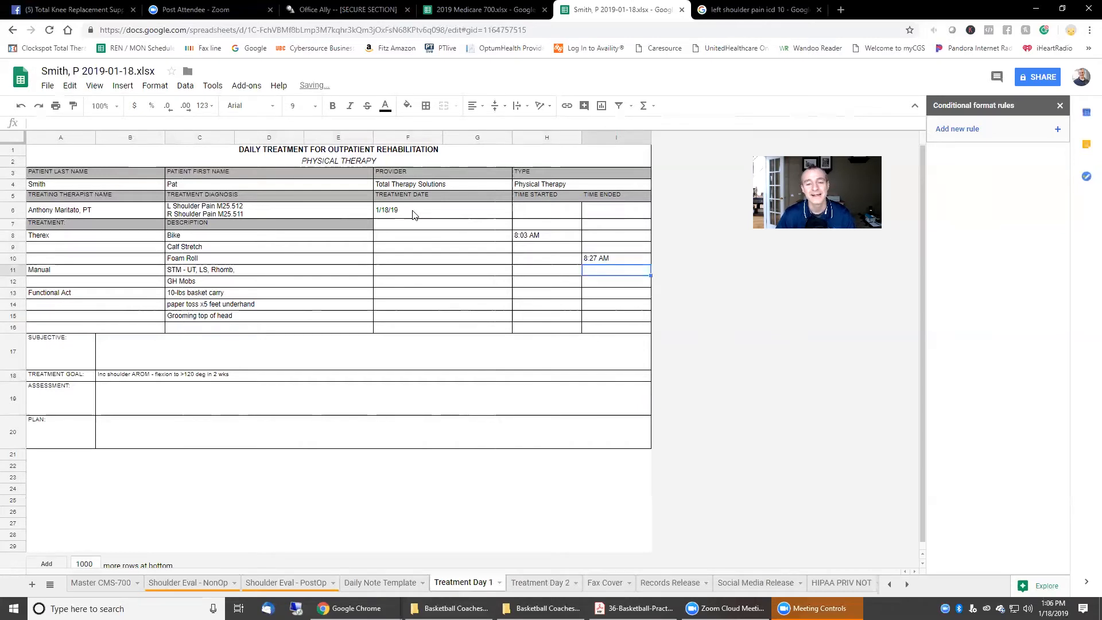
Step: Enter 8:30 AM as the Manual start time on the STM row
{"action": "key", "text": "Up"}
{"action": "key", "text": "Up"}
{"action": "key", "text": "Left"}
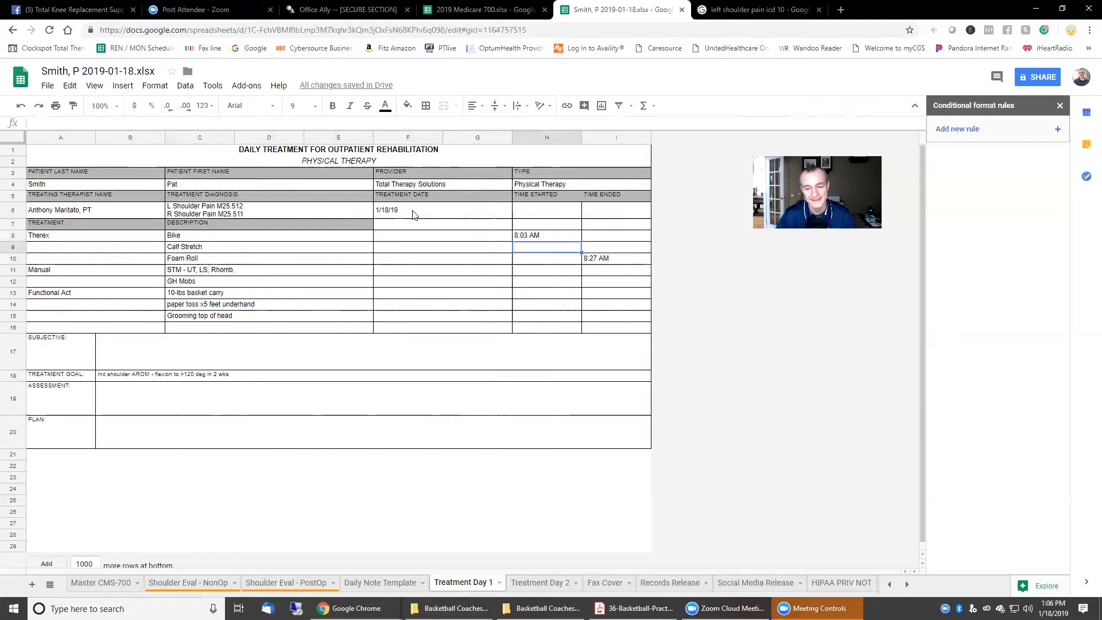
{"action": "key", "text": "Right"}
{"action": "key", "text": "Down"}
{"action": "key", "text": "Up"}
{"action": "key", "text": "Up"}
{"action": "key", "text": "Left"}
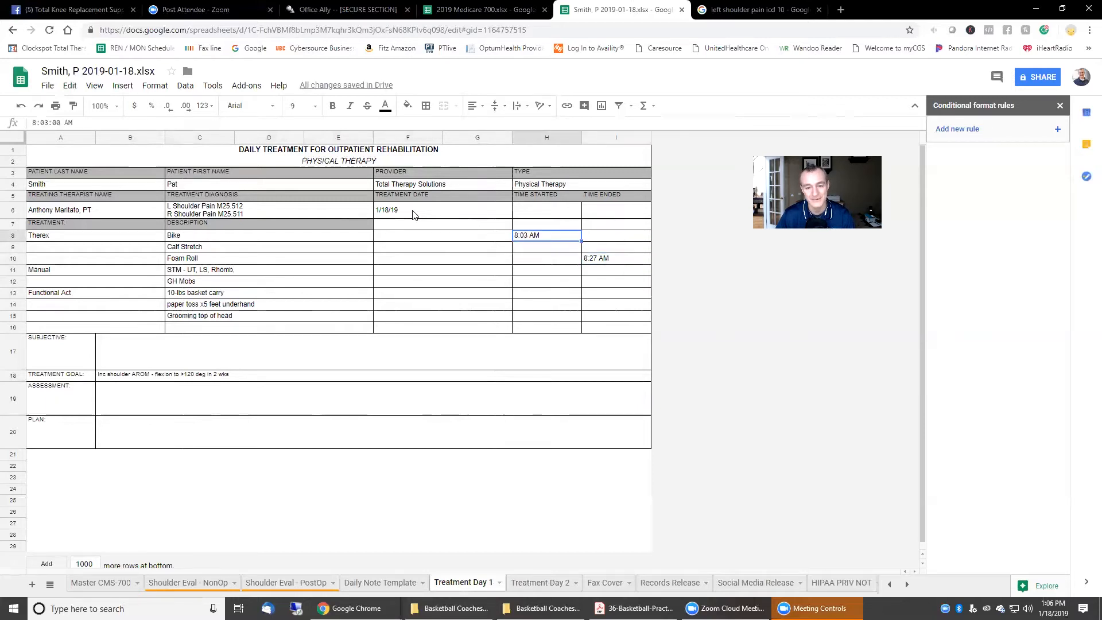
{"action": "key", "text": "Right"}
{"action": "key", "text": "Down"}
{"action": "key", "text": "Down"}
{"action": "key", "text": "Down"}
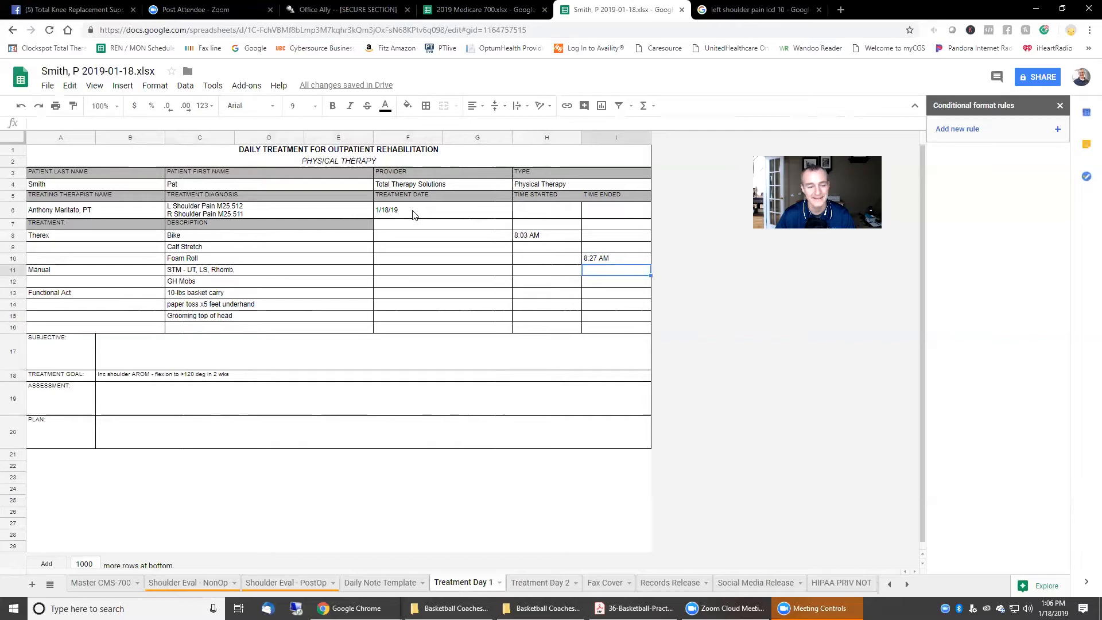
{"action": "key", "text": "Left"}
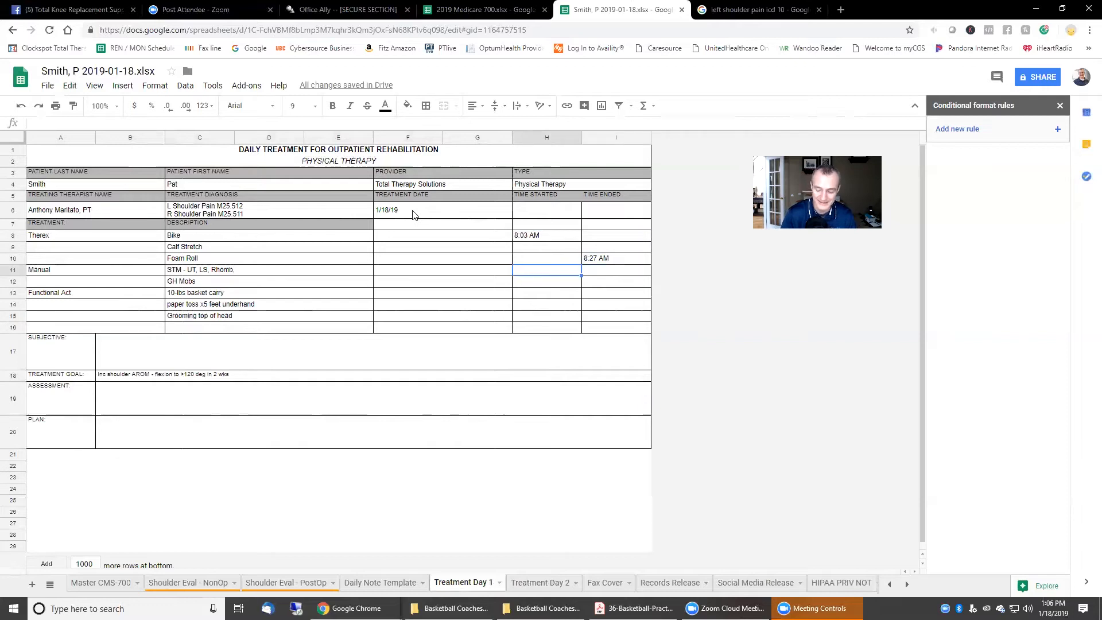
{"action": "type", "text": "8:30"}
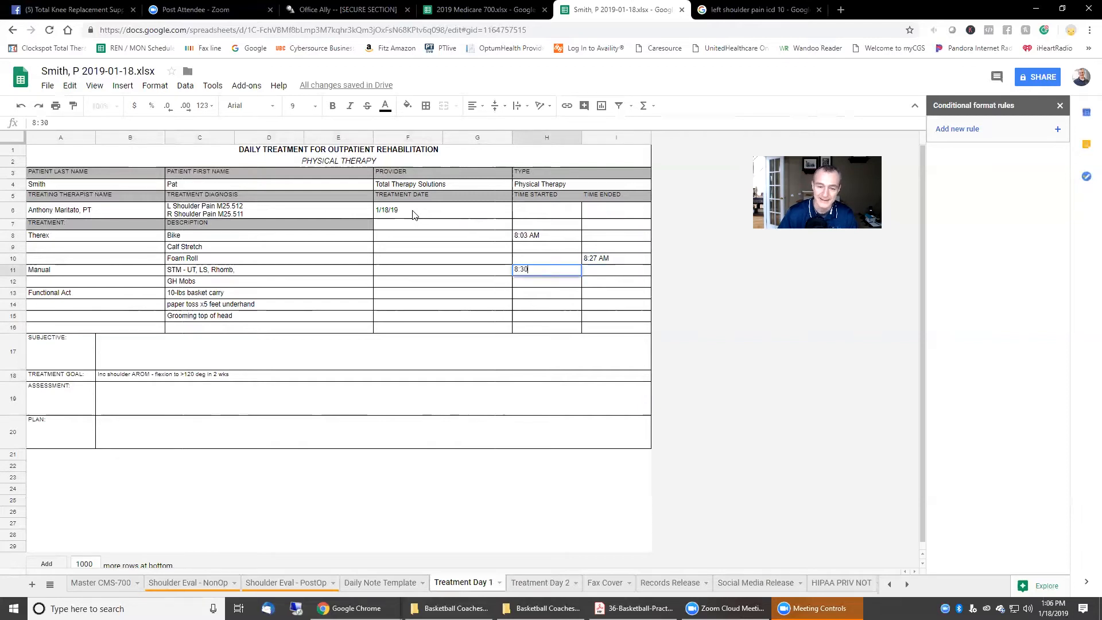
{"action": "type", "text": " am"}
{"action": "key", "text": "Return"}
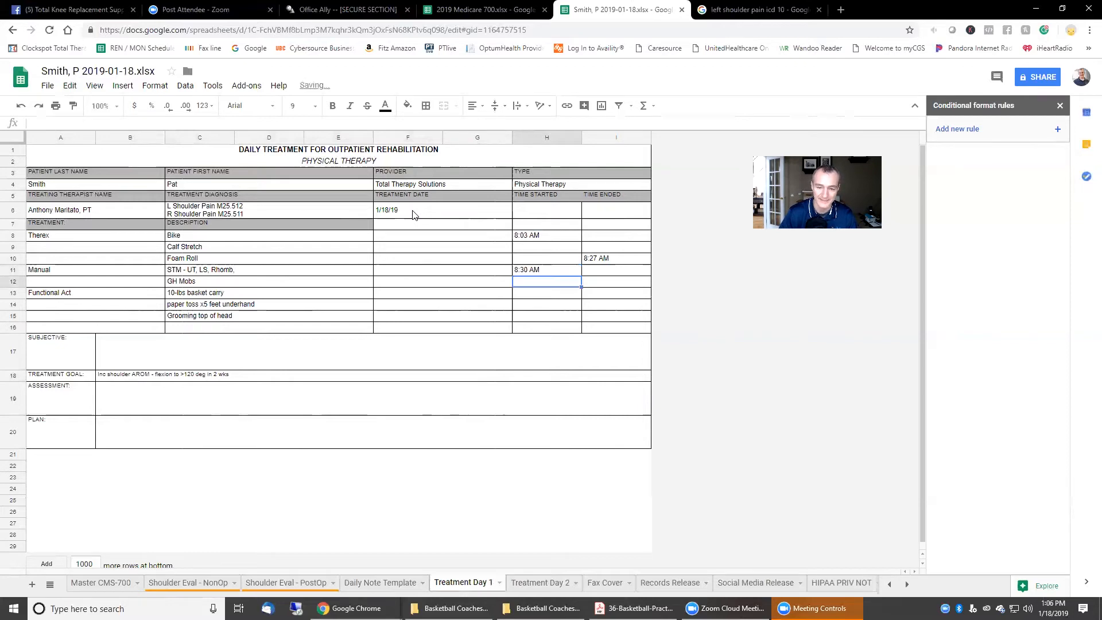
Step: Enter 8:45 as the Manual end time on the GH Mobs row
{"action": "key", "text": "Down"}
{"action": "key", "text": "Right"}
{"action": "key", "text": "Up"}
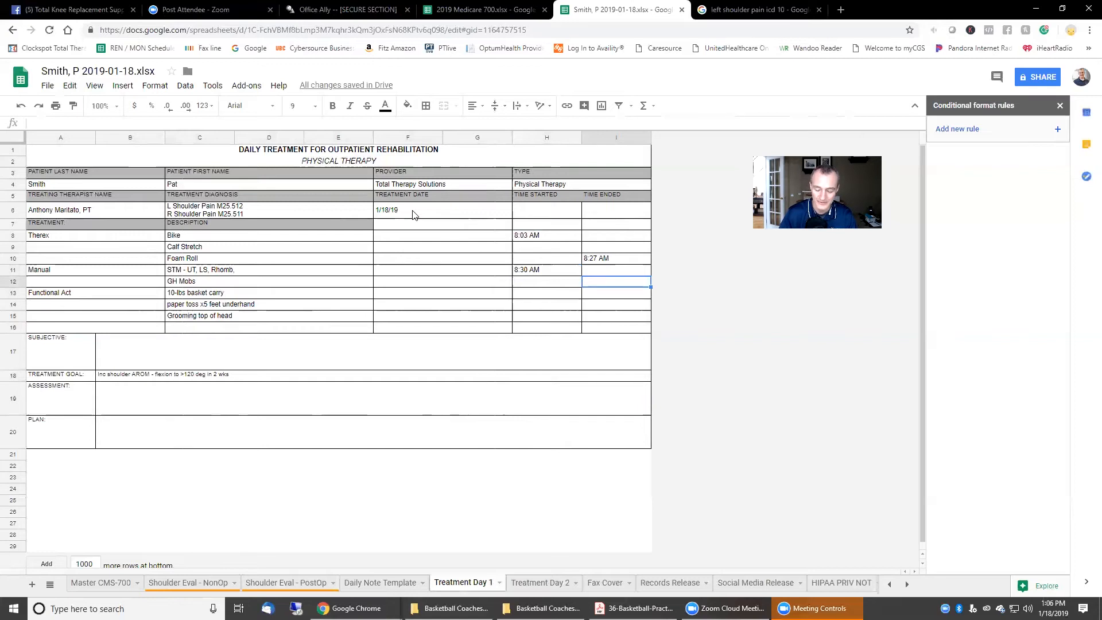
{"action": "type", "text": "8:45"}
{"action": "key", "text": "Return"}
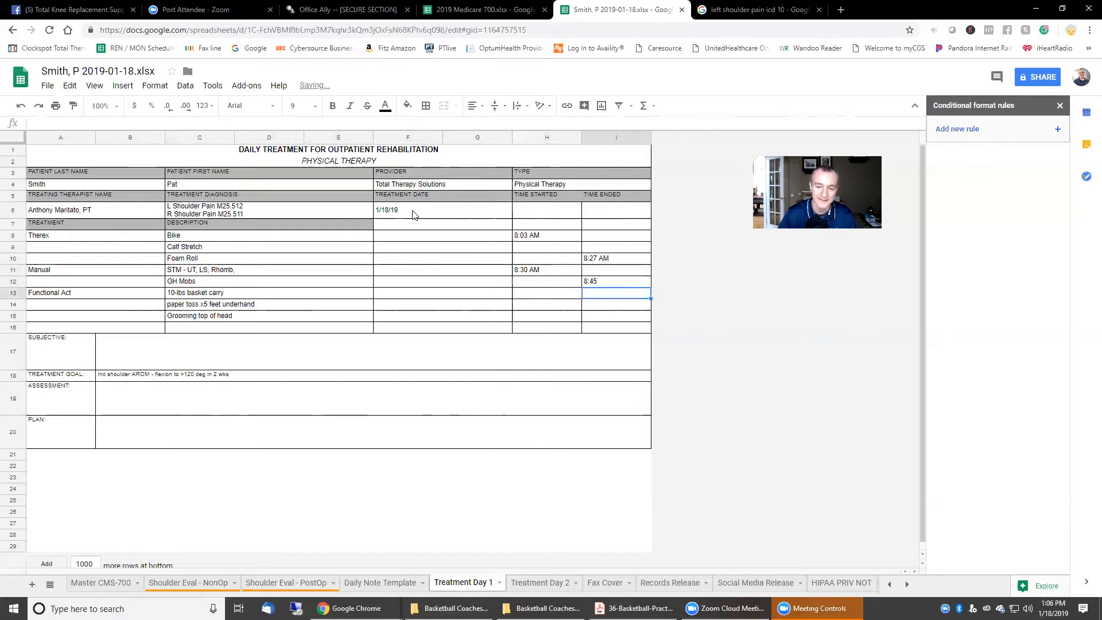
{"action": "key", "text": "Down"}
{"action": "key", "text": "Left"}
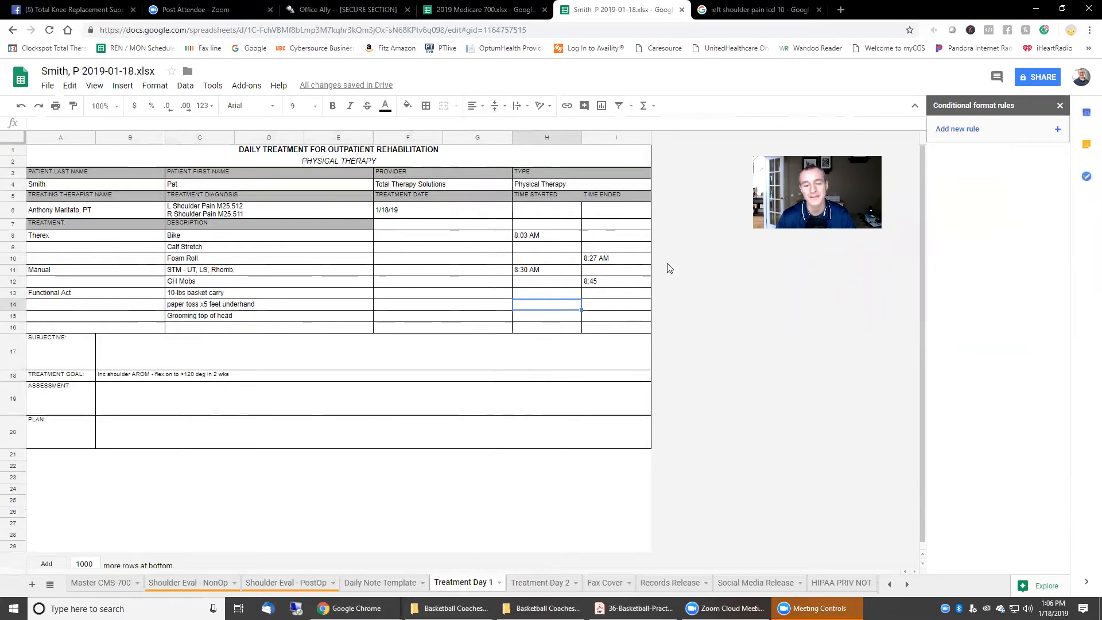
{"action": "left_click", "coordinate": [610, 287]}
{"action": "double_click", "coordinate": [610, 287]}
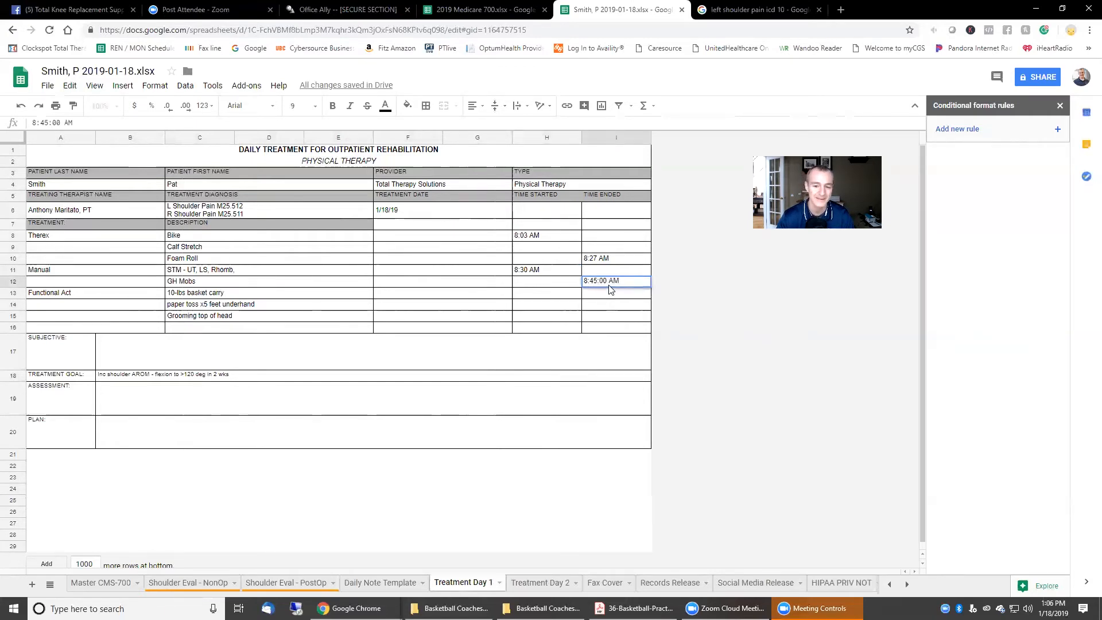
{"action": "left_click", "coordinate": [610, 306]}
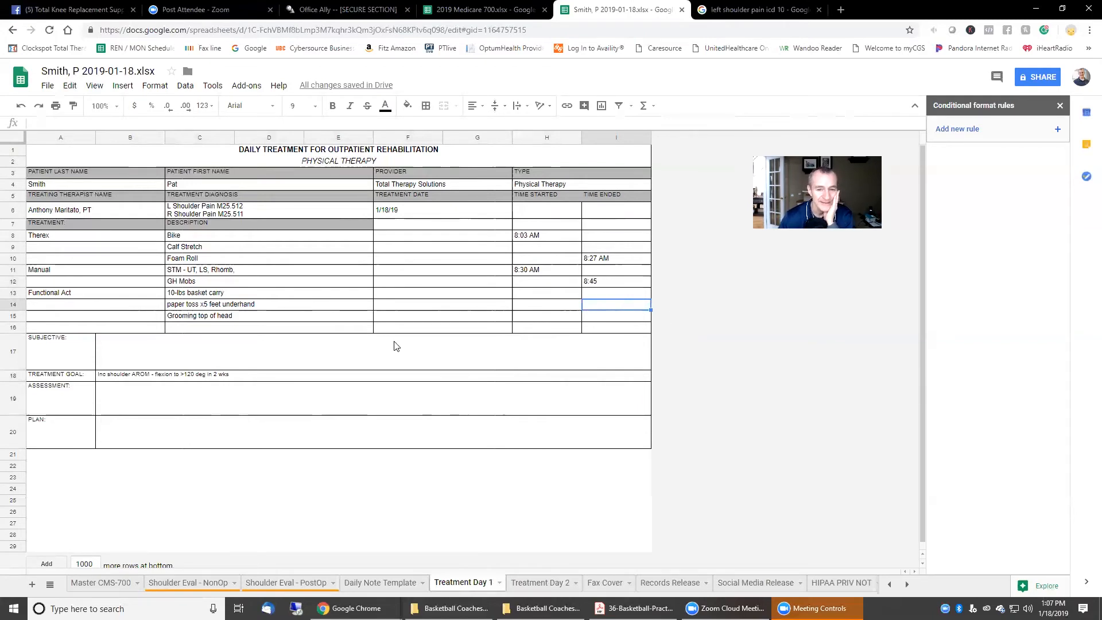
{"action": "scroll", "coordinate": [489, 412], "scroll_direction": "down", "scroll_amount": 1}
{"action": "scroll", "coordinate": [490, 412], "scroll_direction": "up", "scroll_amount": 1}
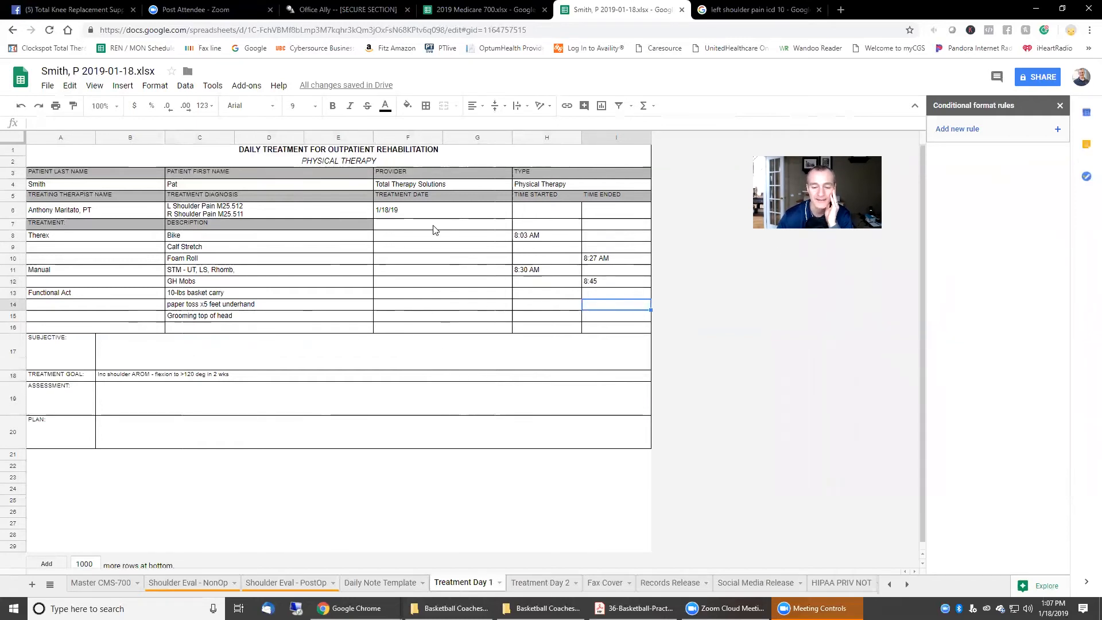